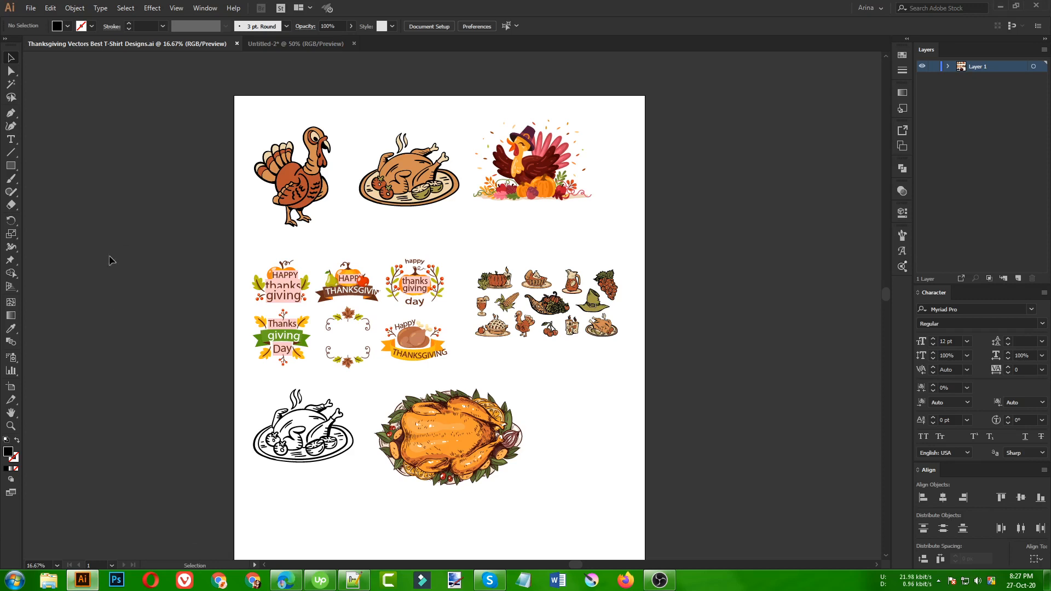
left_click_drag(188, 76, 651, 501)
left_click(603, 431)
left_click_drag(554, 491, 174, 374)
left_click(173, 374)
left_click_drag(220, 78, 674, 555)
left_click(549, 427)
mouse_move(642, 516)
left_mouse_down()
mouse_move(271, 174)
mouse_move(237, 99)
mouse_move(219, 93)
mouse_move(637, 525)
left_mouse_up()
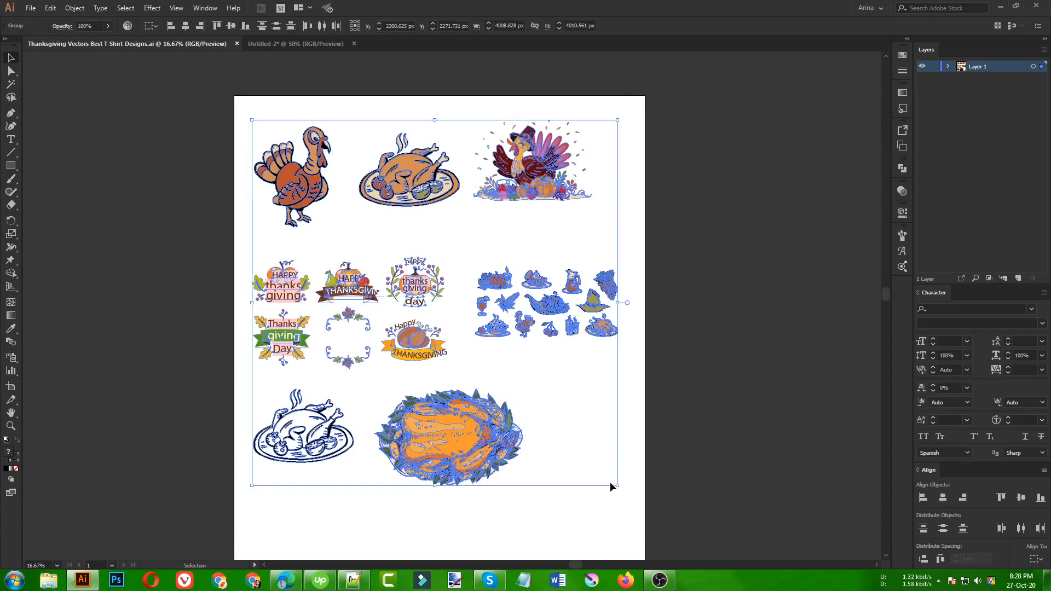
left_click(586, 455)
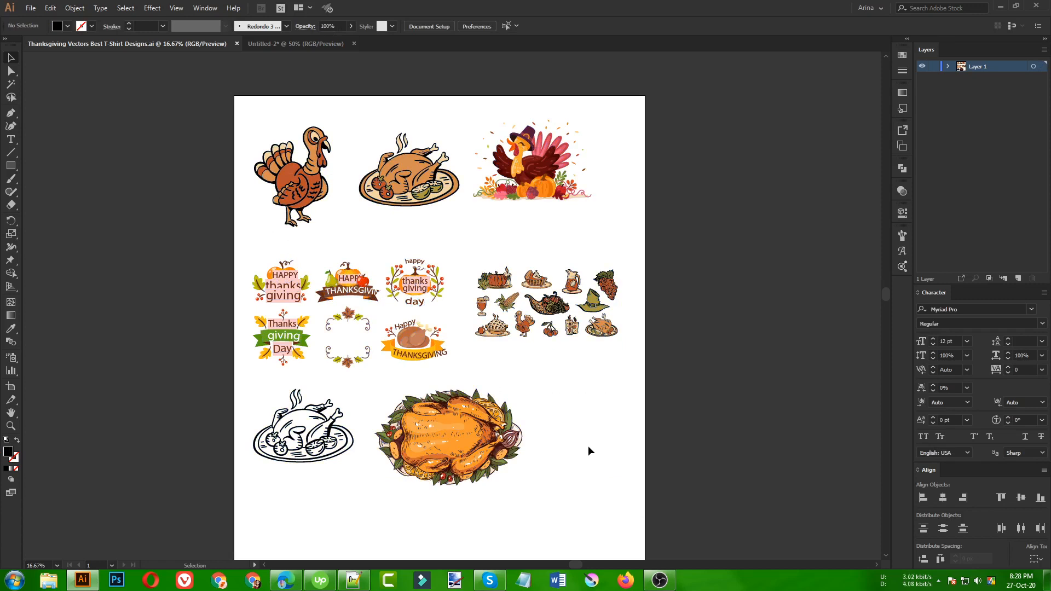
Switch to the browser and review the meaning of Thanksgiving and the image results for Thanksgiving T-shirt designs.
left_click(286, 580)
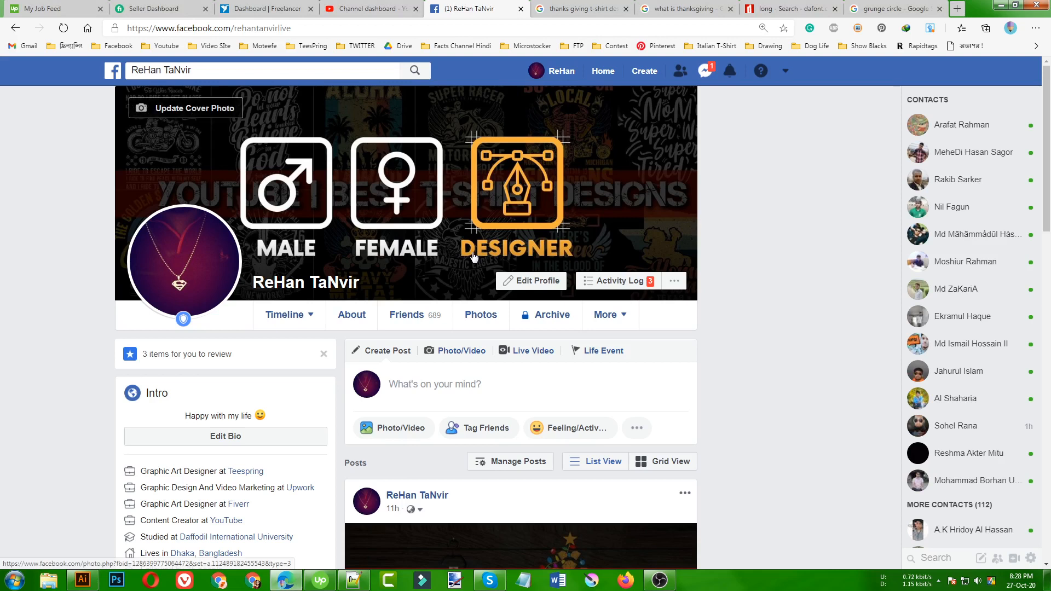
left_click(680, 7)
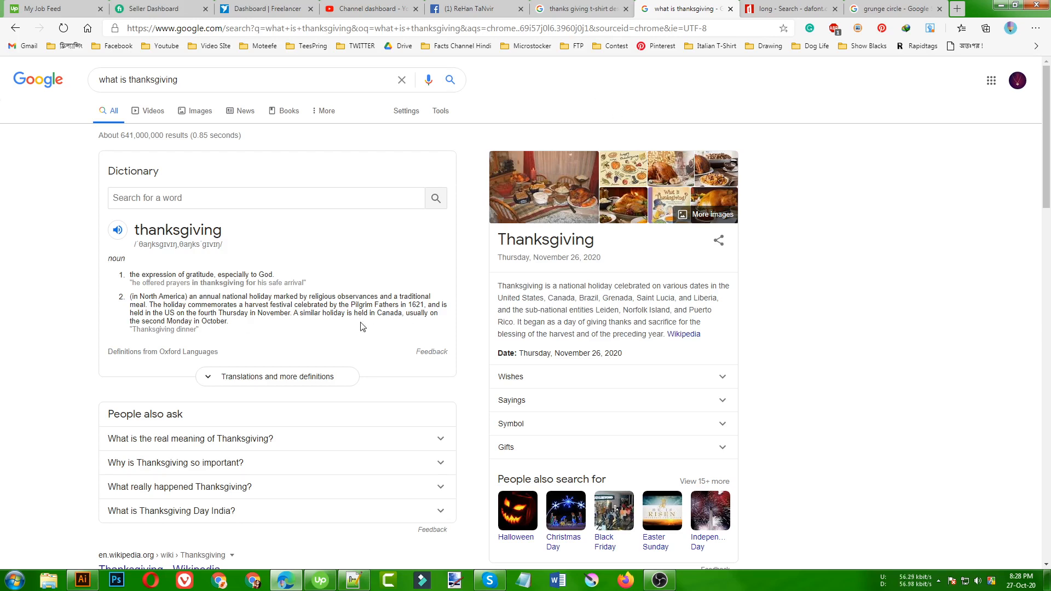
left_click(582, 8)
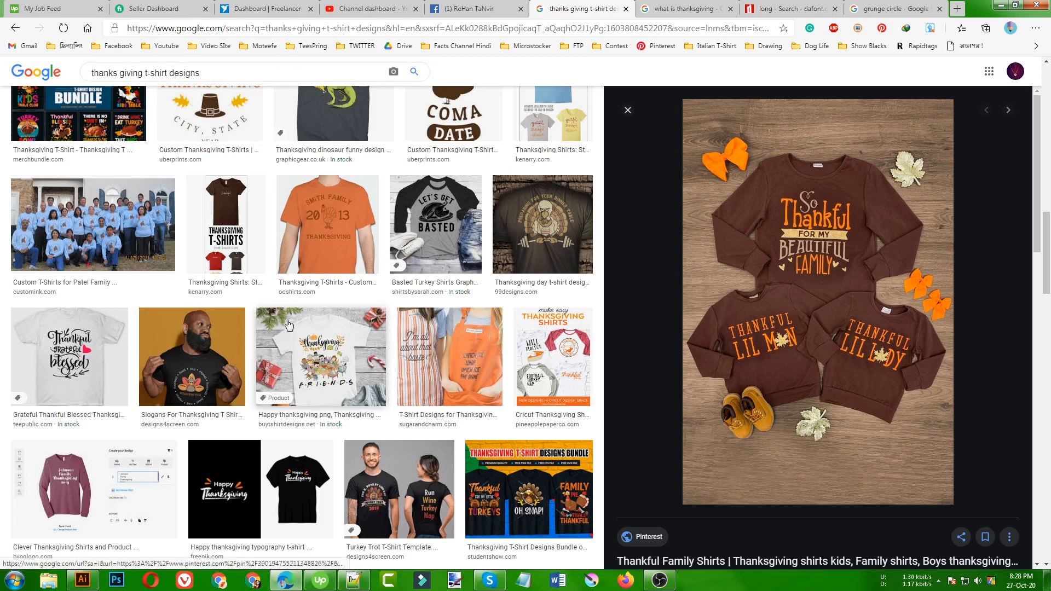
scroll(290, 328, "down", 7)
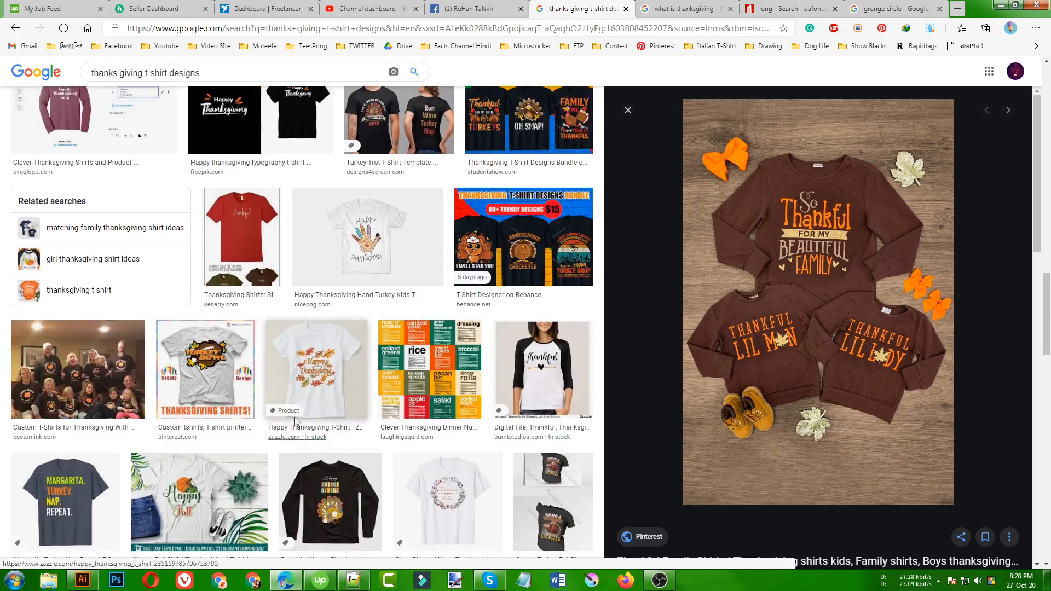
scroll(295, 421, "up", 4)
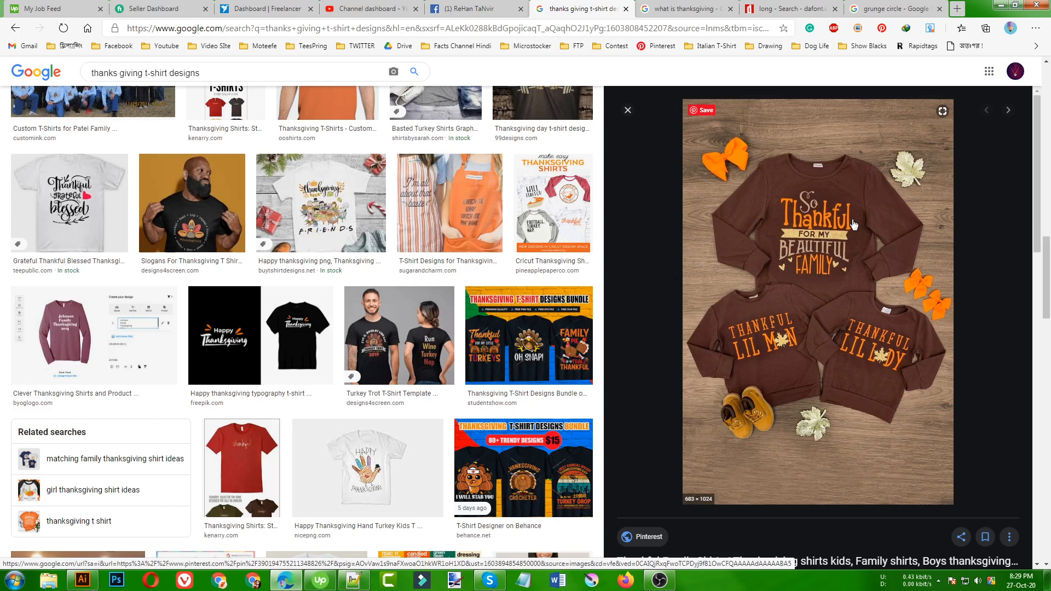
left_click(84, 207)
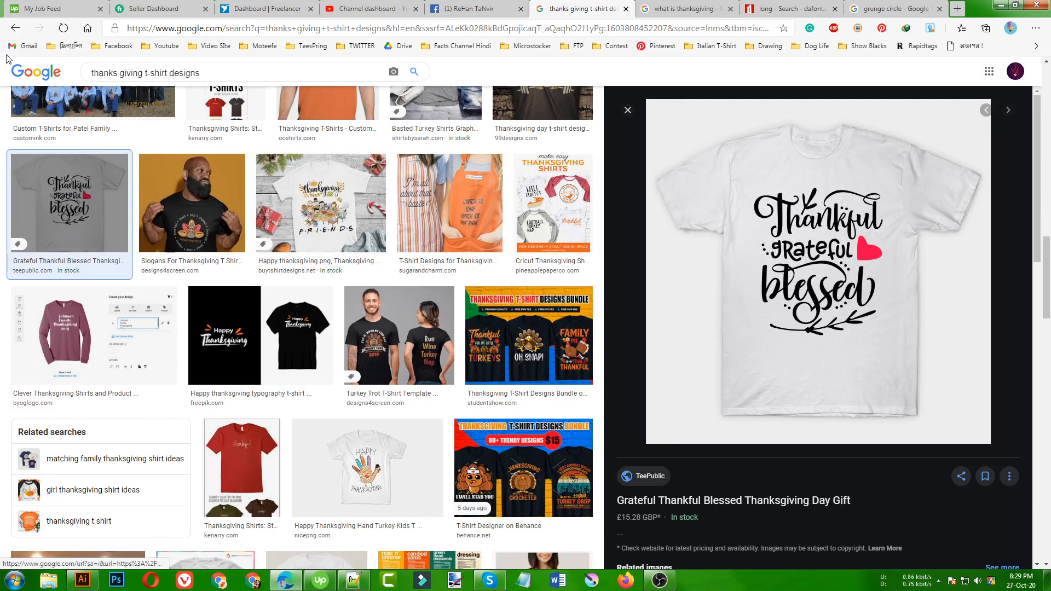
left_click(12, 30)
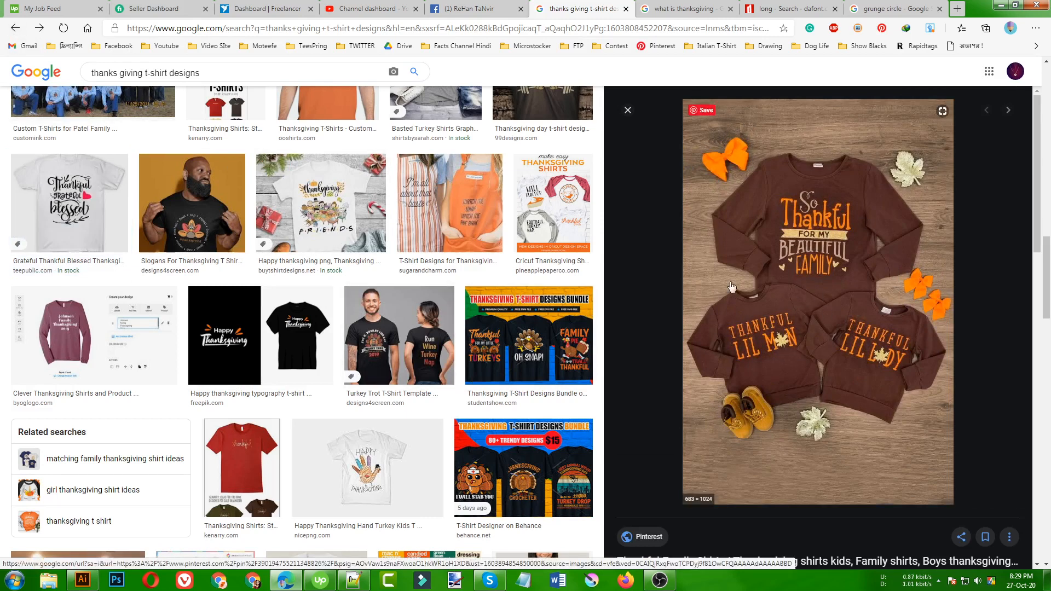
left_click(81, 582)
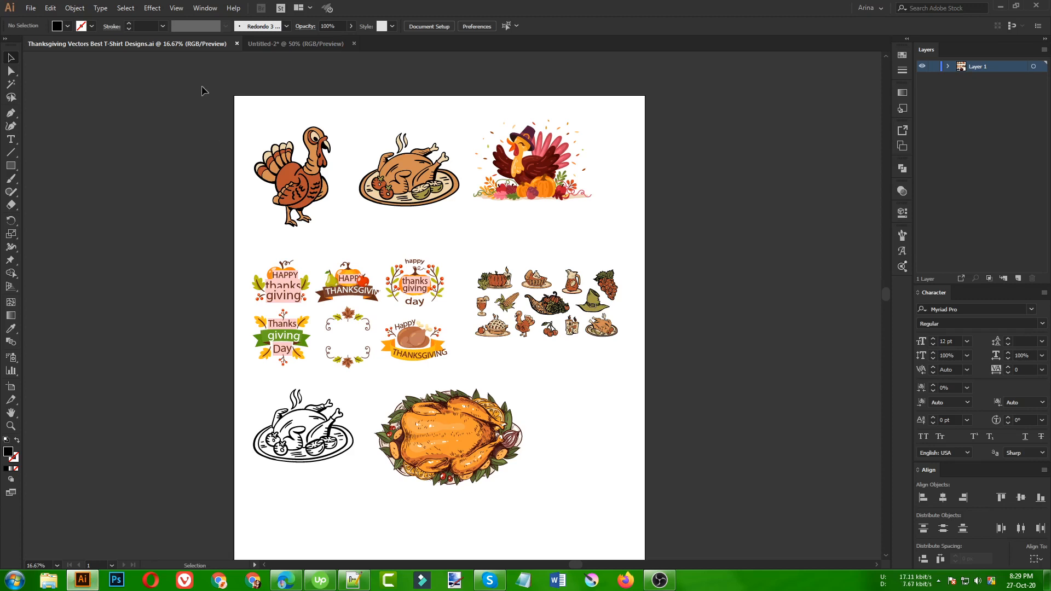
left_click_drag(202, 87, 630, 472)
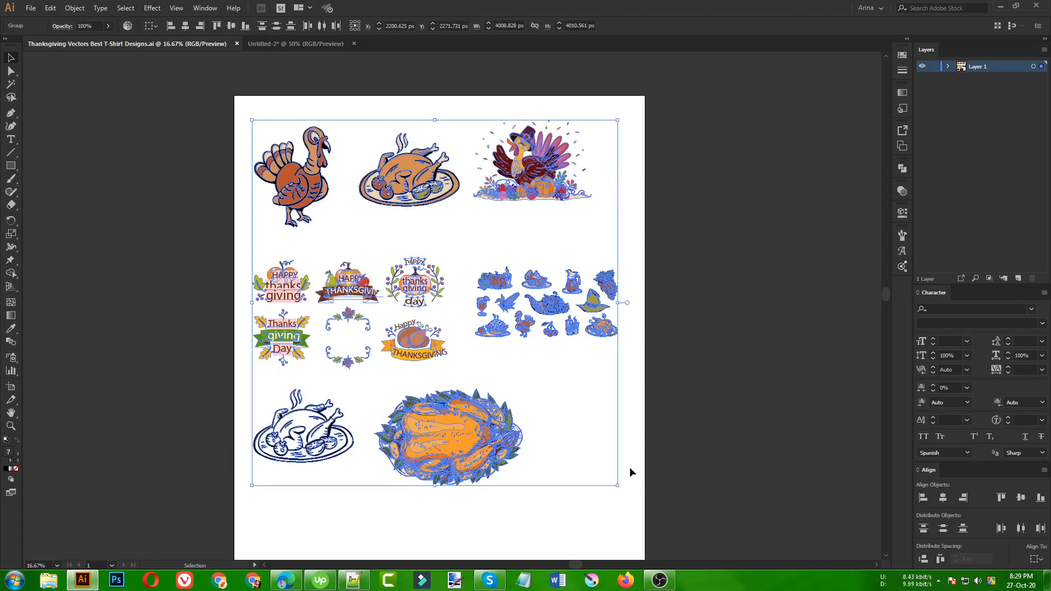
left_click(581, 428)
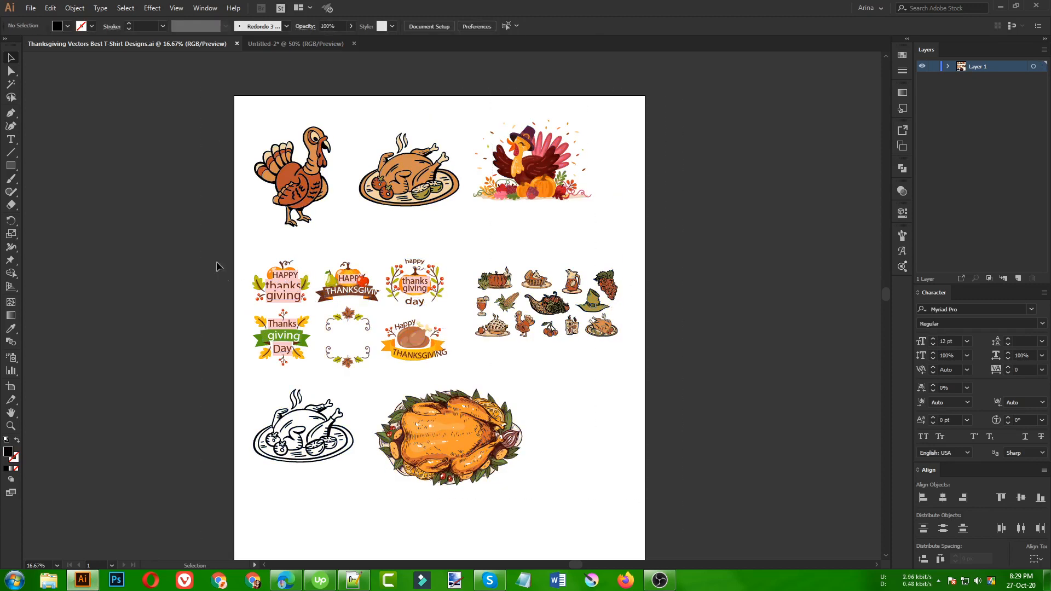
left_click_drag(208, 250, 463, 386)
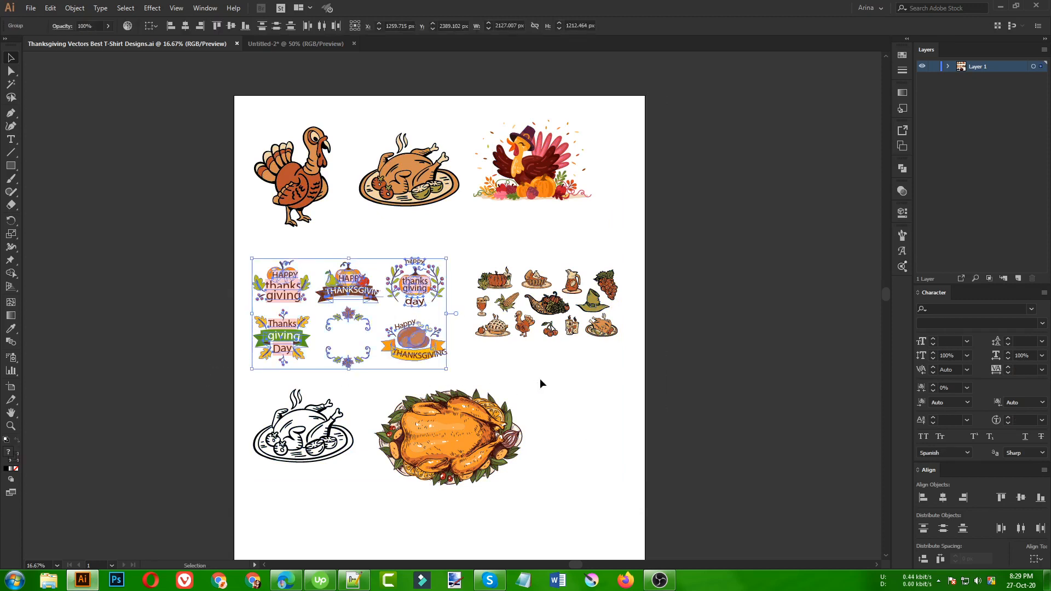
left_click(539, 379)
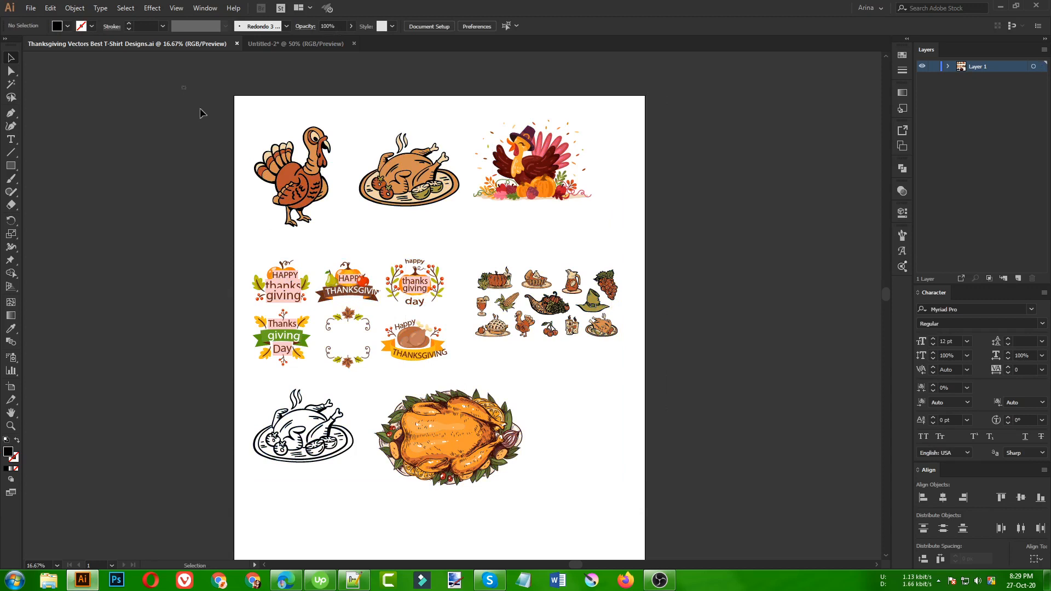
left_click_drag(183, 86, 662, 521)
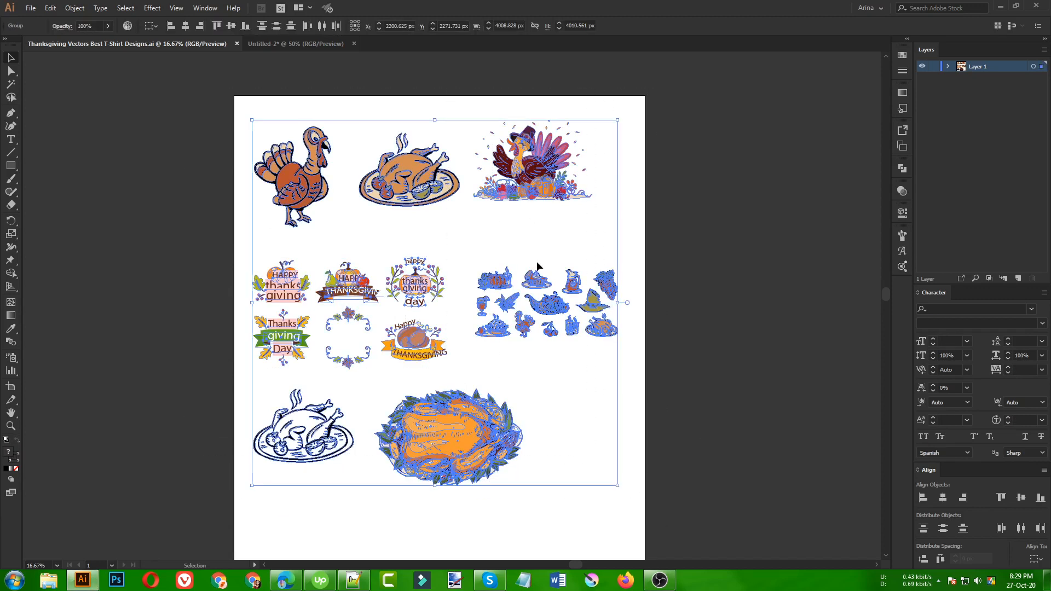
left_click(574, 353)
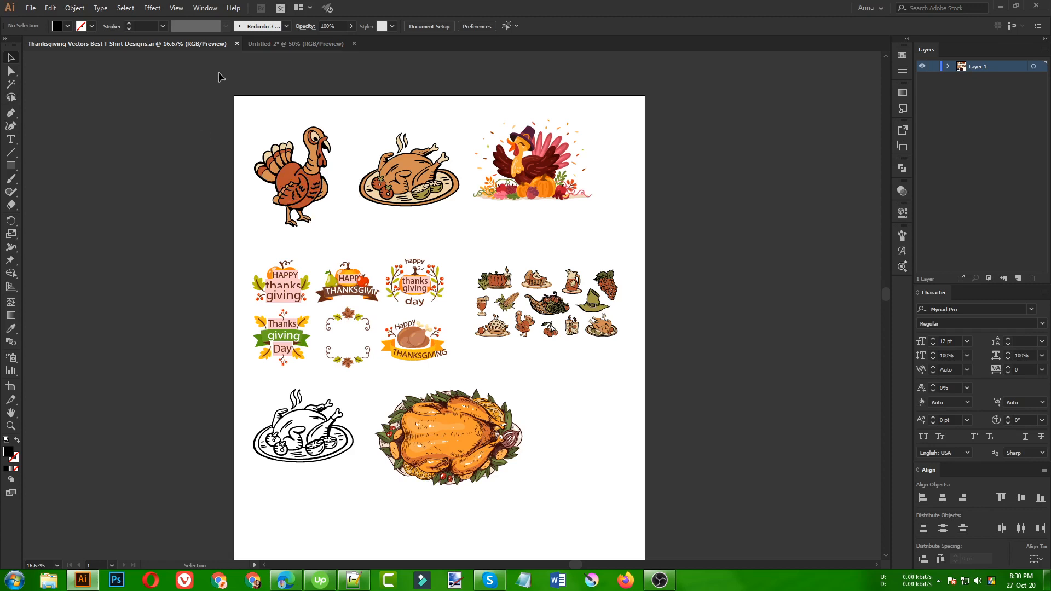
left_click_drag(219, 73, 651, 480)
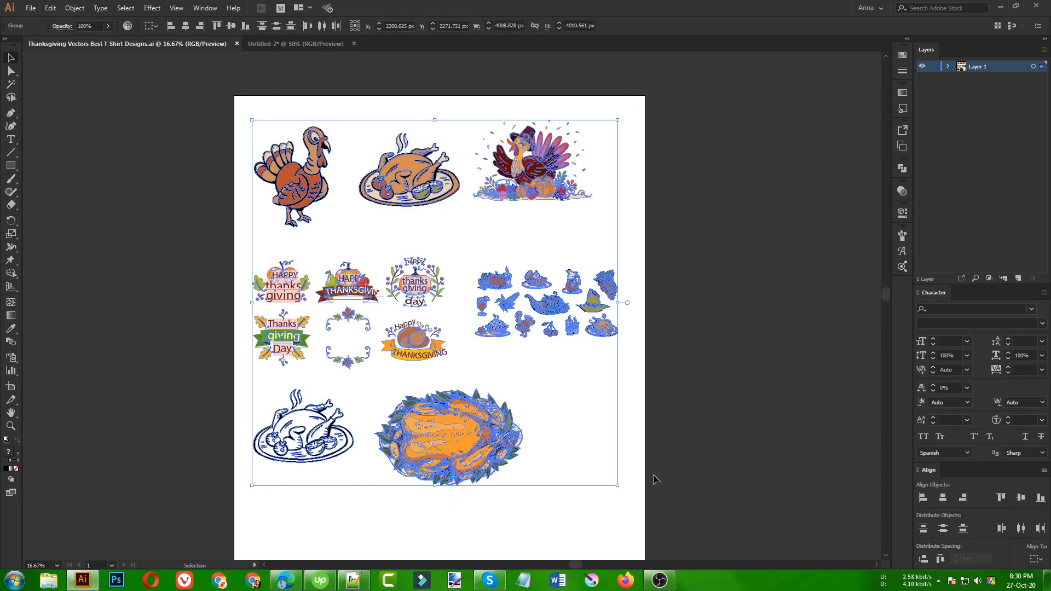
left_click(618, 398)
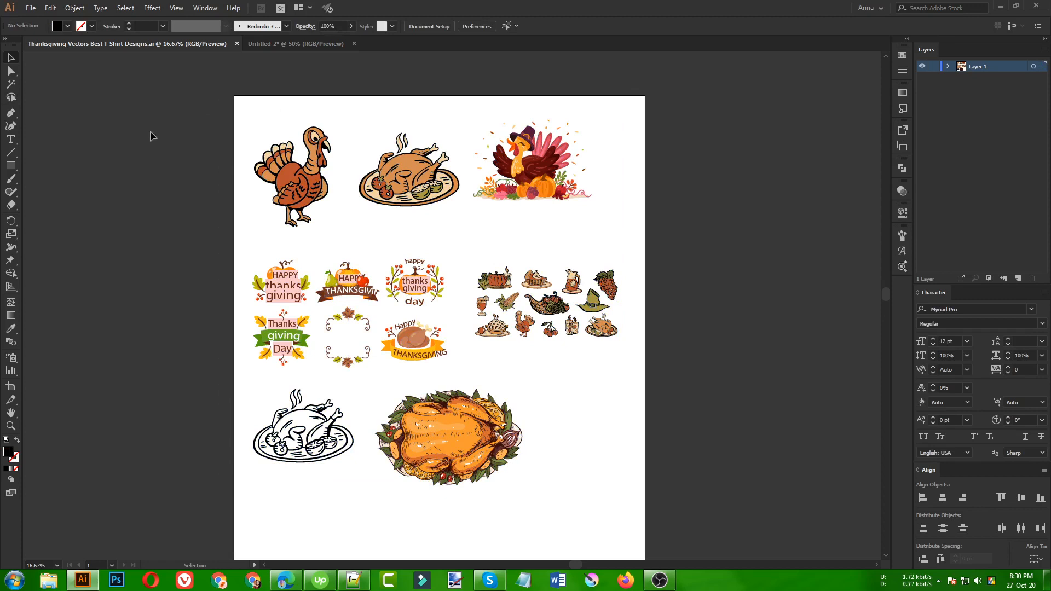
left_click_drag(220, 79, 602, 486)
left_click(602, 485)
left_click_drag(236, 96, 640, 511)
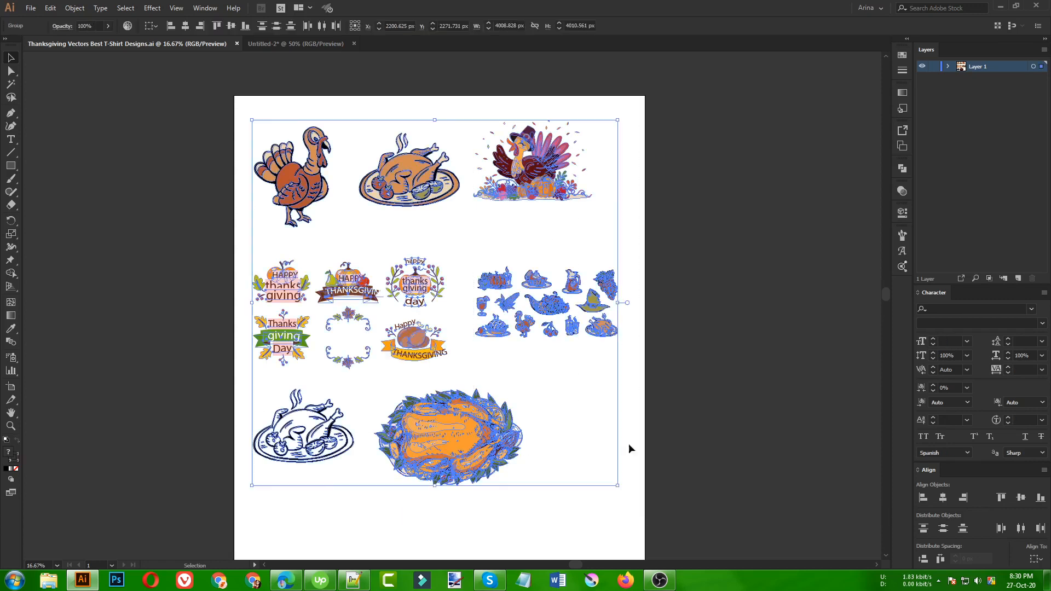
left_click(606, 425)
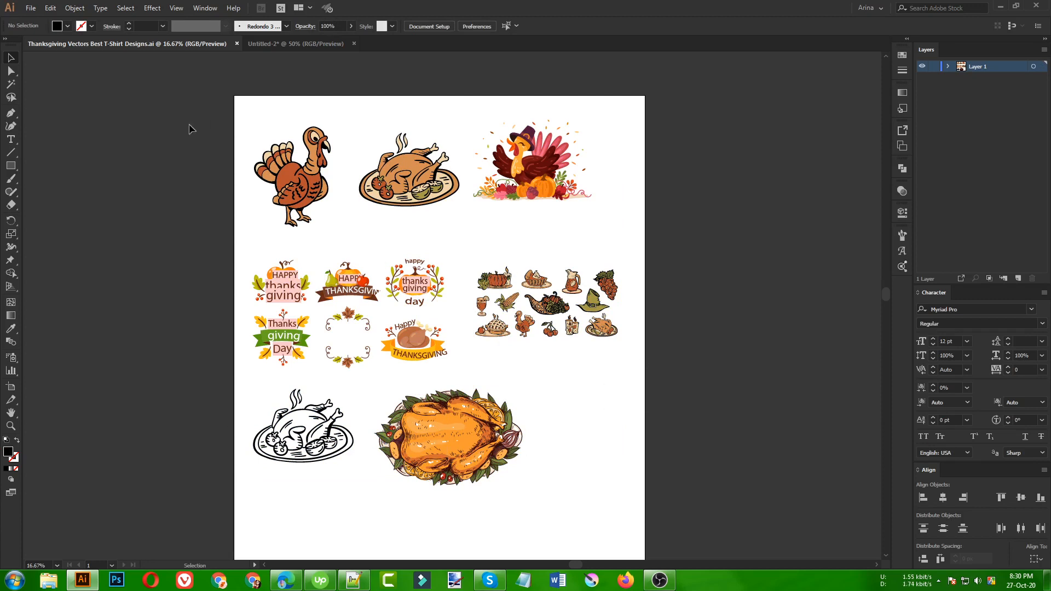
From the Untitled-2 document, switch to the browser, copy the brown "So Thankful for my beautiful family" shirts image, and return to Illustrator.
left_click(285, 42)
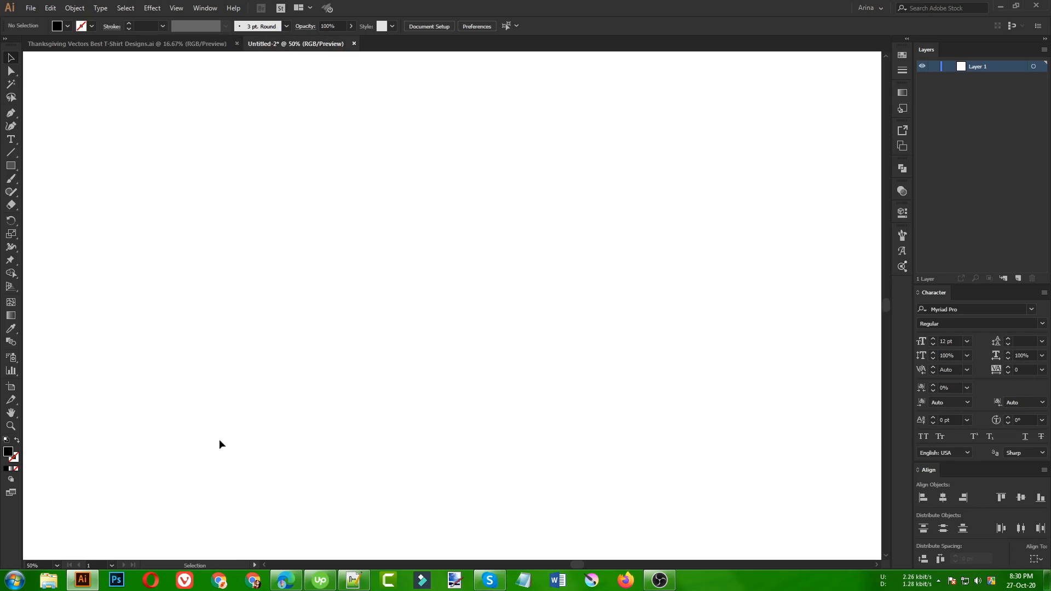
left_click(286, 580)
right_click(873, 352)
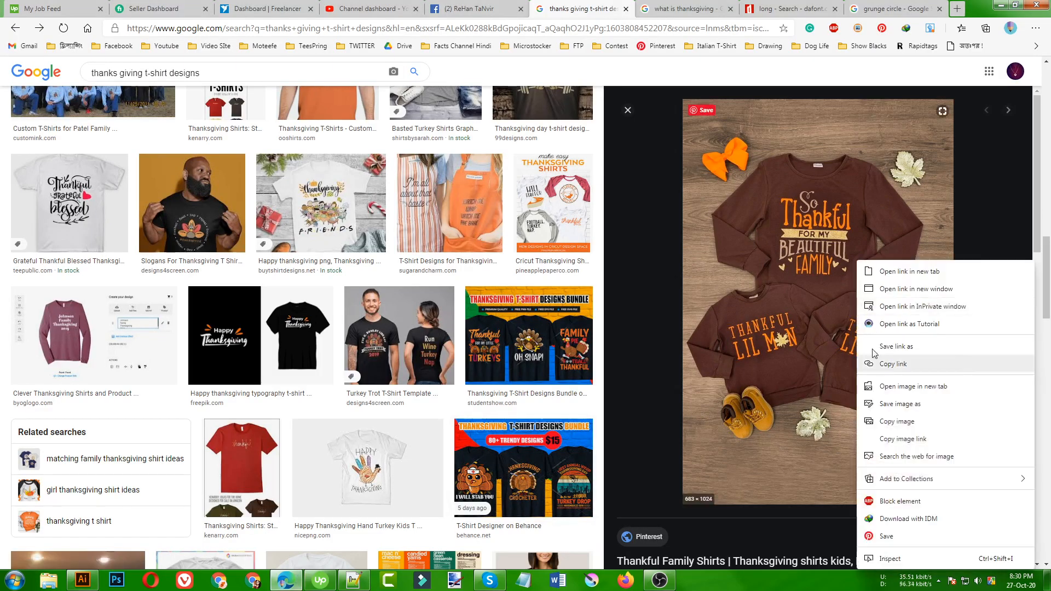
left_click(896, 421)
left_click(82, 580)
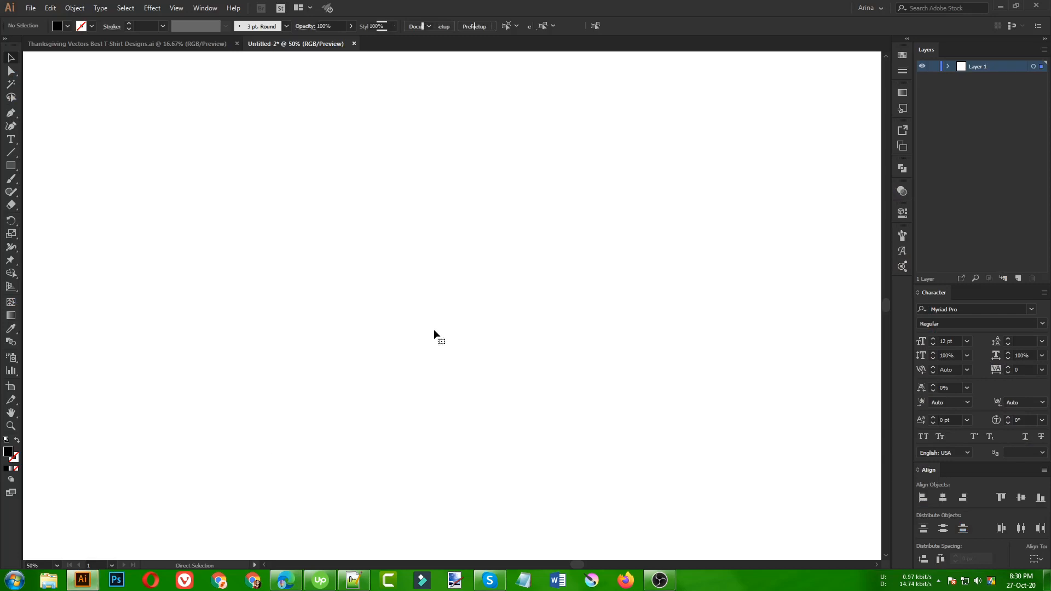
Paste the copied shirts image into Untitled-2 and place it near the artboard's left edge as a reference.
key("ctrl+v")
key("ctrl+minus")
left_click_drag(526, 349, 307, 329)
scroll(407, 330, "up", 2)
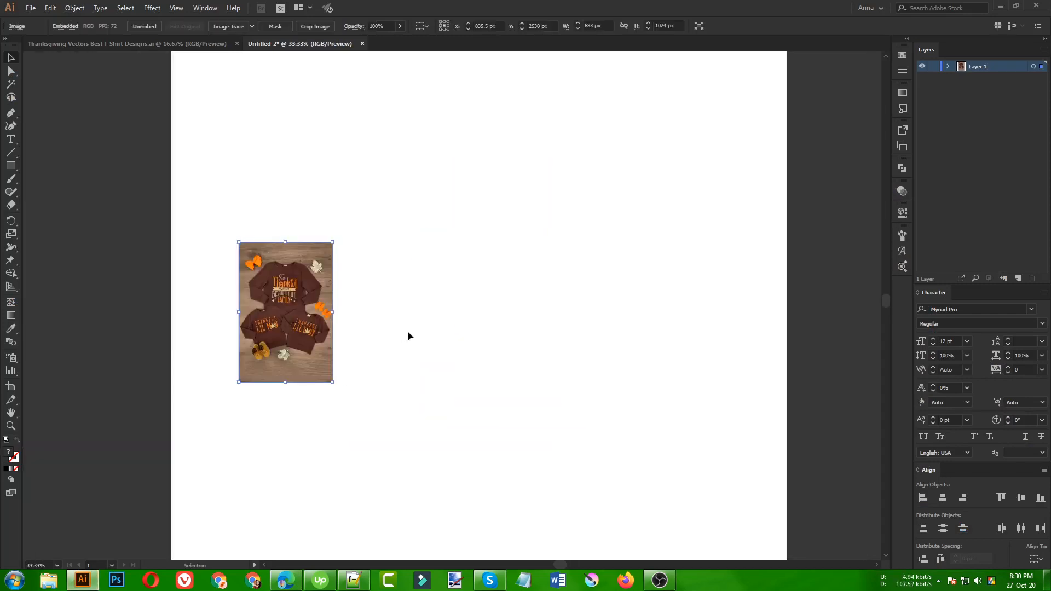
left_click(382, 333)
Add the text "Thankful for my beautiful family" on four lines beside the reference image and enlarge it to about 126 pt.
scroll(220, 304, "up", 1)
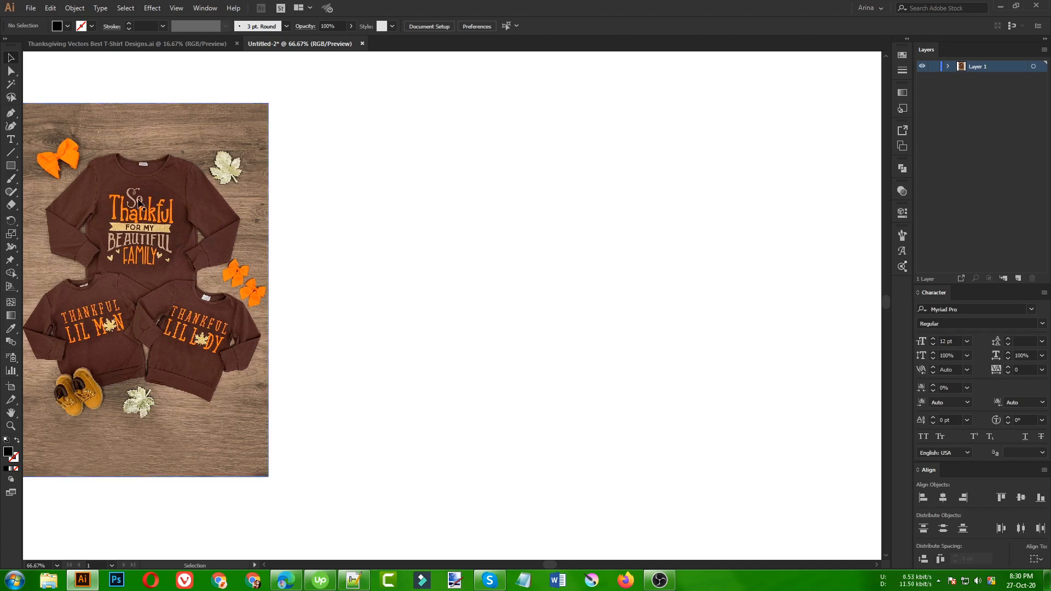
left_click(10, 140)
left_click(413, 279)
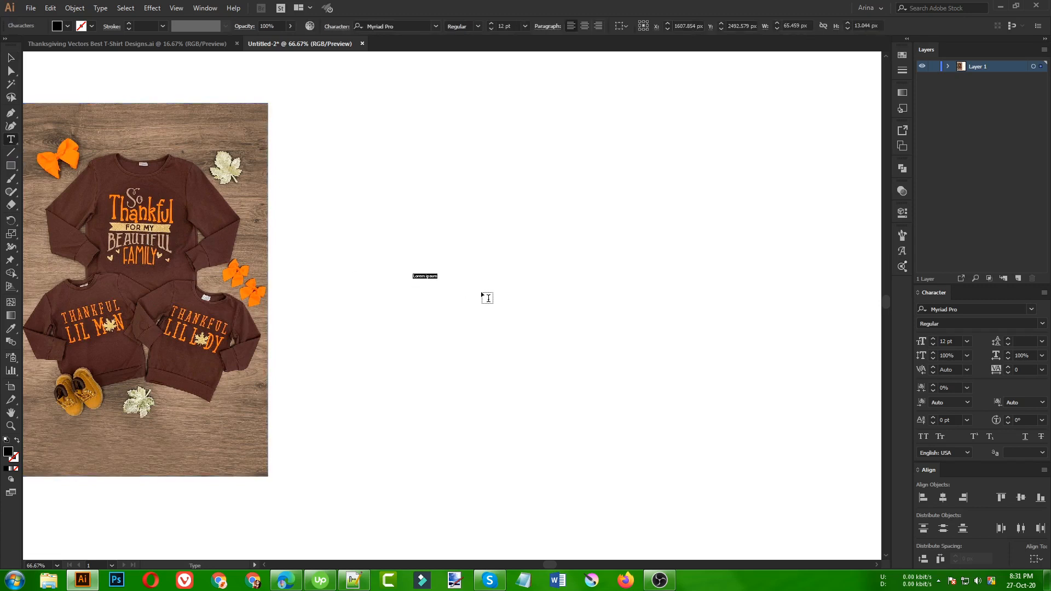
type("Thankful")
key("Return")
type("be")
type("family")
left_click(11, 57)
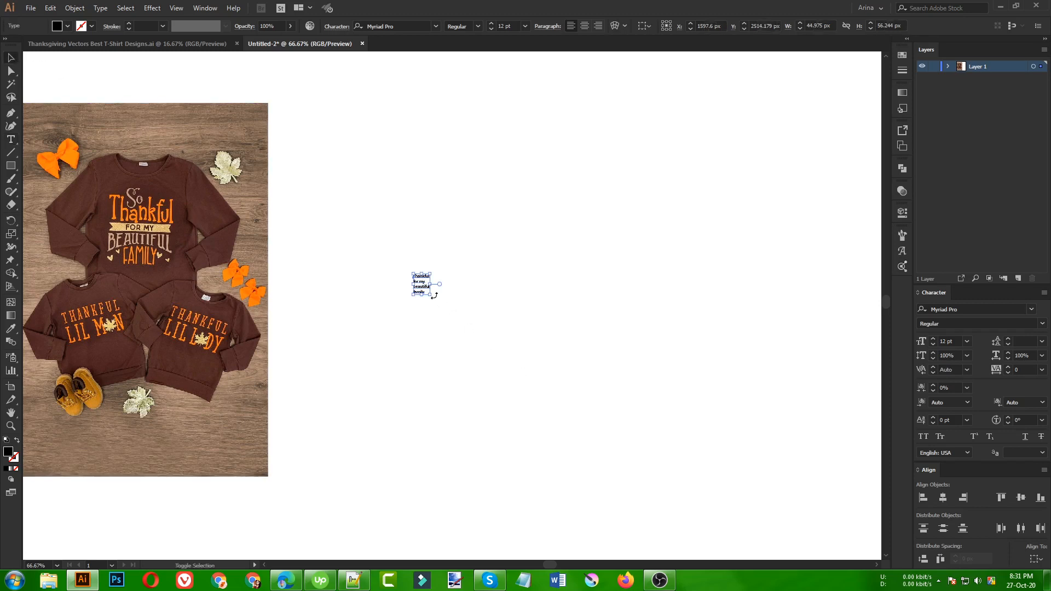
left_click_drag(433, 295, 671, 492)
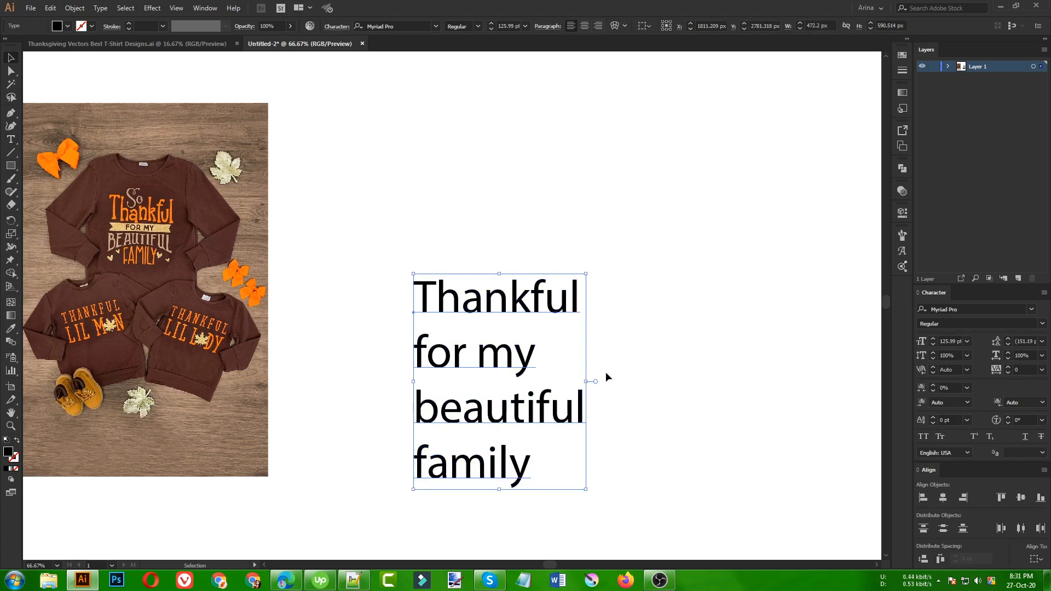
Split the four-line text into separate one-line text objects with the divideTextFrame script.
left_click(30, 7)
mouse_move(82, 226)
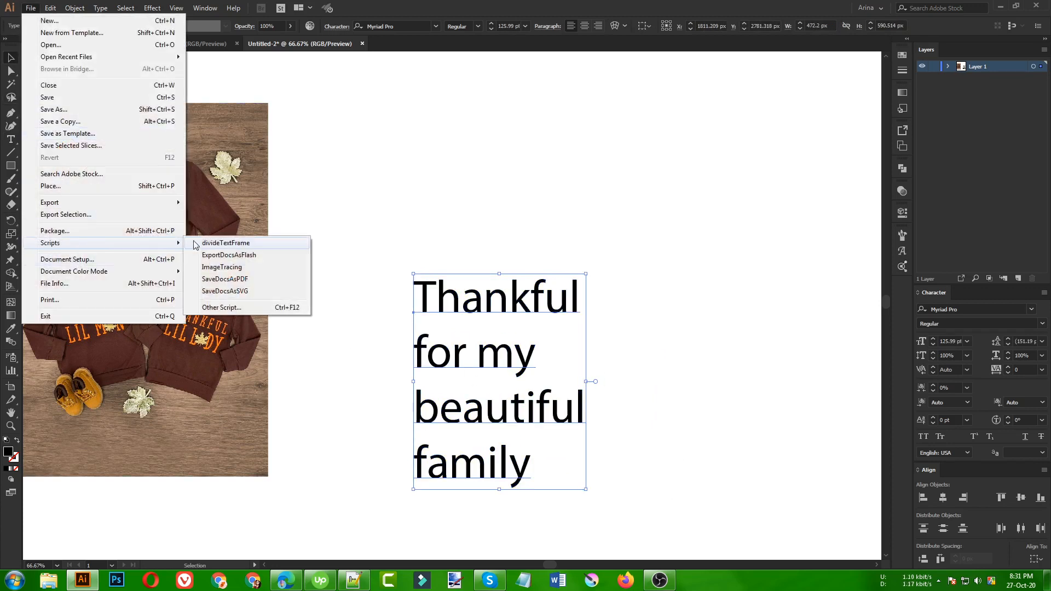
left_click(290, 246)
left_click_drag(403, 170, 598, 491)
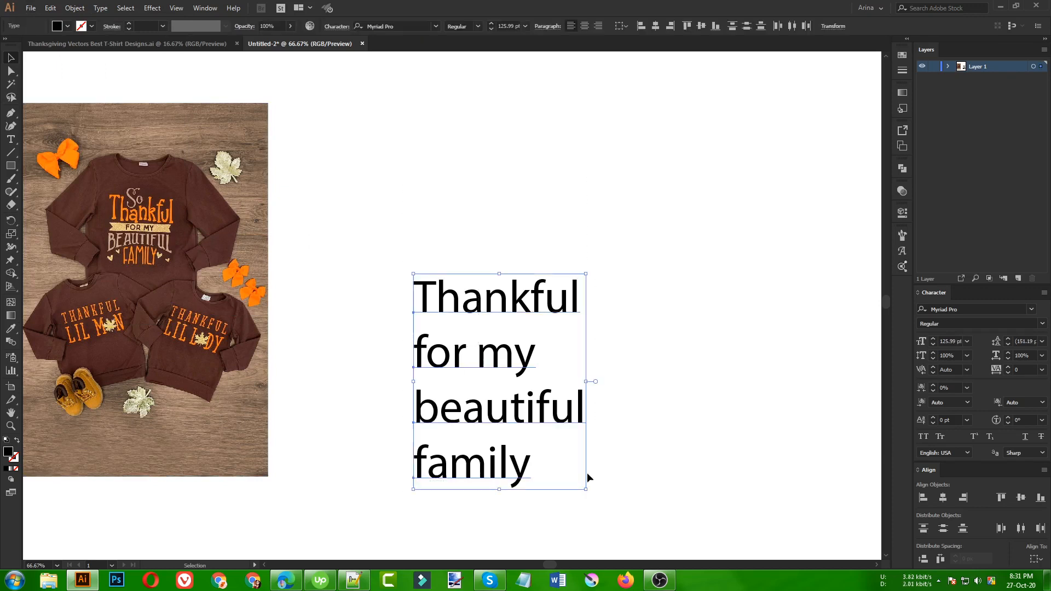
left_click_drag(509, 415, 459, 353)
left_click(307, 281)
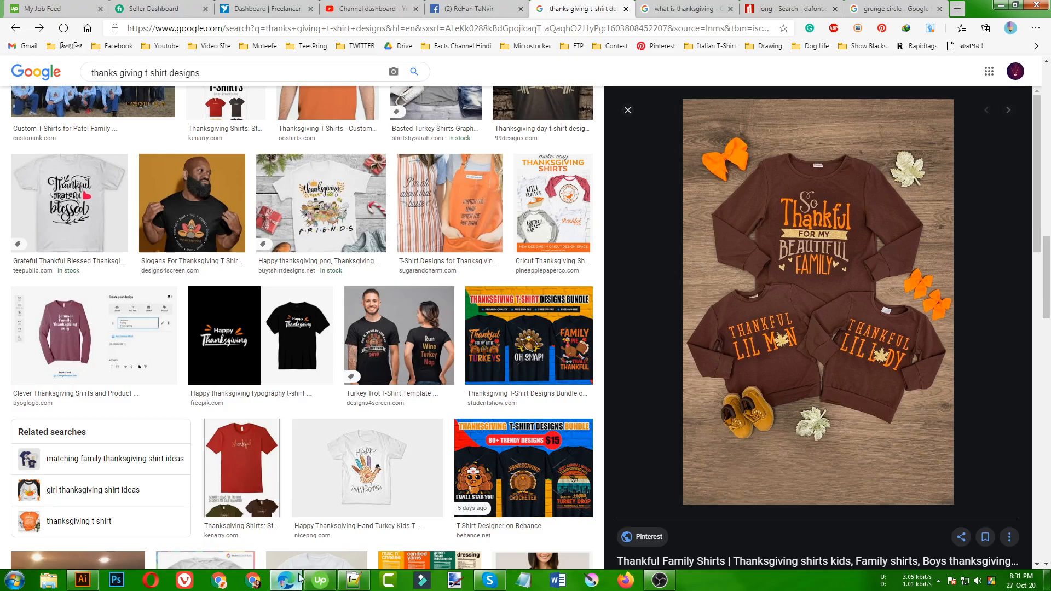
Switch to the browser, examine several Thanksgiving shirt designs in the image results for layout ideas, and return to Illustrator.
left_click(286, 580)
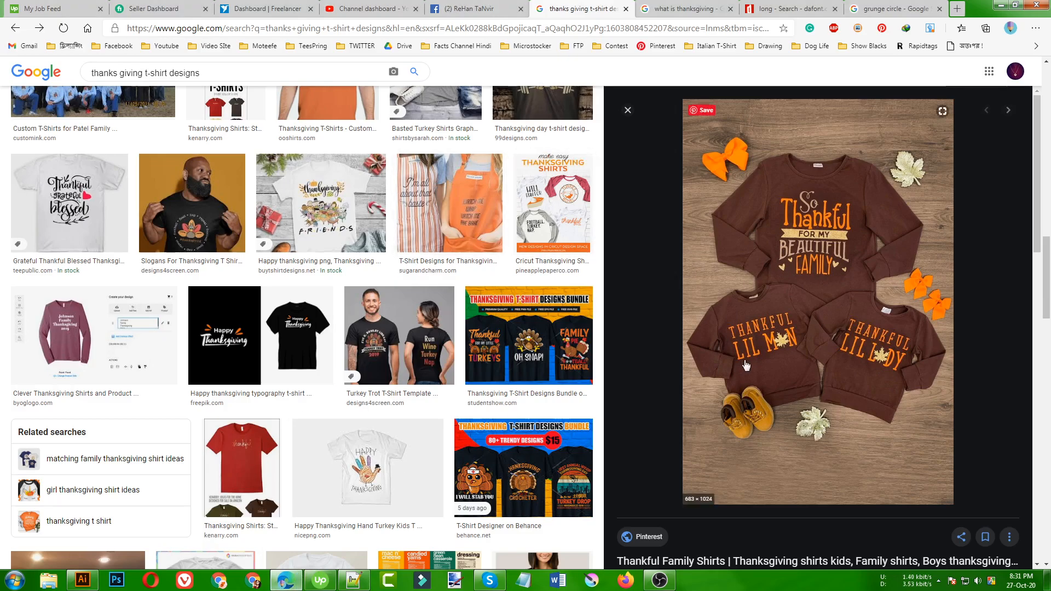
left_click(410, 348)
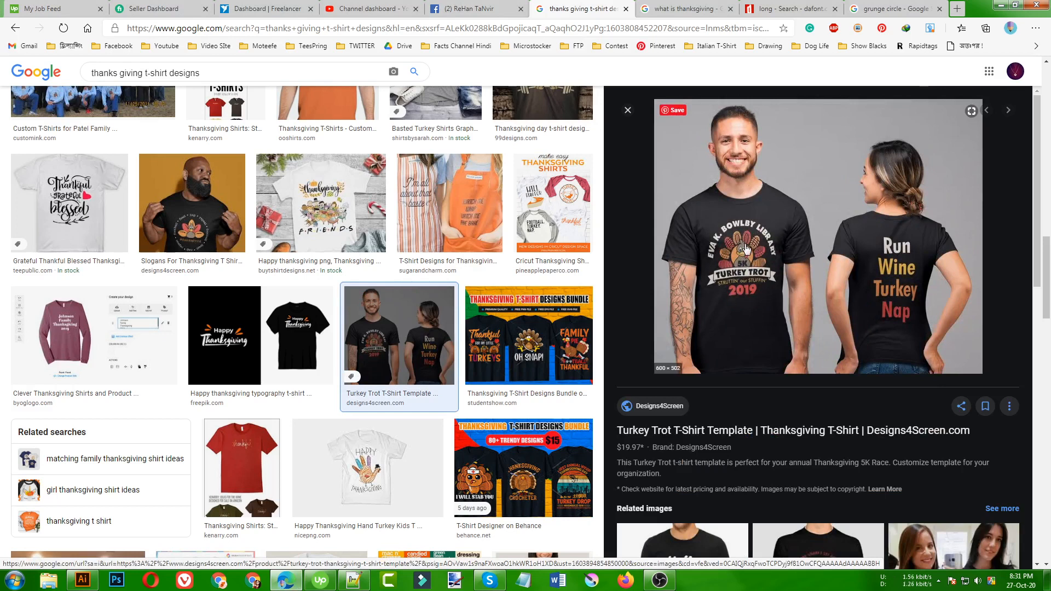
left_click(550, 311)
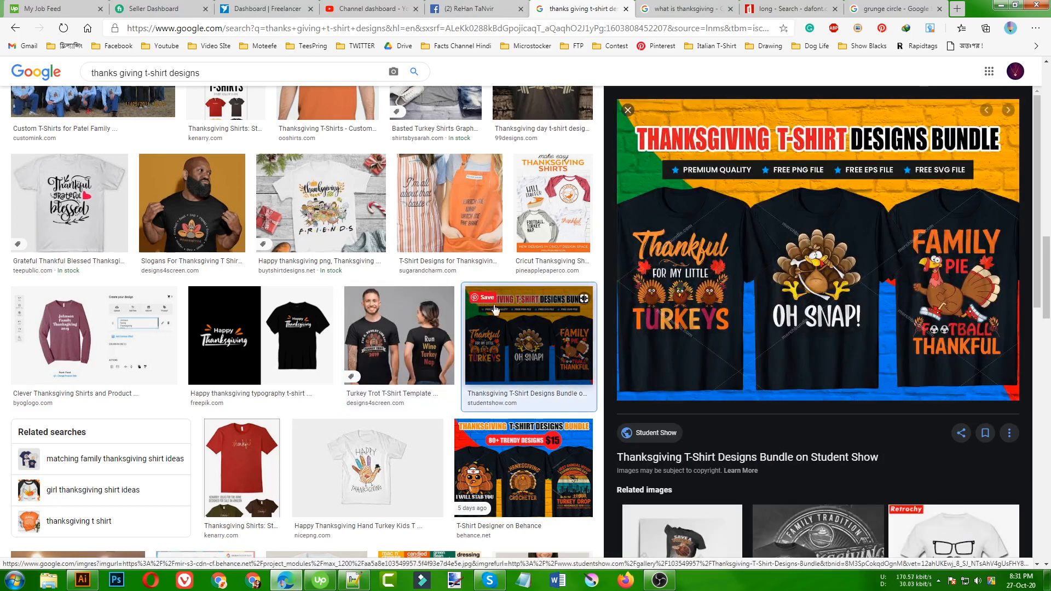
scroll(402, 326, "down", 5)
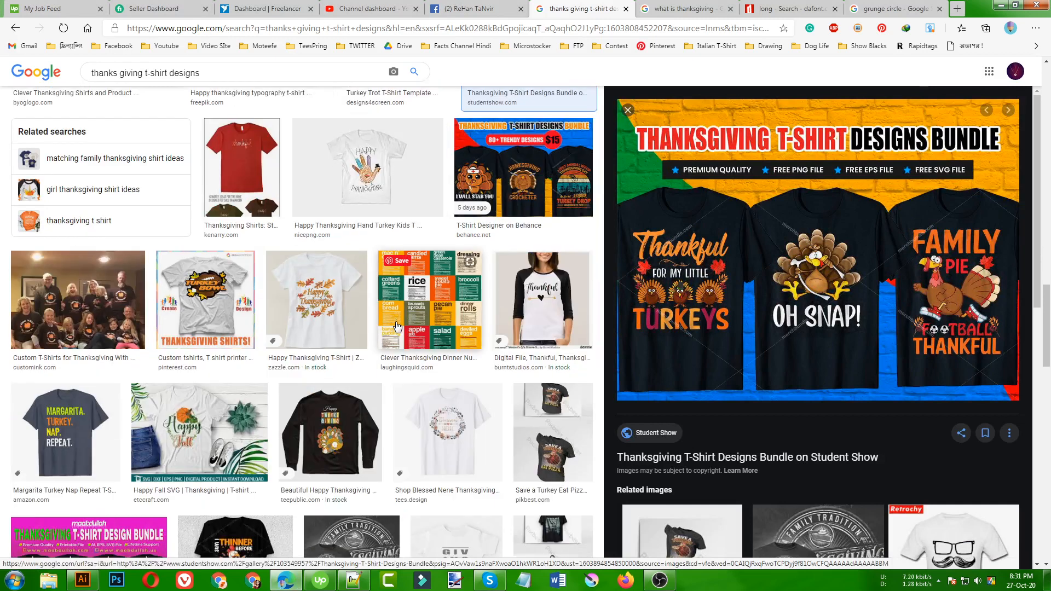
left_click(310, 300)
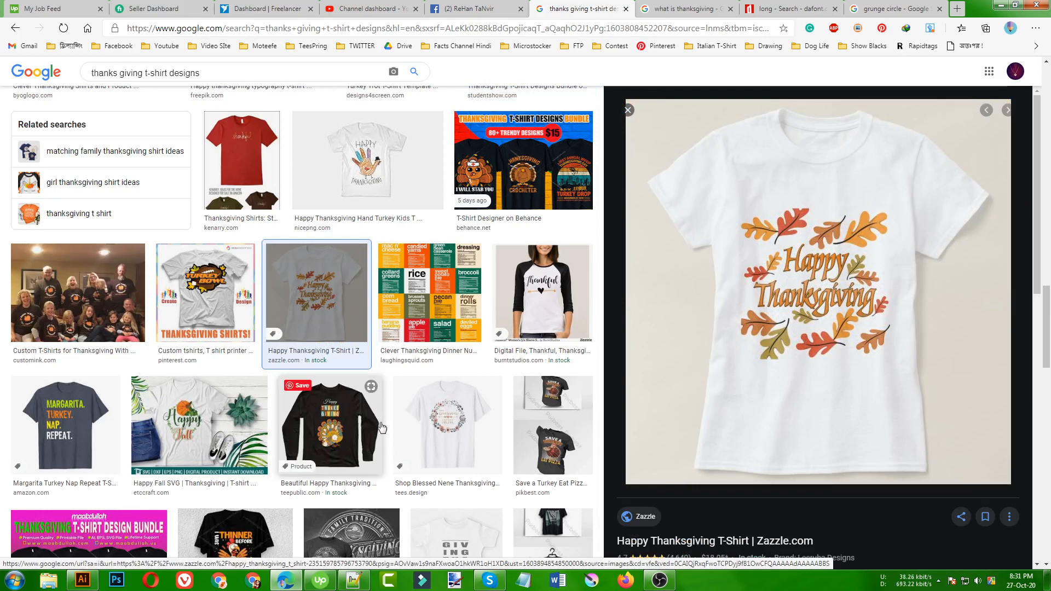
key("alt+Tab")
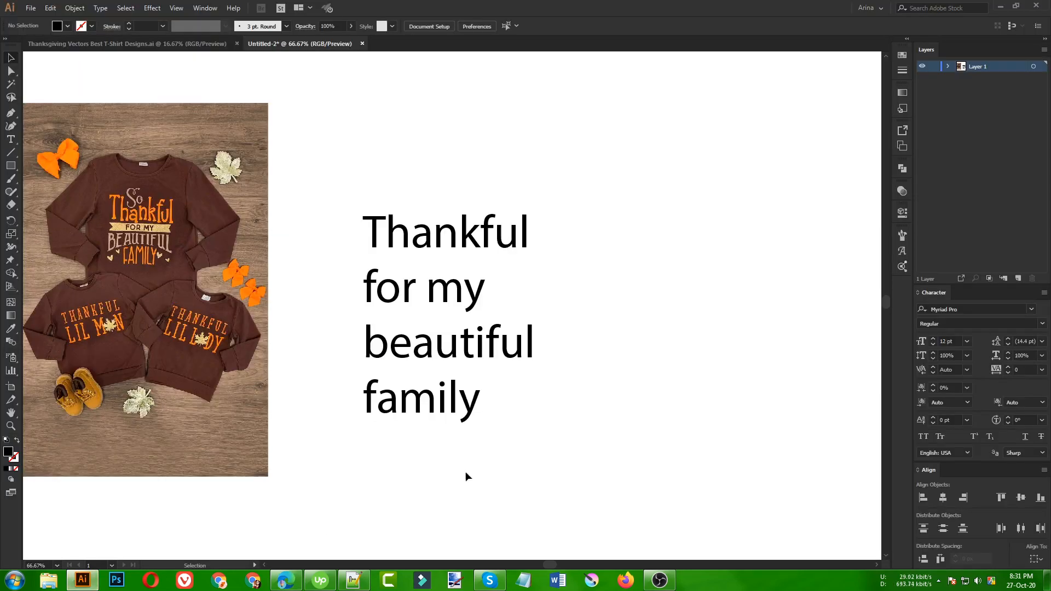
left_click_drag(318, 166, 584, 509)
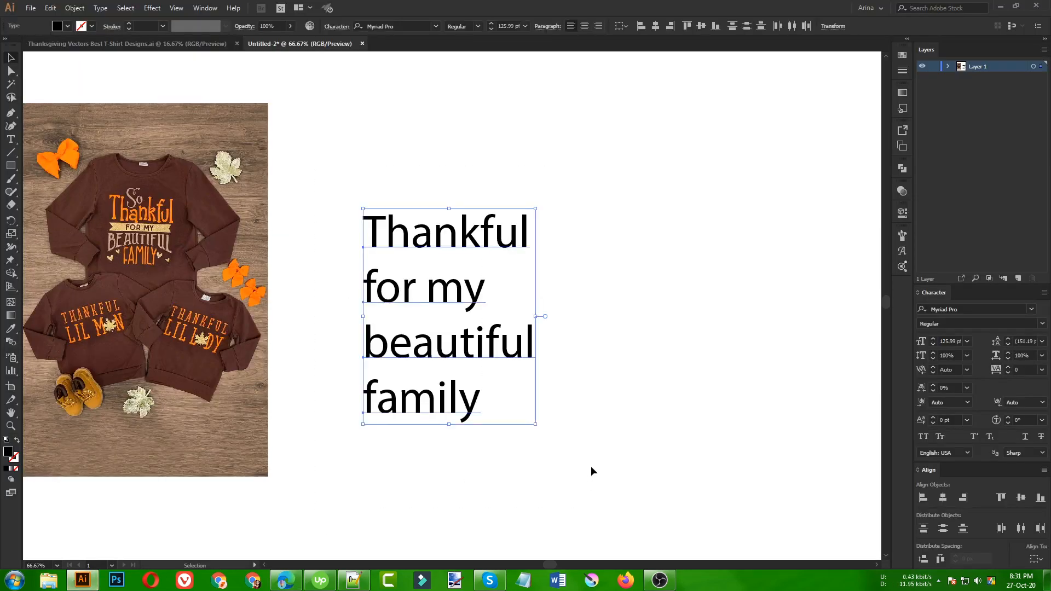
left_click(597, 449)
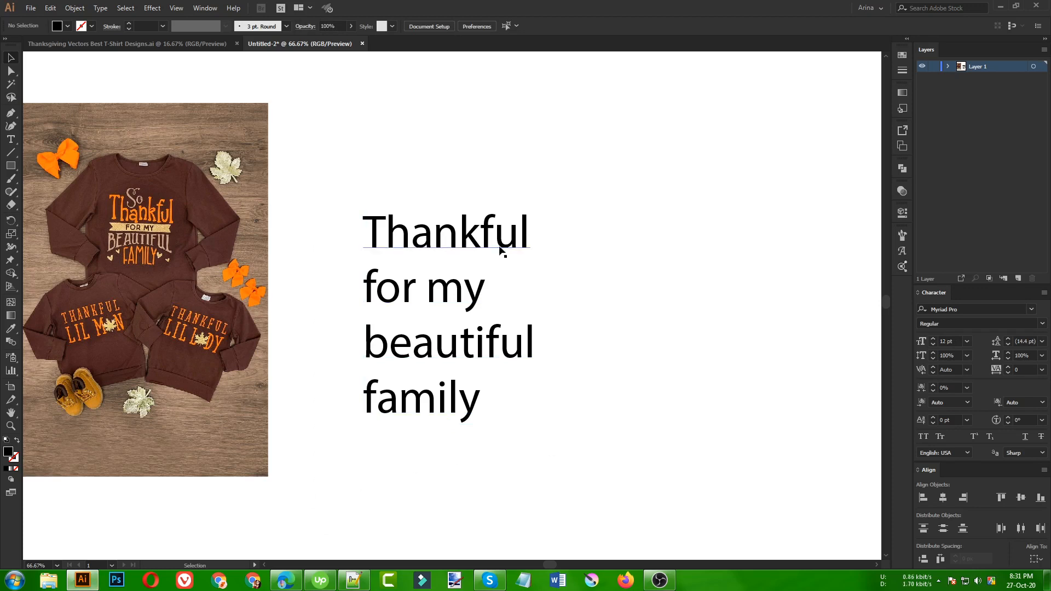
left_click_drag(323, 155, 670, 486)
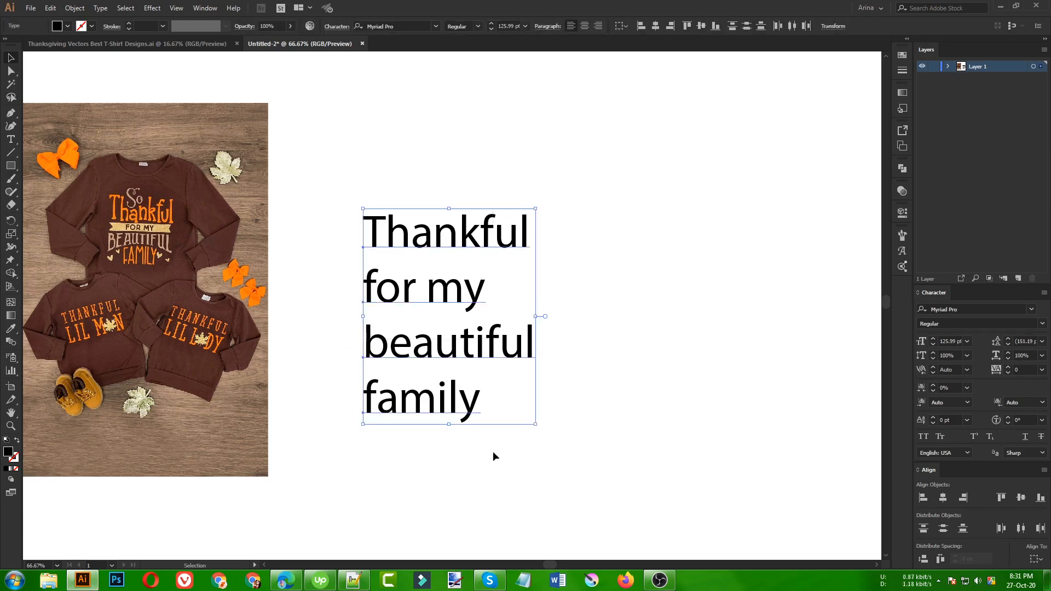
left_click(356, 519)
left_click(296, 578)
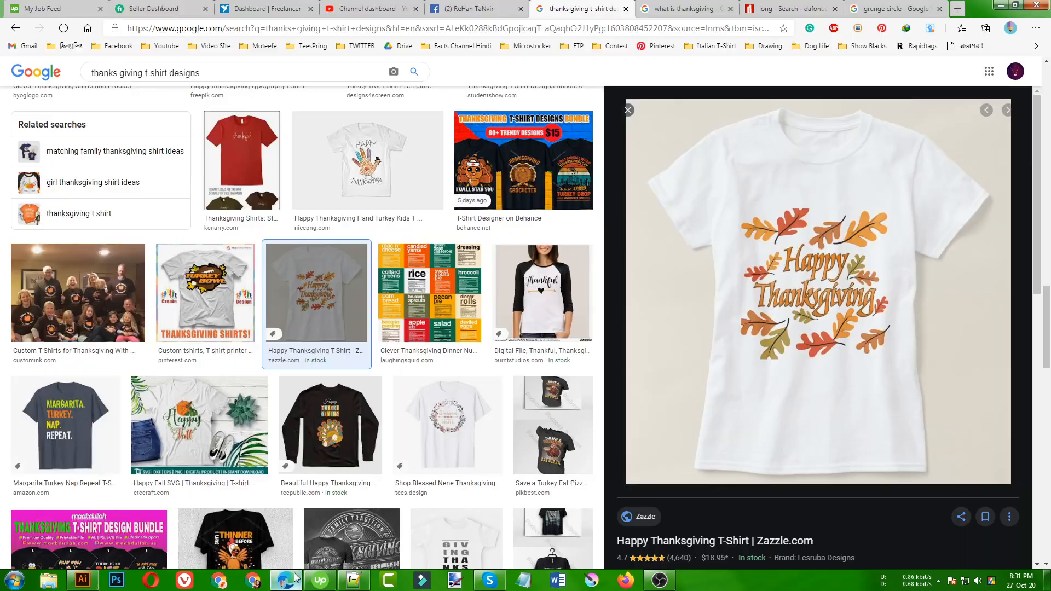
left_click(295, 577)
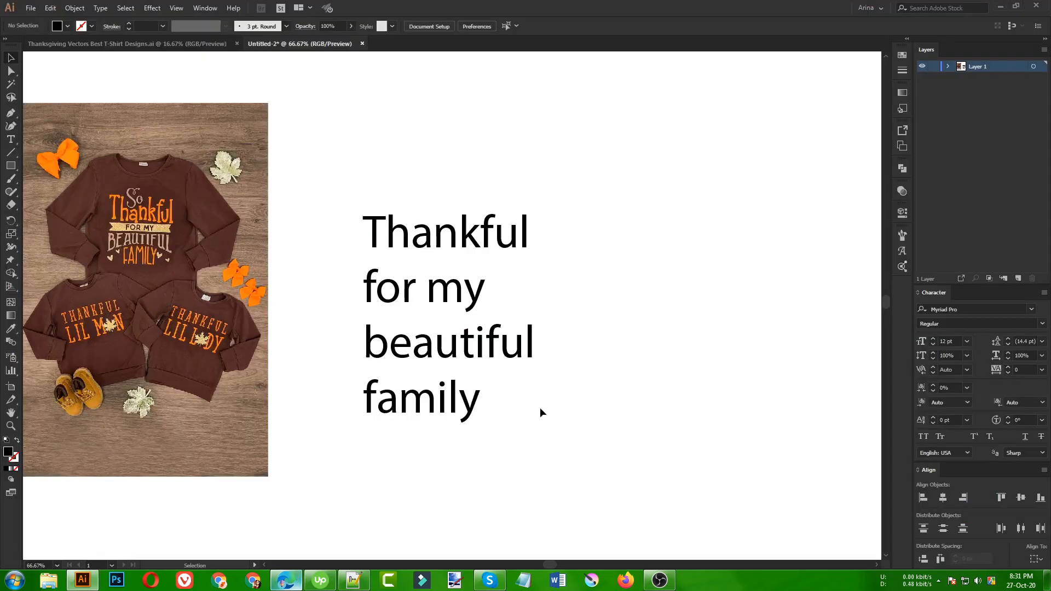
left_click_drag(359, 241, 559, 464)
left_click(511, 418)
left_click_drag(328, 186, 563, 501)
left_click(559, 375)
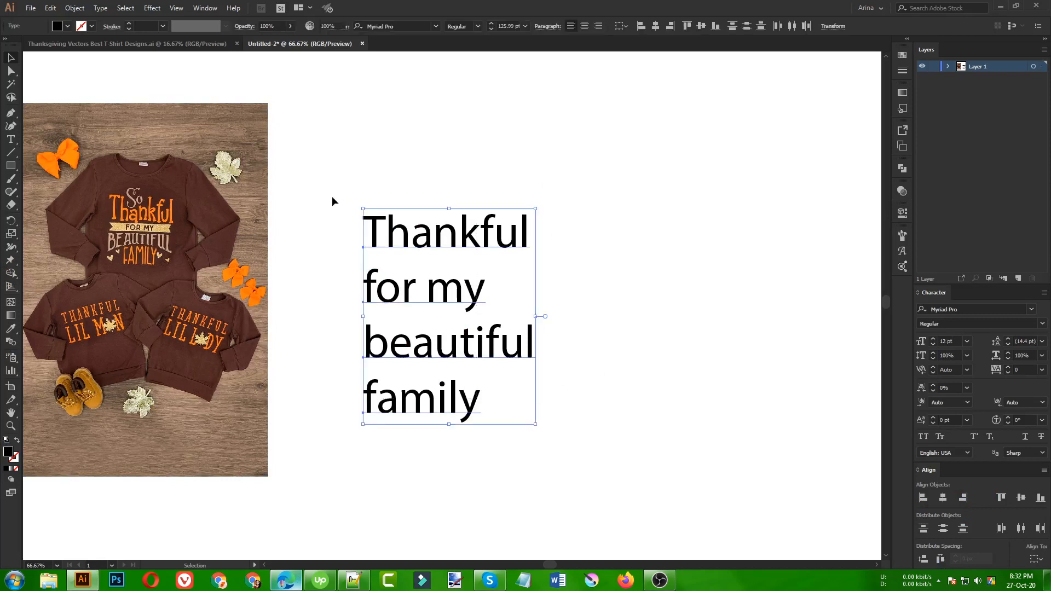
left_click_drag(295, 155, 605, 528)
left_click(652, 474)
Spread the text lines apart by moving "Thankful" up, "family" down, and "for my" with "beautiful" slightly up.
left_click_drag(446, 243, 445, 178)
left_click_drag(447, 406, 481, 452)
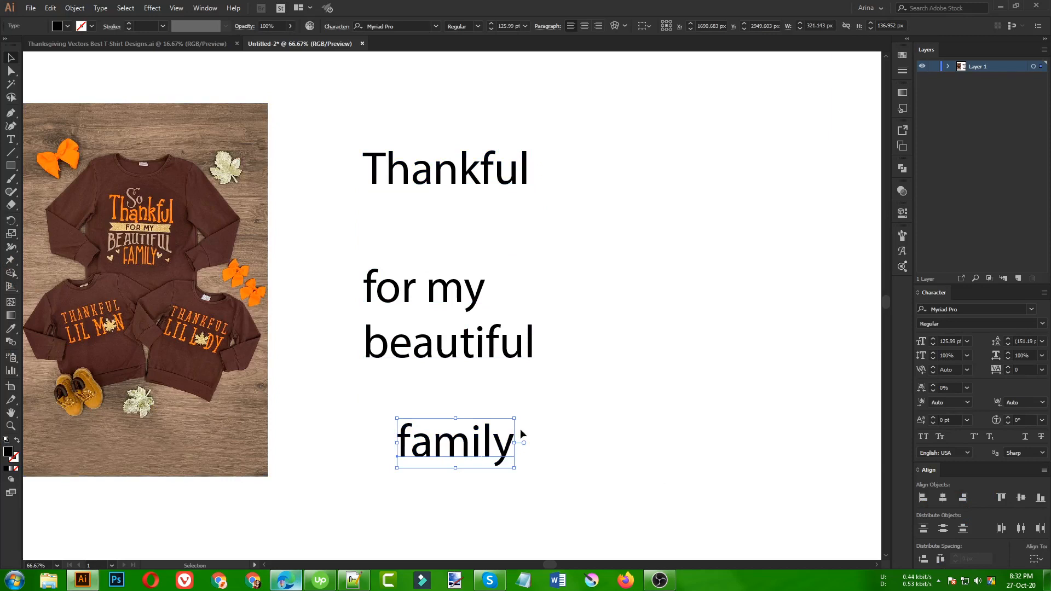
left_click(556, 448)
left_click_drag(339, 239, 503, 387)
left_click_drag(477, 351, 481, 321)
left_click(589, 379)
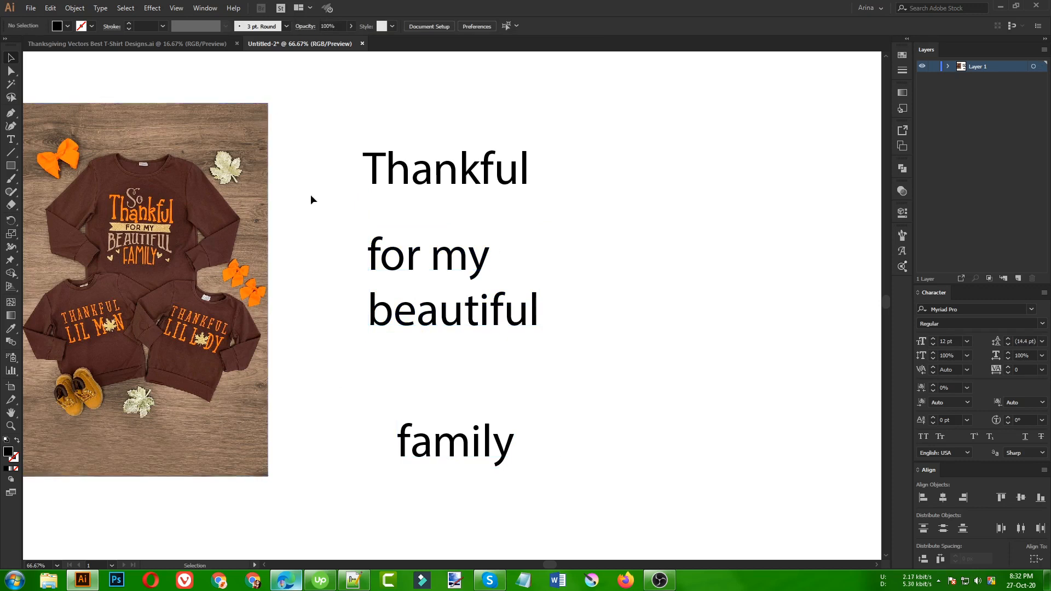
Set the font of the "Thankful" line to Muthiara -Demo Version-.
left_click(411, 183)
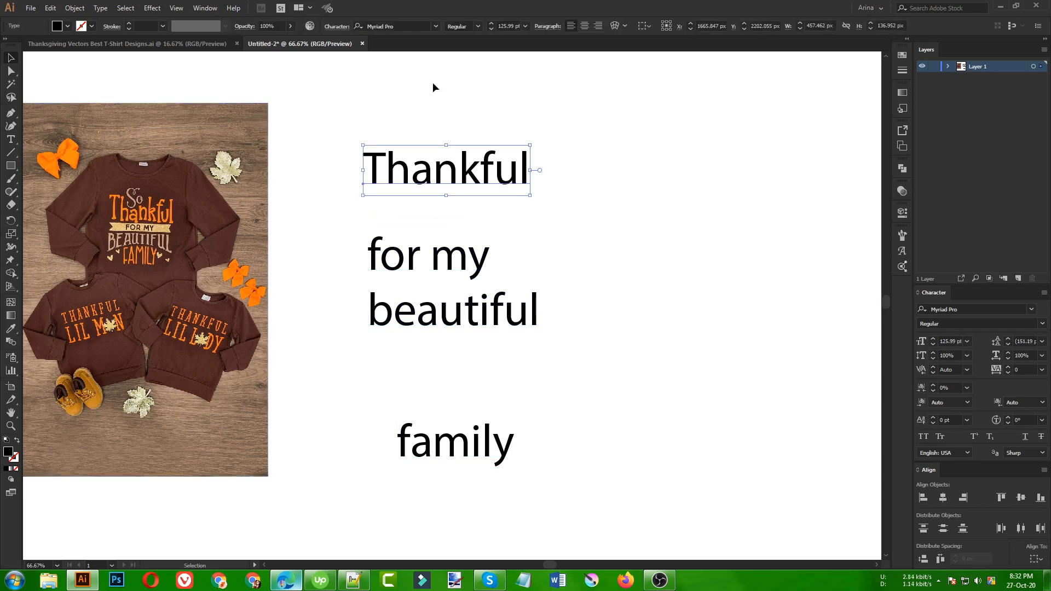
left_click(407, 27)
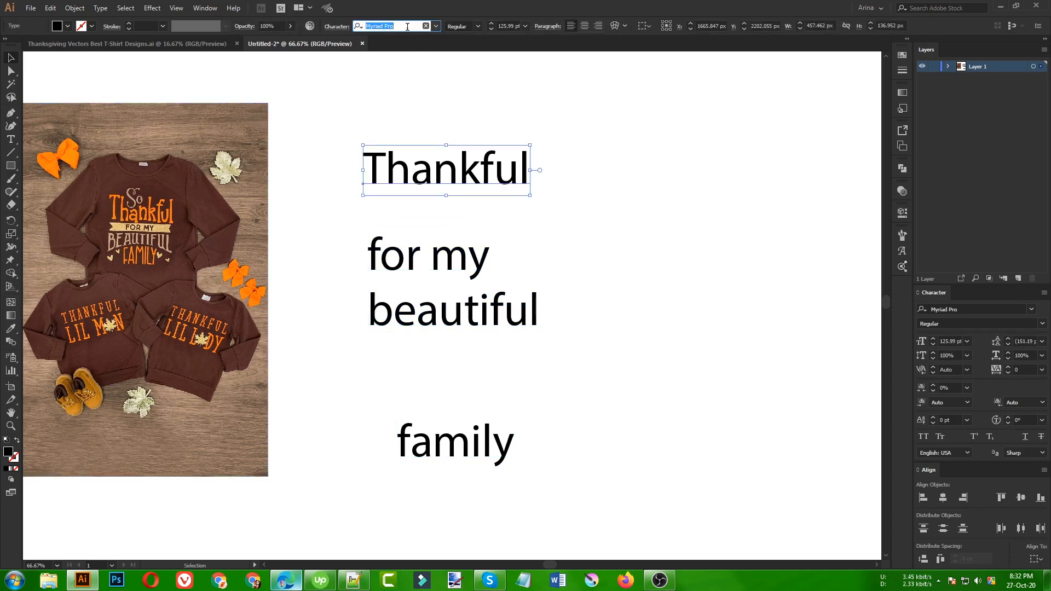
type("mut")
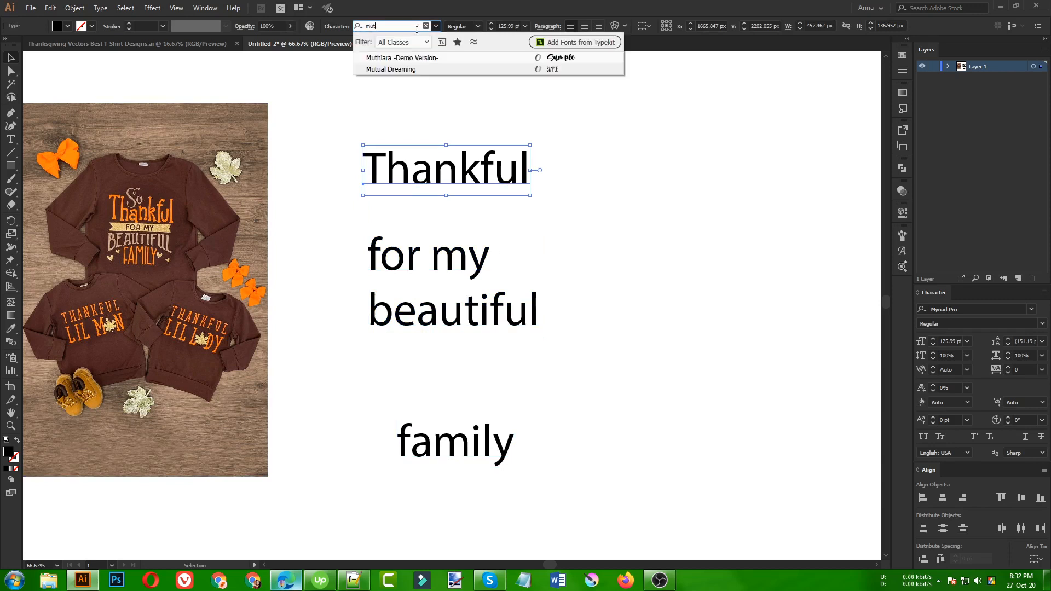
left_click(422, 58)
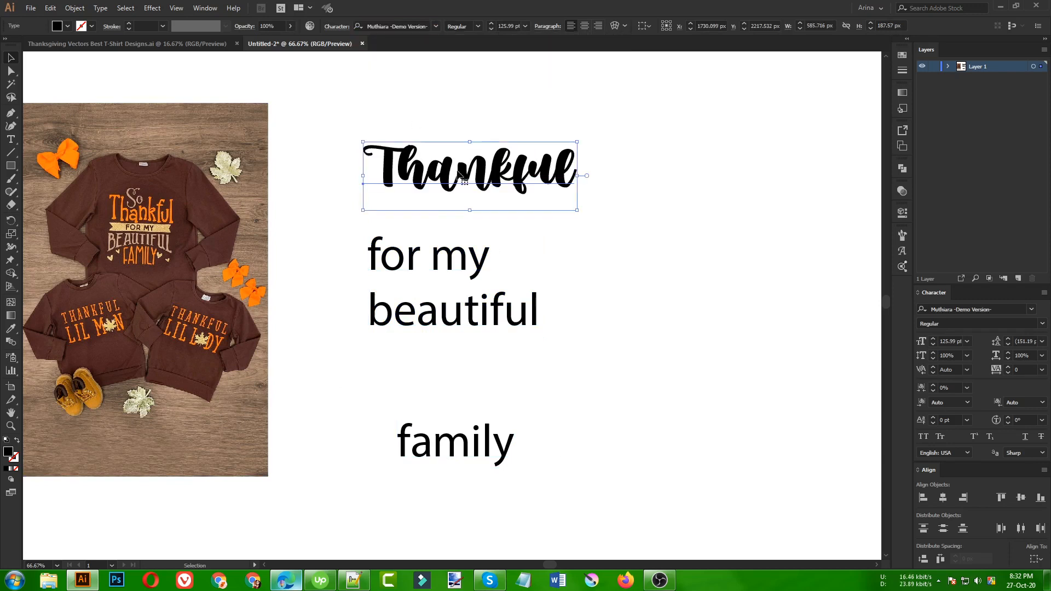
Duplicate the "Thankful" line beside the text and replace the copy's wording with its font name, "Muthiara -Demo Version-".
left_click_drag(462, 172, 678, 272)
left_click(406, 25)
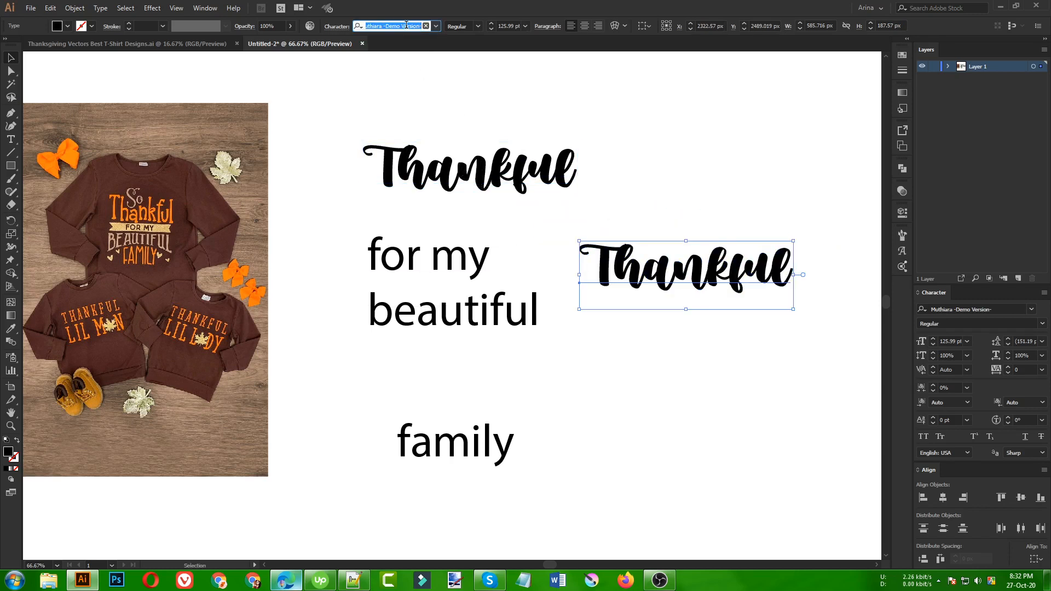
key("ctrl+c")
double_click(689, 278)
key("ctrl+a")
key("ctrl+v")
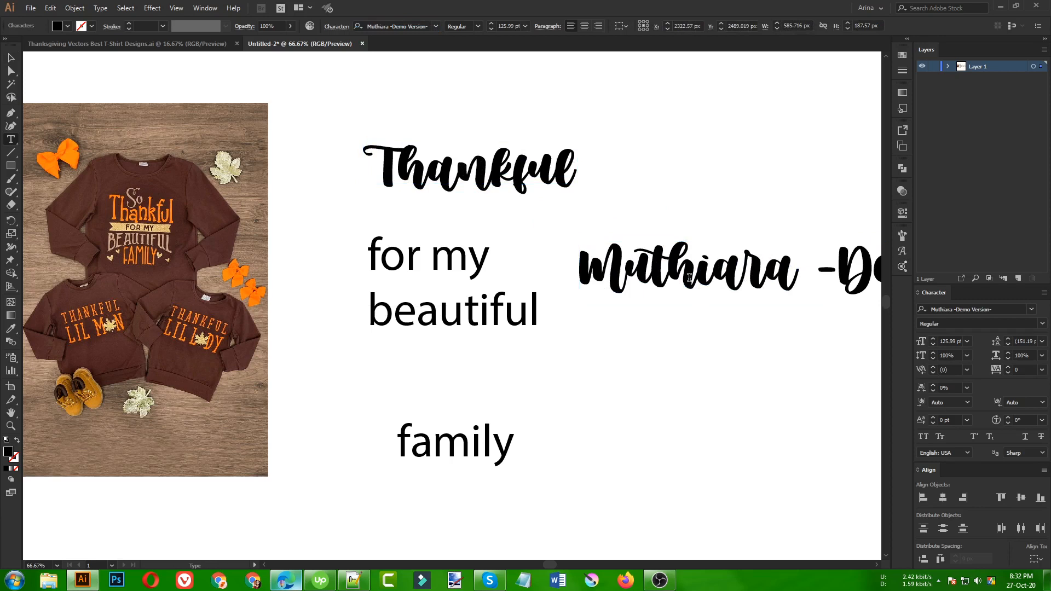
Move the font-name label below the "family" line, clear of the design text.
left_click(11, 59)
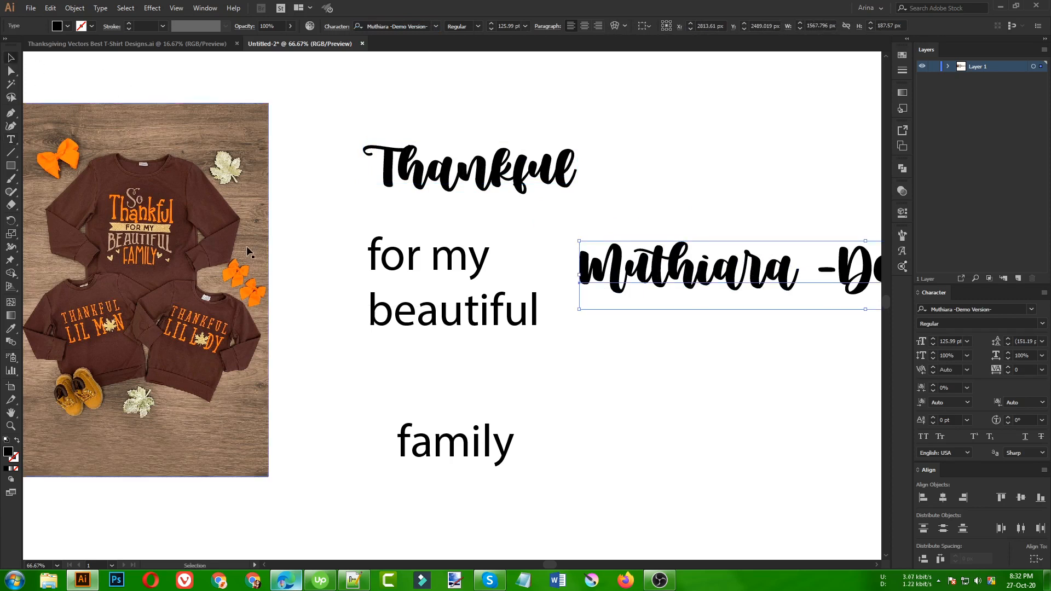
scroll(247, 251, "down", 1)
left_click_drag(616, 268, 590, 487)
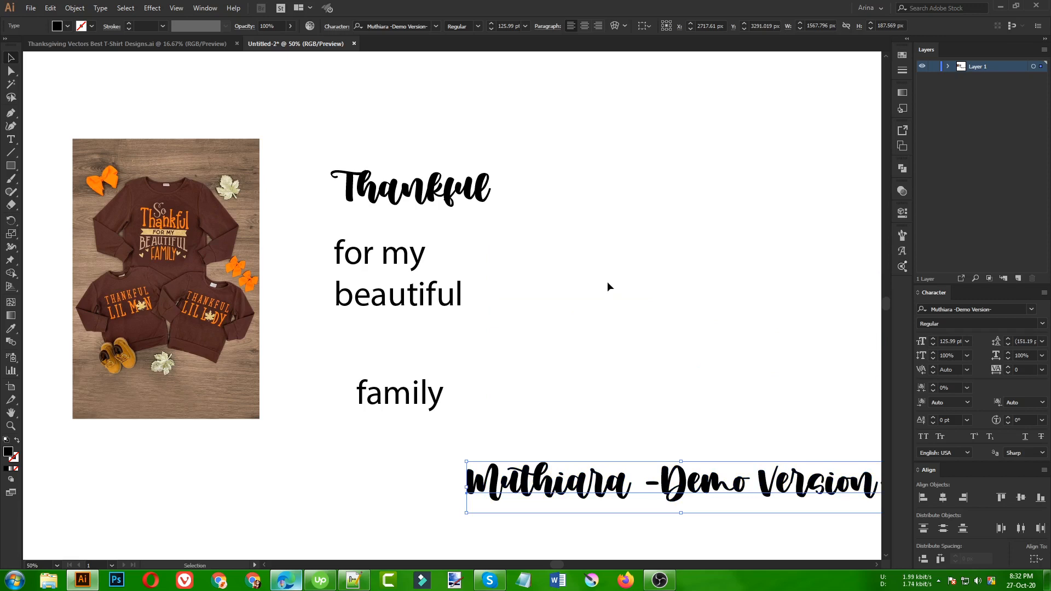
scroll(602, 284, "down", 2)
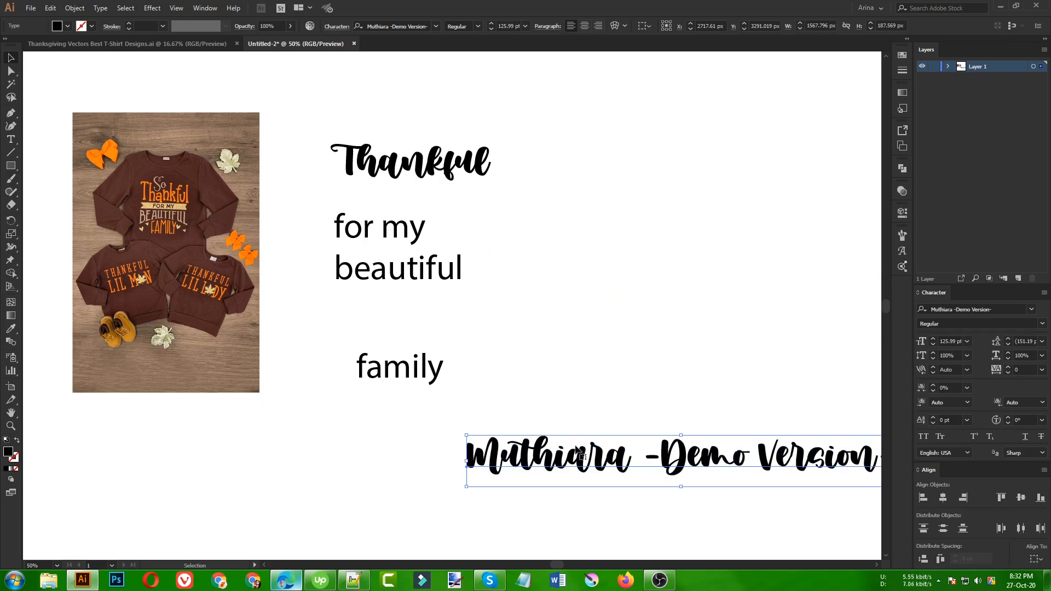
left_click_drag(581, 454, 410, 494)
left_click(458, 439)
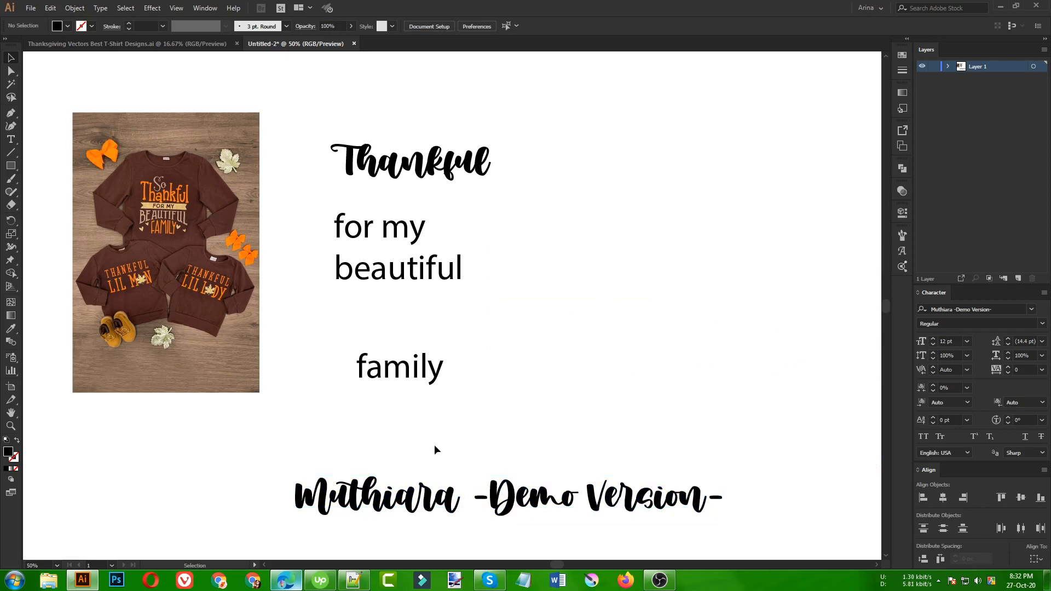
Match the font-name label to the Myriad Pro style of "family" with the Eyedropper.
left_click(429, 501)
key("i")
left_click(415, 371)
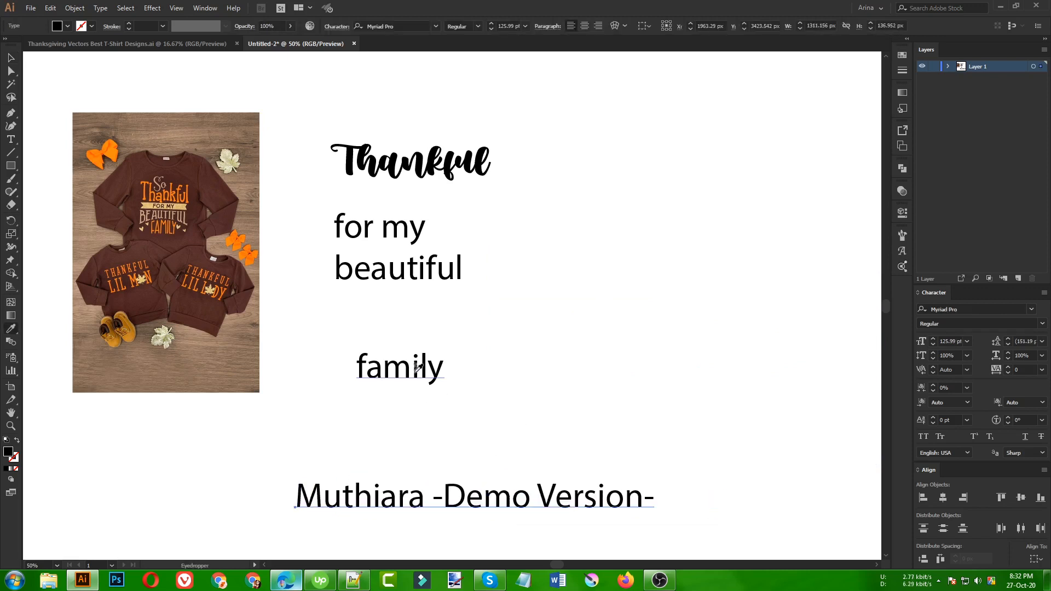
key("v")
left_click(425, 461)
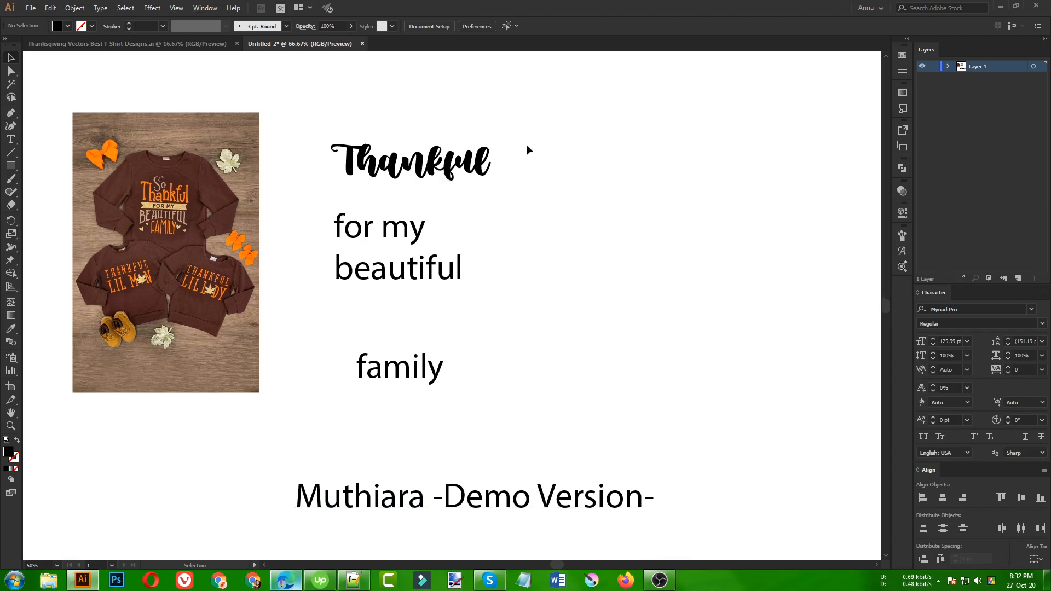
Move "for my", "beautiful" and "family" closer together, roughly centred beneath "Thankful".
scroll(526, 144, "up", 1)
left_click_drag(348, 255, 397, 222)
left_click_drag(391, 309, 421, 261)
left_click_drag(388, 468, 423, 371)
Apply the script font of "Thankful" to "family" with the Eyedropper and capitalise its first letter to read "Family".
key("i")
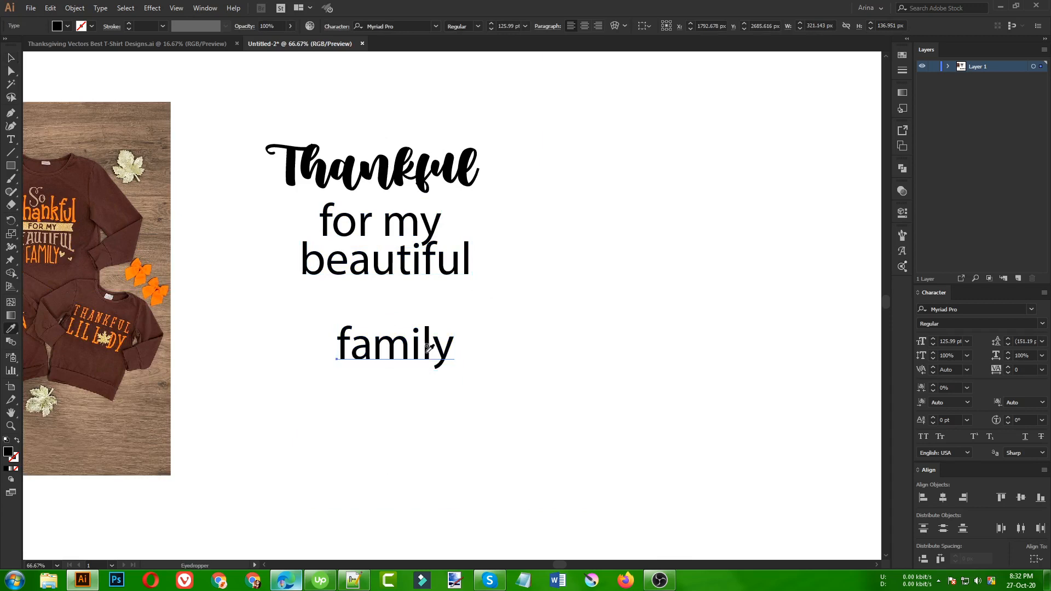
left_click(400, 167)
key("v")
key("t")
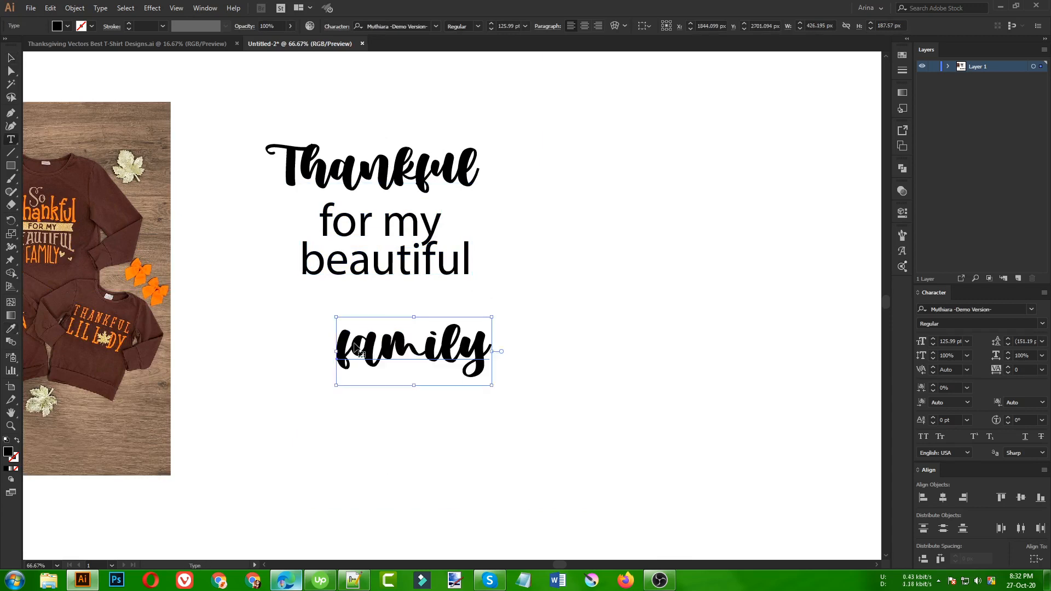
key("BackSpace")
type("F")
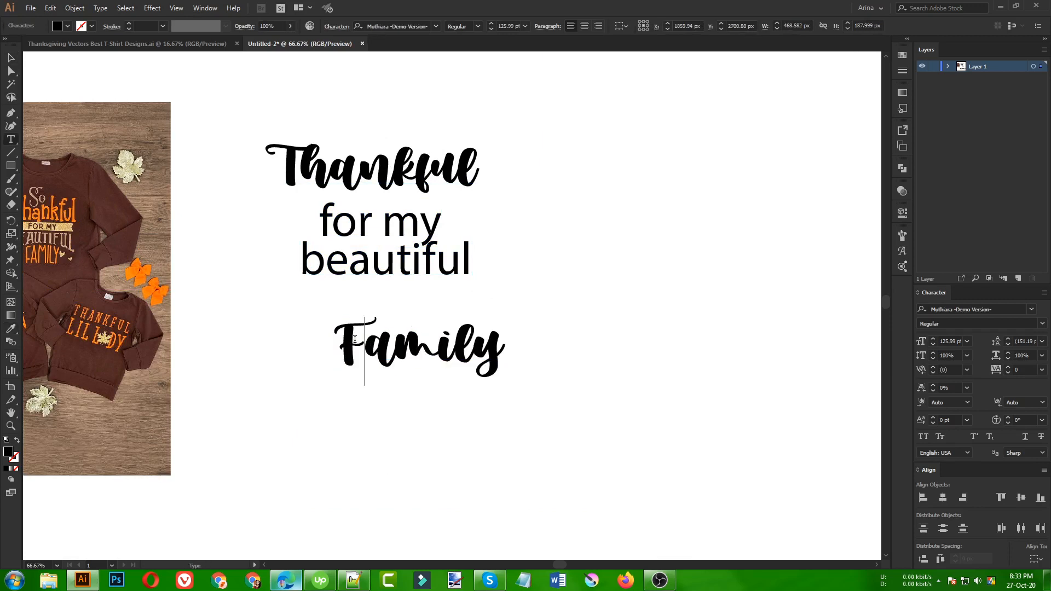
left_click(11, 57)
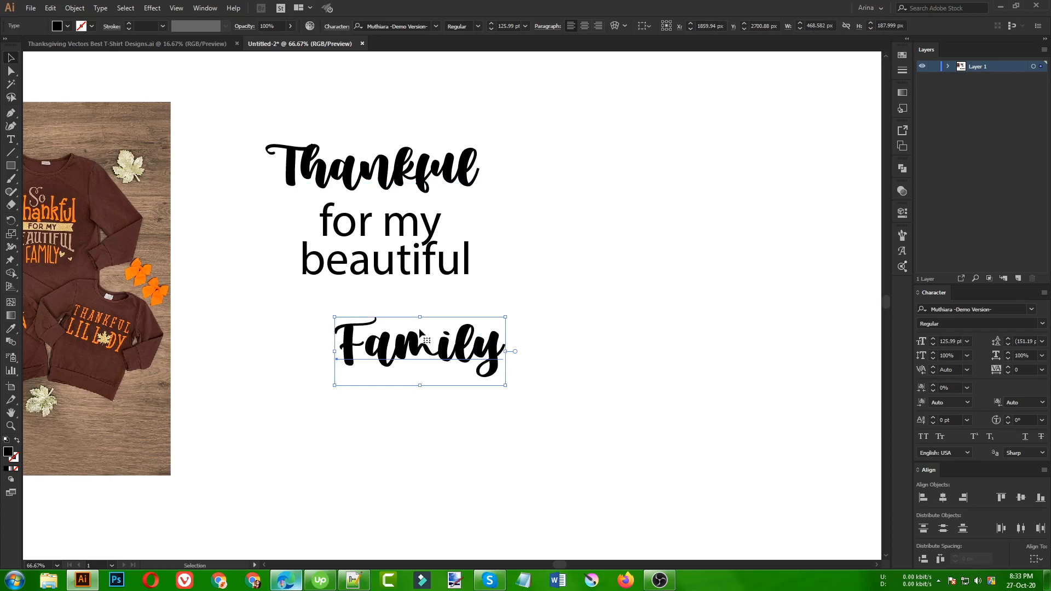
Move "Family" up beneath "beautiful" and enlarge it proportionally to about 657 px wide.
left_click_drag(424, 338, 381, 319)
left_click_drag(461, 332, 496, 331)
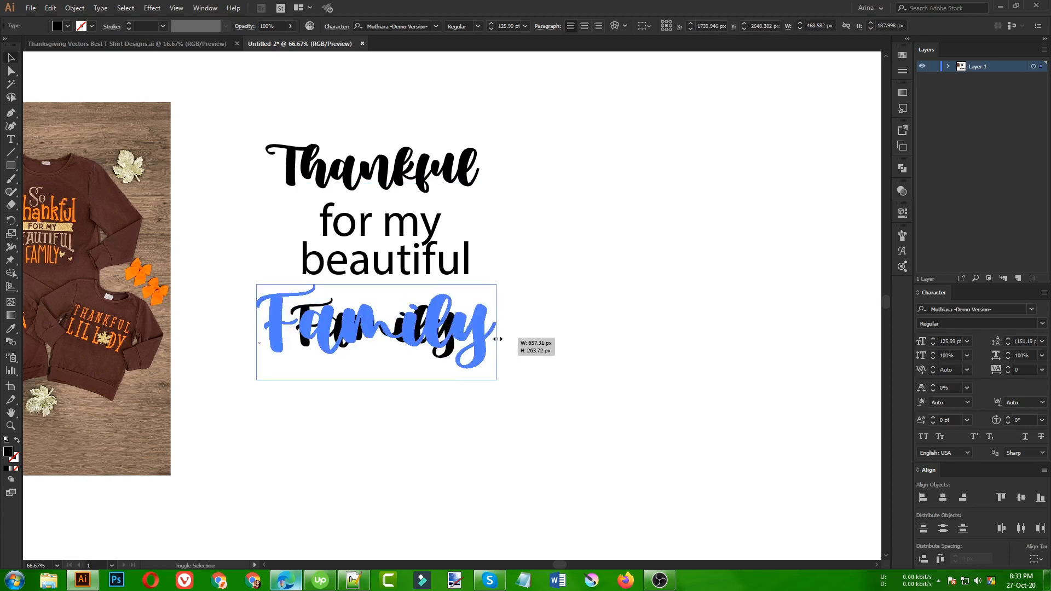
left_click_drag(412, 325, 428, 325)
Align all four text lines to a common horizontal centre.
left_click_drag(326, 111, 452, 440)
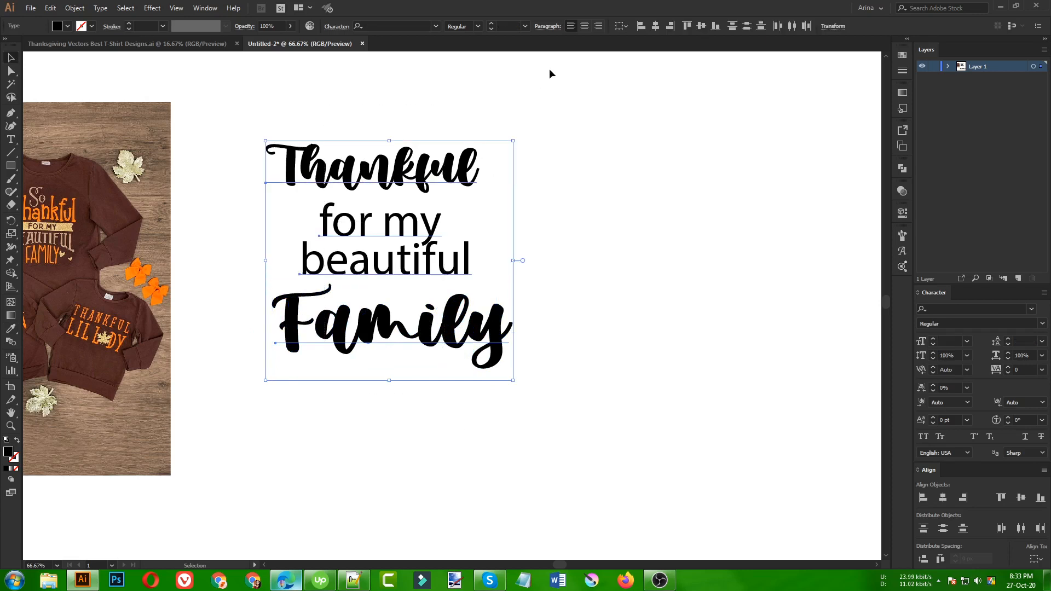
left_click(655, 26)
left_click(599, 222)
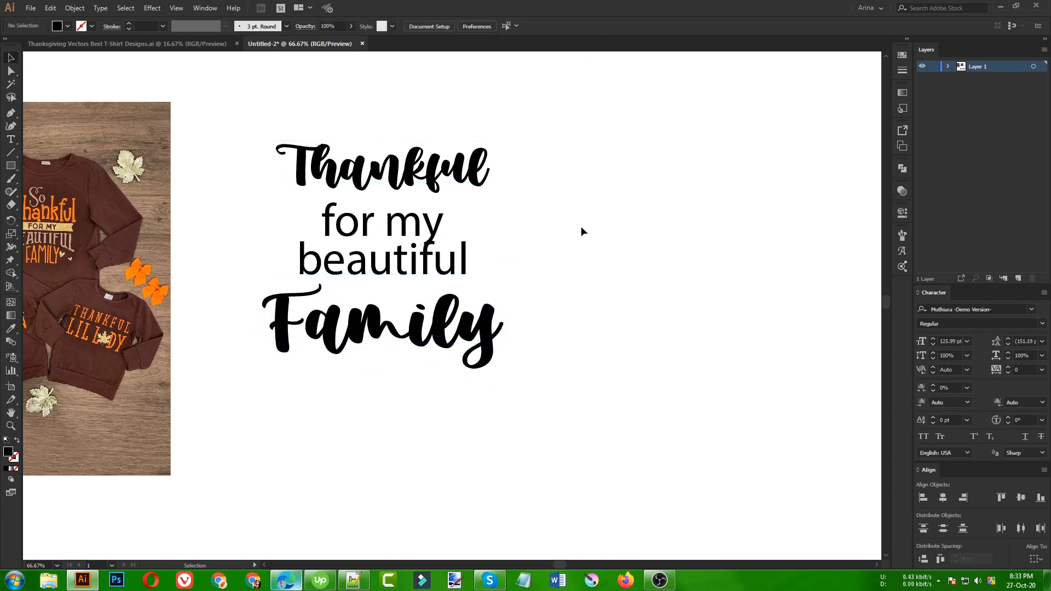
Set "for my" and "beautiful" in the Long Baton Regular font and enlarge both lines slightly.
left_click(364, 267)
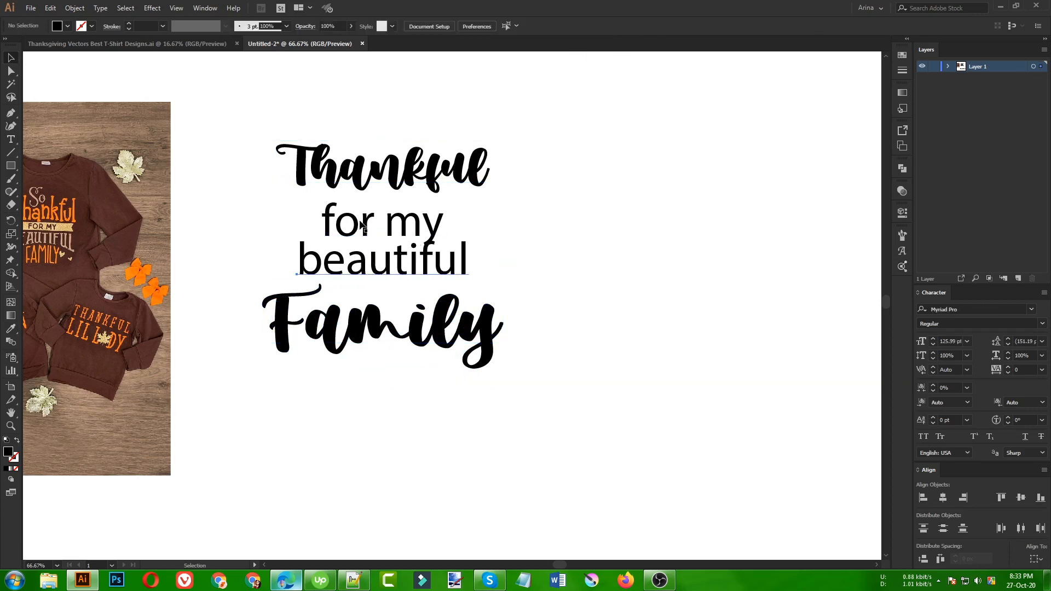
left_click(361, 226, "shift")
left_click(412, 26)
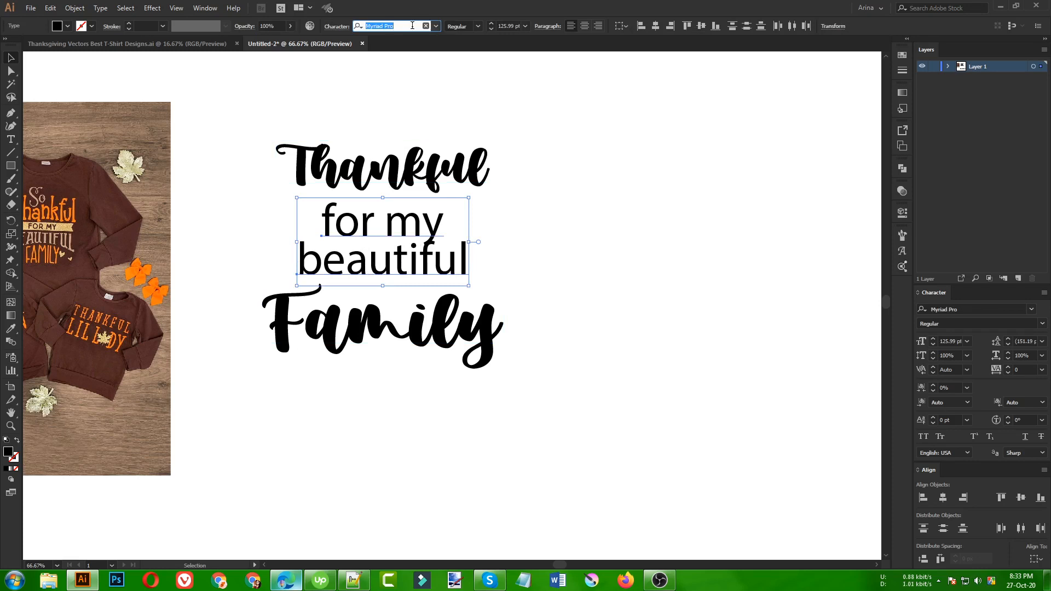
type("long")
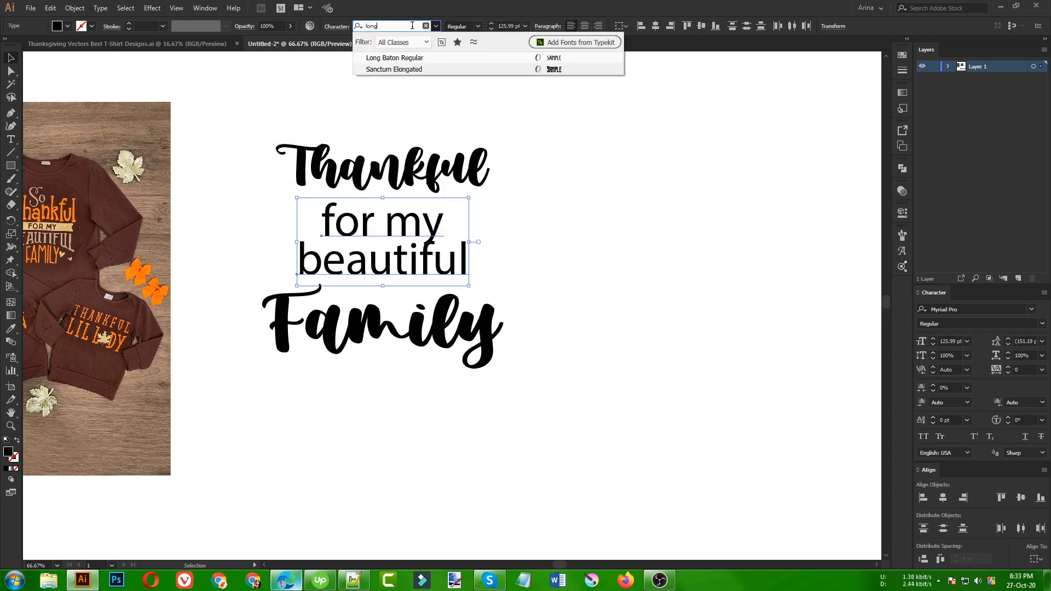
left_click(396, 58)
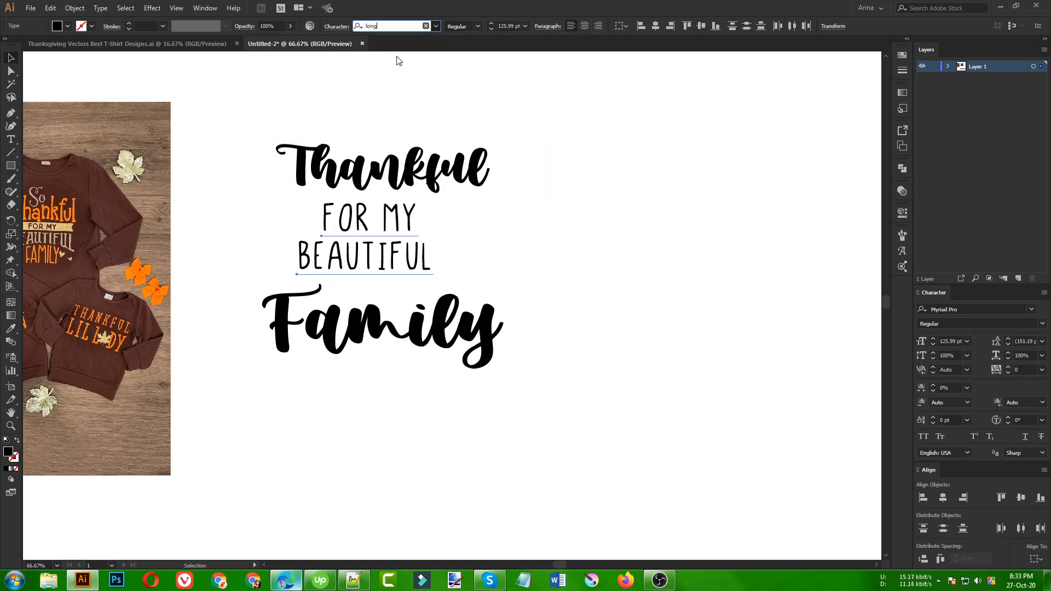
left_click_drag(433, 236, 462, 236)
left_click(531, 259)
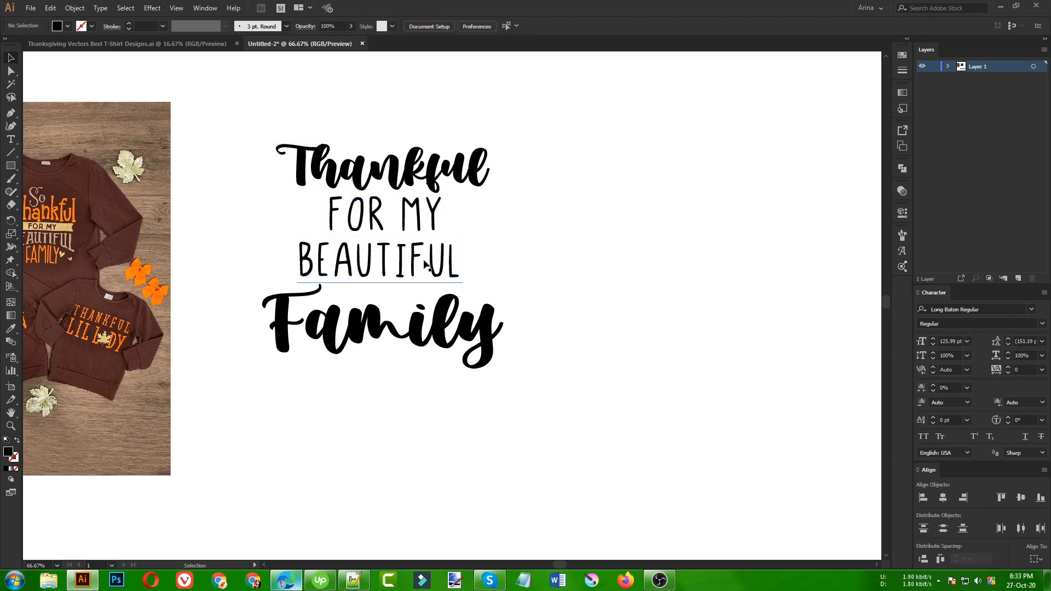
Tighten the spacing of the lower three lines and align all four text lines to a common horizontal centre.
left_click_drag(420, 222, 425, 224)
left_click_drag(435, 266, 442, 270)
left_click_drag(446, 324, 446, 313)
left_click(446, 312)
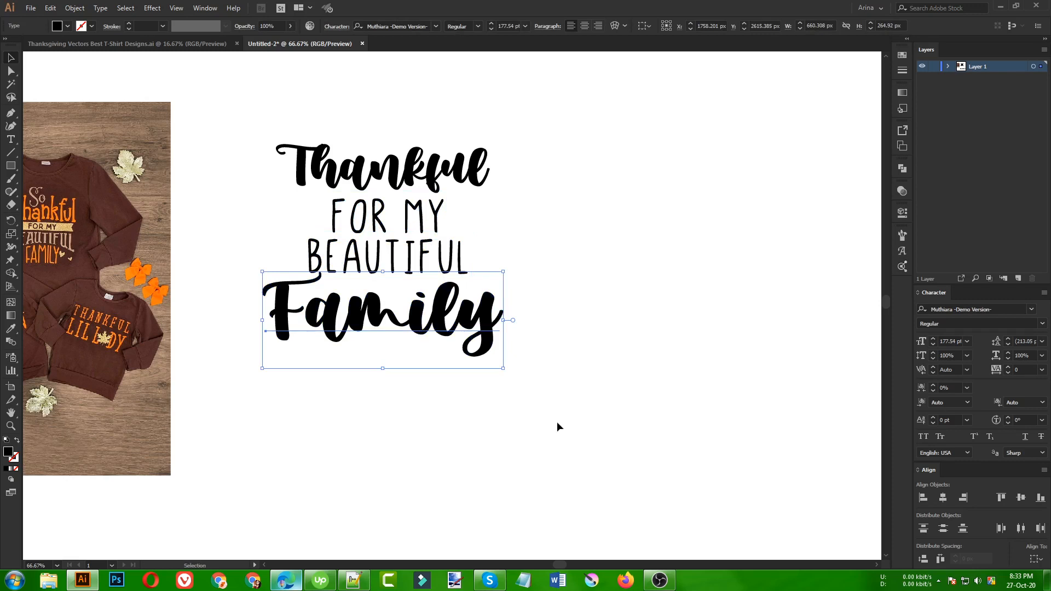
left_click_drag(557, 422, 331, 118)
left_click(655, 27)
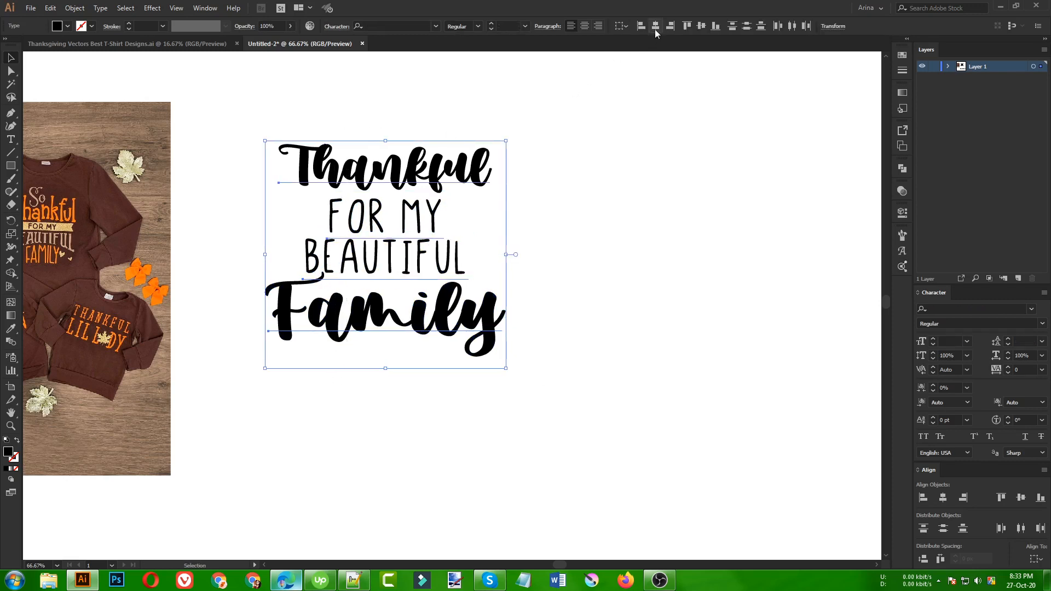
left_click(413, 81)
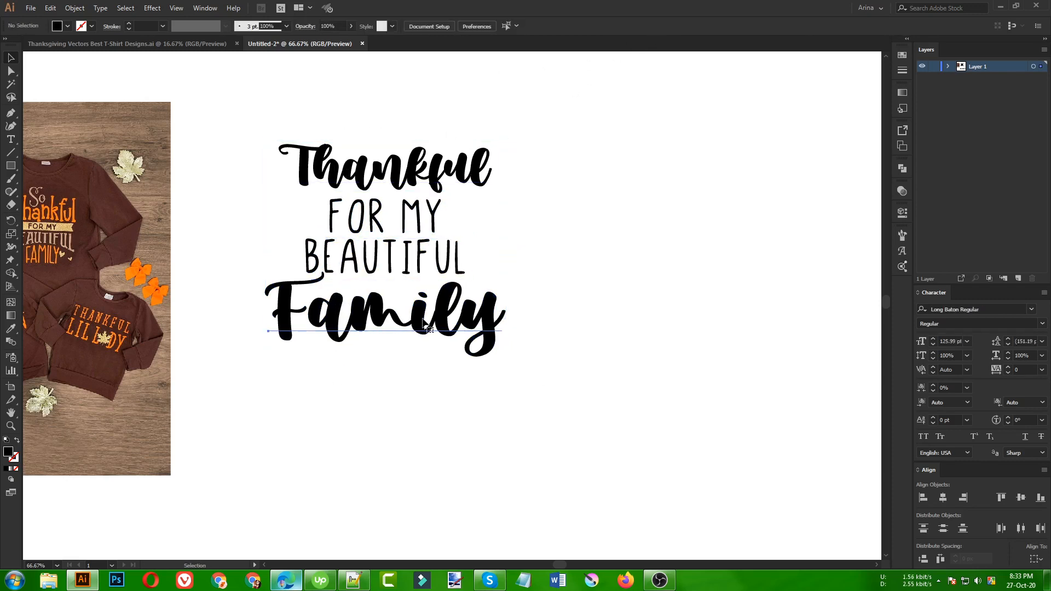
Try all caps on "Family", reposition it beneath "beautiful" and centre the four lines horizontally.
left_click(423, 322)
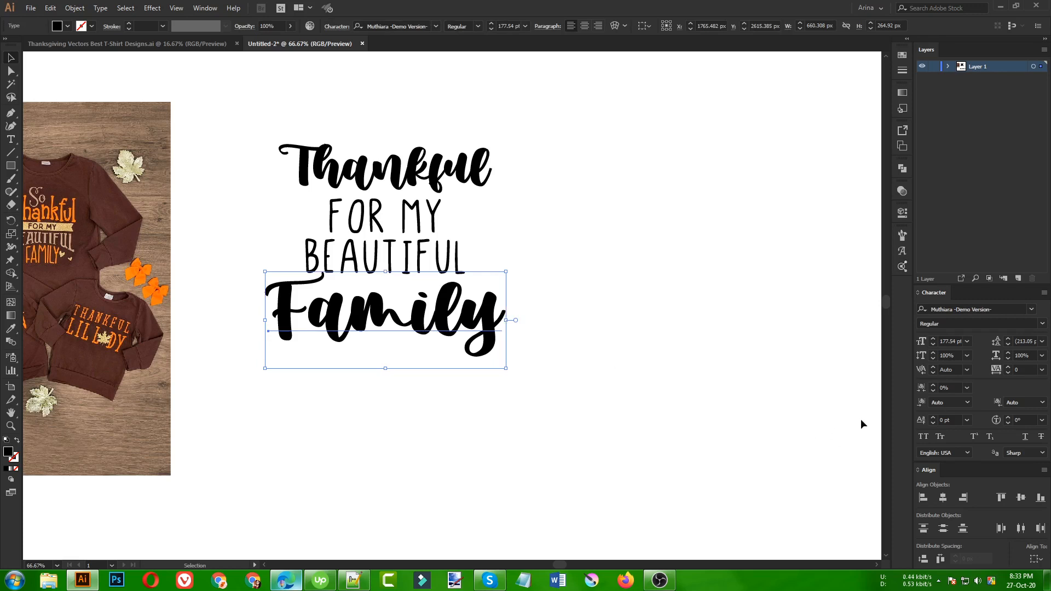
left_click(917, 436)
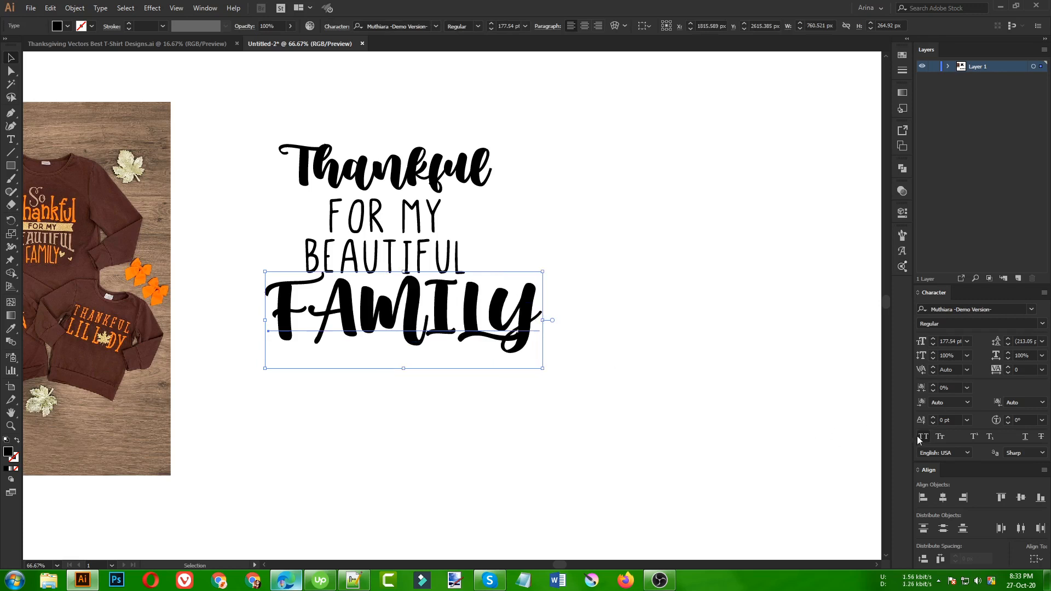
left_click_drag(442, 309, 409, 282)
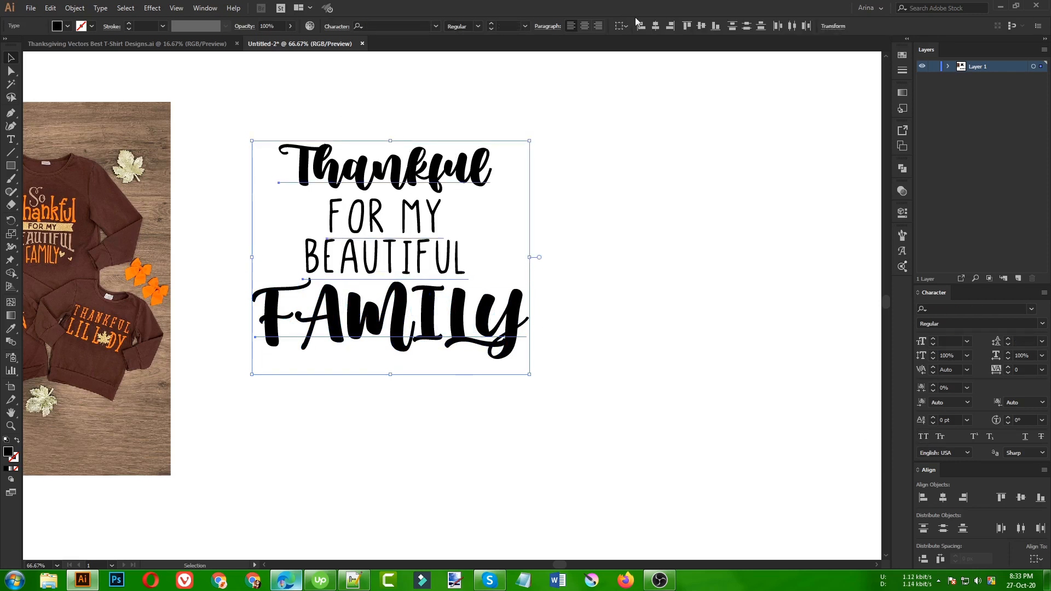
left_click(656, 28)
left_click(604, 153)
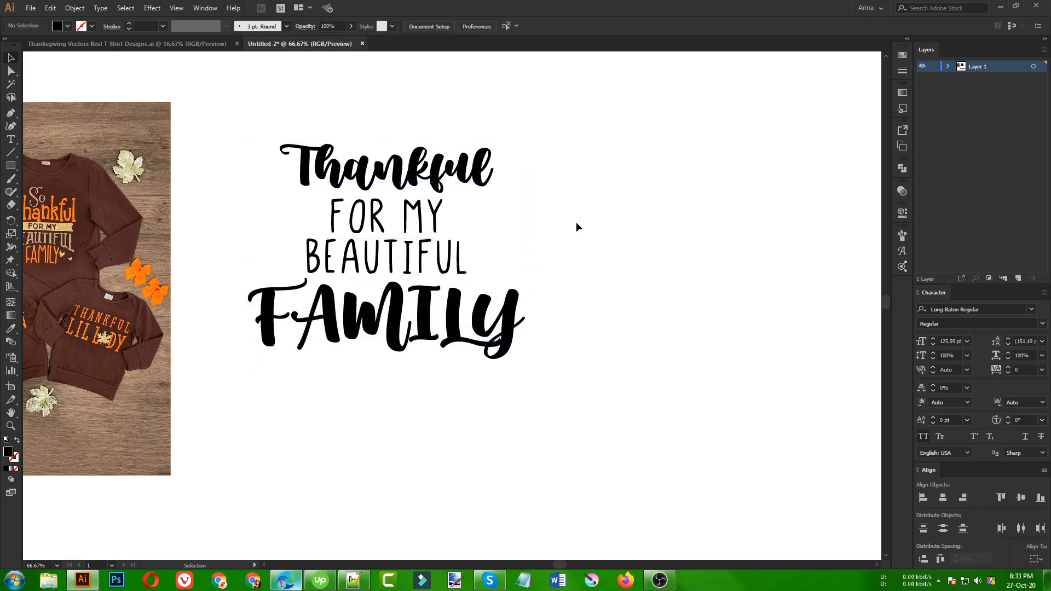
Turn off all caps on "Family" and move the word back to the middle beneath "beautiful".
left_click(444, 324)
left_click(923, 436)
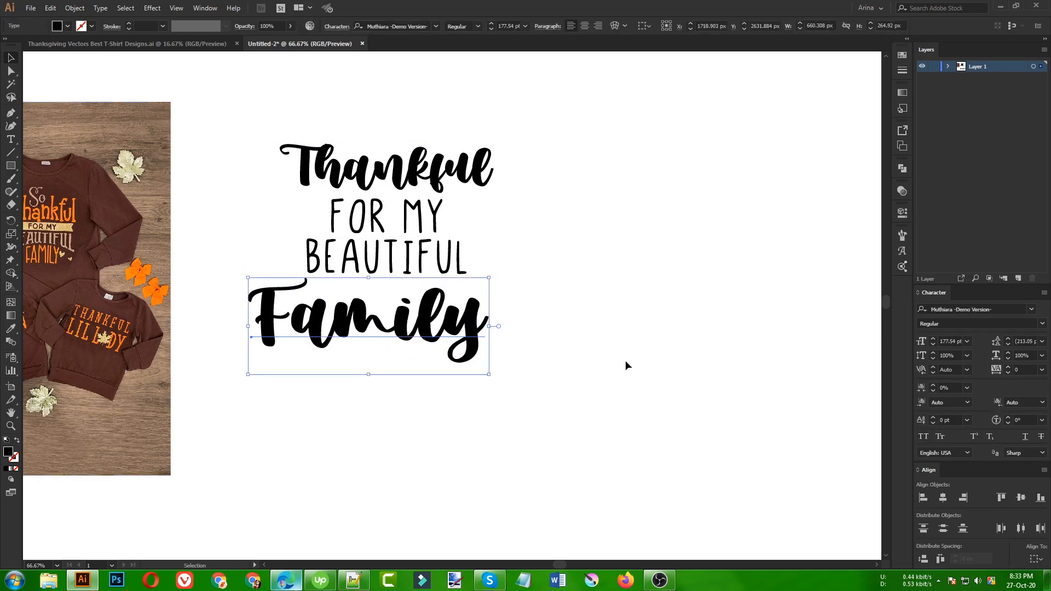
left_click_drag(491, 329, 504, 327)
left_click(597, 310)
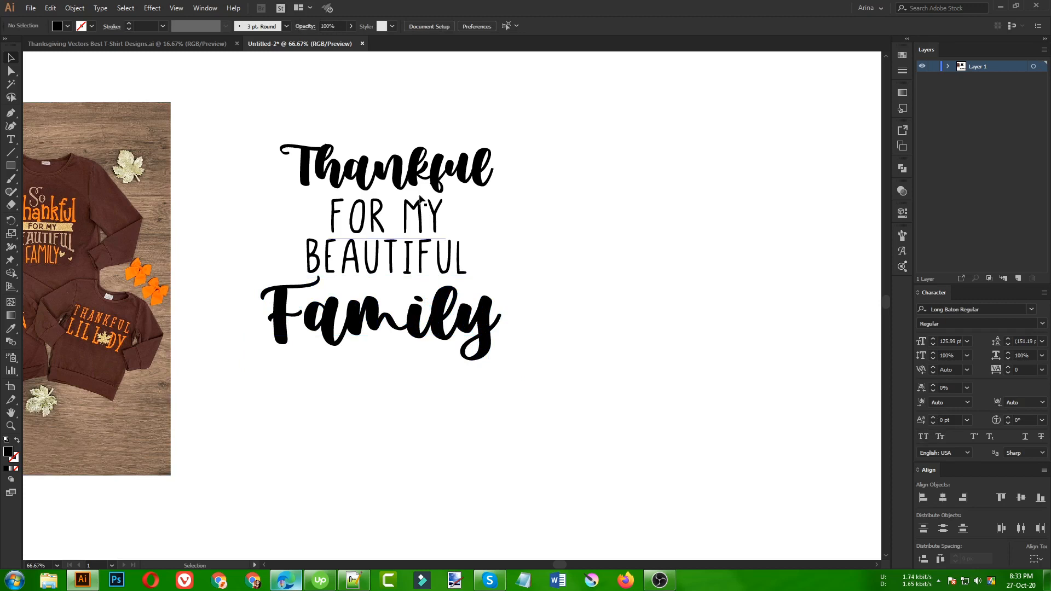
Change the font of "Family" to CHICKEN Pie and shift the word across beneath "beautiful".
left_click(448, 329)
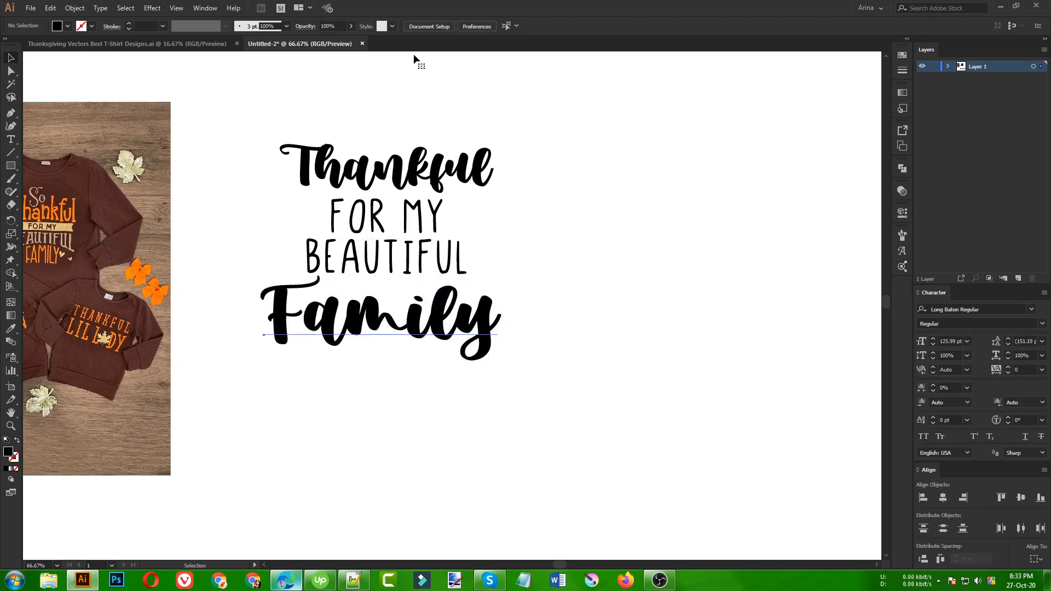
left_click(404, 27)
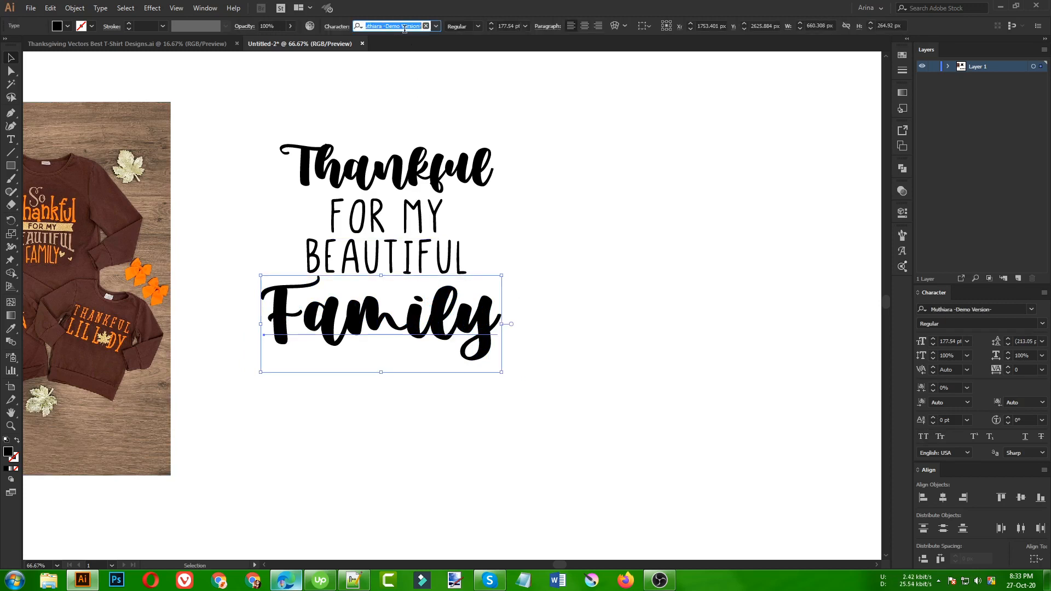
type("chic")
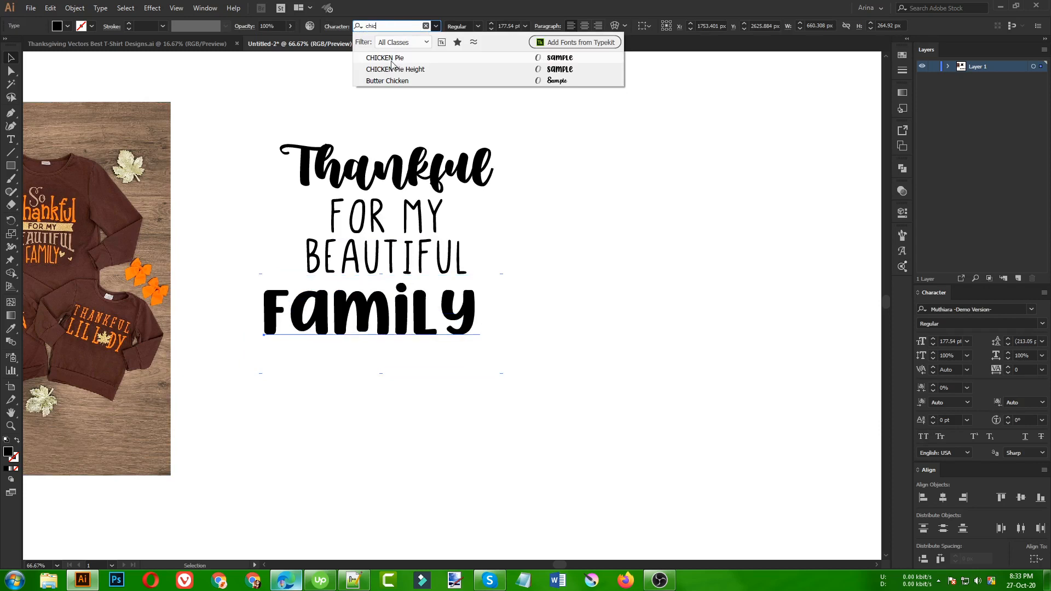
left_click(391, 58)
mouse_move(448, 327)
left_mouse_down()
mouse_move(484, 323)
mouse_move(456, 317)
left_mouse_up()
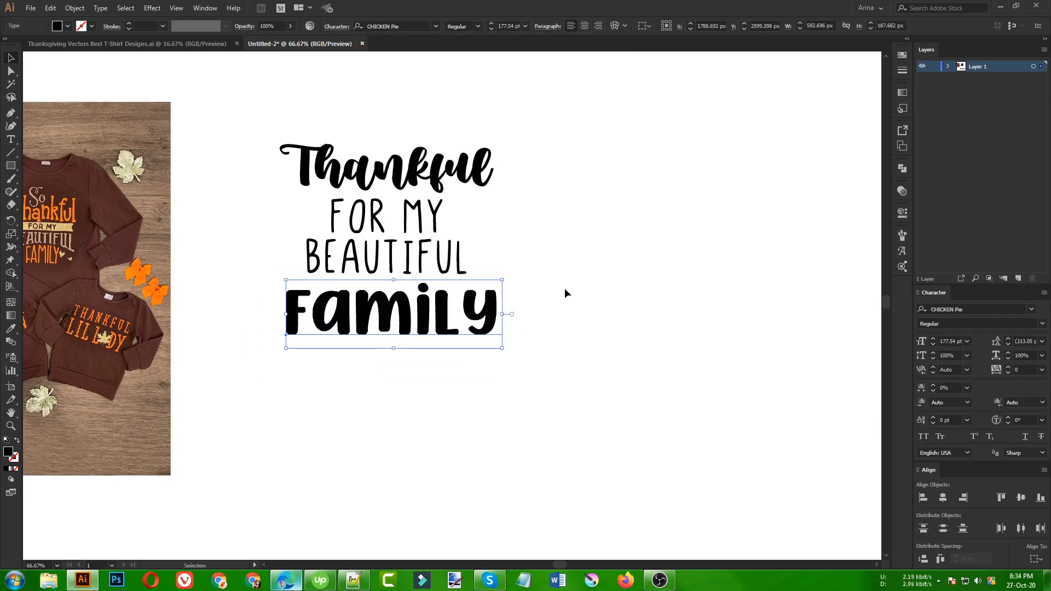
Align the four text lines to a common horizontal centre and enlarge "Family" proportionally to about 631 px wide.
left_click_drag(234, 115, 454, 360)
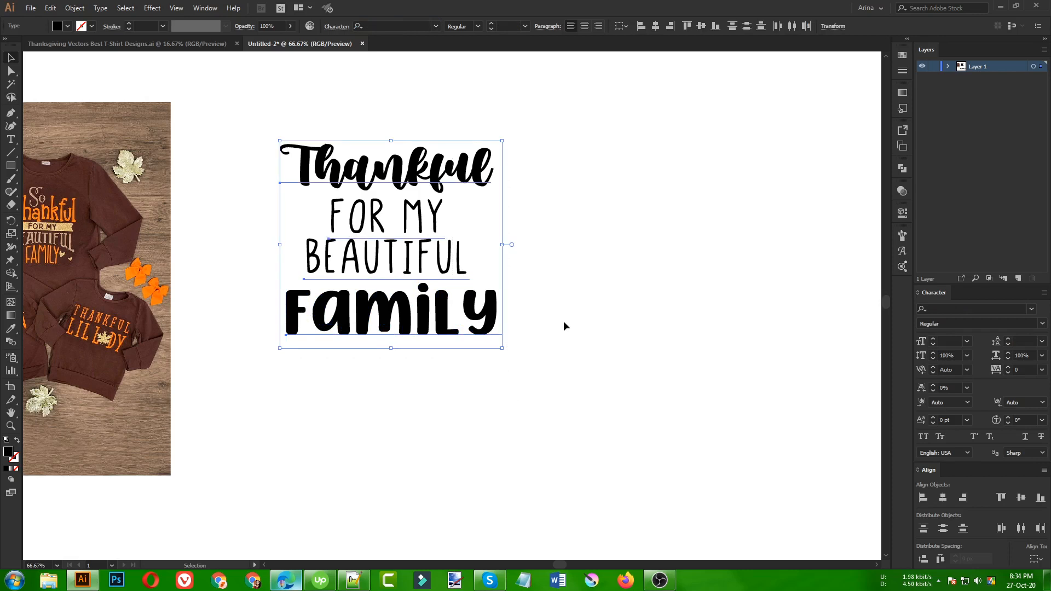
left_click(655, 29)
left_click(449, 353)
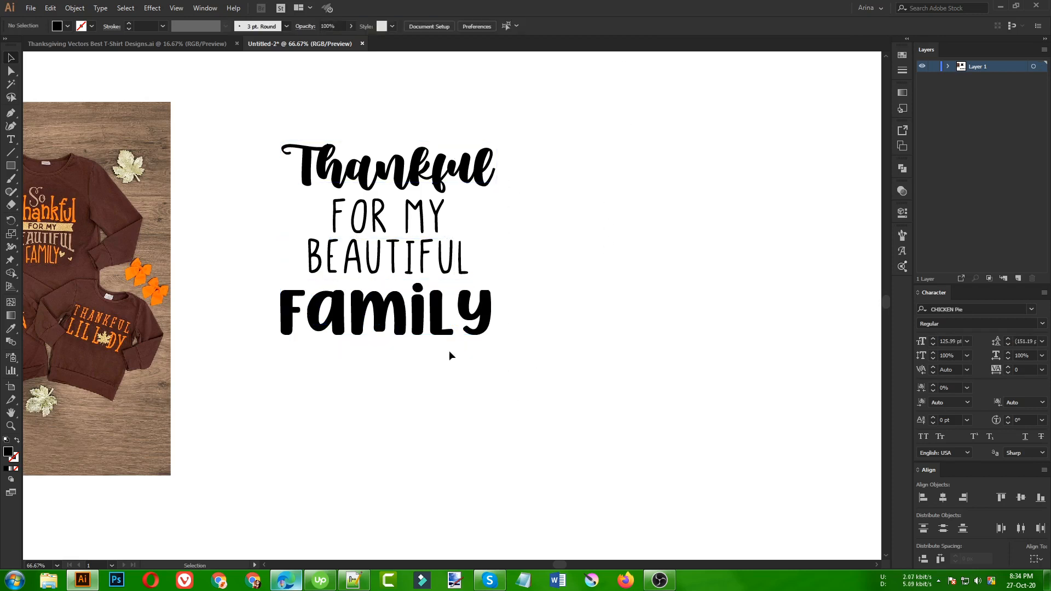
left_click(474, 328)
left_click_drag(499, 313, 505, 314)
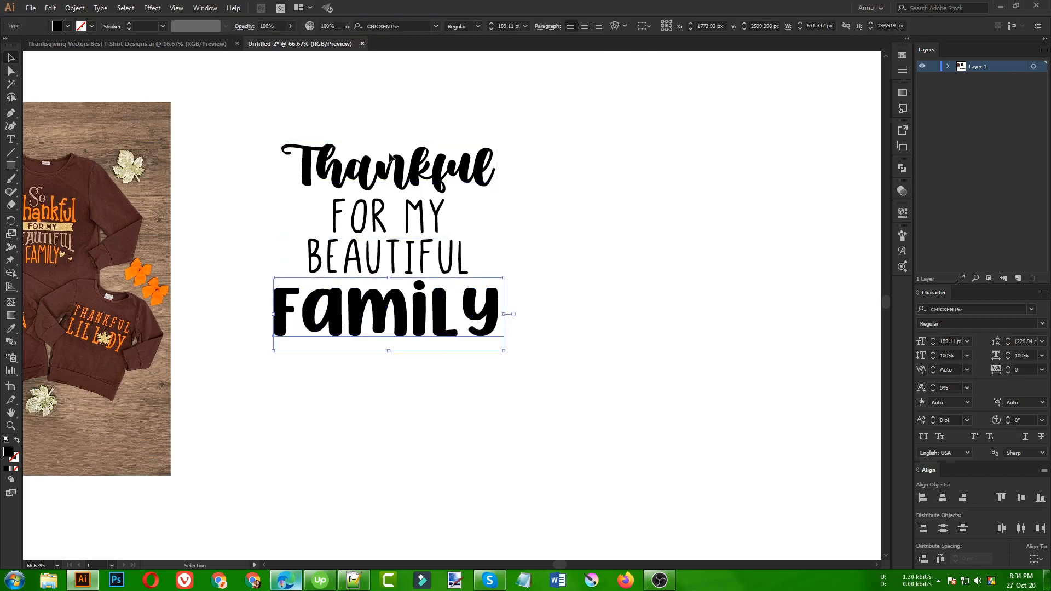
left_click_drag(272, 101, 537, 420)
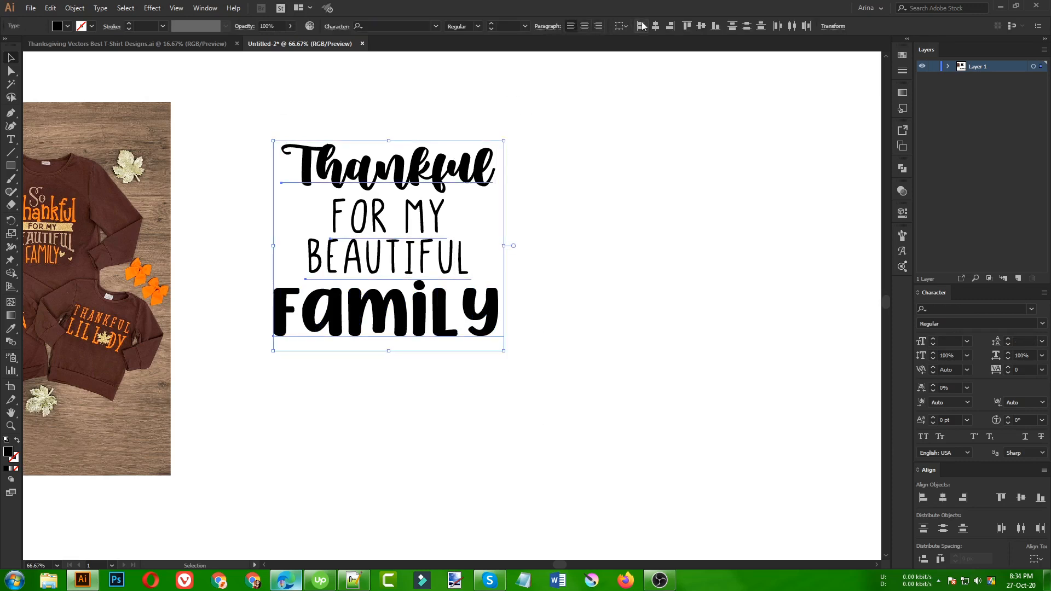
left_click(567, 193)
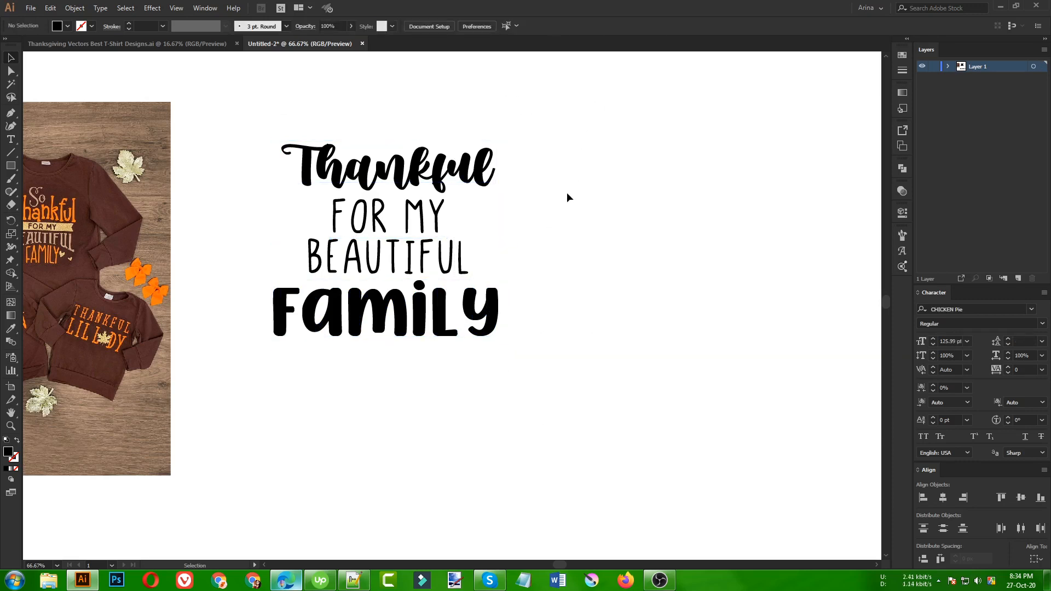
Copy the left berry branch of the "happy thanks giving day" graphic from the Thanksgiving Vectors file into the Untitled-2 document.
left_click(182, 44)
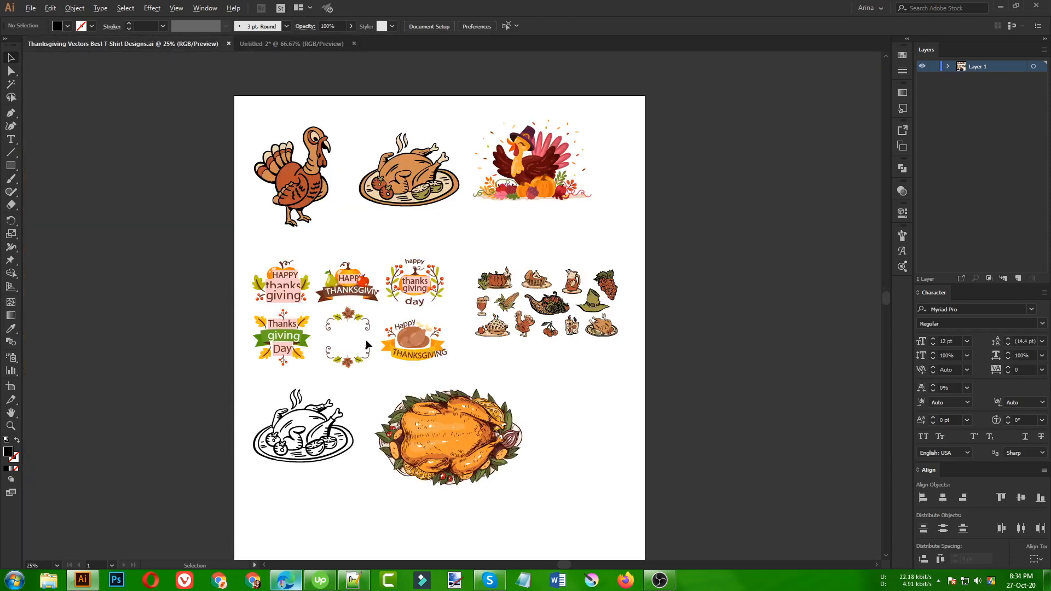
scroll(366, 339, "up", 2)
scroll(159, 263, "up", 1)
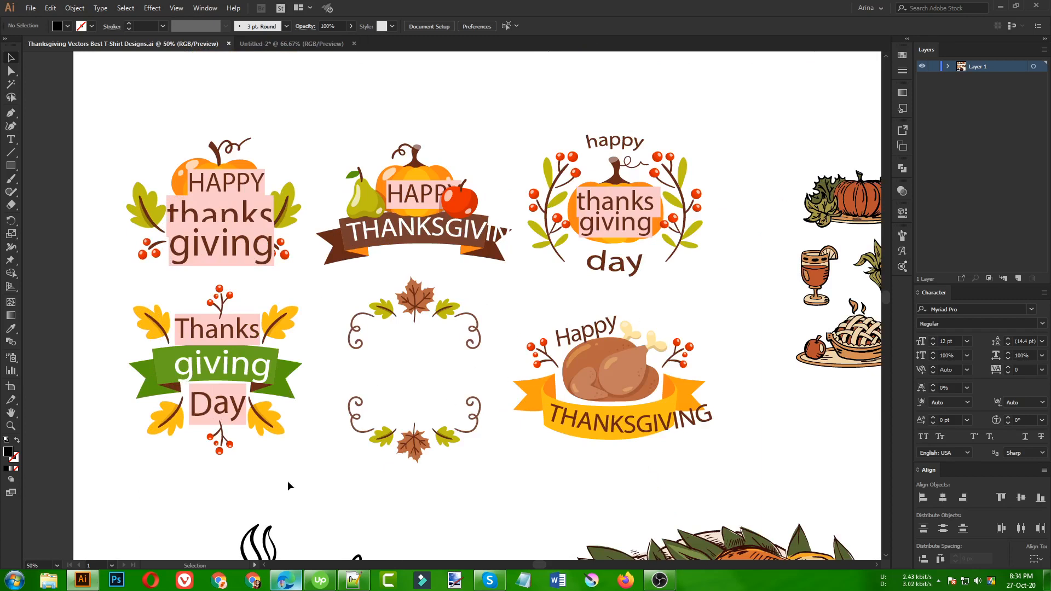
left_click(549, 236)
double_click(549, 236)
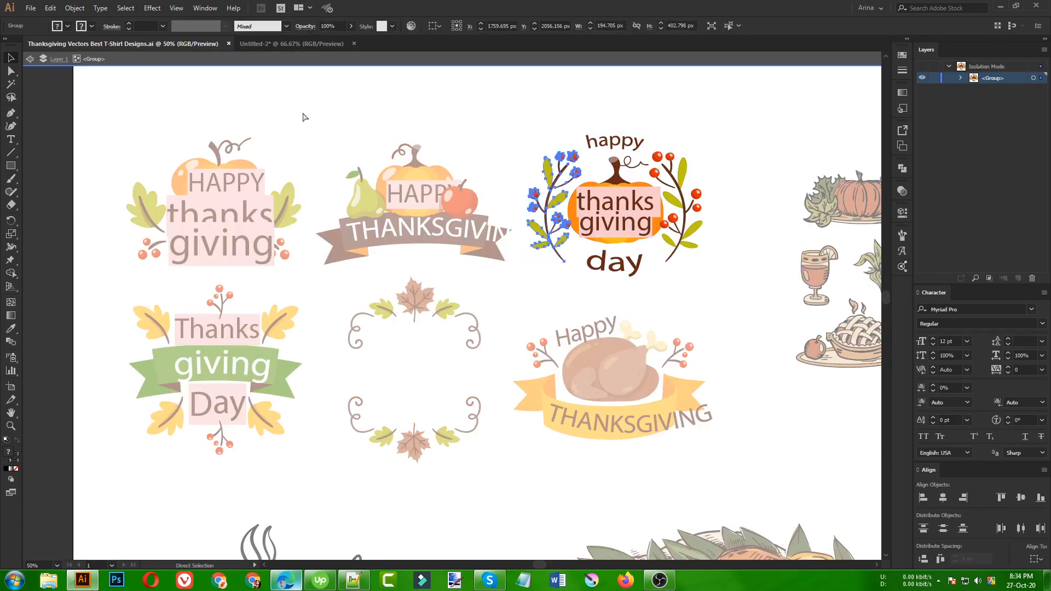
left_click(277, 44)
key("Escape")
key("ctrl+v")
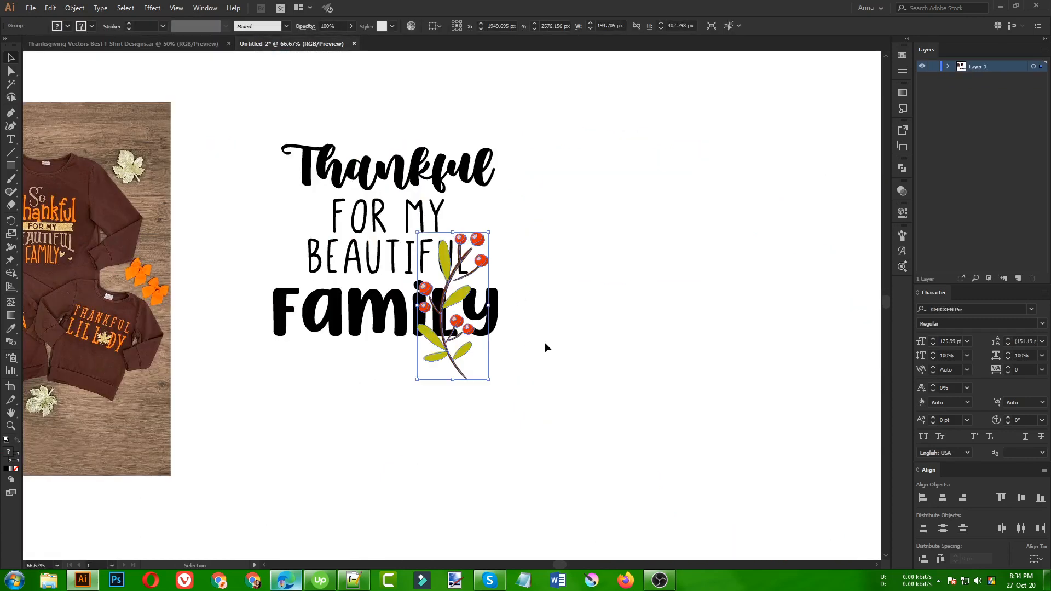
Rotate the berry branch to lie horizontally, shrink it to about 285 px wide and place it above "Thankful".
left_click_drag(497, 319, 468, 368)
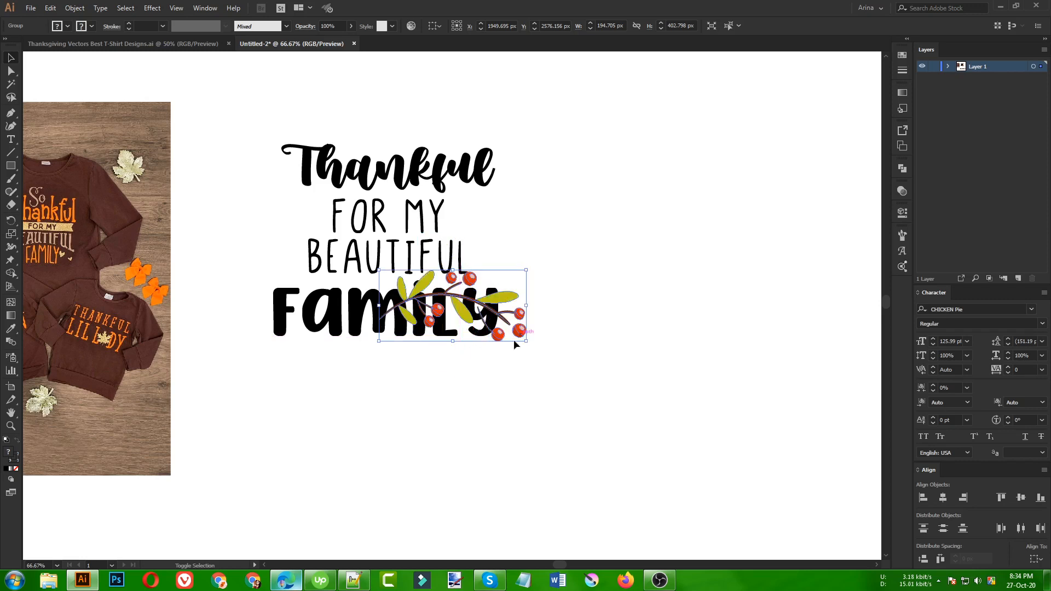
left_click_drag(525, 307, 491, 312)
left_click_drag(473, 310, 465, 115)
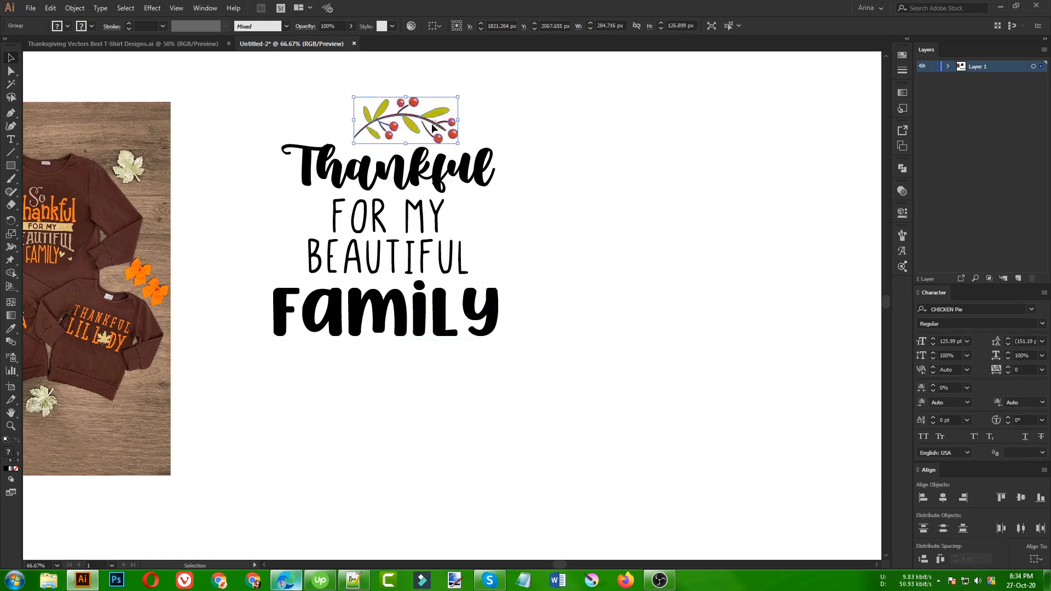
Move the branch closer to the top of "Thankful" and rotate it slightly counter-clockwise.
left_click_drag(422, 119, 422, 124)
left_click(534, 121)
left_click_drag(551, 132, 541, 133)
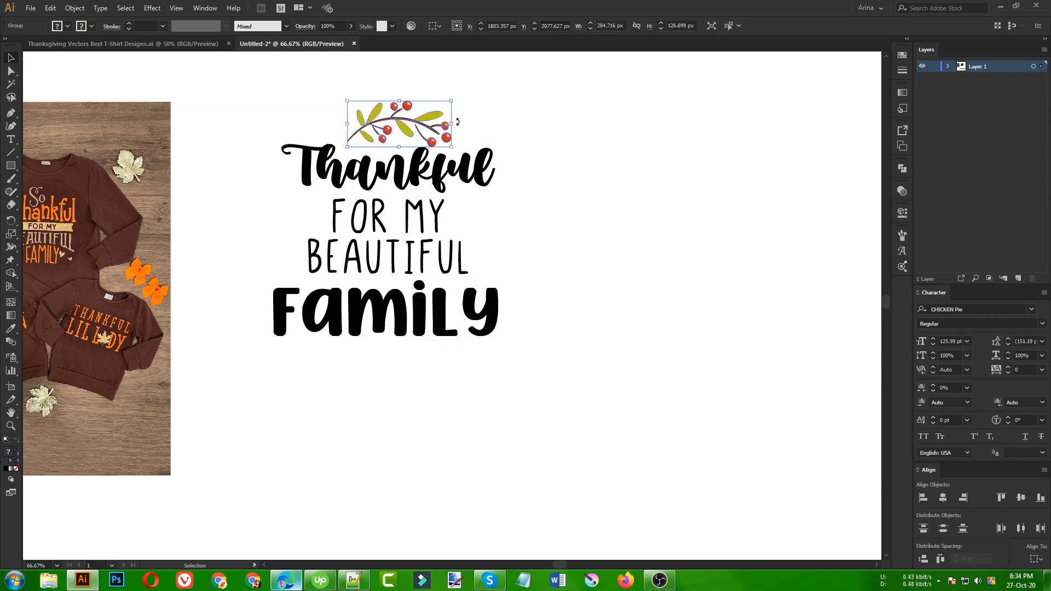
left_click_drag(458, 122, 459, 116)
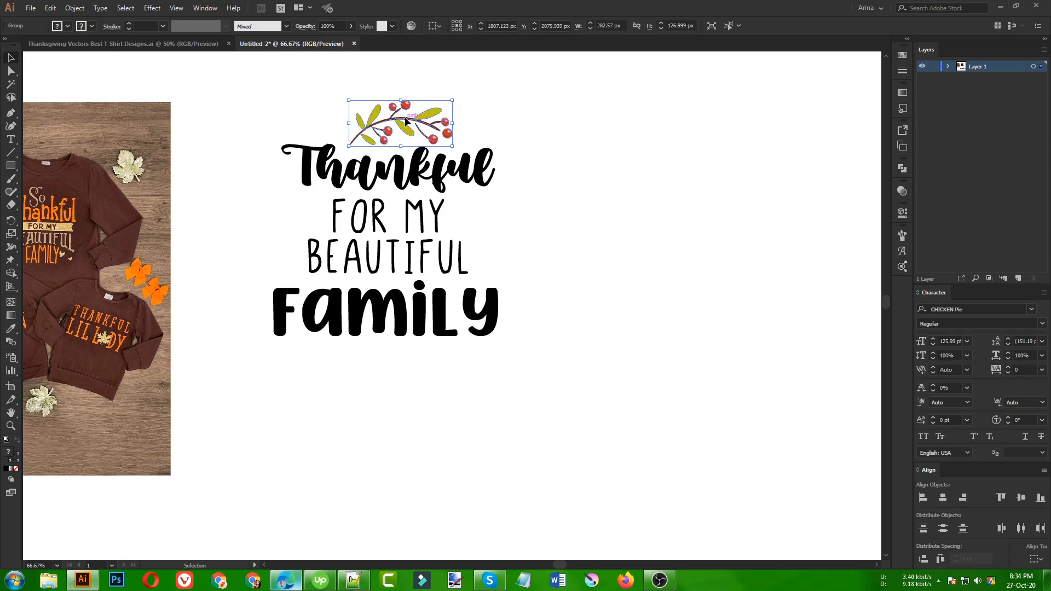
left_click(527, 123)
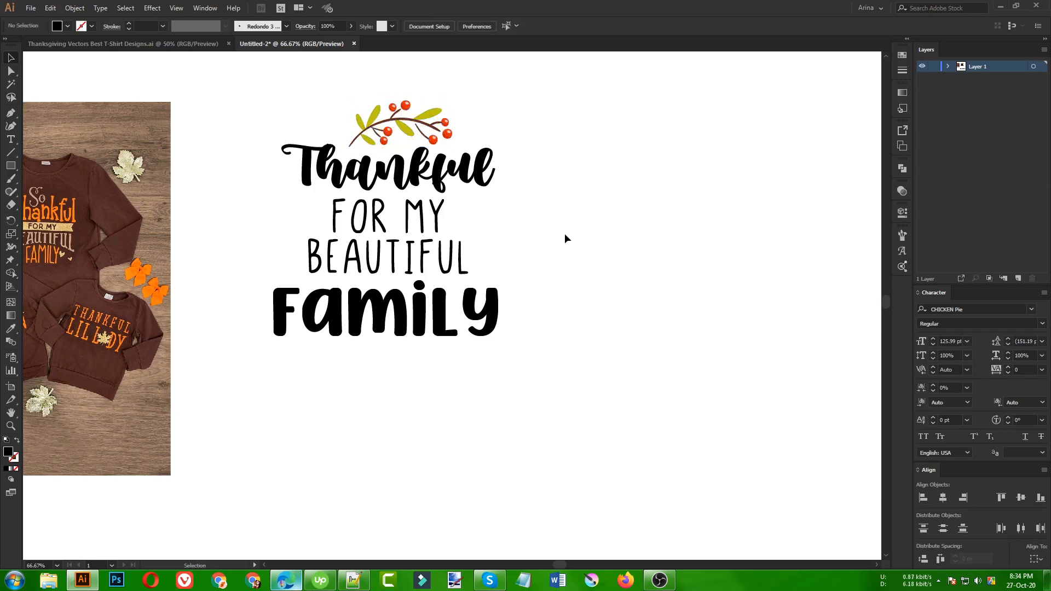
Copy the left leaf and berry sprig of the "HAPPY thanks giving" graphic from the Thanksgiving Vectors file into the Untitled-2 document.
left_click(131, 45)
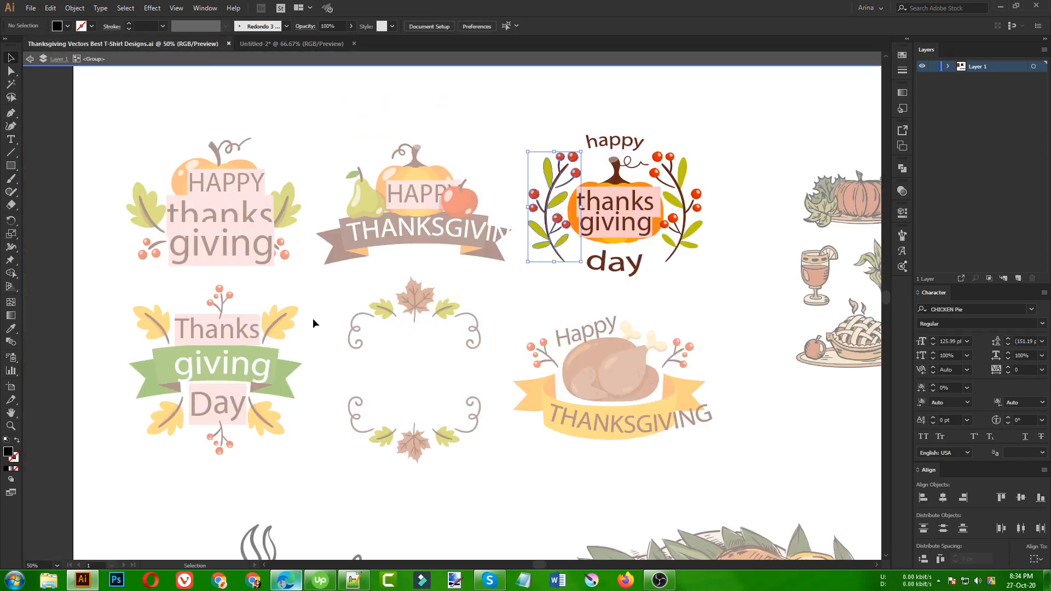
double_click(652, 302)
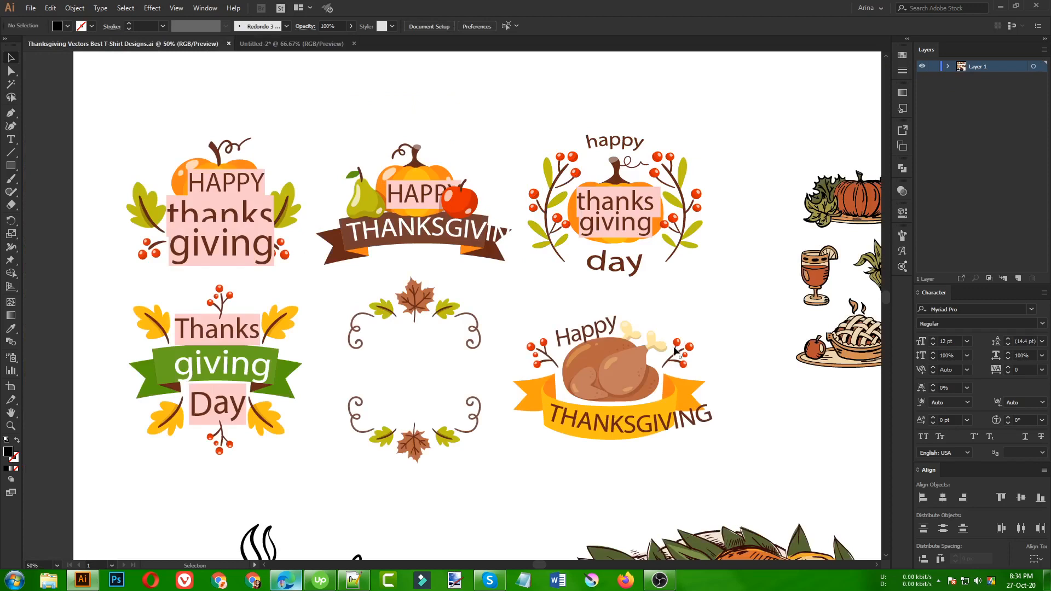
left_click(284, 324)
double_click(144, 221)
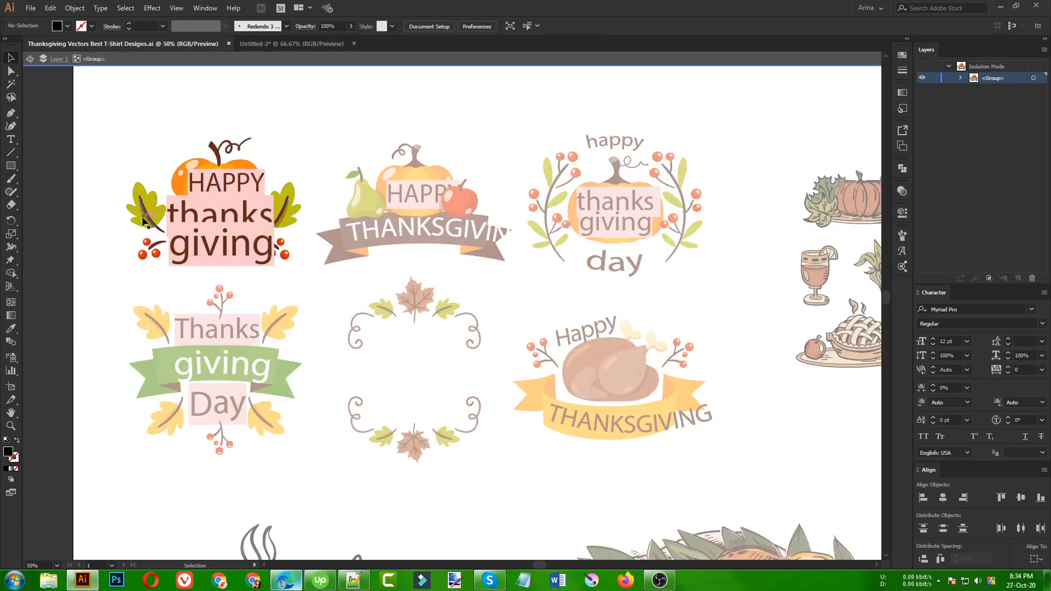
left_click(145, 219)
left_click(153, 252, "shift")
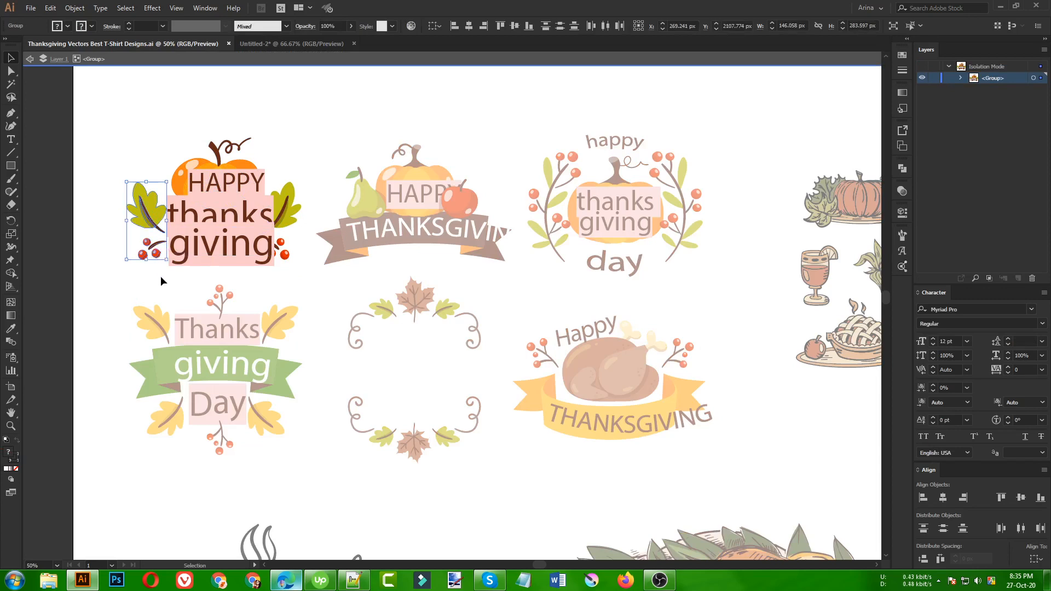
key("ctrl+c")
left_click(265, 47)
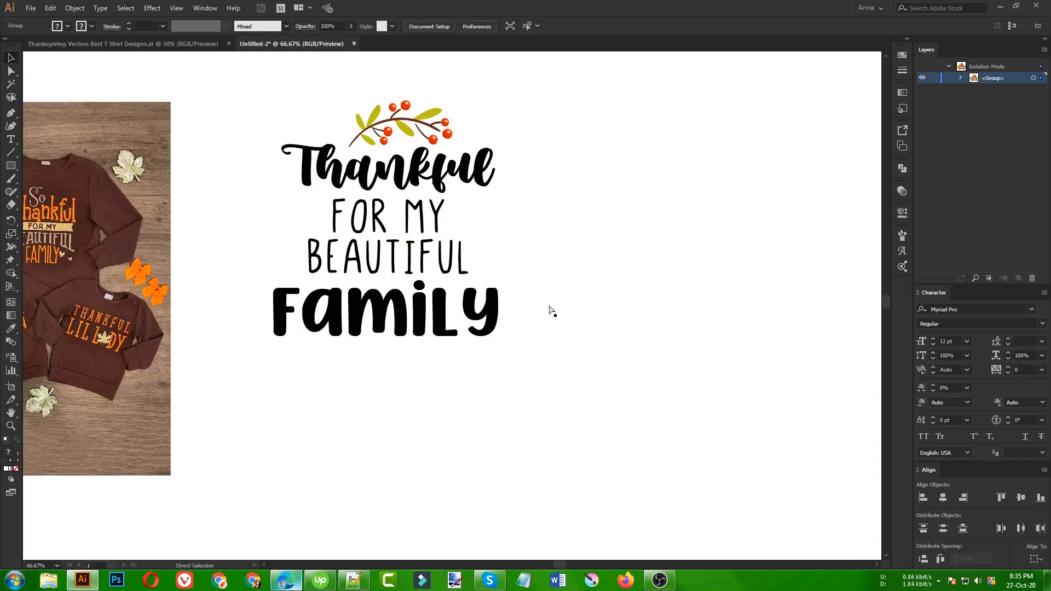
key("ctrl+v")
Place a leaf on each side of the text and reflect the left one across the vertical axis, keeping the berry sprig aside.
left_click_drag(485, 302, 273, 249)
left_click(662, 371)
left_click(540, 306)
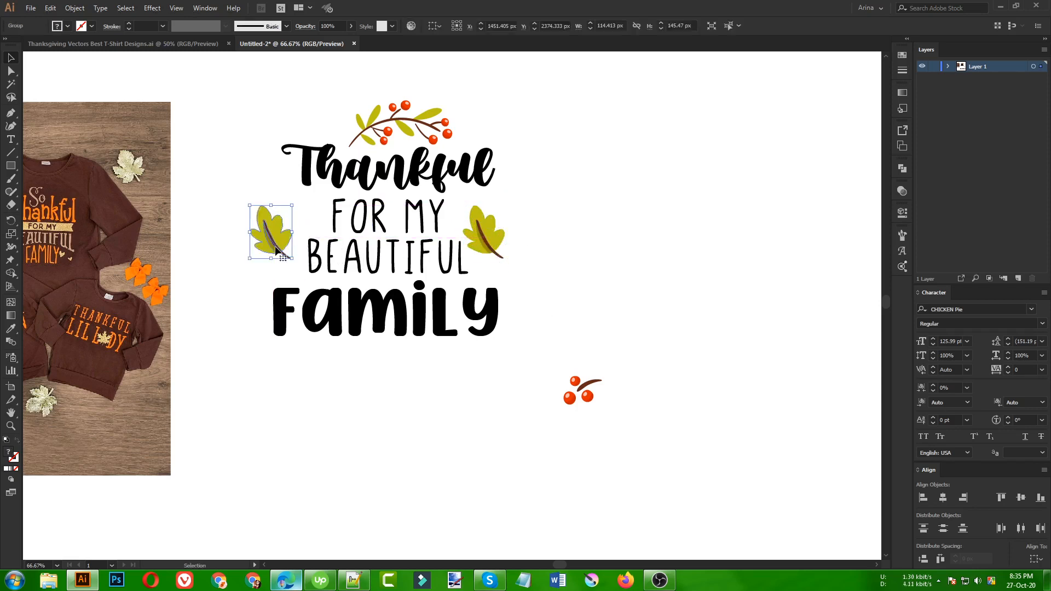
right_click(275, 247)
mouse_move(306, 355)
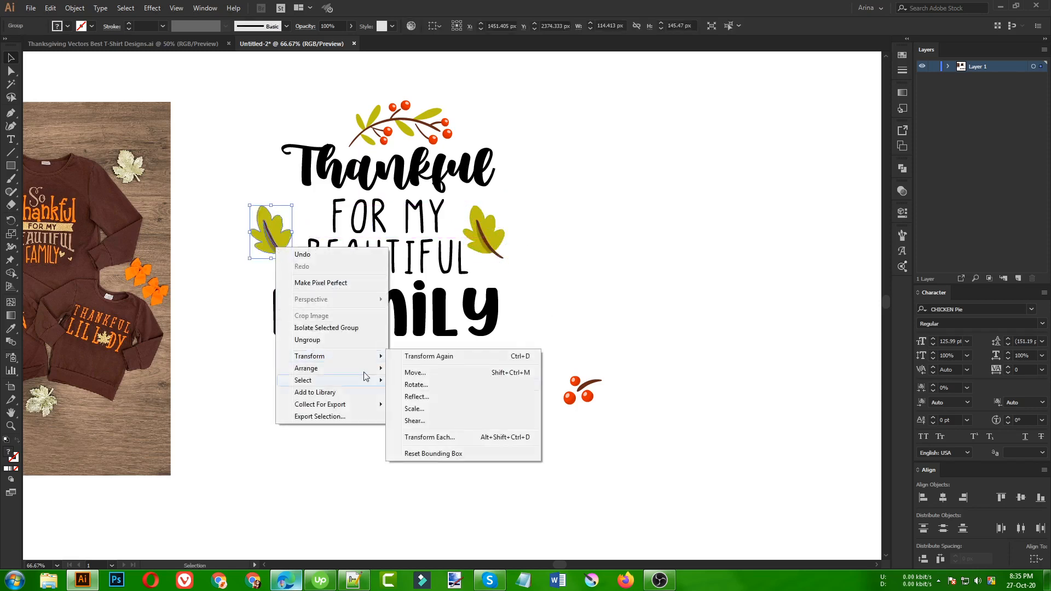
left_click(423, 399)
left_click(386, 262)
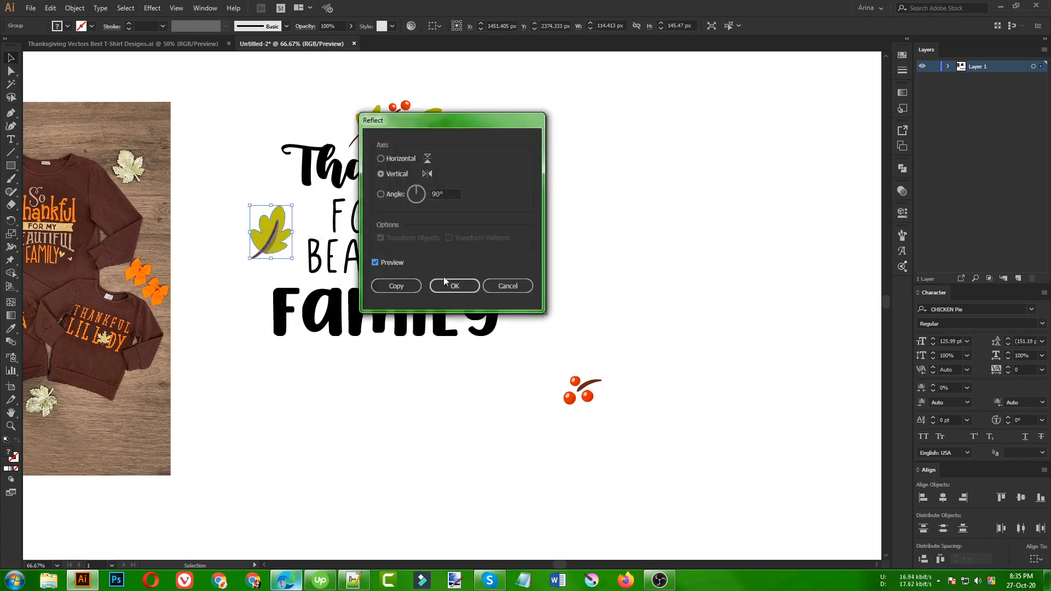
left_click(453, 285)
Nudge the left leaf inward and up so it sits beside "FOR MY".
key("Right")
key("Right")
key("Right")
key("Right")
key("Right")
key("Right")
key("Right")
key("Right")
key("Right")
key("Right")
key("Right")
key("Right")
key("Right")
key("Right")
key("Right")
key("Right")
key("Right")
key("Right")
key("Right")
key("Right")
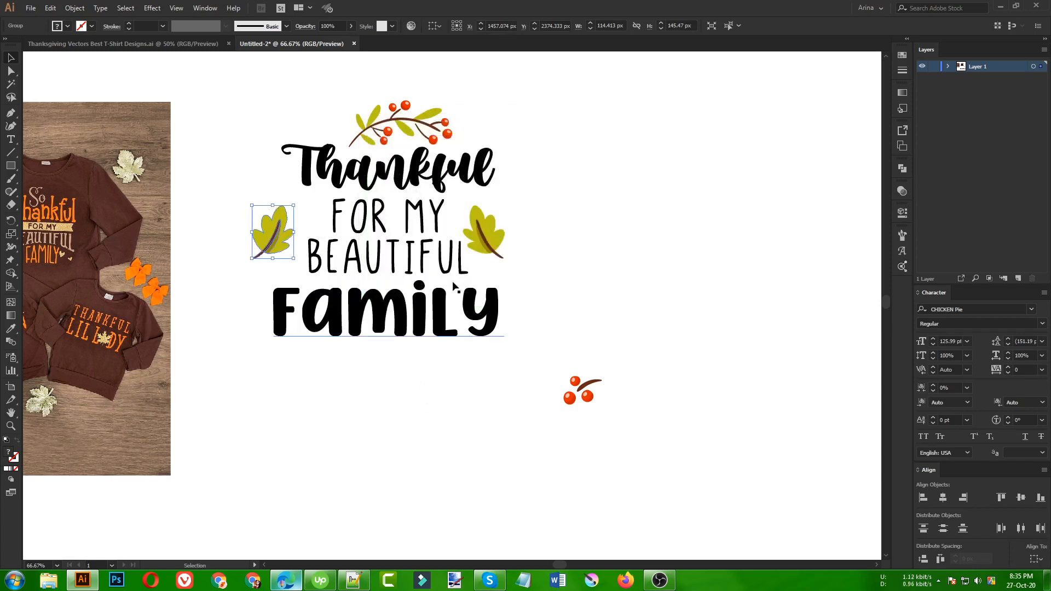
key("Left")
key("Left")
key("Left")
key("Left")
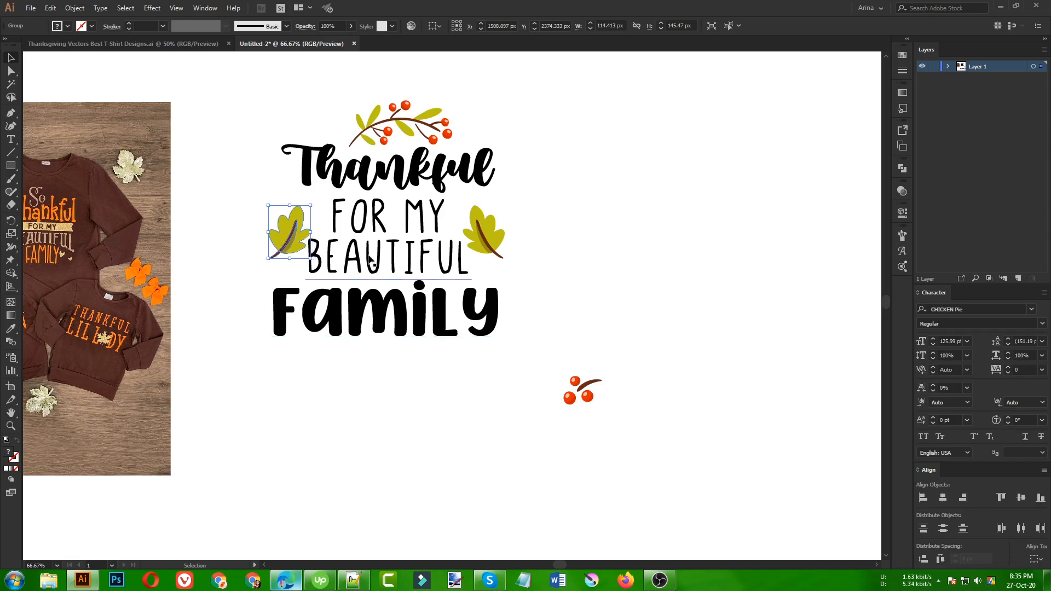
key("Up")
key("Up")
key("Up")
key("Up")
key("Up")
key("Up")
key("Up")
key("Up")
key("Up")
key("Up")
key("Up")
key("Up")
key("Up")
key("Up")
key("Up")
key("Up")
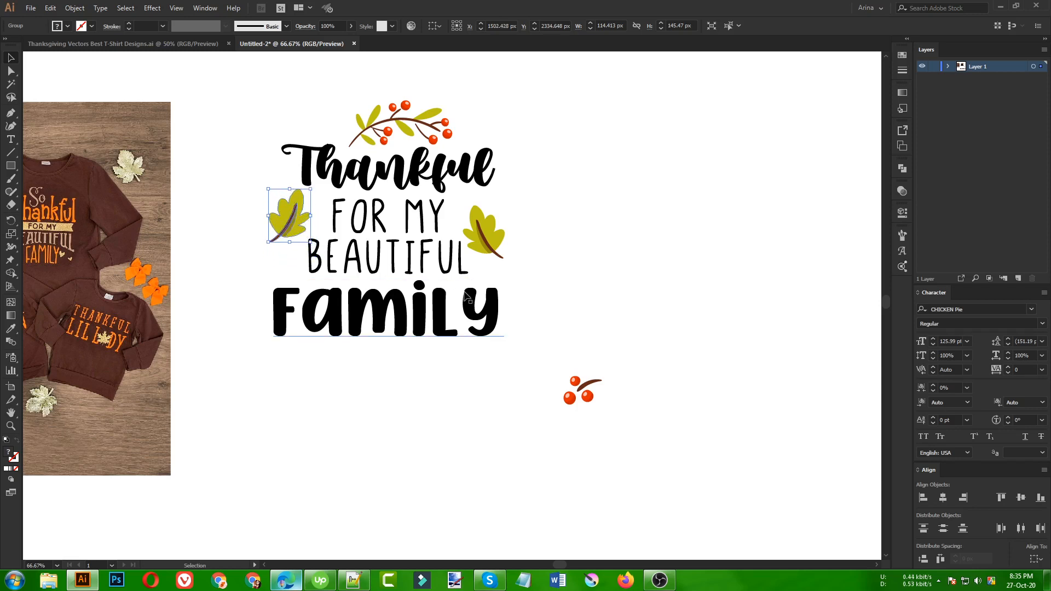
Raise the right leaf level with the left one and nudge it inward, close to the end of "FOR MY".
left_click(475, 236)
key("Up")
key("Up")
key("Up")
key("Up")
key("Up")
key("Up")
key("Up")
key("Up")
key("Up")
key("Up")
key("Up")
key("Up")
key("Up")
key("Up")
key("Up")
key("Up")
key("Up")
key("Up")
key("Up")
key("Up")
key("Up")
key("Up")
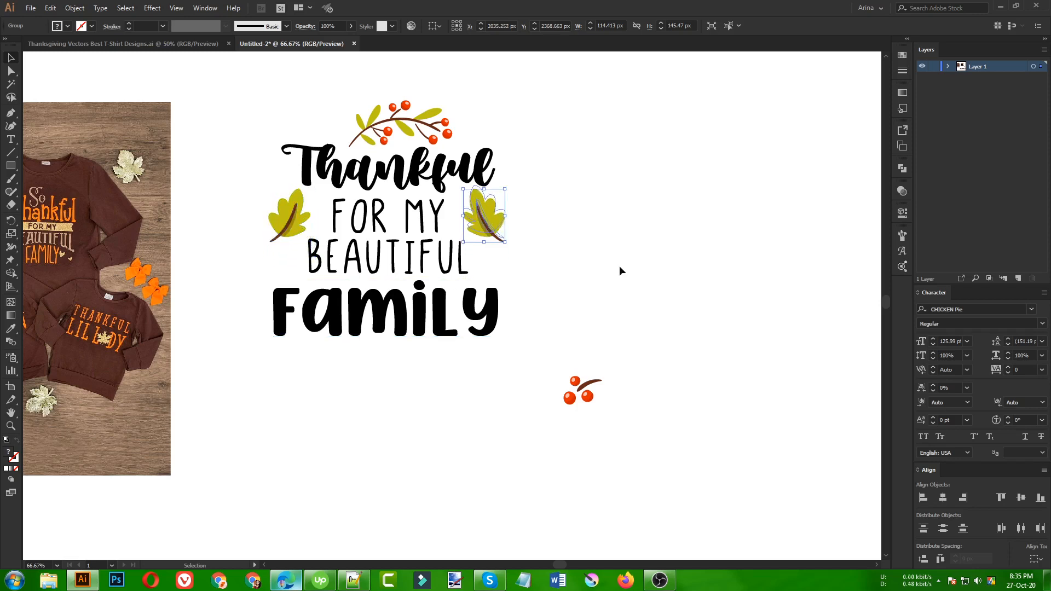
key("Down")
key("Down")
key("Down")
key("Down")
key("Down")
key("Down")
key("Down")
key("Down")
key("Down")
key("Down")
key("Down")
key("Down")
key("Left")
key("Left")
key("Left")
key("Left")
key("Left")
key("Left")
key("Left")
key("Left")
key("Left")
key("Left")
key("Left")
key("Left")
key("Left")
key("Left")
key("Left")
key("Left")
key("Left")
key("Left")
key("Left")
key("Left")
key("Left")
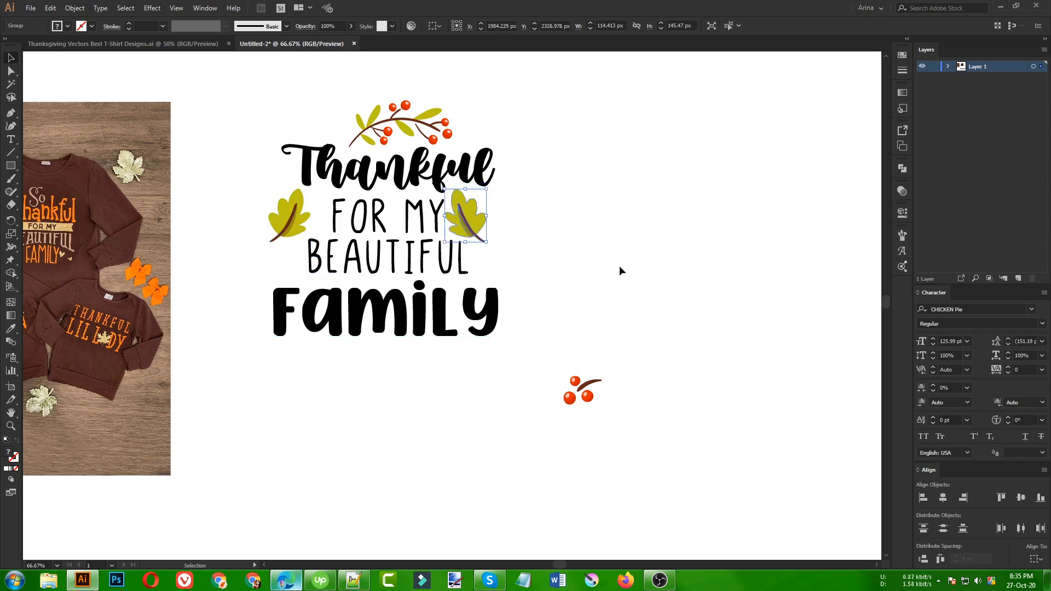
Shift the left leaf further inward so both leaves flank "FOR MY" evenly.
left_click(298, 226)
key("Right")
key("Right")
key("Right")
key("Right")
key("Right")
key("Right")
key("Right")
key("Right")
key("Right")
key("Right")
key("Right")
key("Right")
key("Right")
key("Right")
key("Right")
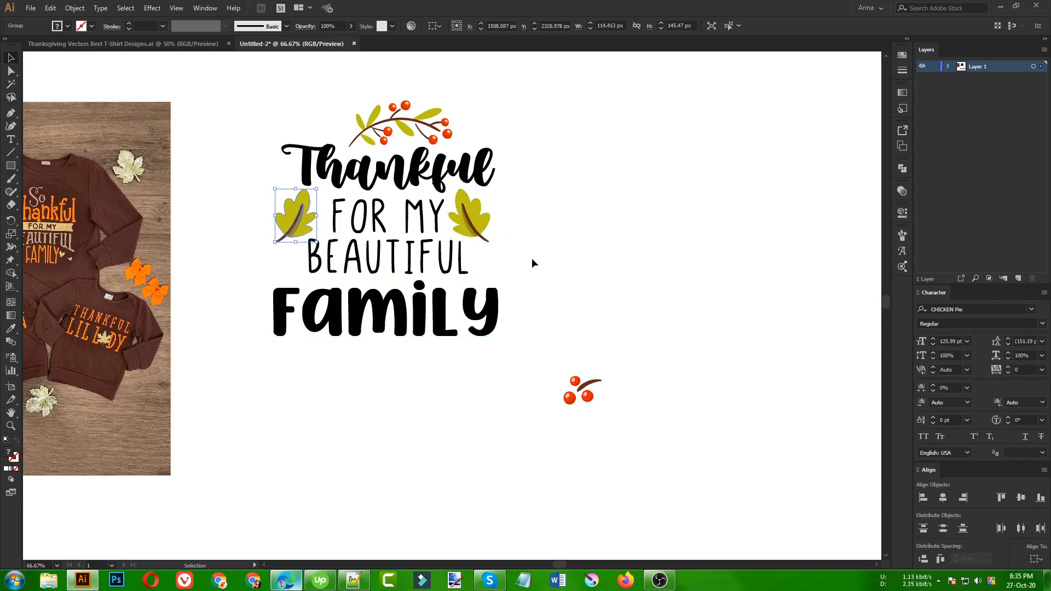
left_click(532, 261)
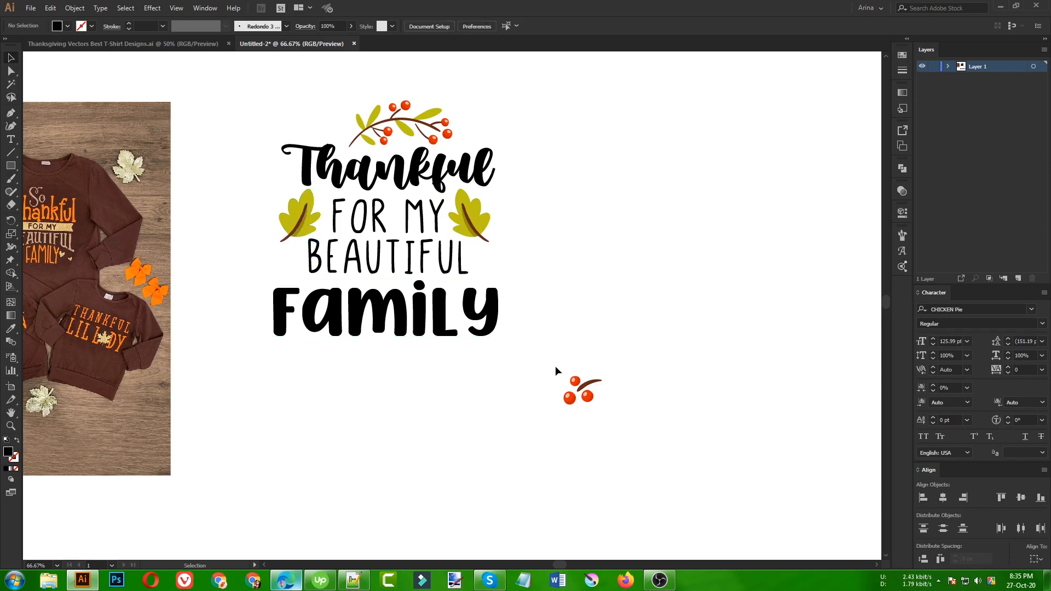
Place a berry sprig at each end of "BEAUTIFUL", reflecting the right one across the vertical axis and nudging it closer to the word.
left_click(574, 392)
left_click_drag(573, 393, 493, 264)
right_click(493, 265)
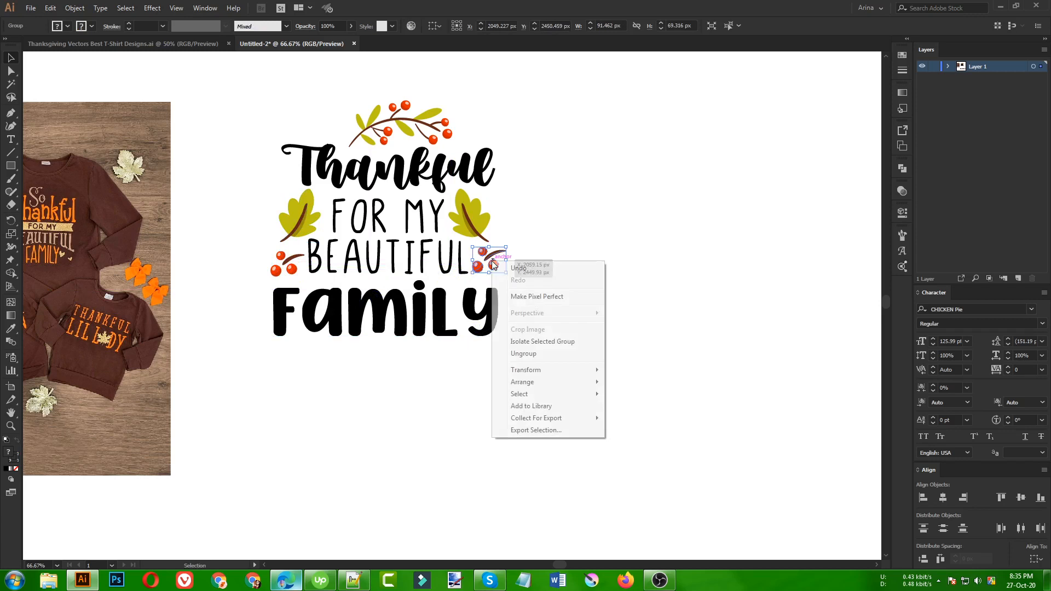
mouse_move(542, 370)
left_click(660, 412)
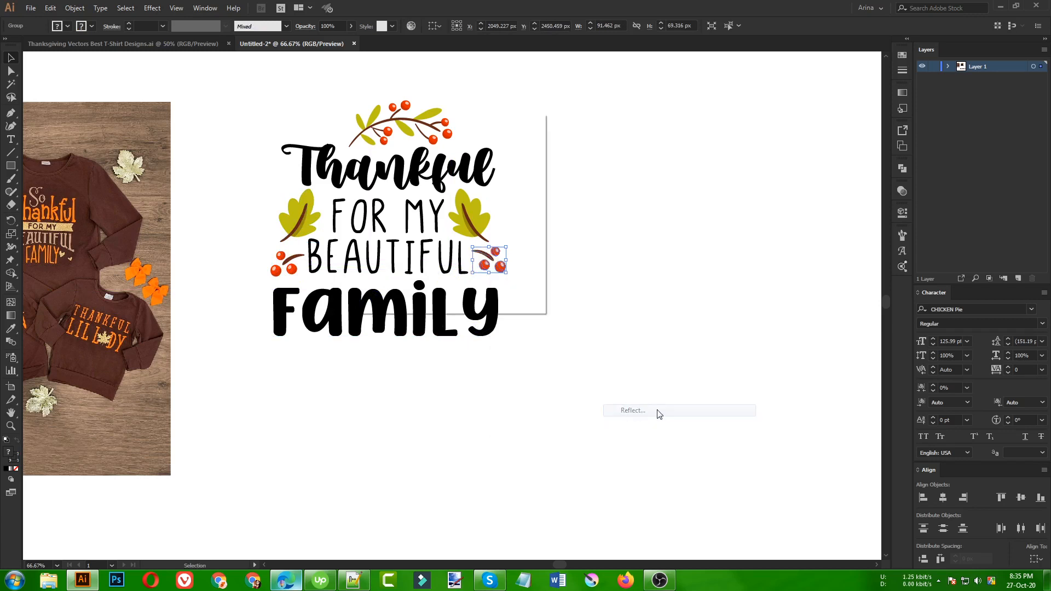
left_click(452, 285)
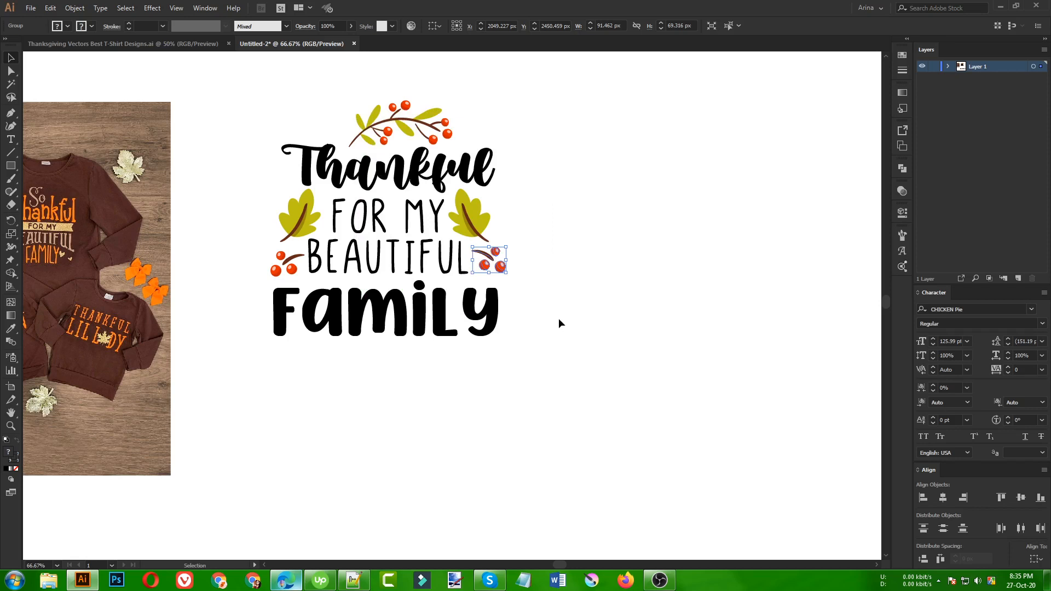
key("Left")
key("Left")
left_click(558, 317)
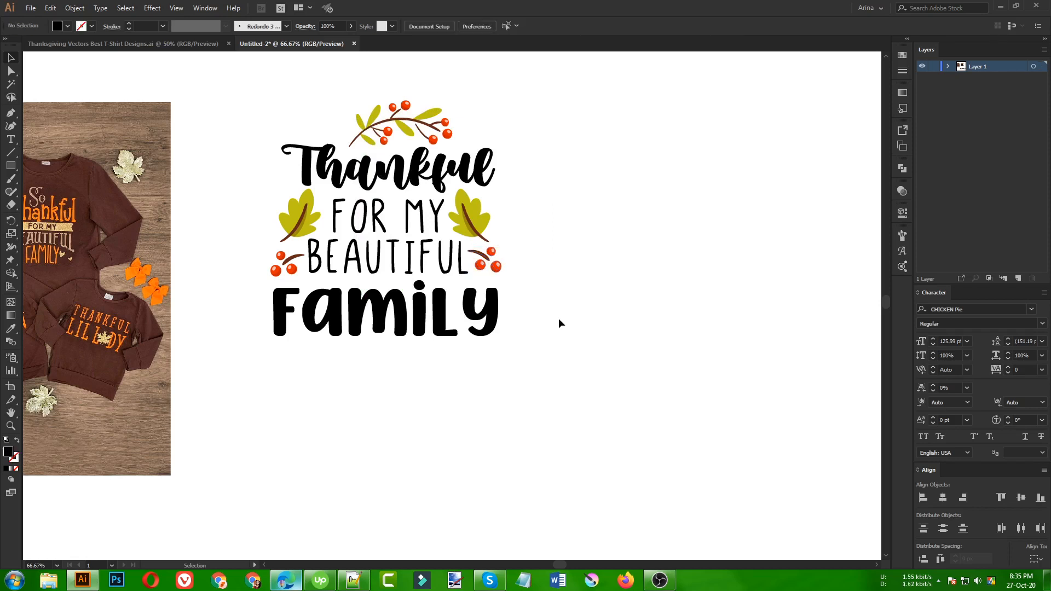
Enlarge "Thankful" proportionally to about 646 px wide and nudge it left over the lines below.
left_click(306, 176)
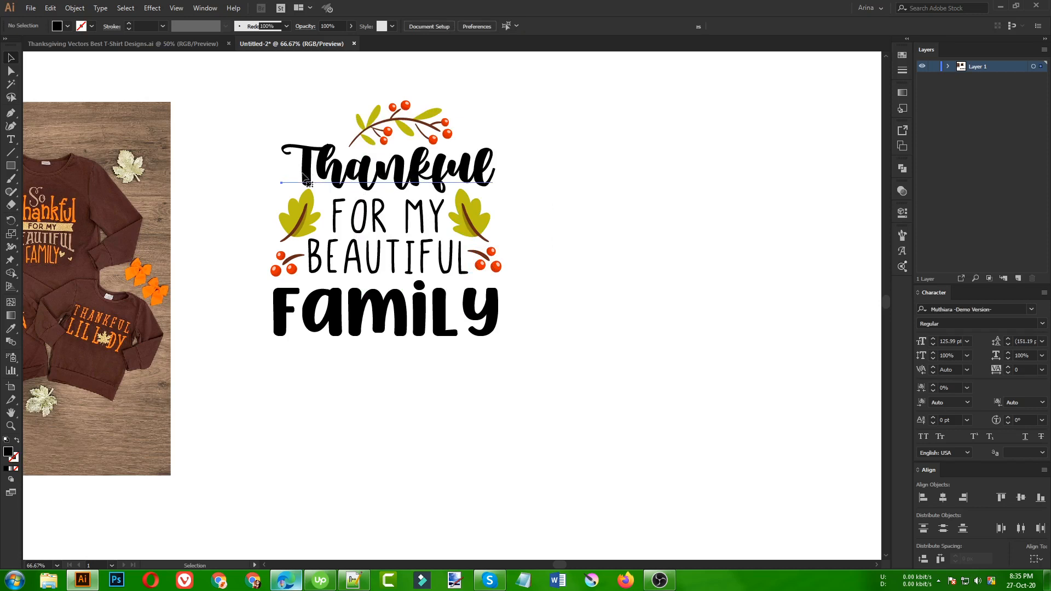
left_click_drag(282, 174, 271, 174)
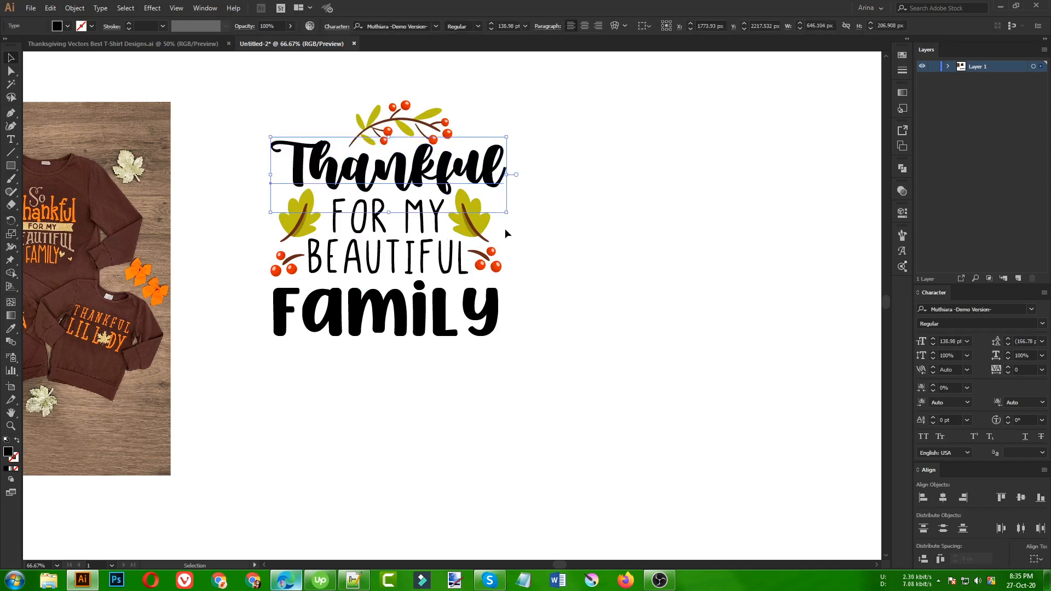
key("Left")
key("Left")
key("Left")
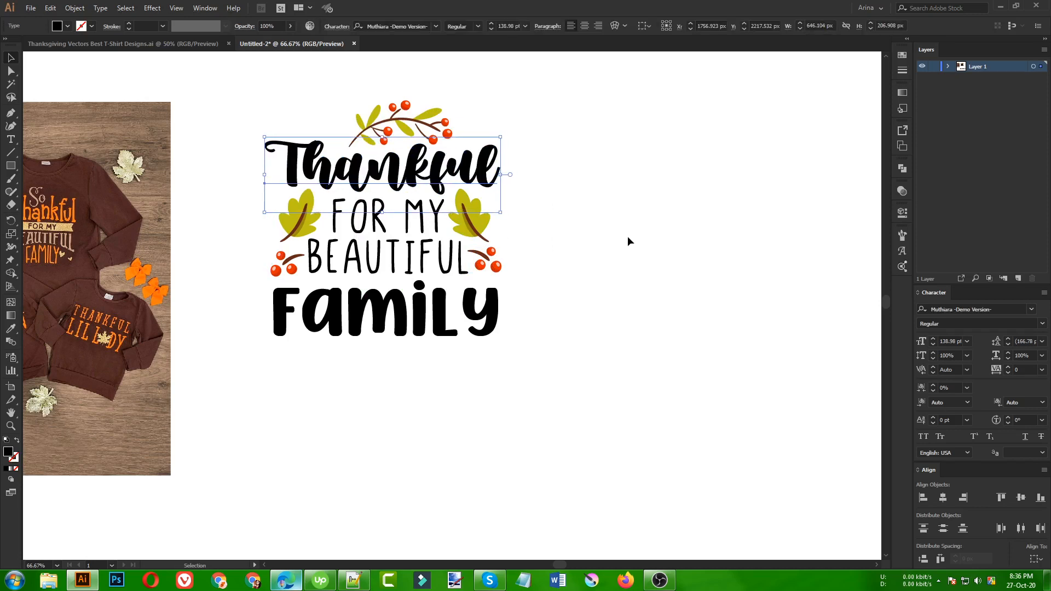
left_click(628, 237)
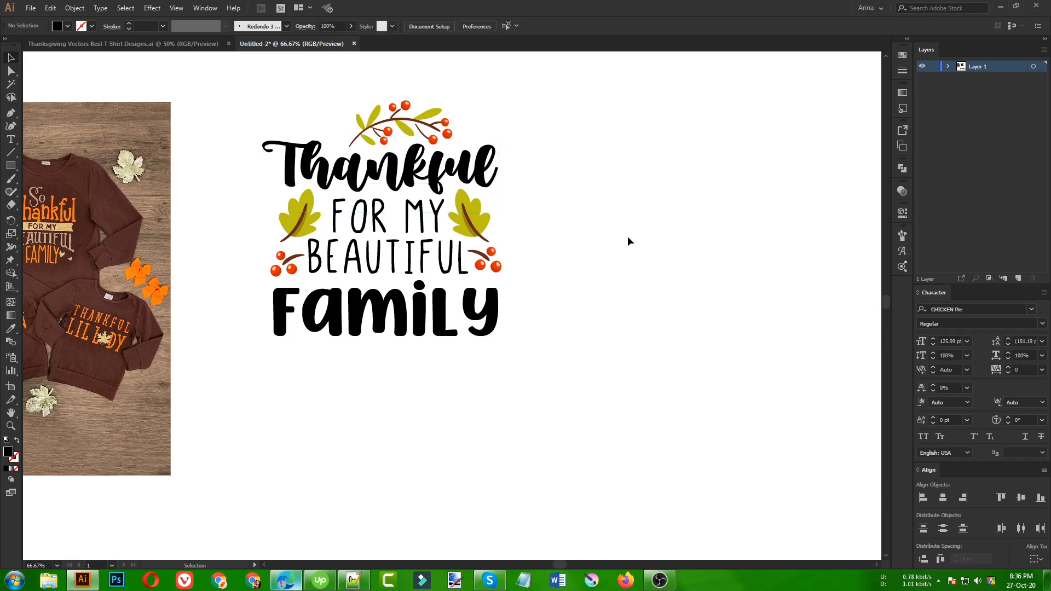
Nudge the berry branch above "Thankful" slightly to the left.
left_click(445, 133)
key("Left")
key("Left")
left_click(605, 151)
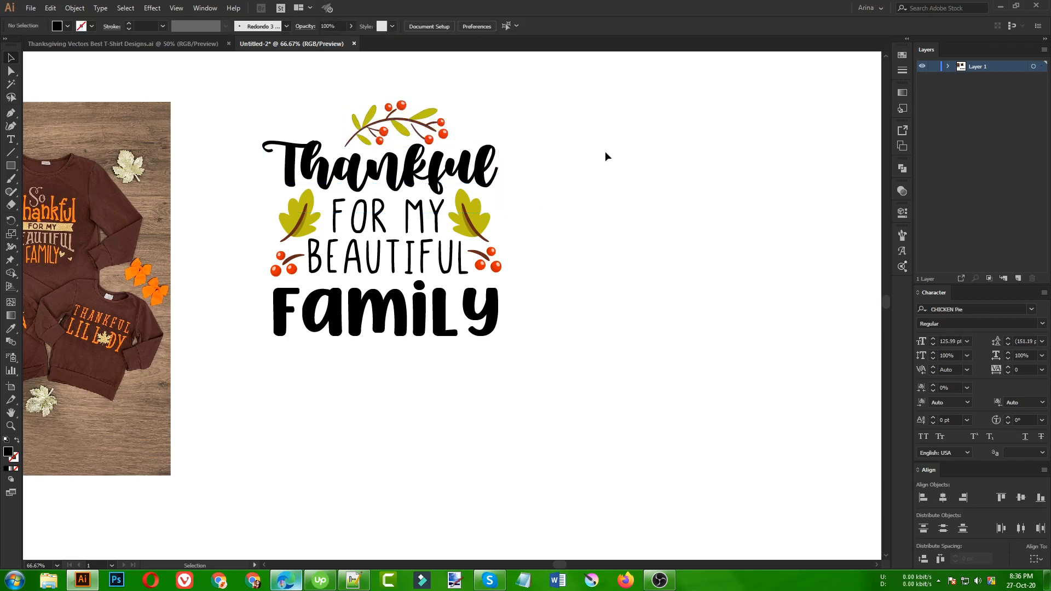
Duplicate the top berry branch below "Family", rotated 180°, and move it close under the word.
left_click_drag(441, 121, 349, 373)
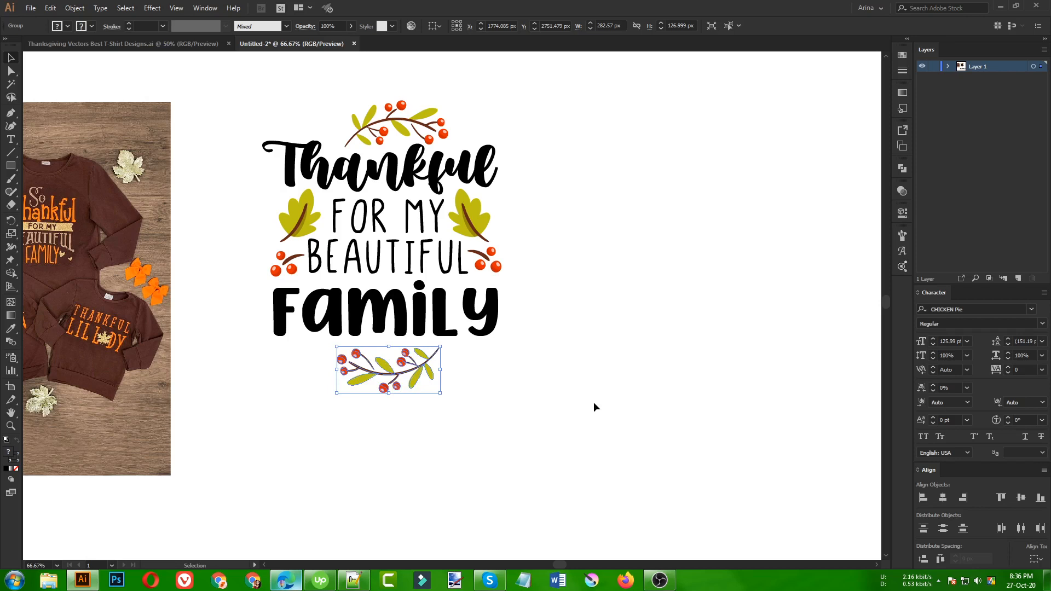
key("Up")
key("Up")
key("Up")
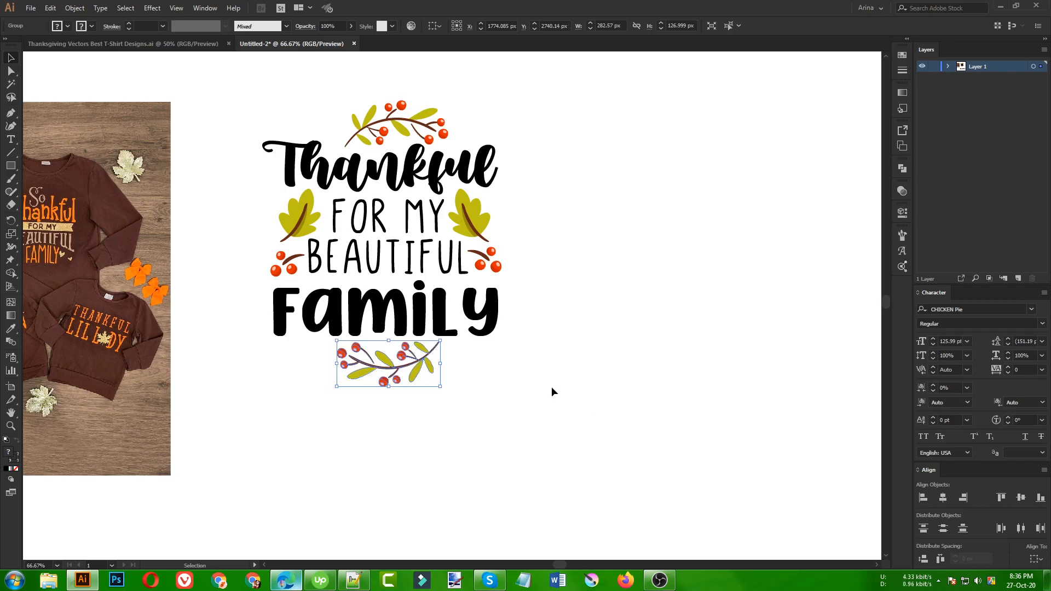
key("Down")
left_click(601, 354)
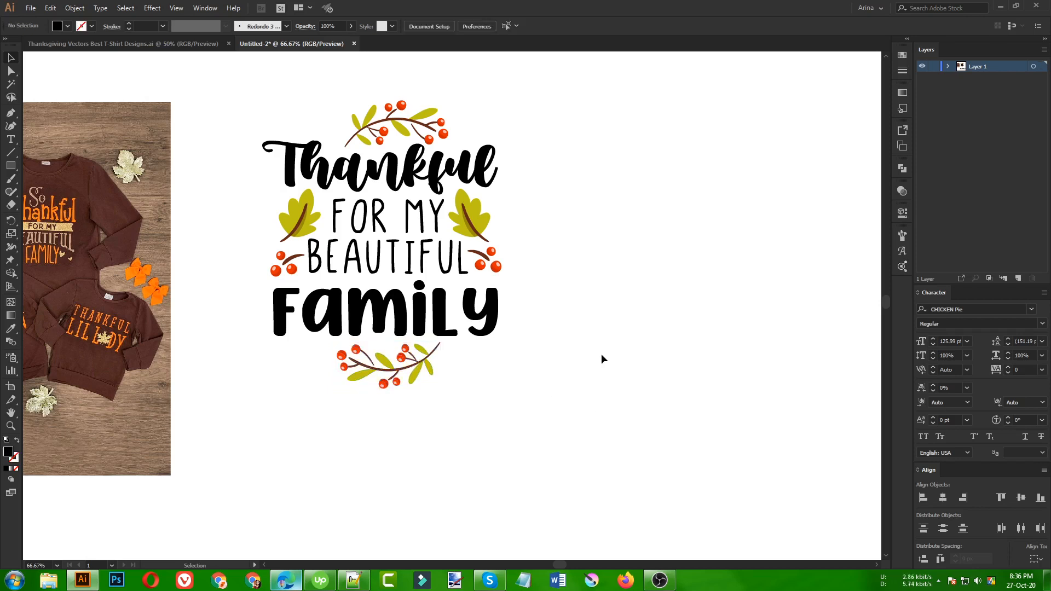
Colour "Thankful" red-orange by sampling a berry beside "BEAUTIFUL".
left_click(479, 232)
key("ctrl+plus")
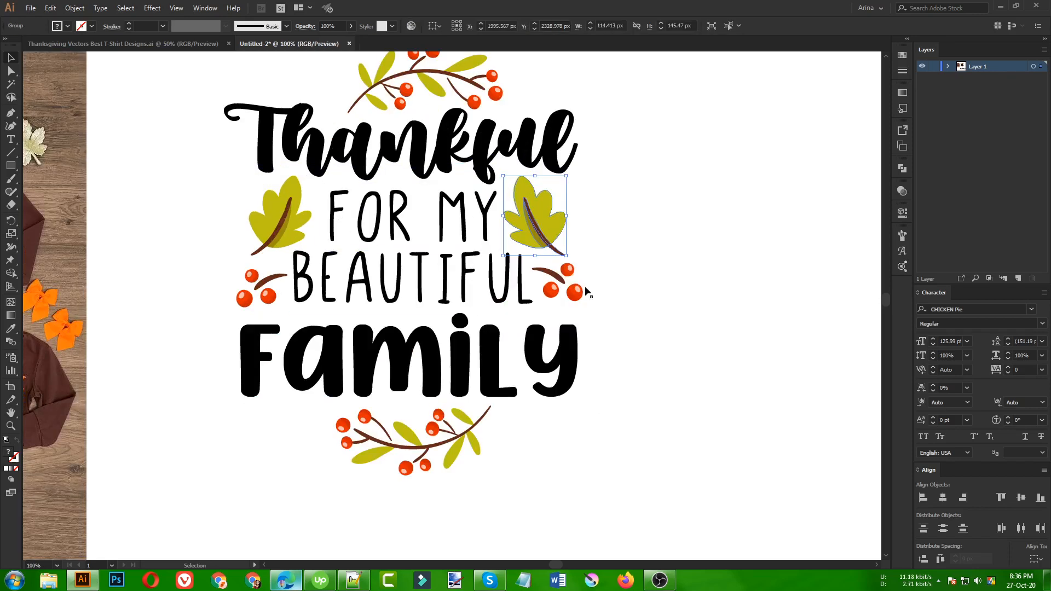
scroll(662, 301, "up", 2)
left_click(554, 215)
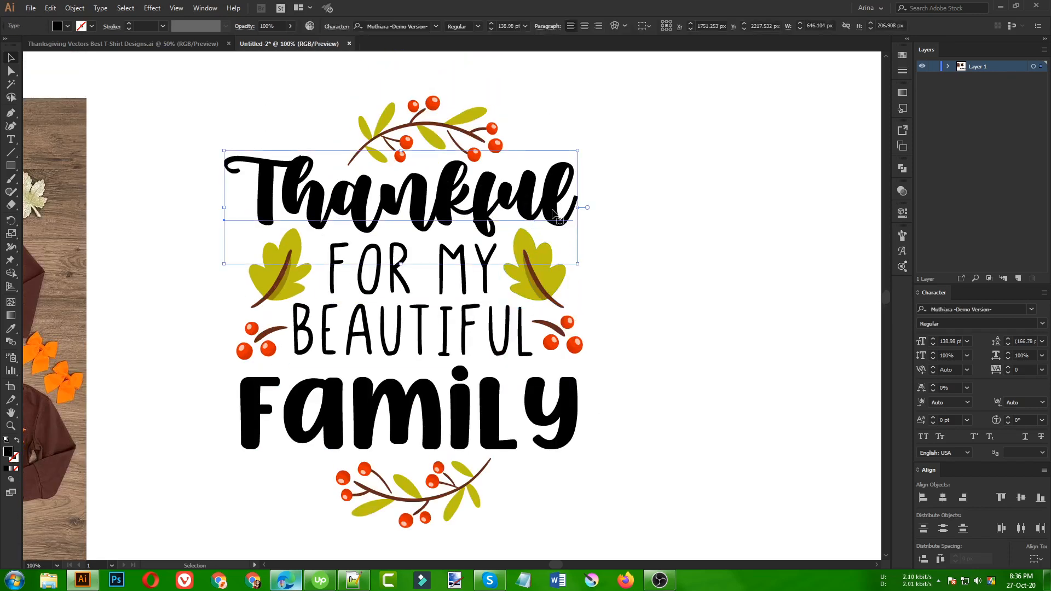
key("i")
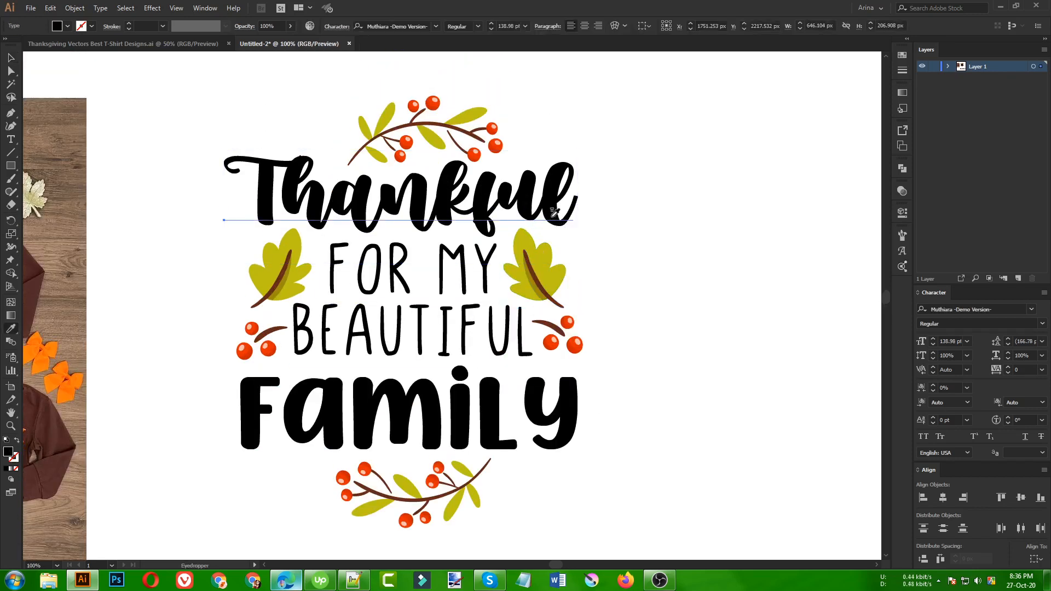
left_click(552, 343)
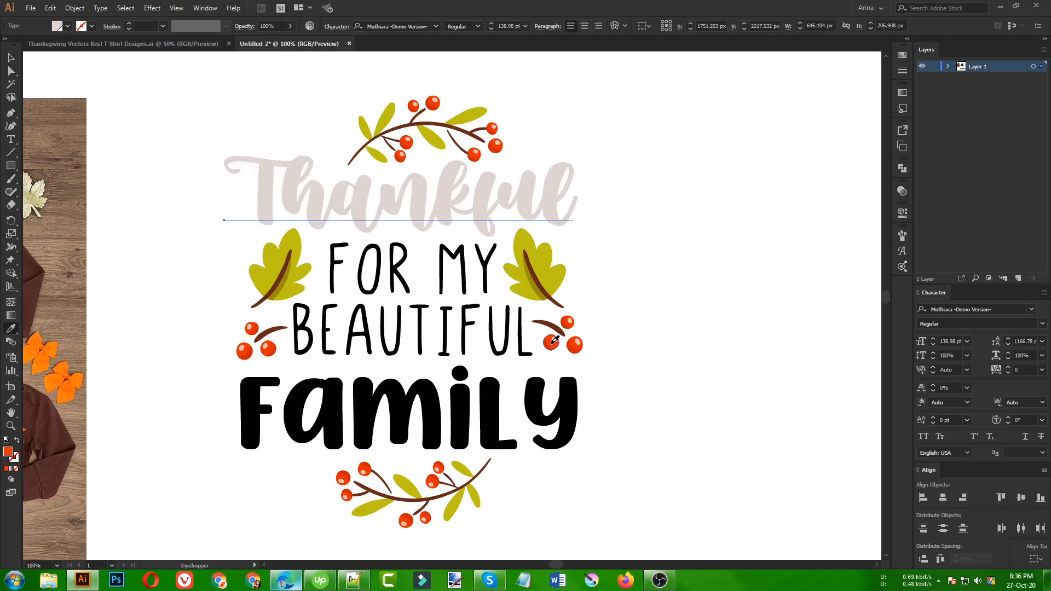
left_click(554, 340)
key("v")
Colour "Family" olive green by sampling the leaf beside "FOR MY", leaving nothing selected.
left_click(469, 390)
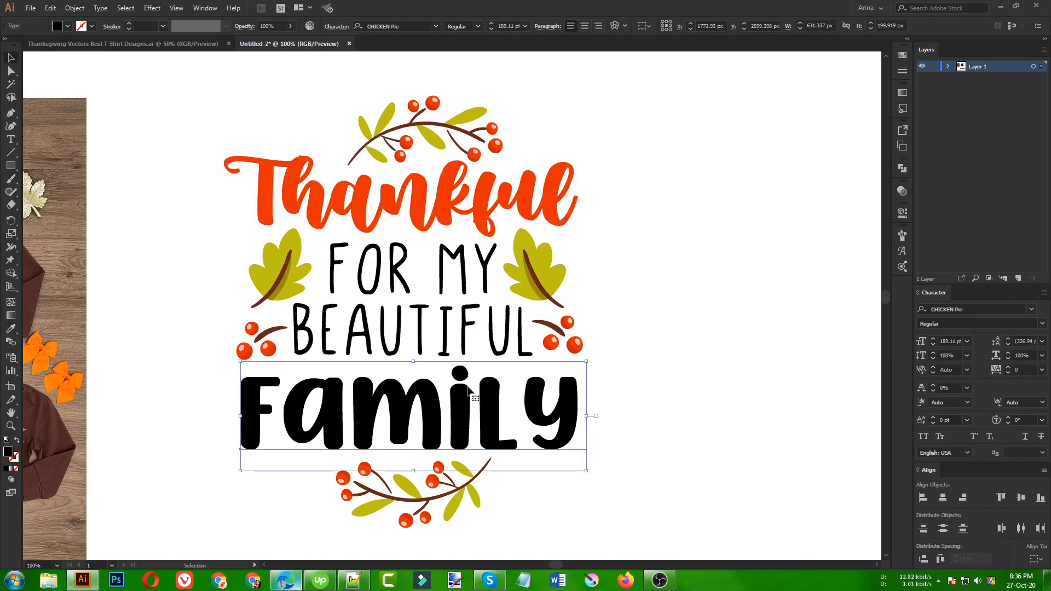
key("i")
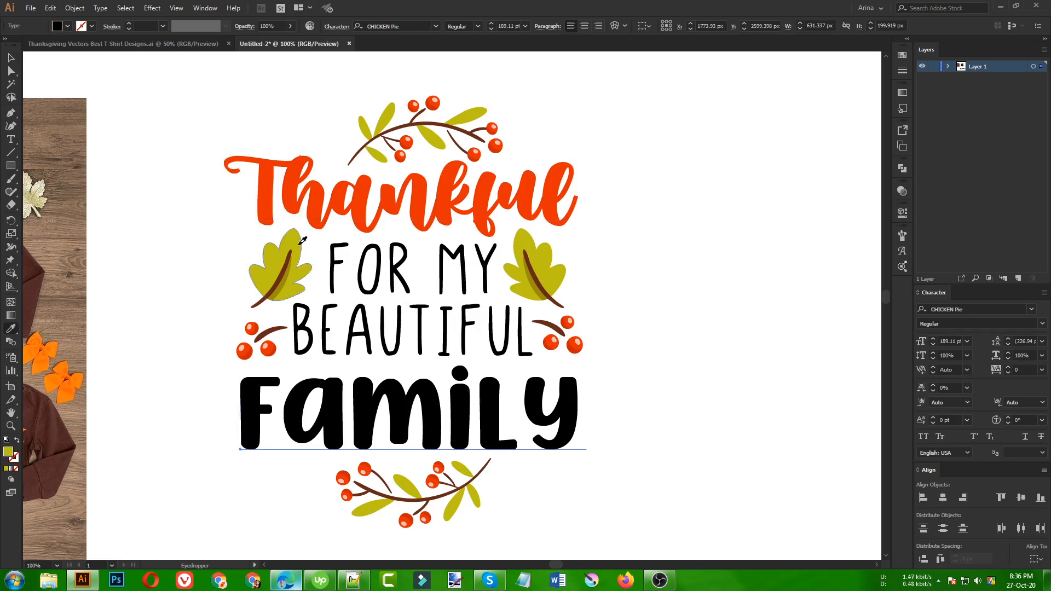
left_click(301, 240)
key("v")
left_click(398, 327)
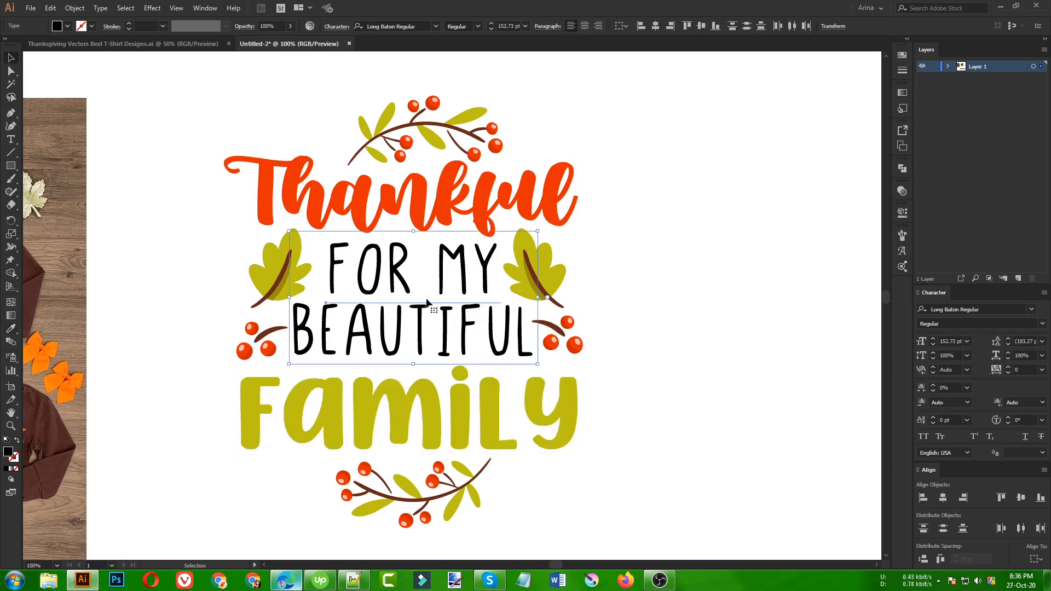
left_click(713, 271)
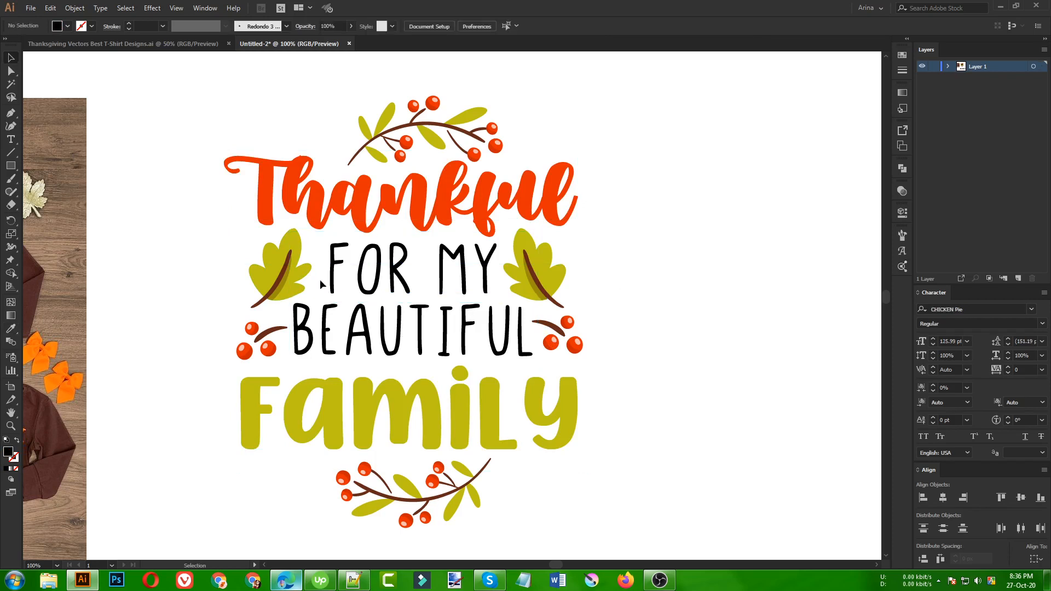
Copy the pumpkin, pear and apple group from the Thanksgiving vectors file into the T-shirt document and place it right of the lettering.
left_click(168, 44)
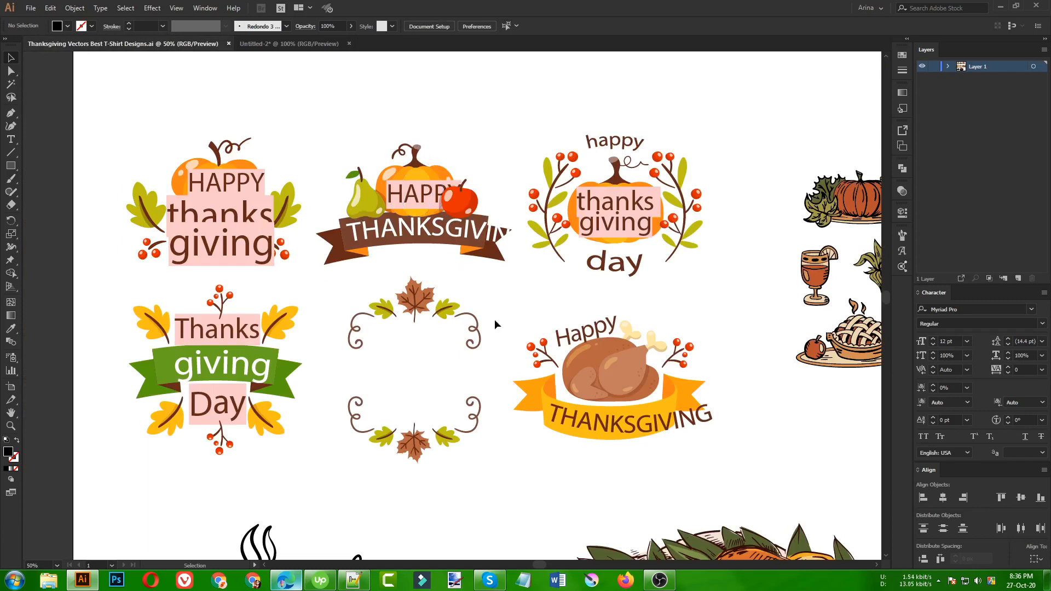
double_click(408, 172)
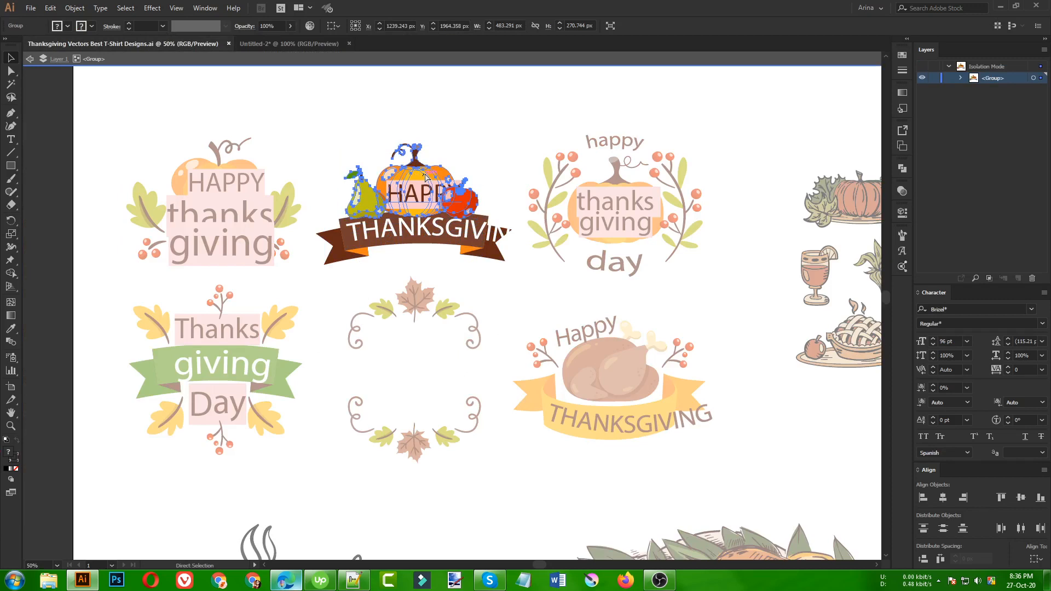
left_click(294, 55)
left_click(290, 44)
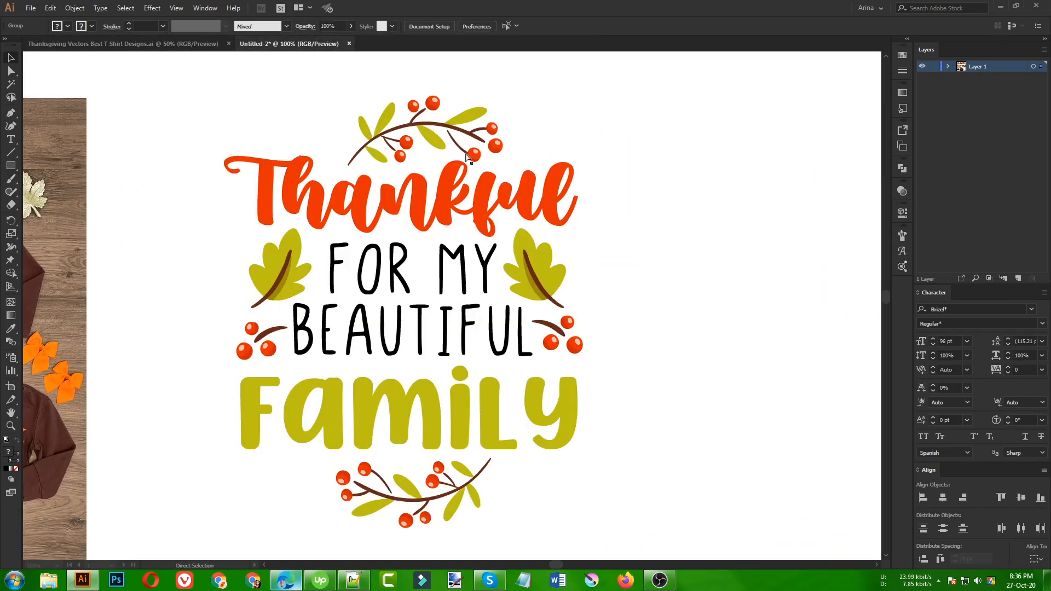
key("ctrl+v")
left_click_drag(507, 306, 762, 208)
left_click(740, 292)
Delete the "HAPPY" text from the pumpkin group and leave isolation mode.
double_click(731, 243)
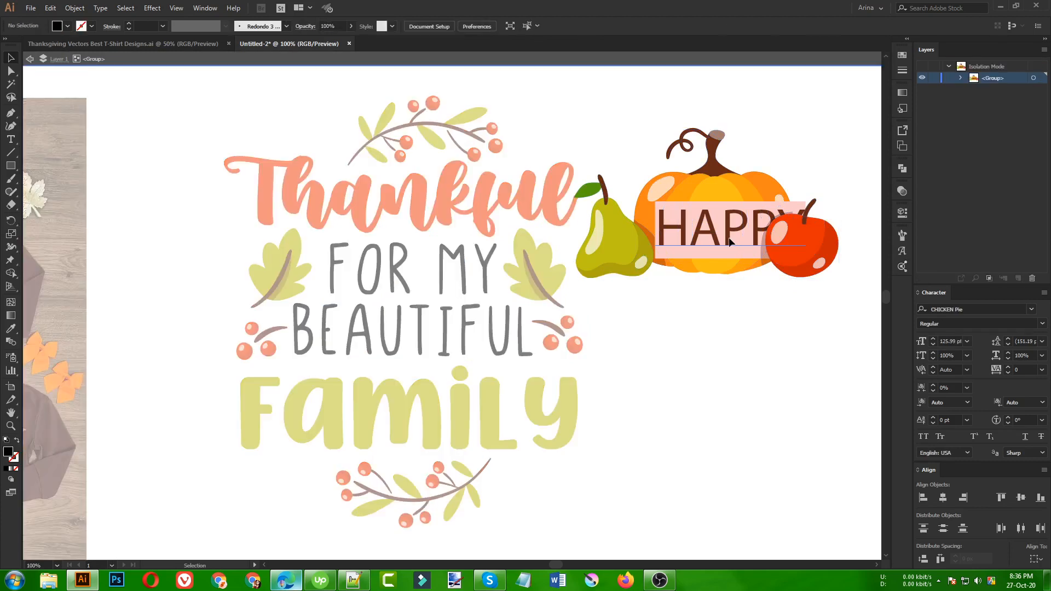
left_click(730, 242)
key("Delete")
double_click(733, 293)
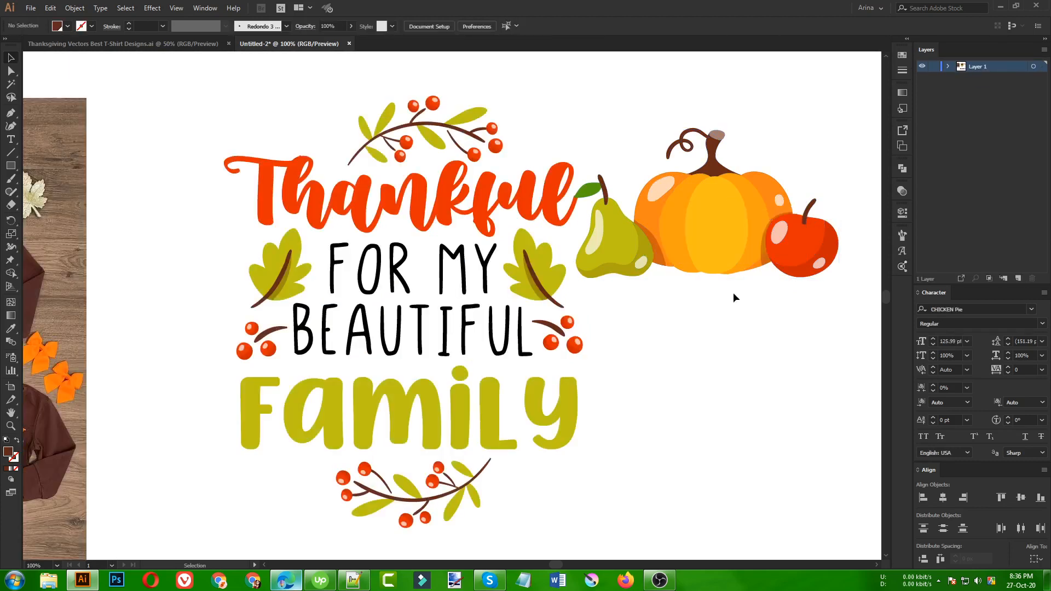
Move the top berry branch out of the design and place the pumpkin group above "Thankful", scaled to about 358 px wide.
key("ctrl+minus")
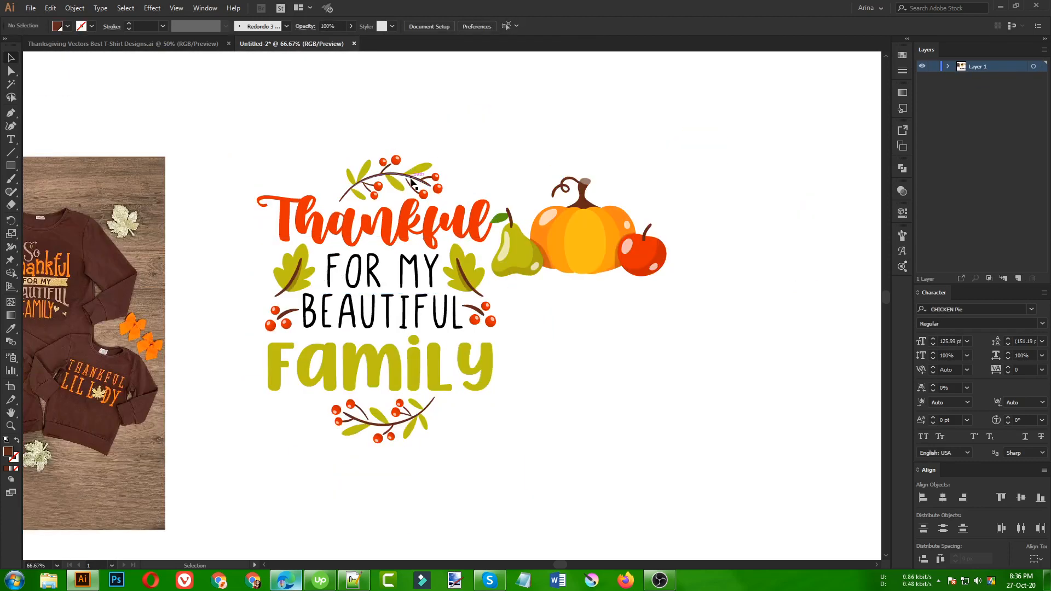
left_click_drag(411, 182, 658, 427)
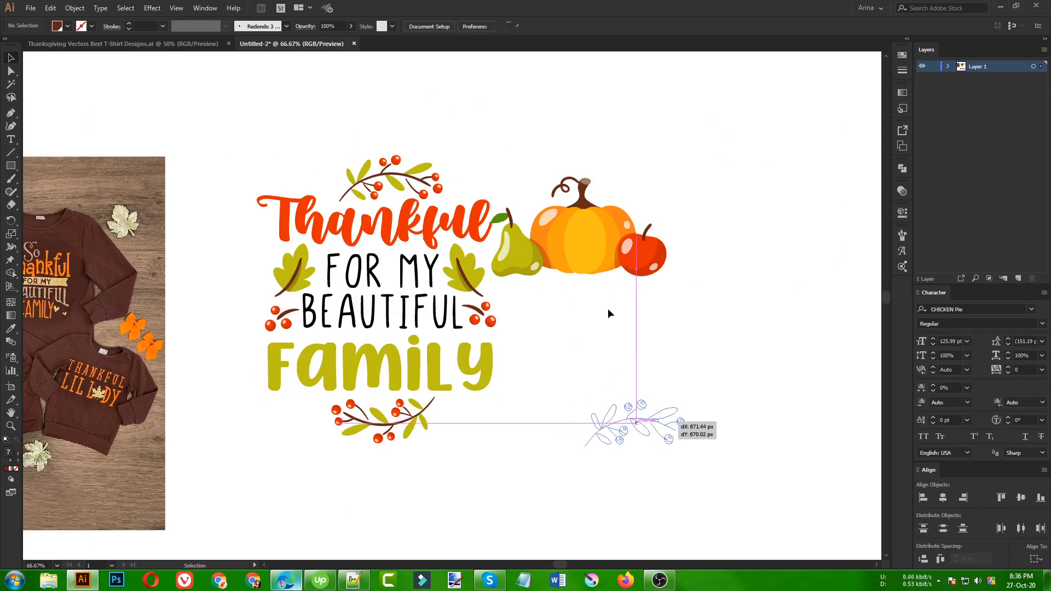
left_click(589, 258)
left_click_drag(589, 258, 415, 173)
left_click_drag(492, 141, 410, 170)
left_click(498, 171)
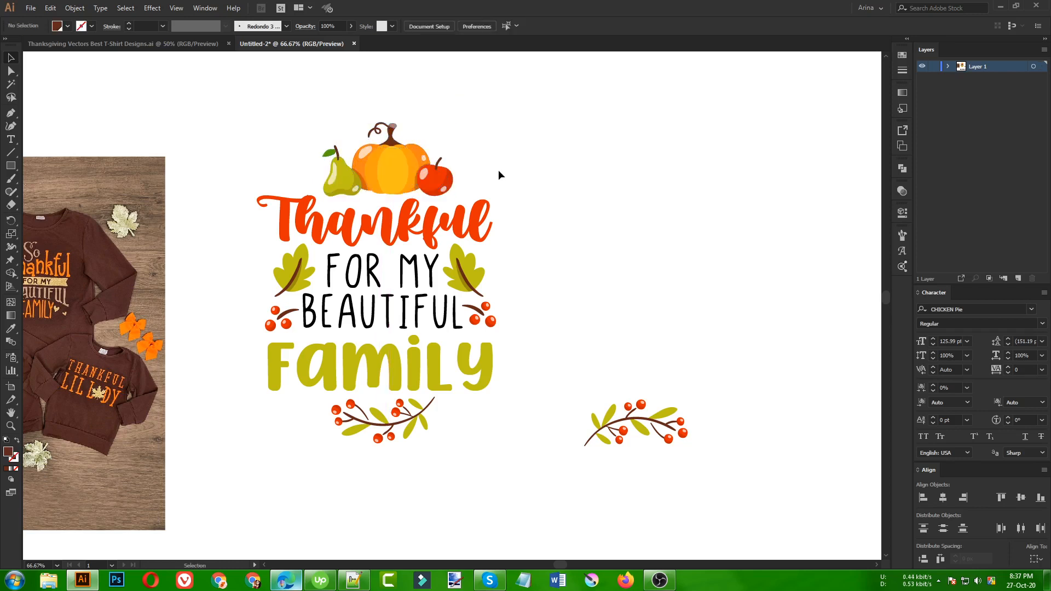
Nudge the pumpkin group slightly left and down so it sits centred just above "Thankful".
left_click(383, 166)
key("Left")
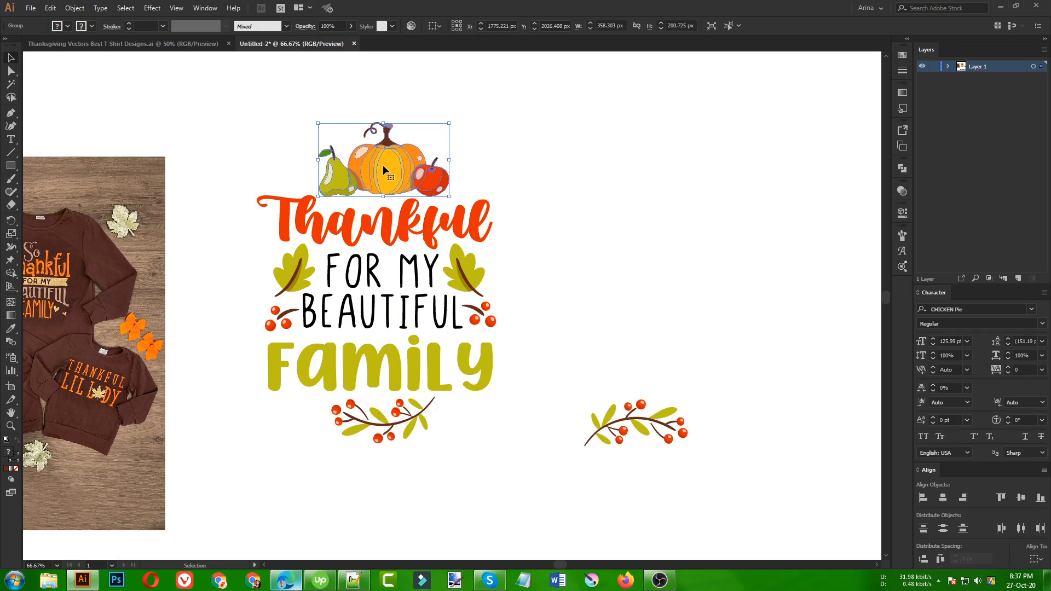
key("Right")
key("Down")
left_click(496, 165)
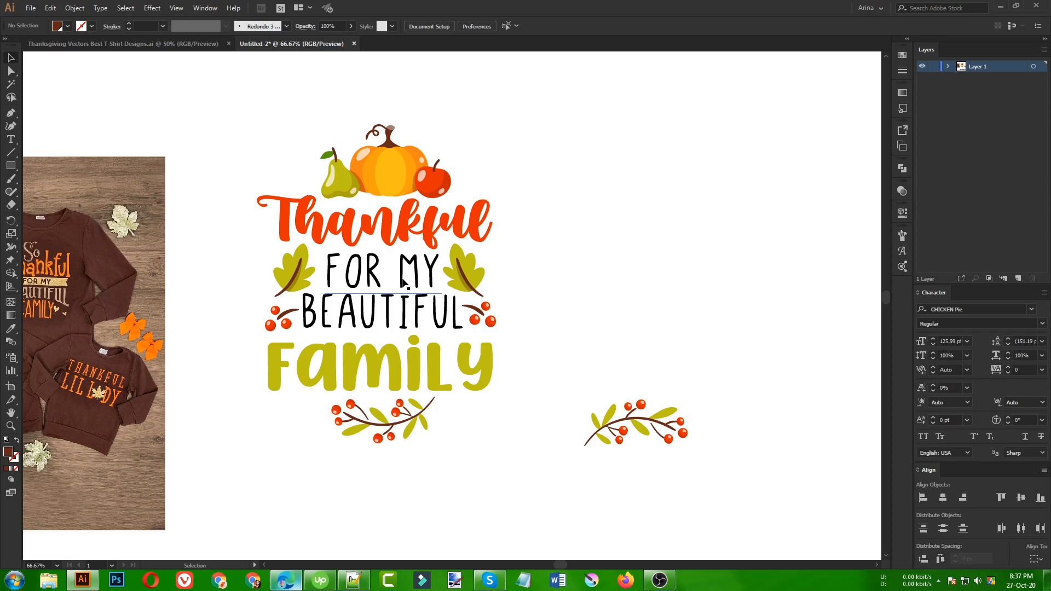
Colour "FOR MY" and "BEAUTIFUL" orange by sampling the pumpkin.
left_click(404, 281)
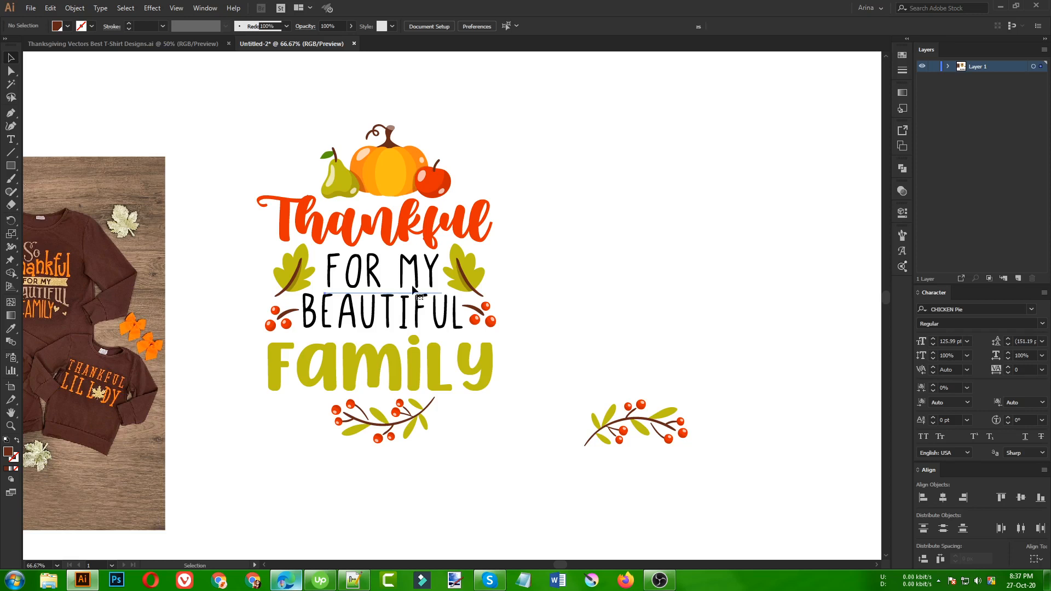
left_click(415, 317, "shift")
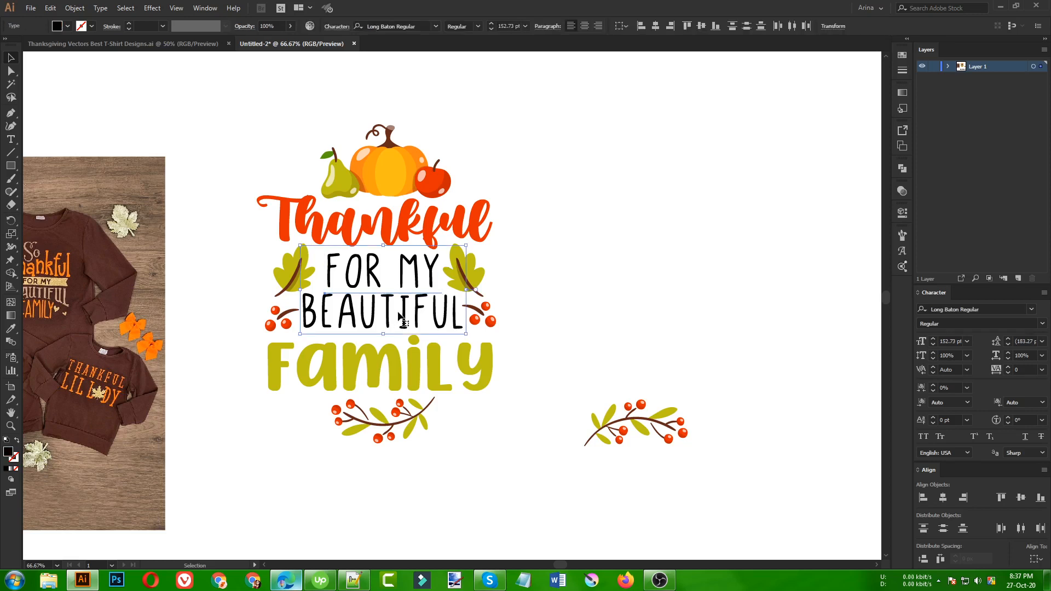
key("i")
left_click(394, 183)
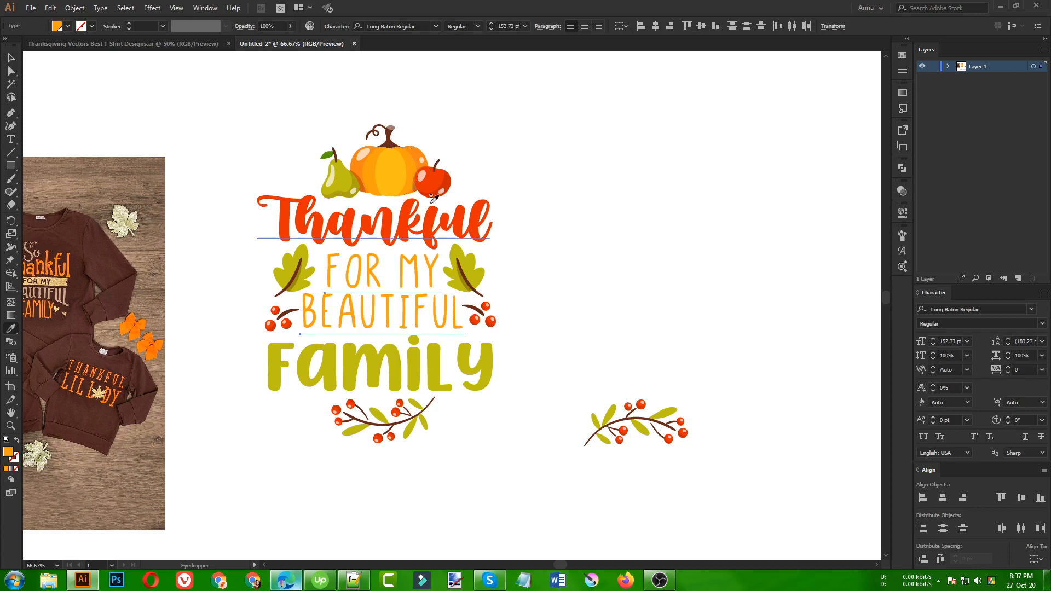
key("v")
left_click(571, 298)
Move the spare berry branch farther away to the right of the design.
left_click_drag(568, 351, 696, 483)
left_click_drag(655, 425, 781, 371)
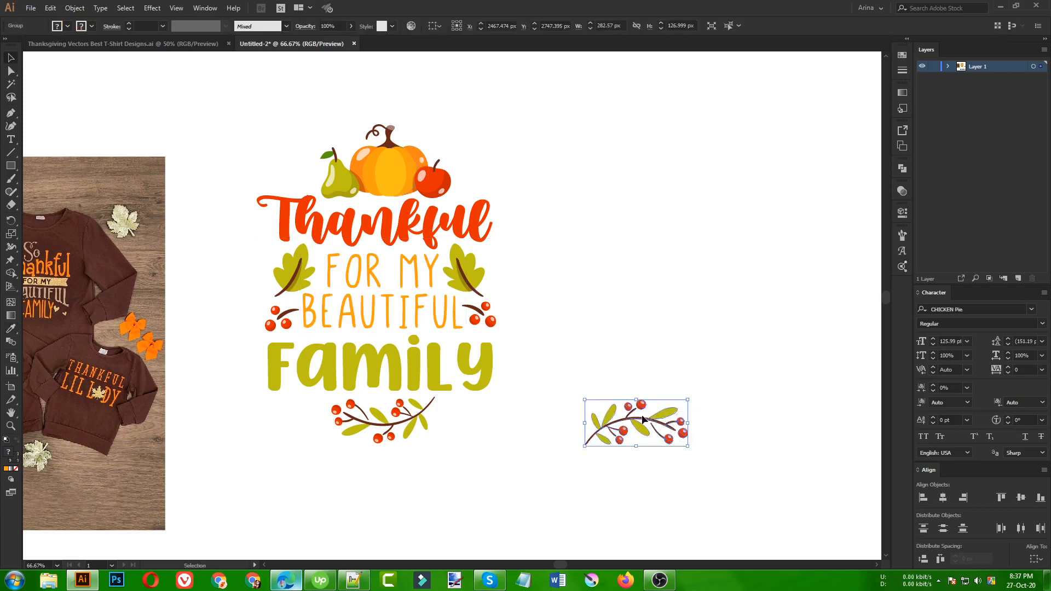
left_click_drag(643, 419, 743, 370)
left_click(617, 246)
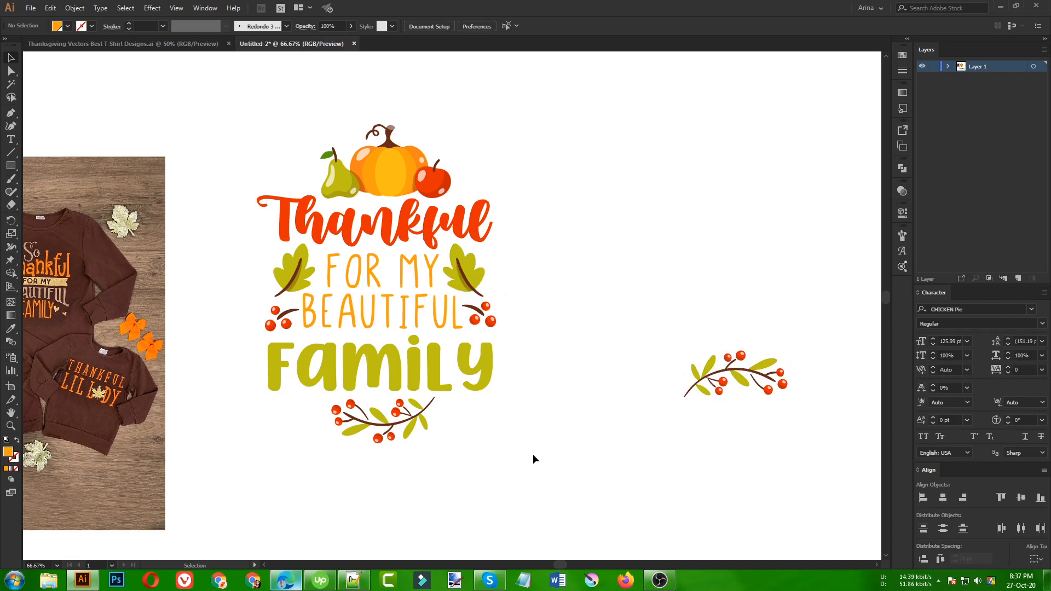
left_click_drag(213, 100, 561, 506)
left_click(589, 441)
left_click_drag(214, 108, 546, 464)
left_click(575, 339)
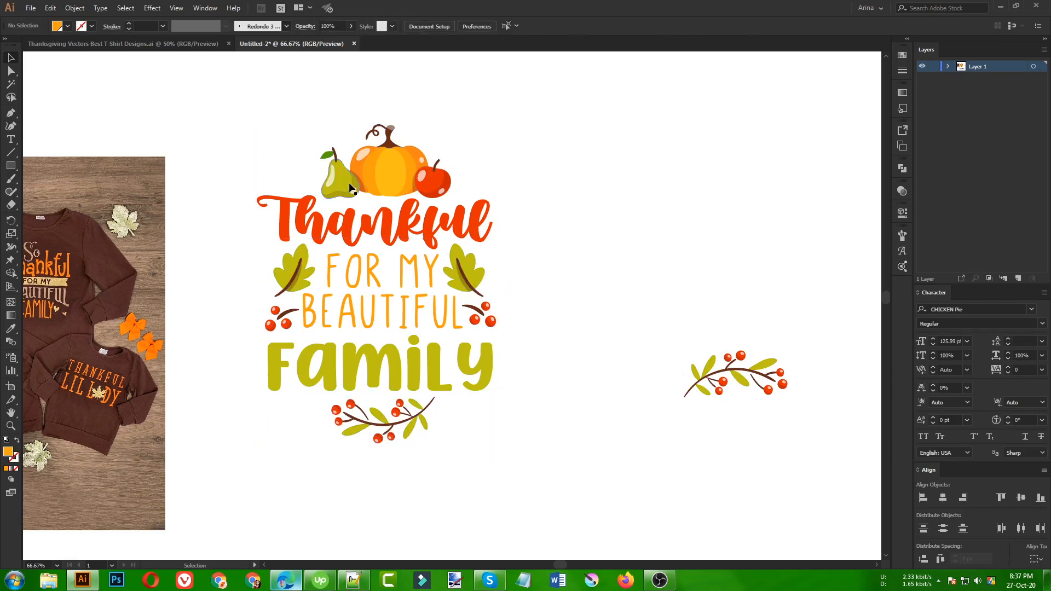
Scale the pumpkin group down proportionally to about 318 px wide, keeping it just above "Thankful".
left_click(391, 181)
left_click_drag(385, 126, 387, 130)
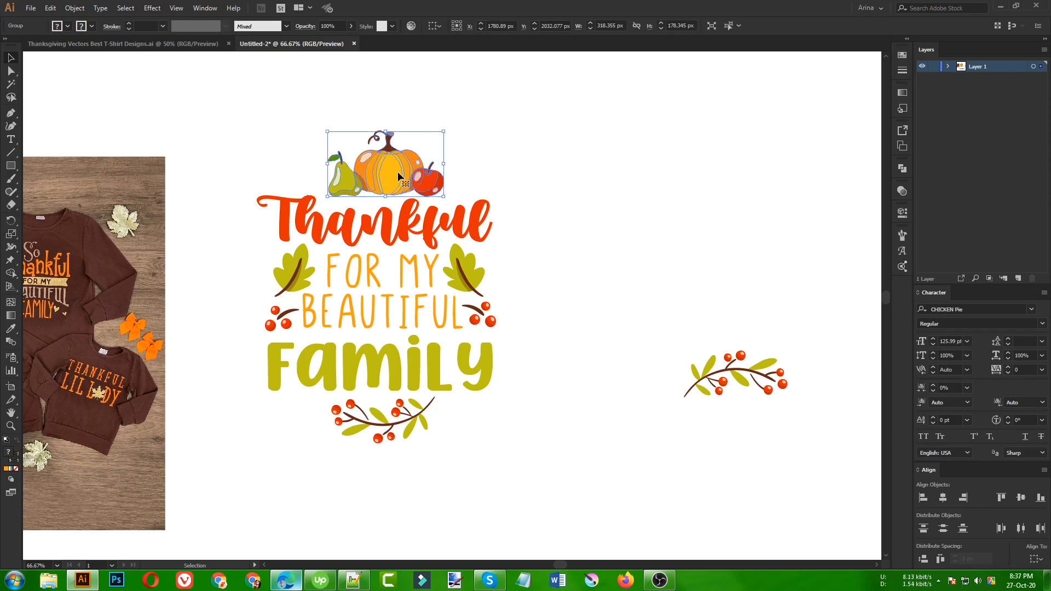
left_click(515, 172)
left_click_drag(220, 118, 570, 488)
left_click(525, 467)
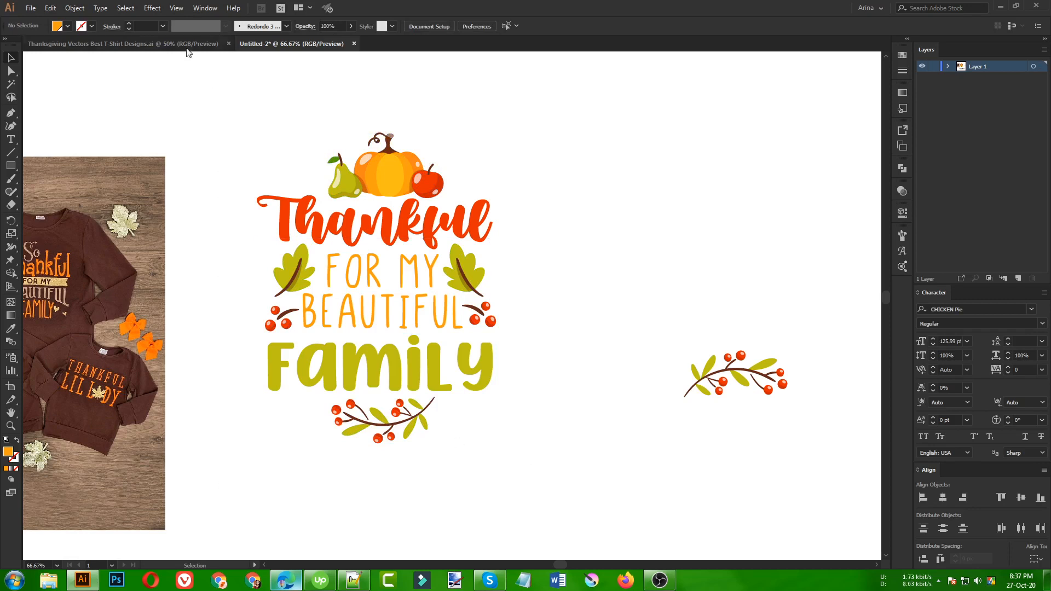
left_click(187, 47)
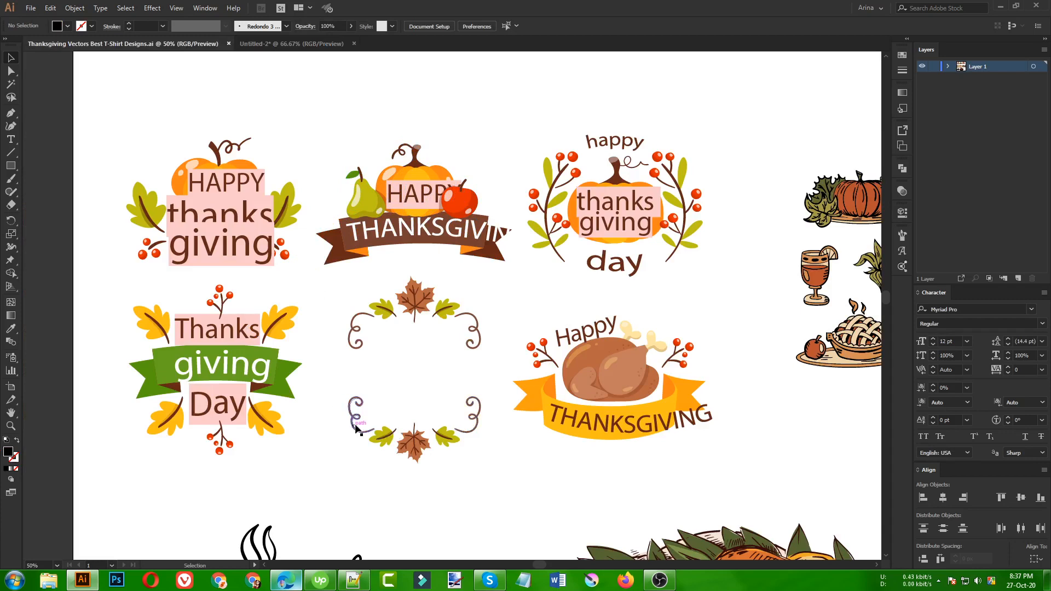
scroll(331, 420, "down", 3)
scroll(329, 419, "up", 2)
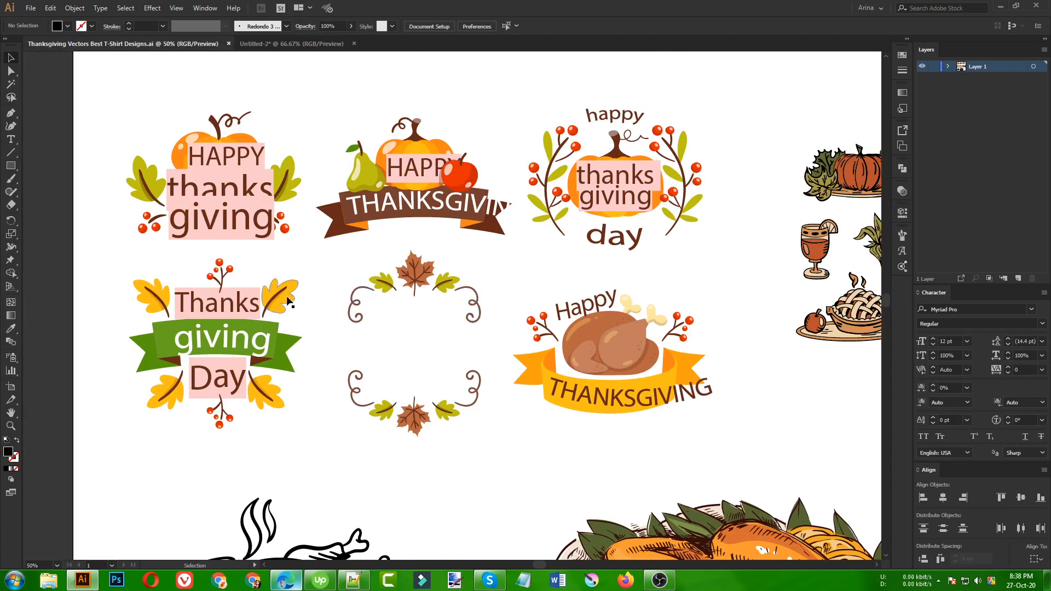
left_click(292, 44)
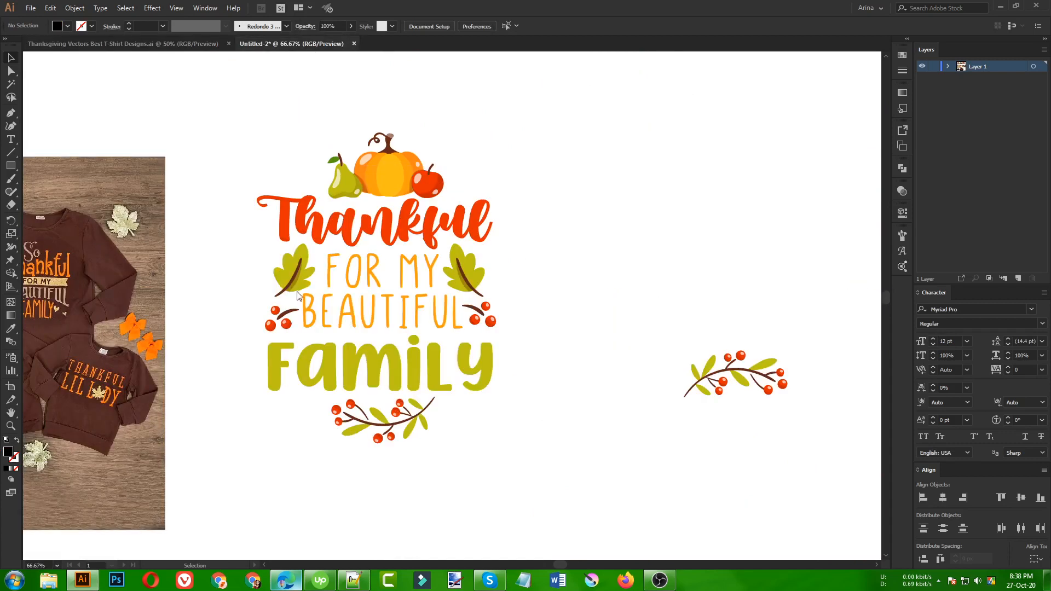
Recolour the green leaf before "FOR MY" to yellow with Recolor Artwork, using about hue 46°, saturation 76% and brightness 100%.
left_click(287, 280)
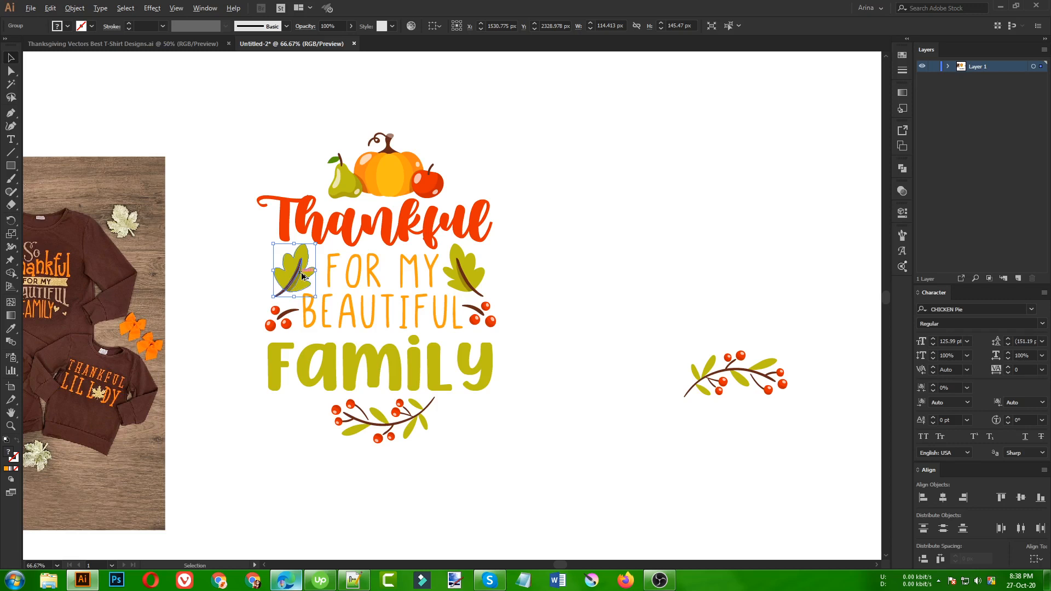
scroll(301, 273, "up", 1)
left_click(411, 27)
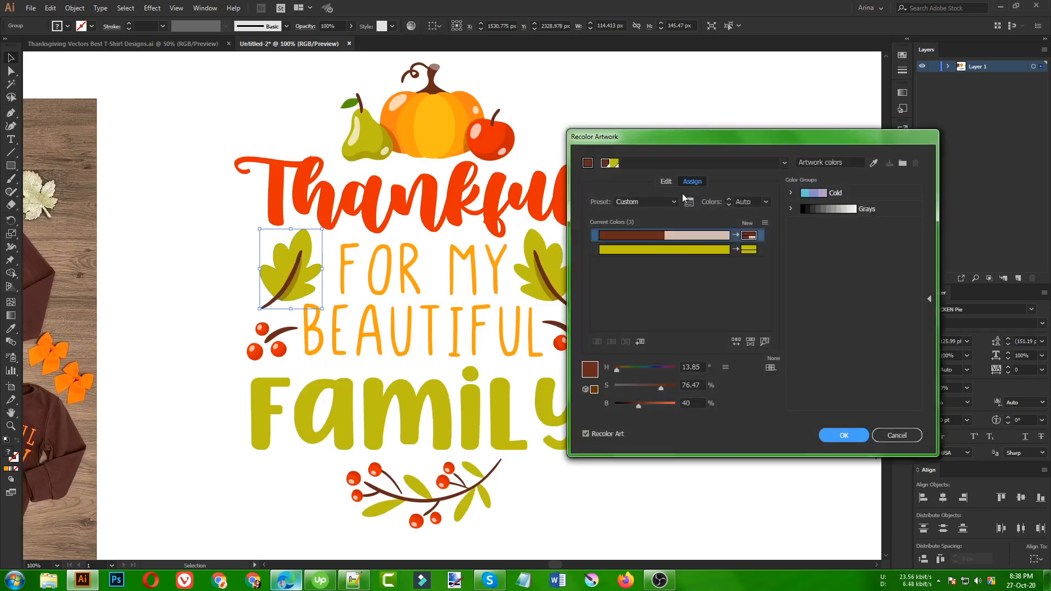
left_click(667, 182)
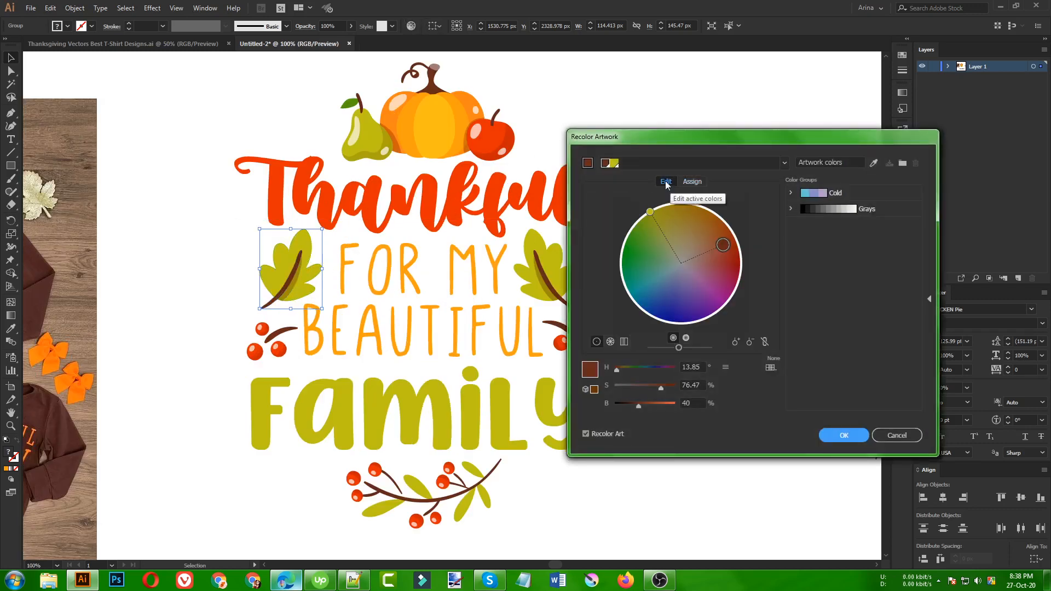
left_click(765, 342)
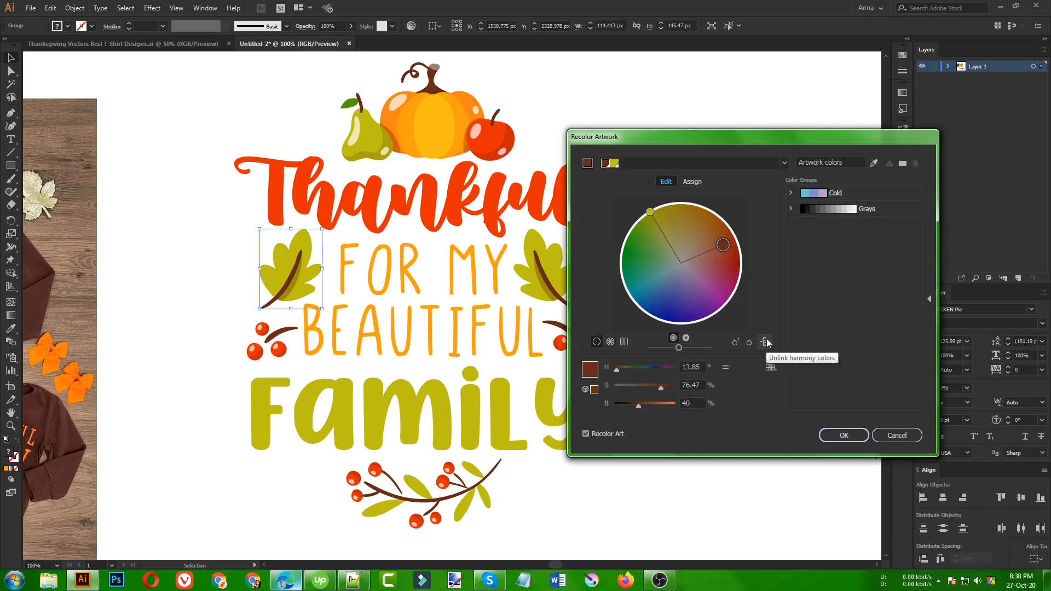
left_click_drag(650, 213, 662, 219)
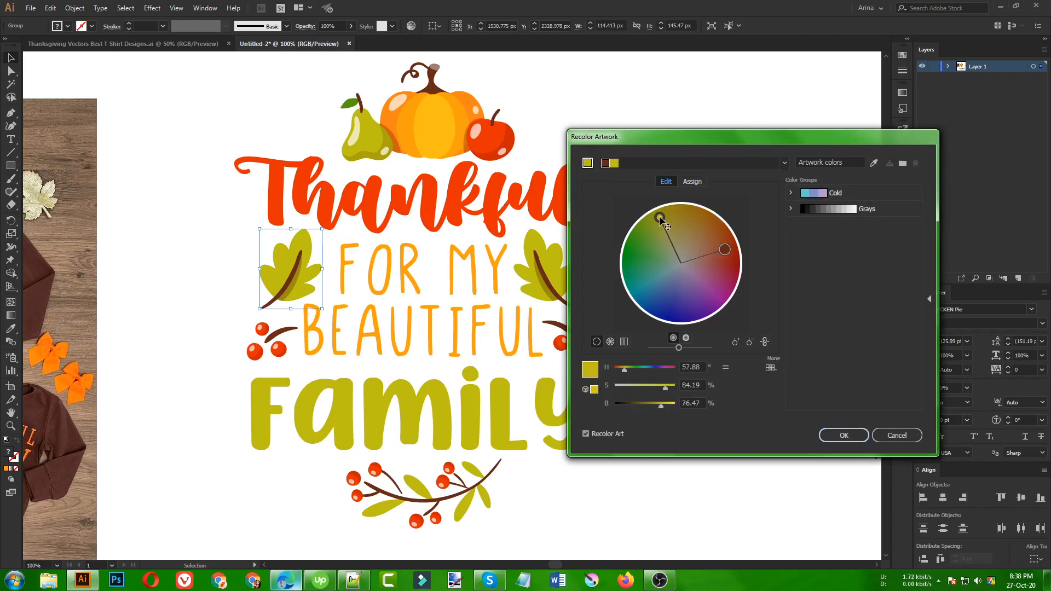
mouse_move(668, 406)
left_mouse_down()
mouse_move(704, 389)
mouse_move(659, 389)
mouse_move(668, 407)
mouse_move(643, 409)
mouse_move(675, 406)
mouse_move(668, 387)
left_mouse_up()
left_click_drag(659, 214, 683, 218)
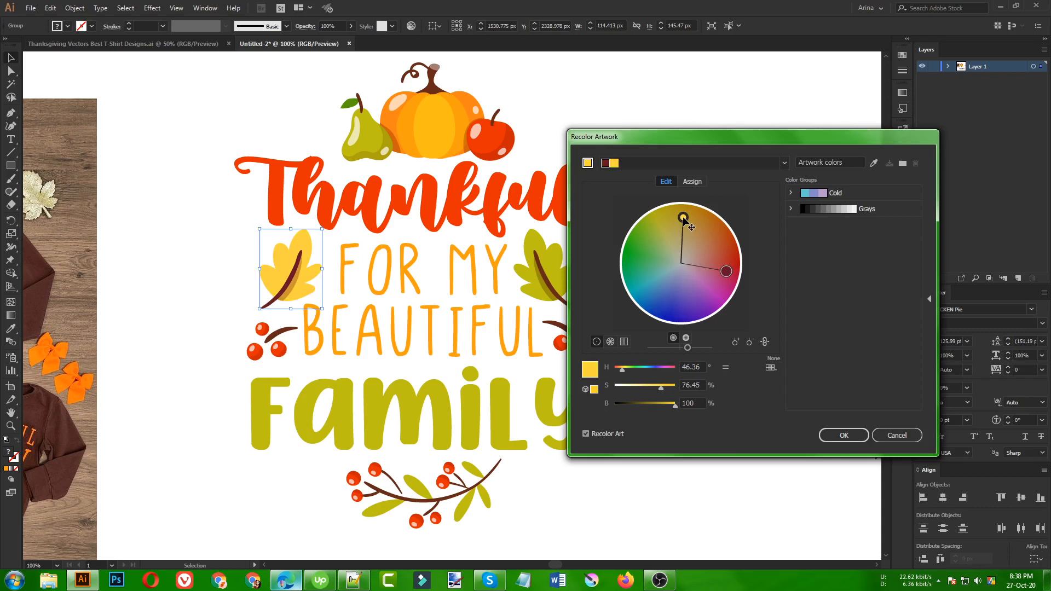
left_click(843, 435)
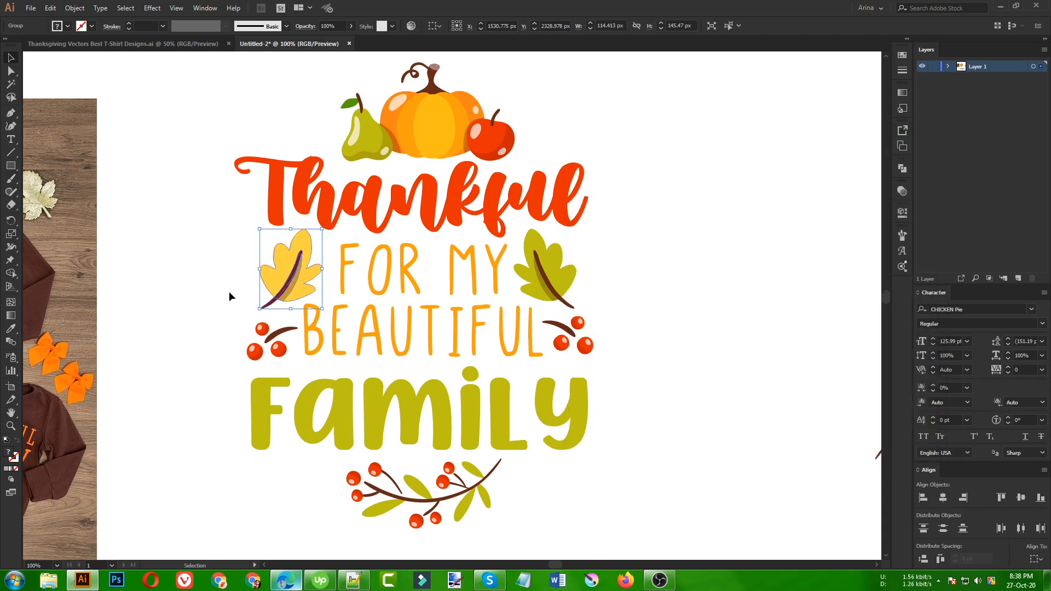
left_click(225, 296)
Draw a rectangle about 880 × 1000 px over the whole design and fill it black.
scroll(285, 325, "down", 1)
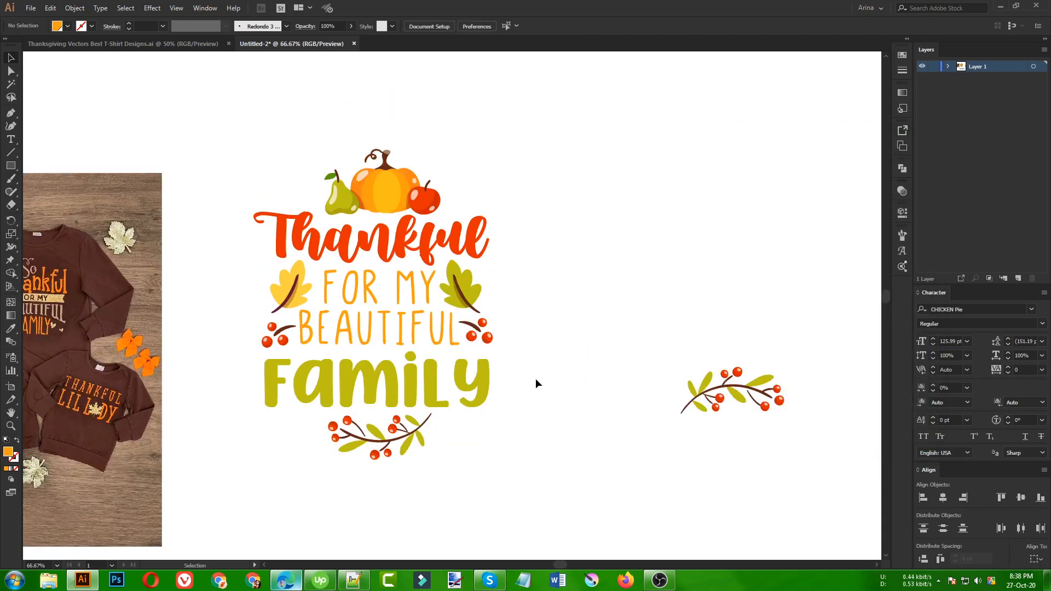
key("m")
left_click_drag(217, 132, 538, 497)
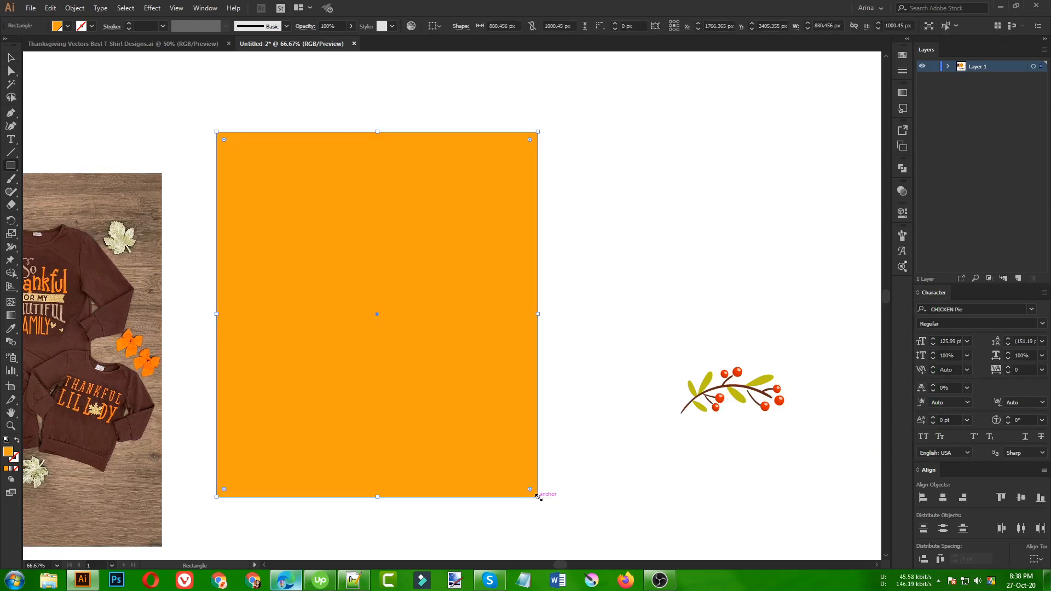
left_click(67, 26)
left_click(32, 46)
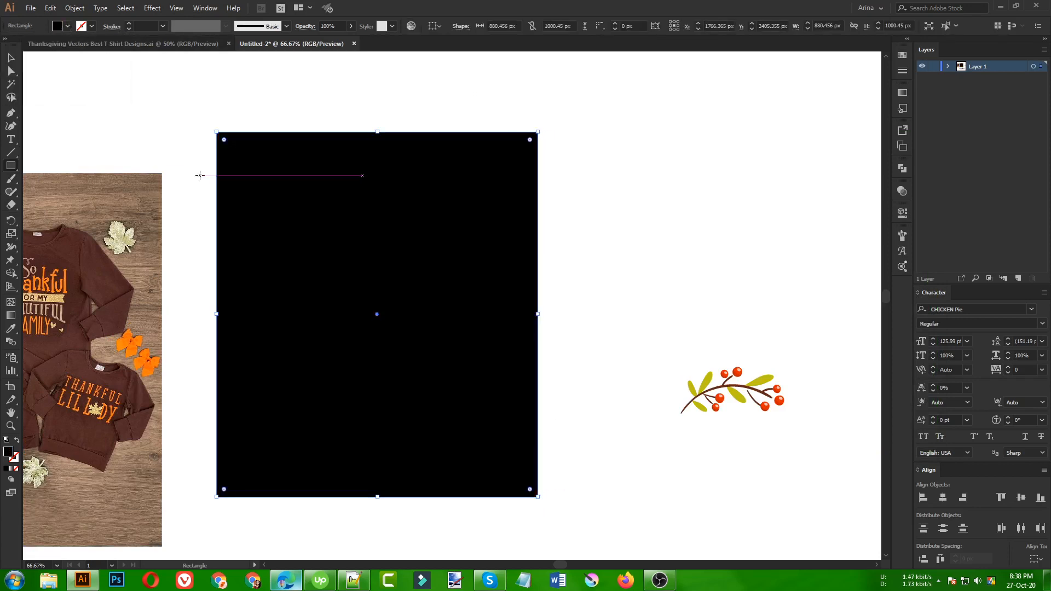
Place the black rectangle behind the text and vectors as a background.
key("v")
key("ctrl+x")
key("ctrl+b")
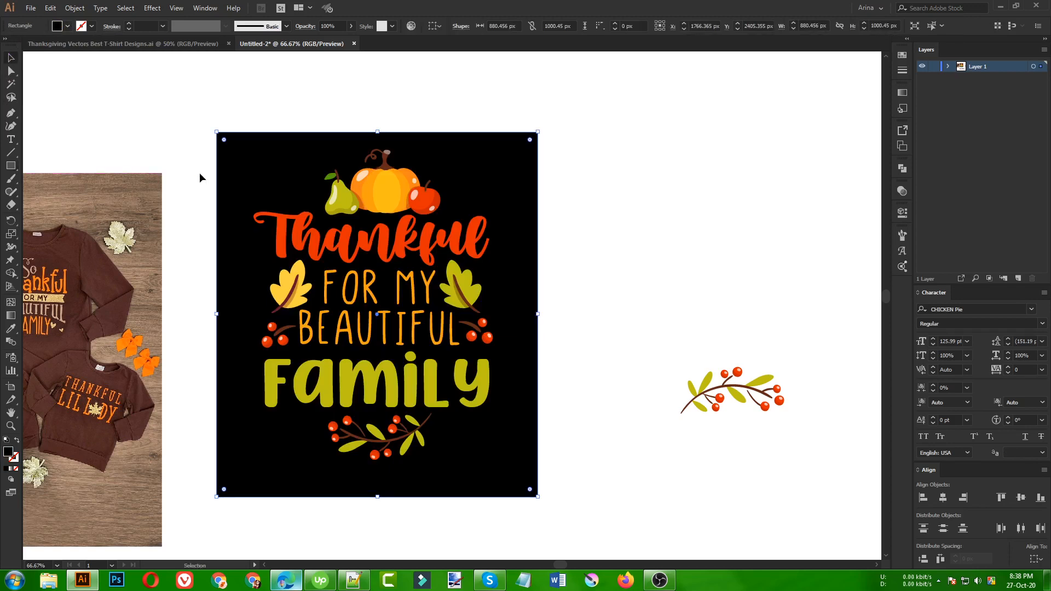
left_click(195, 171)
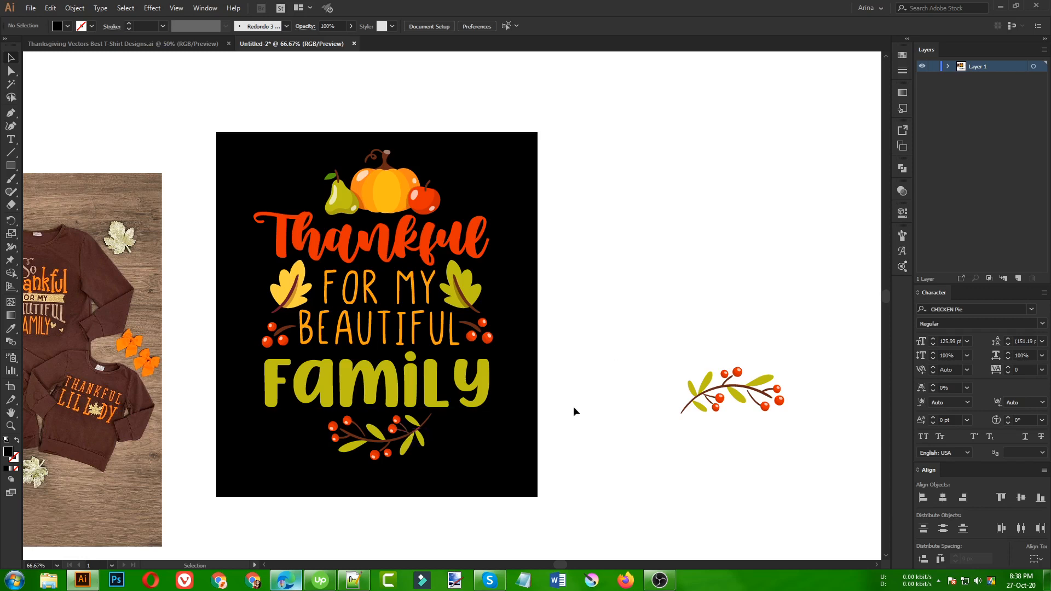
Recolour the leaves of the branch below "Family" to bright orange-yellow, with hue 43.1°, saturation 94.32% and brightness 100%.
left_click(416, 441)
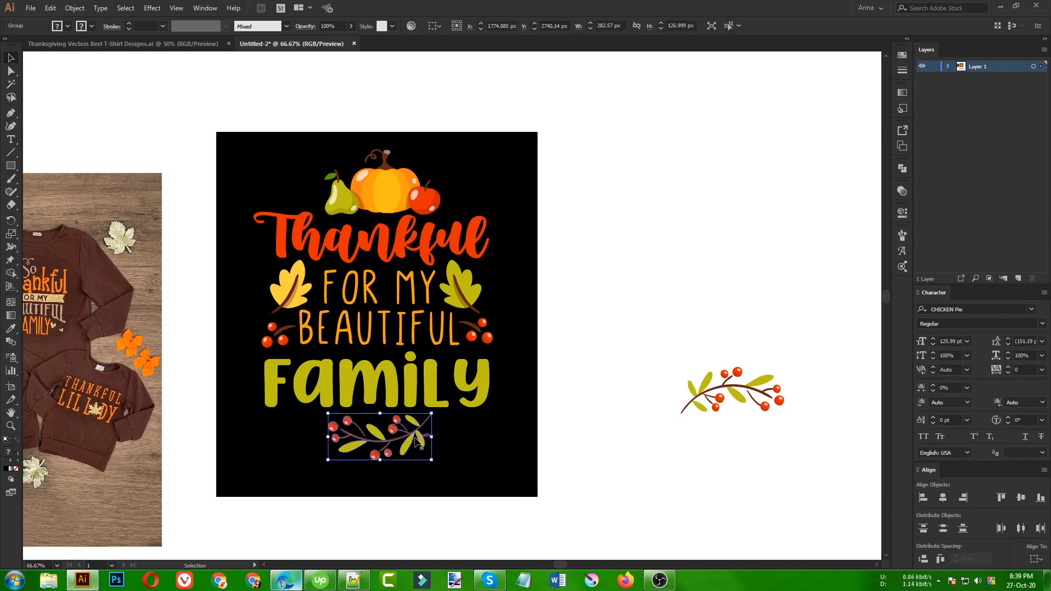
left_click(411, 26)
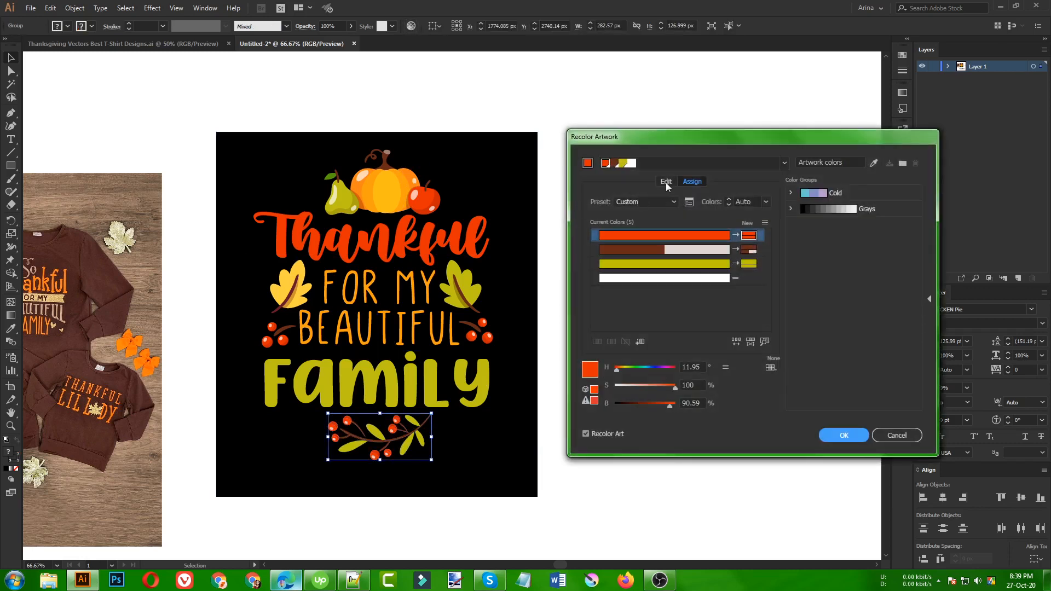
left_click(665, 182)
left_click(764, 342)
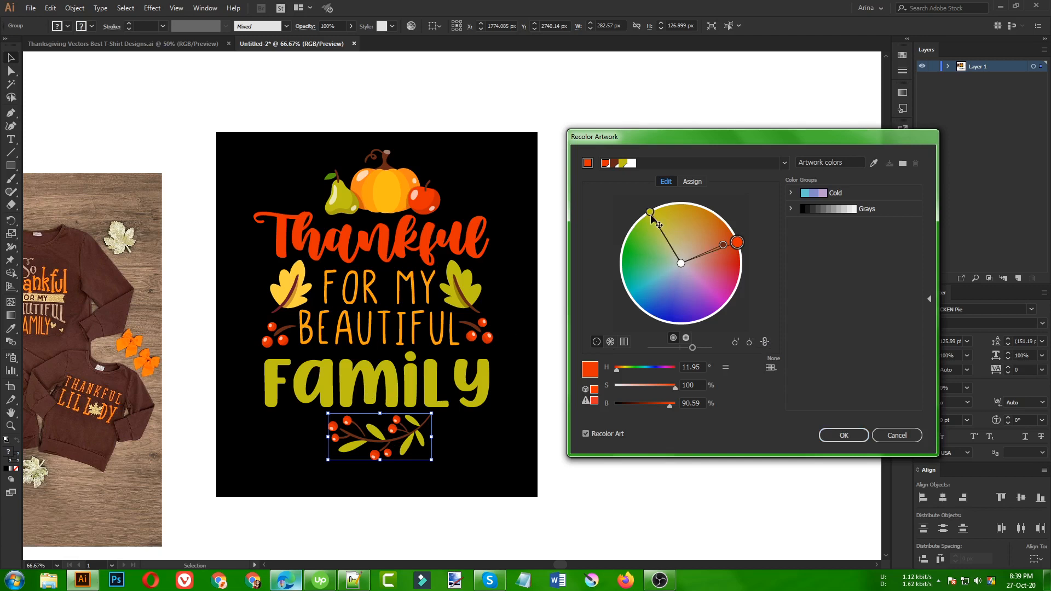
left_click_drag(650, 214, 682, 323)
left_click_drag(737, 242, 690, 206)
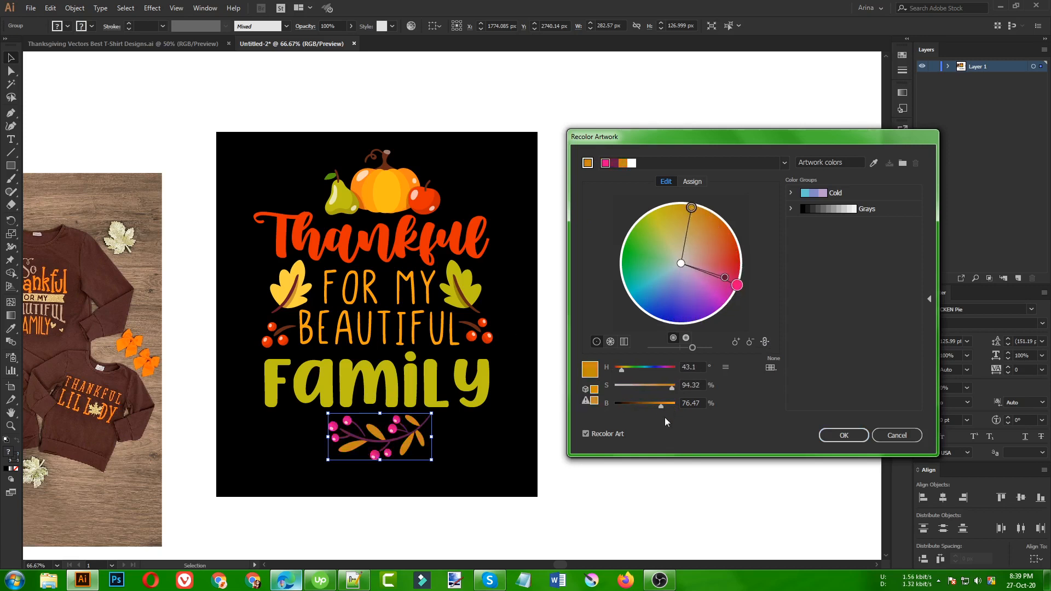
left_click_drag(662, 407, 683, 409)
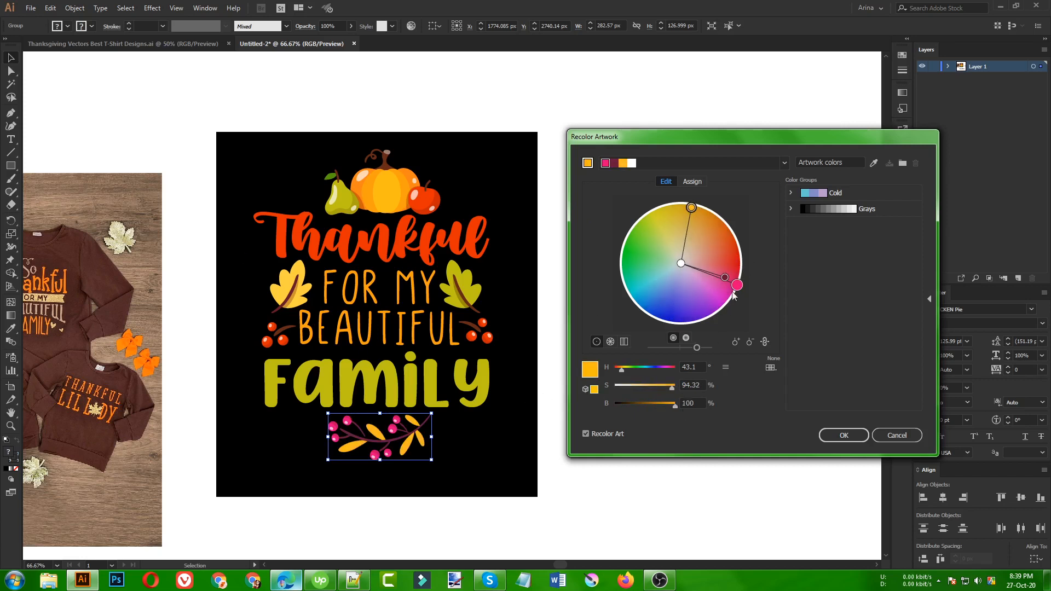
Unlink the harmony colours, turn the branch's berries yellow-green and its stem a muted brown, and apply the recolouring.
left_click(764, 341)
left_click_drag(736, 285, 660, 231)
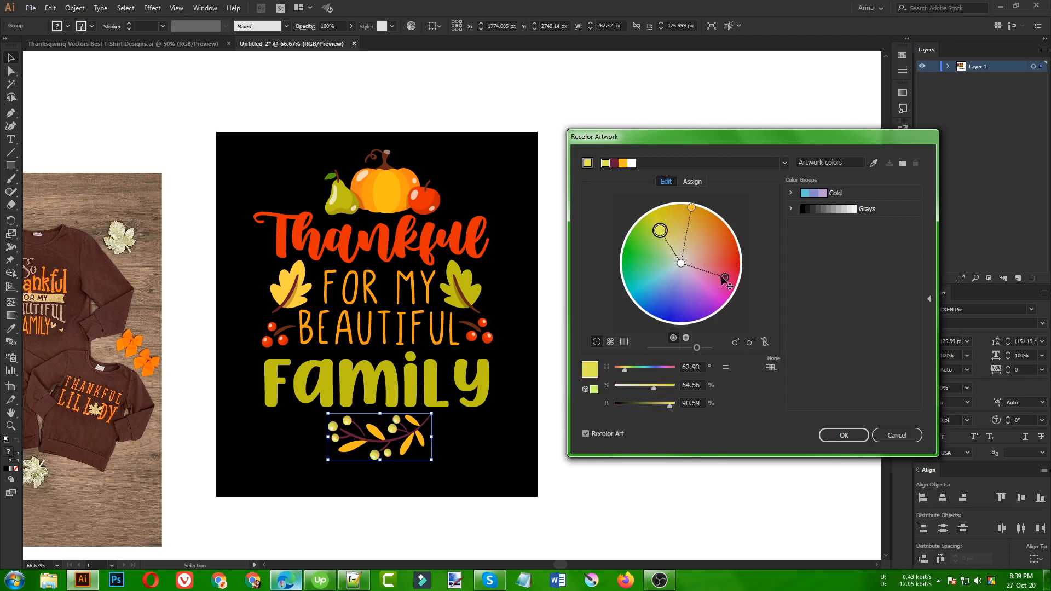
left_click_drag(725, 277, 655, 281)
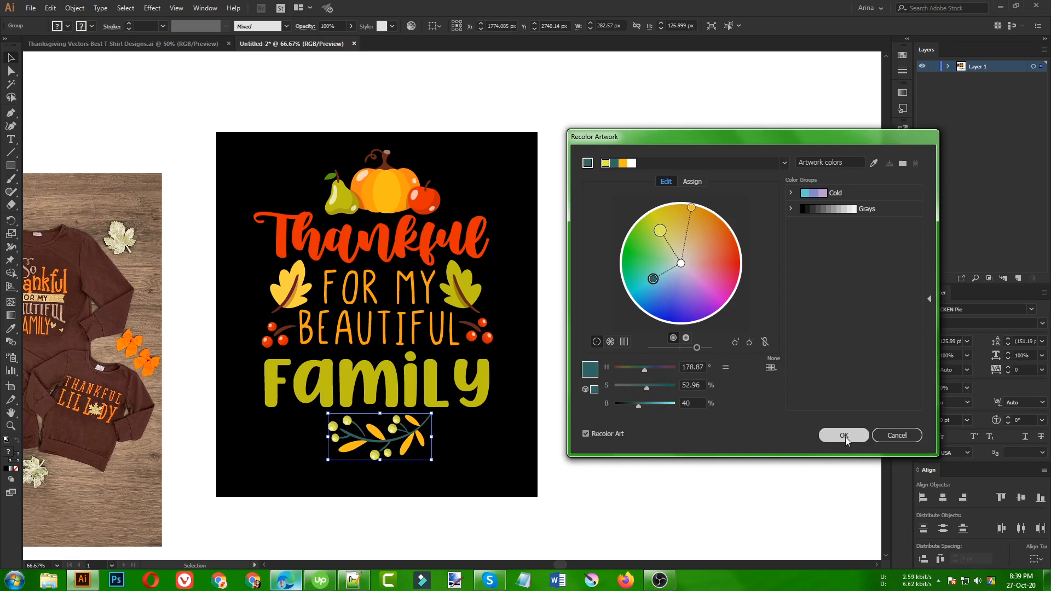
left_click_drag(654, 279, 710, 251)
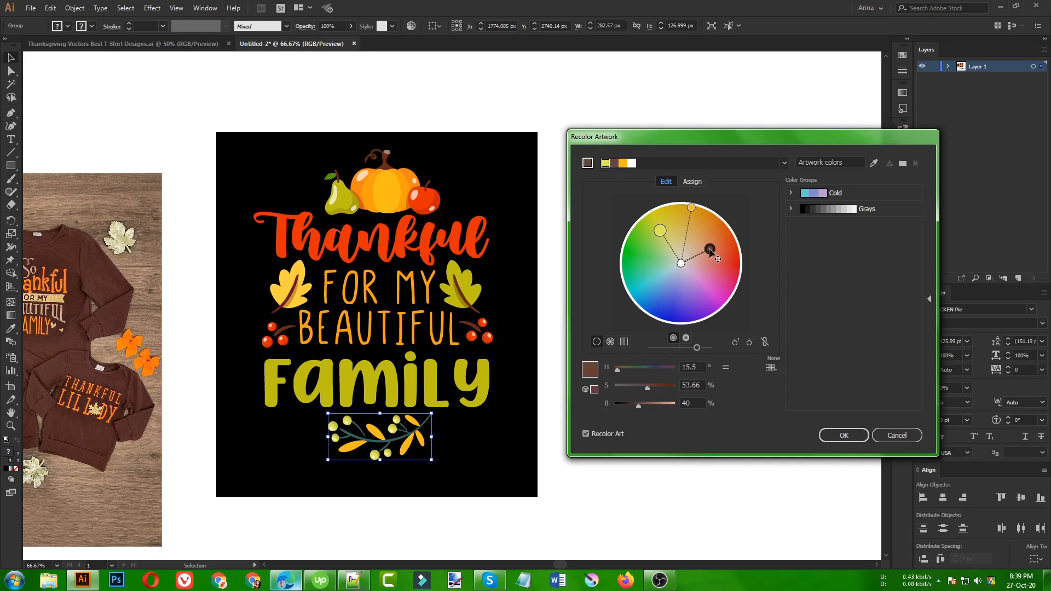
left_click(844, 435)
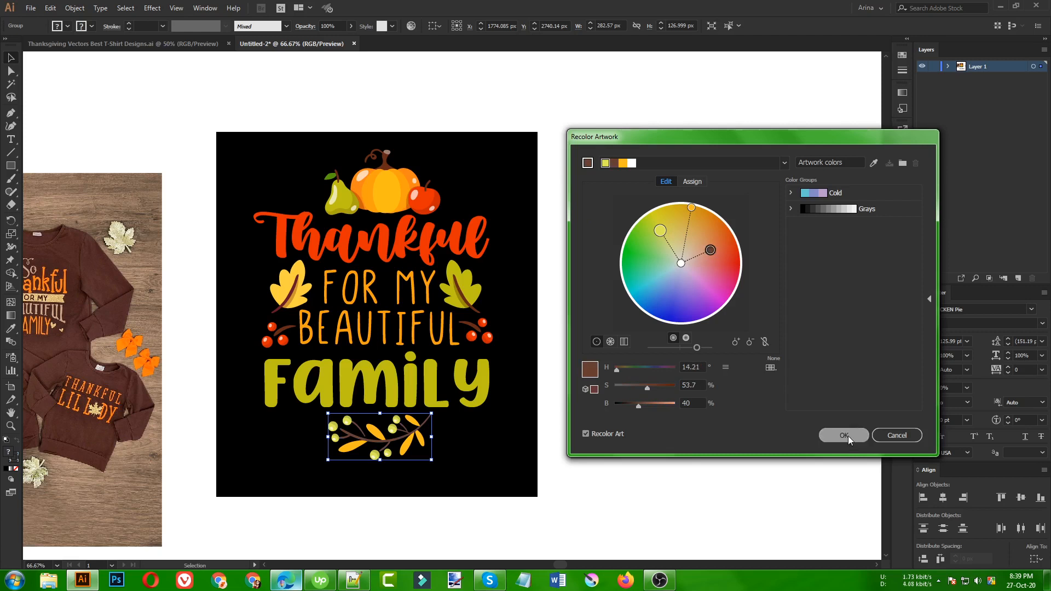
left_click(612, 457)
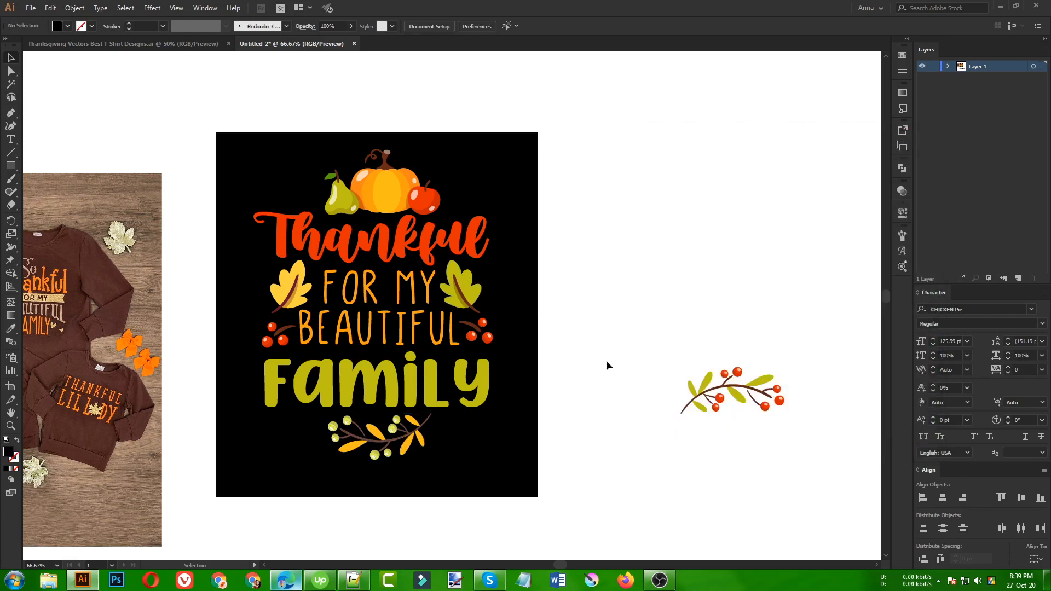
Nudge the two leaves on either side of "FOR MY" up slightly by the same amount.
scroll(347, 295, "up", 1)
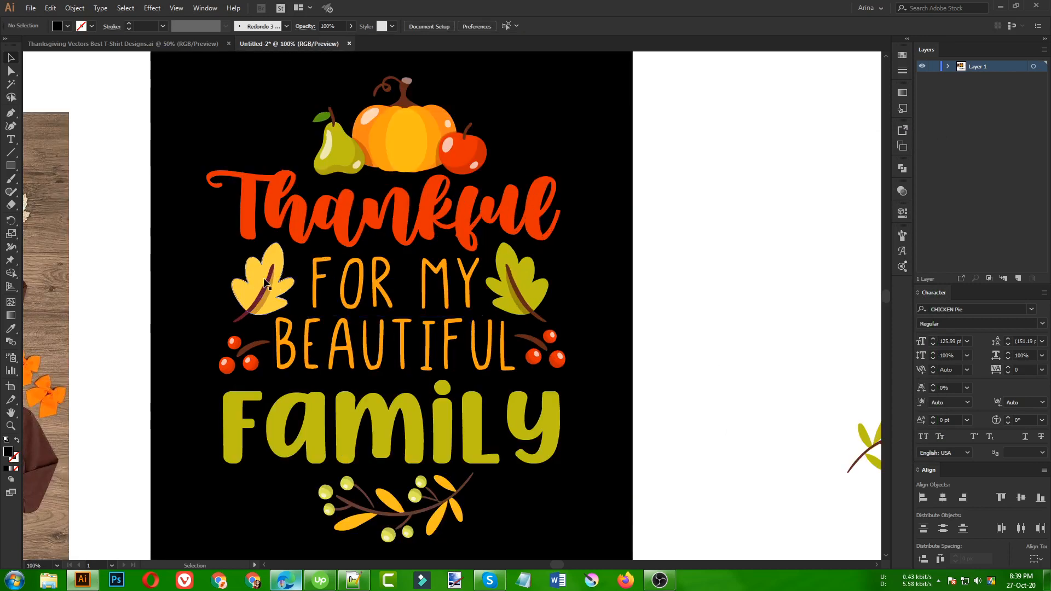
left_click(309, 286)
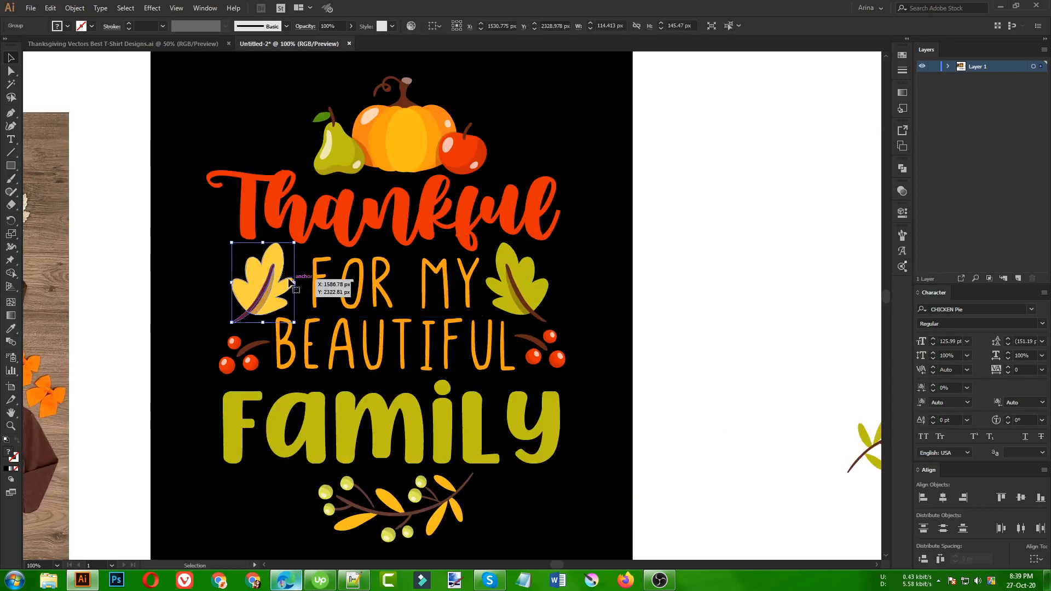
left_click(524, 288)
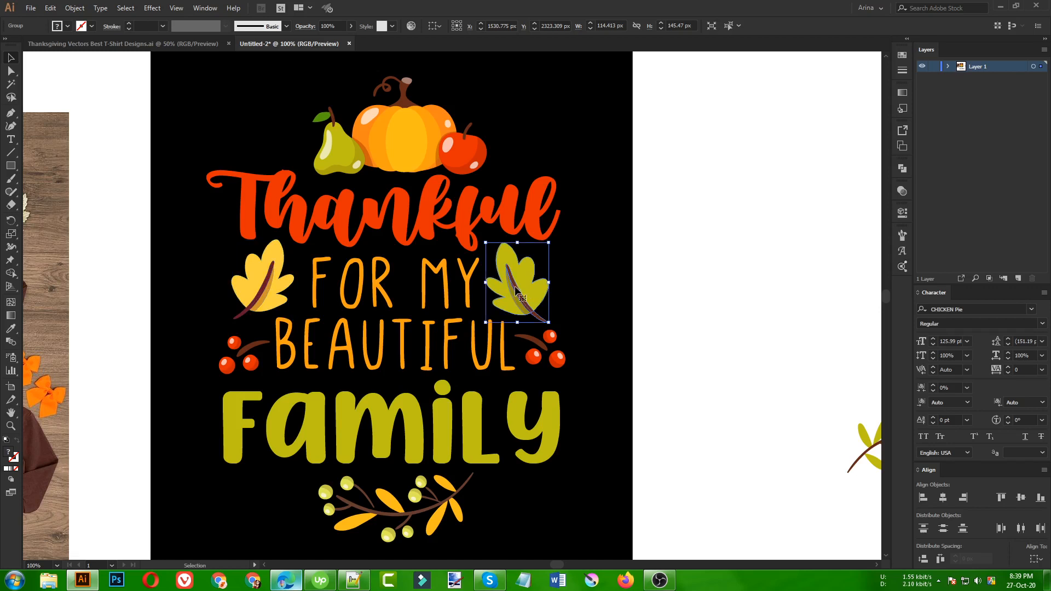
left_click(651, 313)
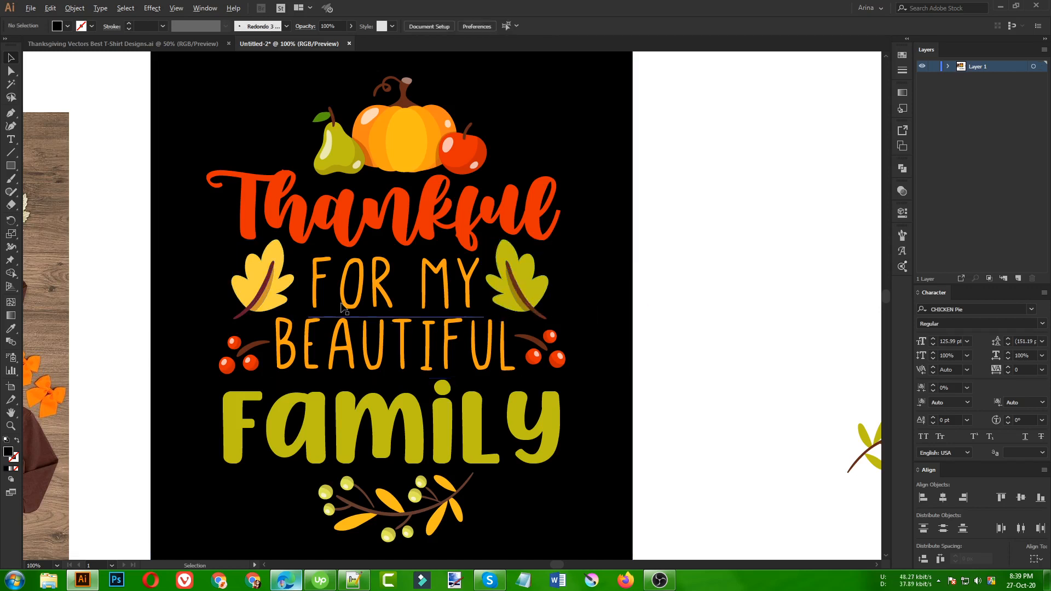
key("ctrl+minus")
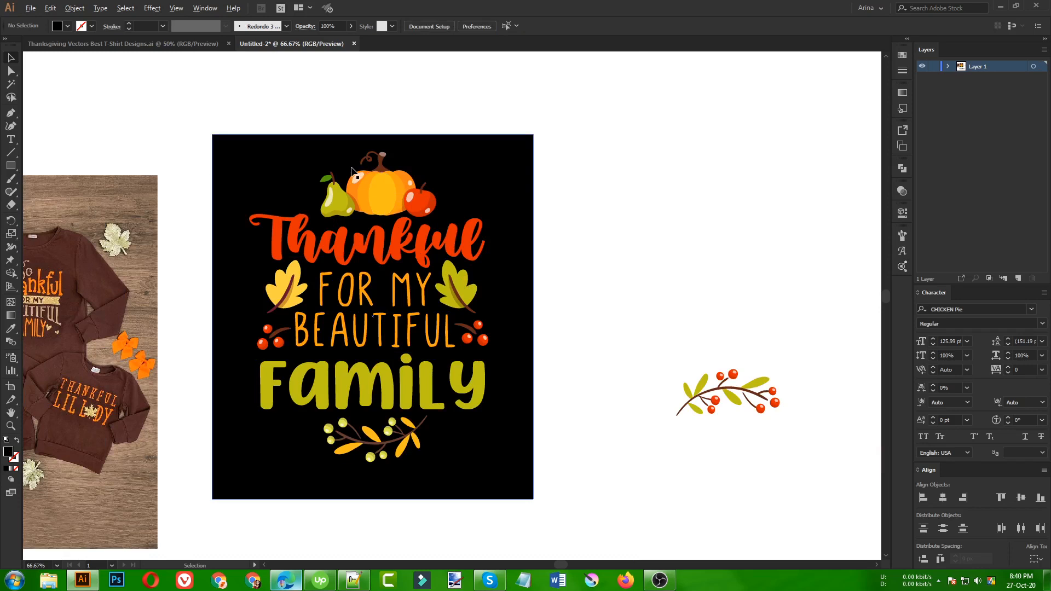
Look over the artwork in the Thanksgiving Vectors document, and return to the T-shirt design.
scroll(351, 169, "up", 1)
scroll(290, 166, "down", 1)
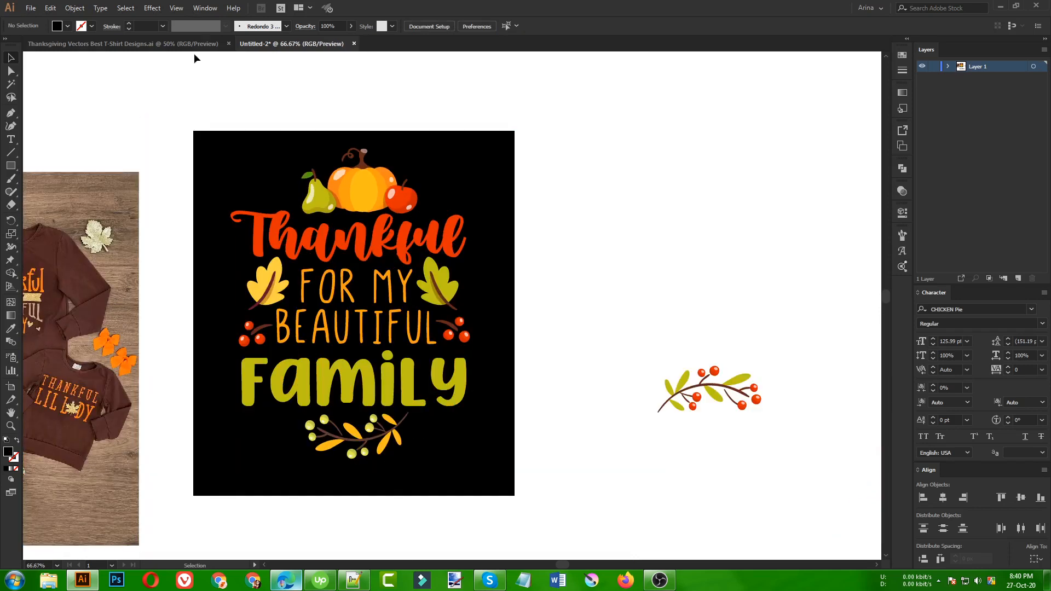
left_click(192, 43)
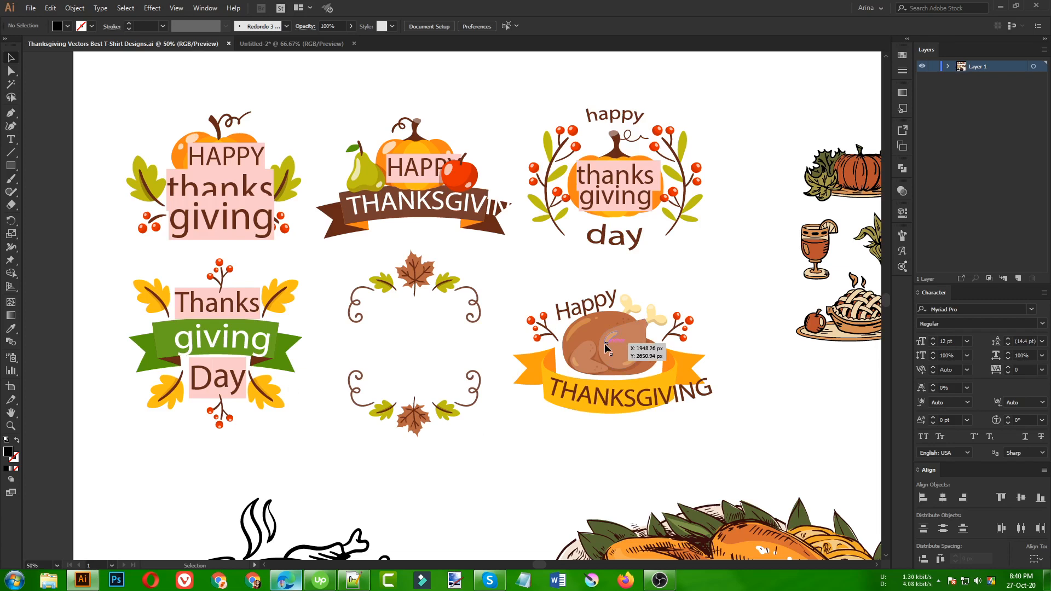
scroll(388, 337, "down", 1)
scroll(430, 389, "up", 1)
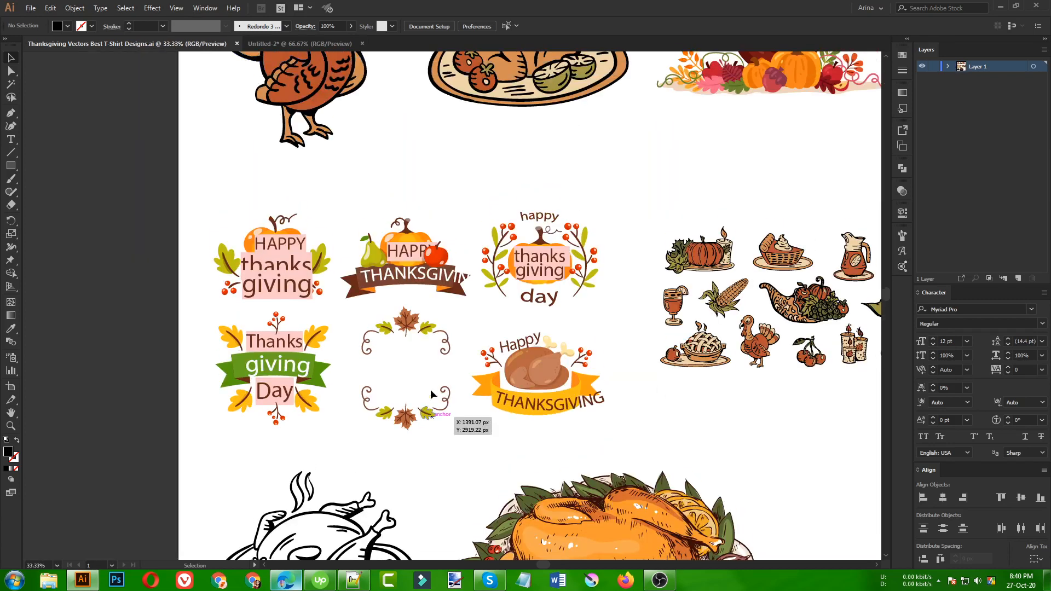
left_click(283, 44)
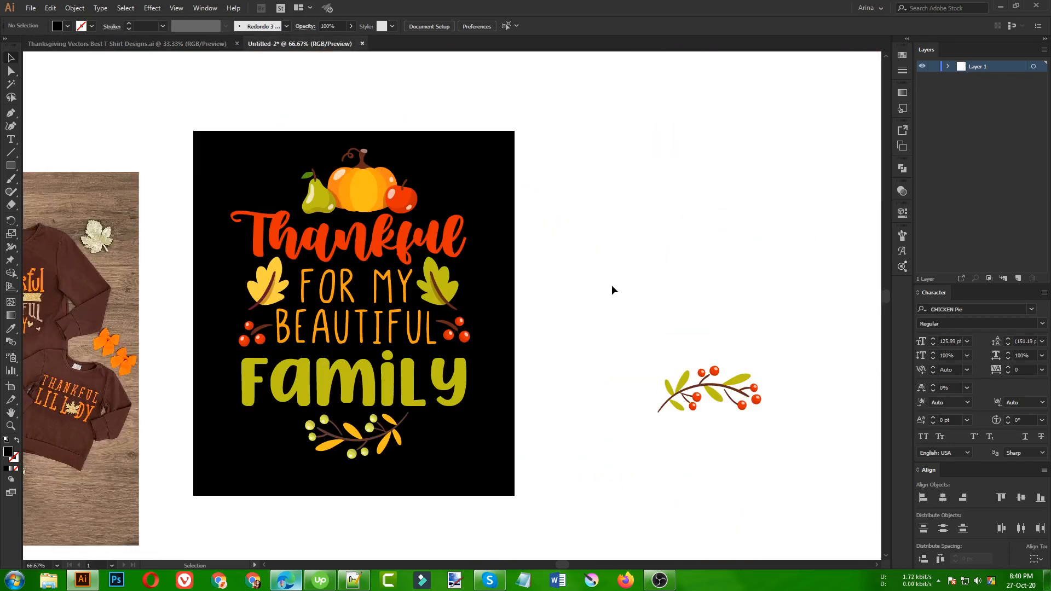
left_click_drag(199, 96, 506, 490)
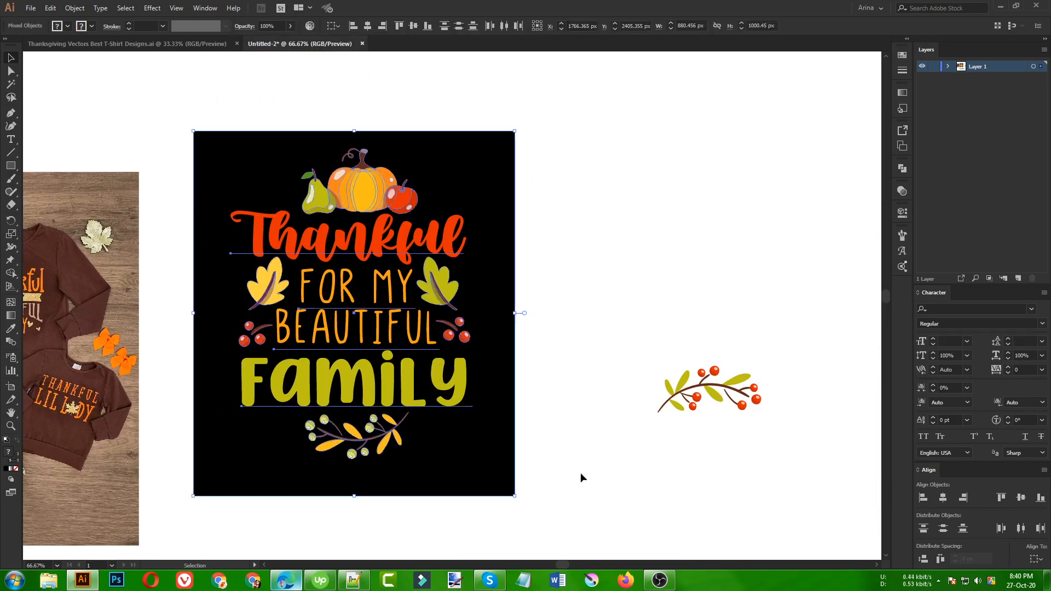
left_click(604, 226)
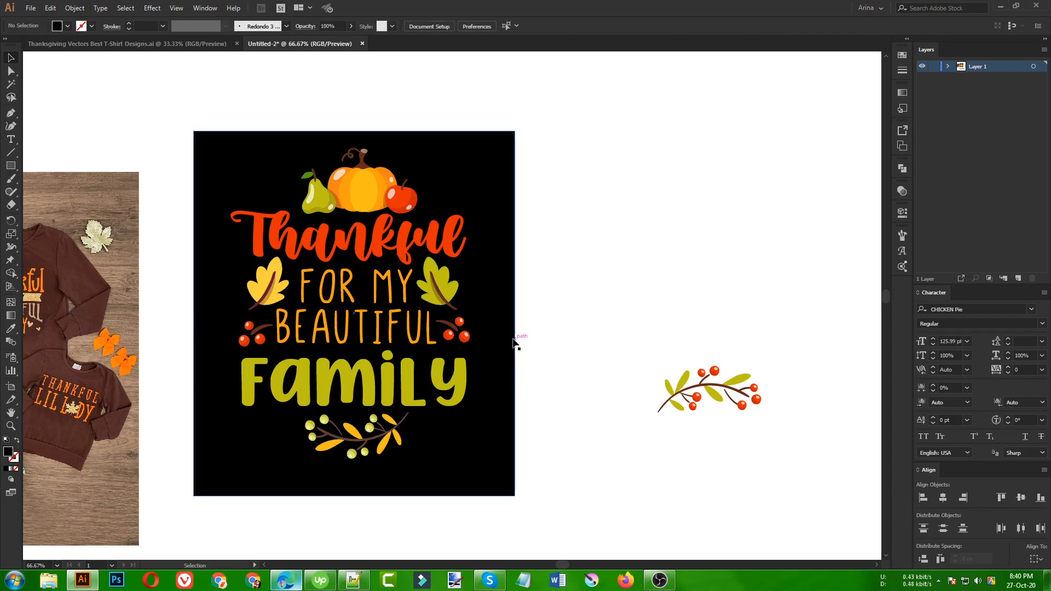
Delete the spare berry branch lying beside the black T-shirt design.
scroll(215, 286, "down", 1)
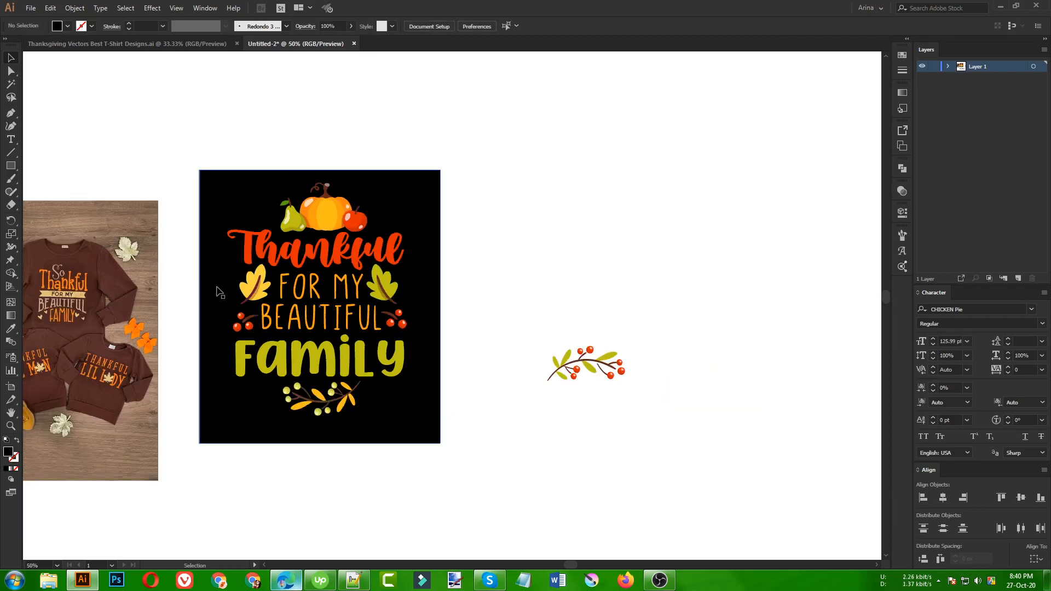
left_click_drag(492, 320, 728, 460)
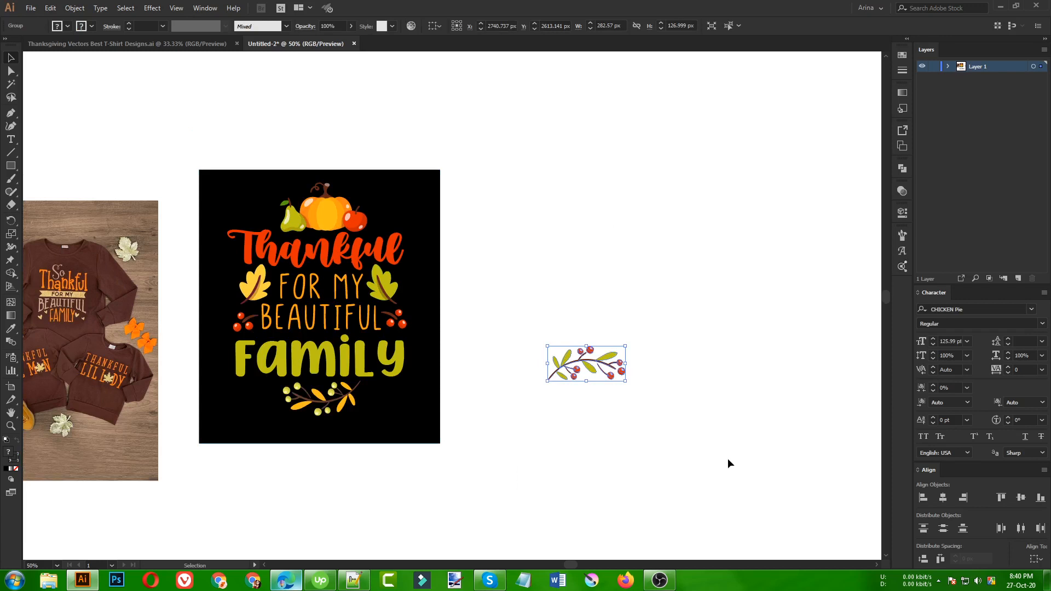
key("Delete")
Draw a circle of 692 px beside the black T-shirt design, with a black outline and no fill.
left_click_drag(547, 363, 445, 349)
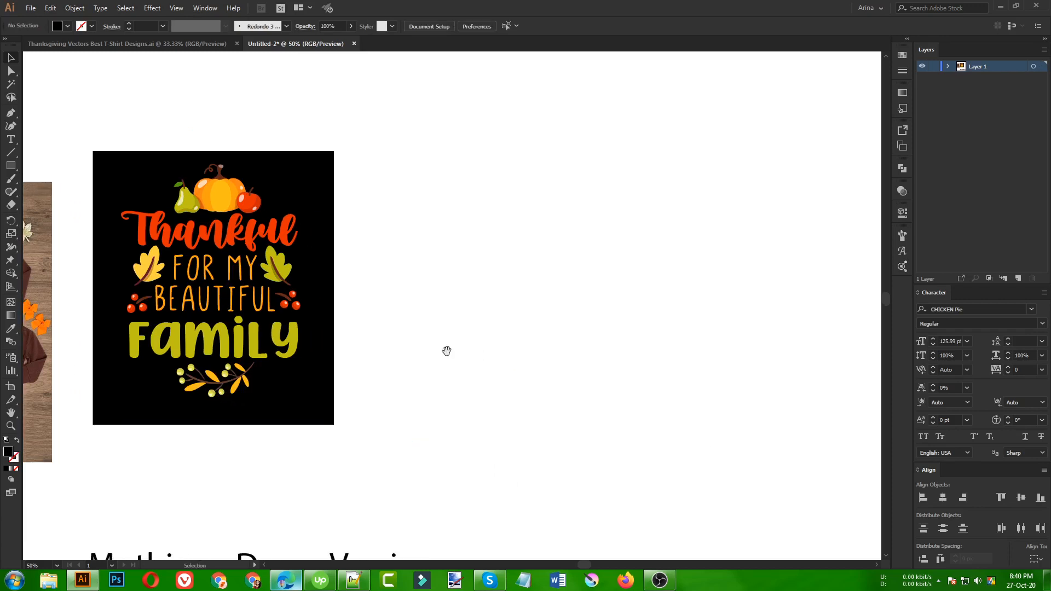
left_click_drag(10, 167, 54, 191)
left_click_drag(479, 260, 572, 326)
key("shift+x")
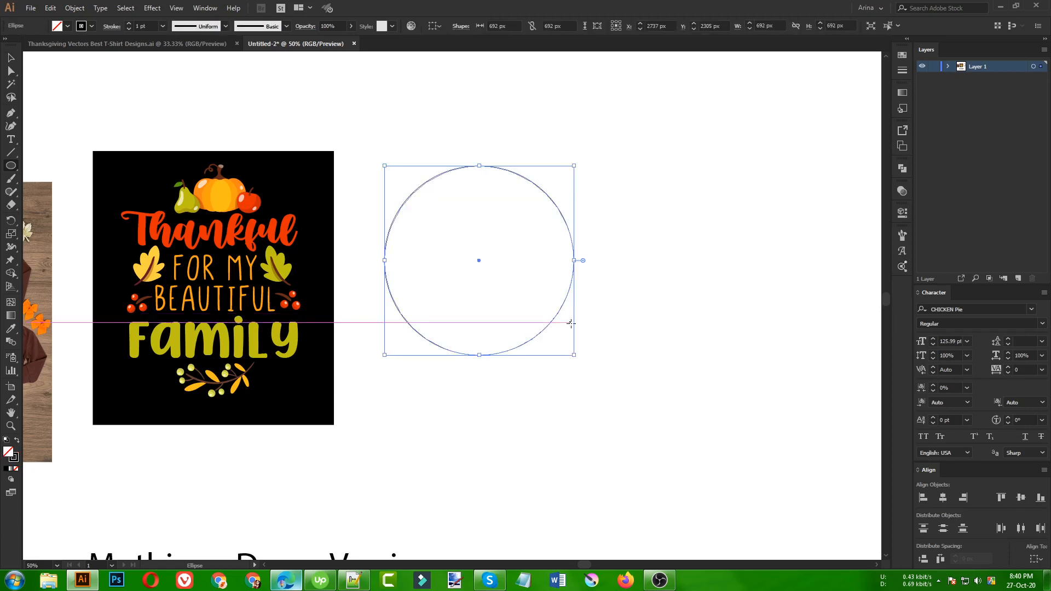
key("v")
left_click_drag(567, 299, 602, 320)
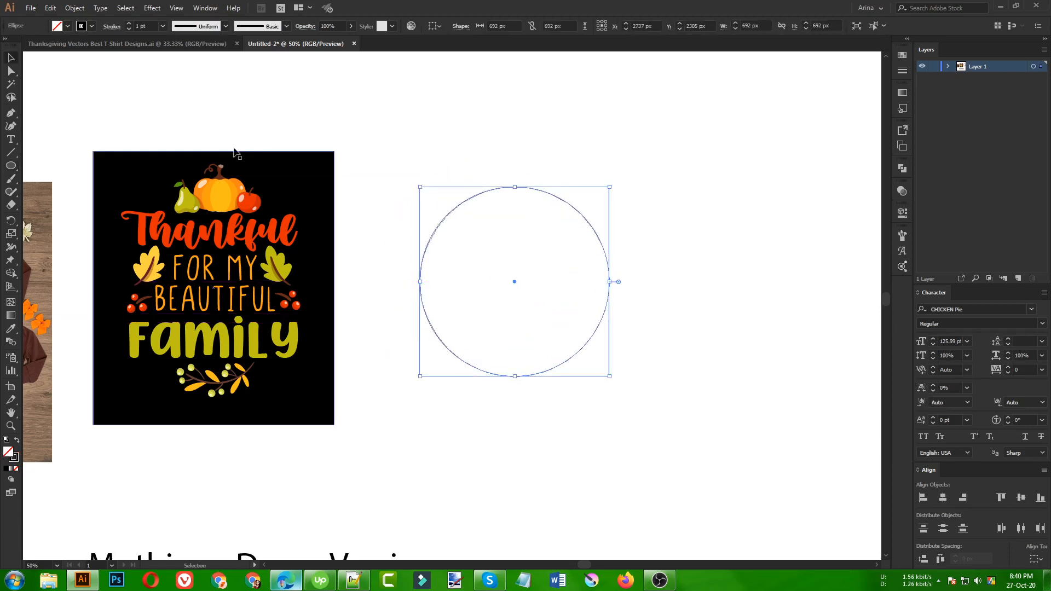
Thicken the circle's outline to 10 pt.
left_click(410, 166)
left_click_drag(410, 166, 478, 261)
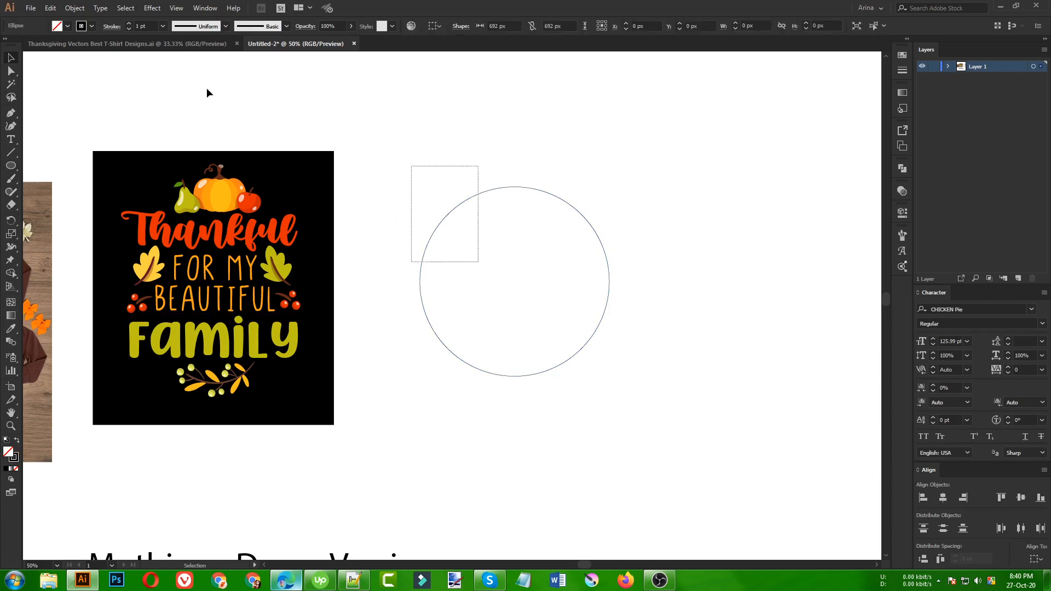
scroll(141, 26, "up", 9)
left_click(408, 163)
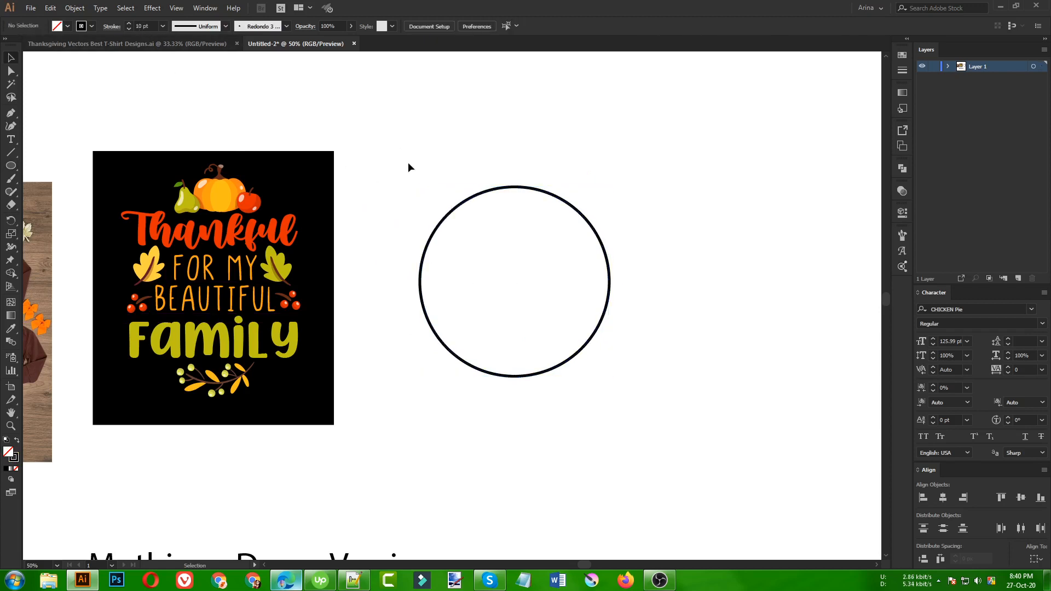
left_click_drag(393, 175, 496, 333)
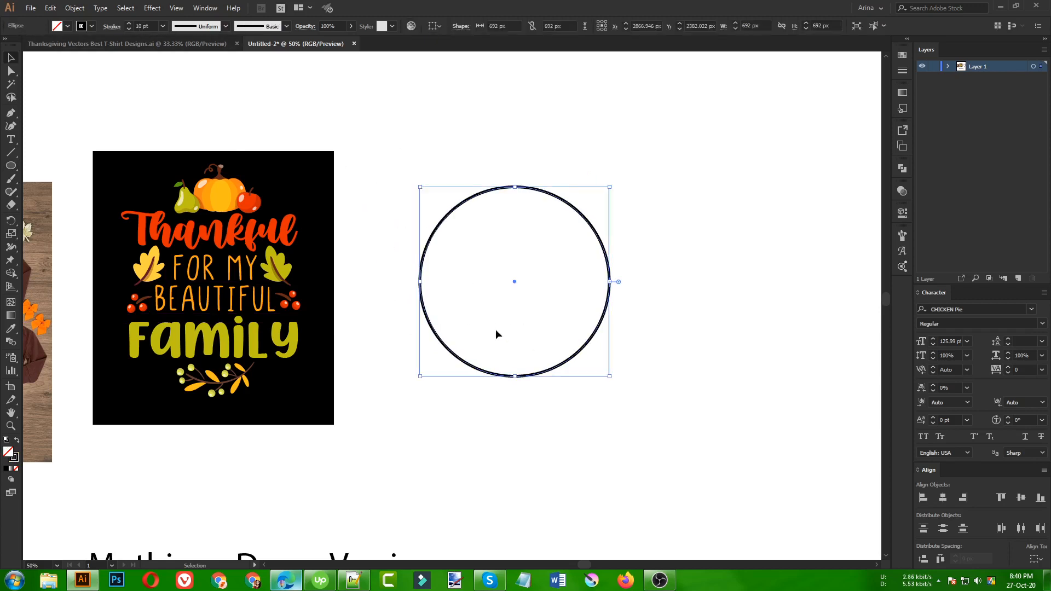
left_click(374, 254)
Place the text "Thankful" along the circle's path in the font, size and red colour of the existing "Thankful" line.
left_click(247, 233)
key("a")
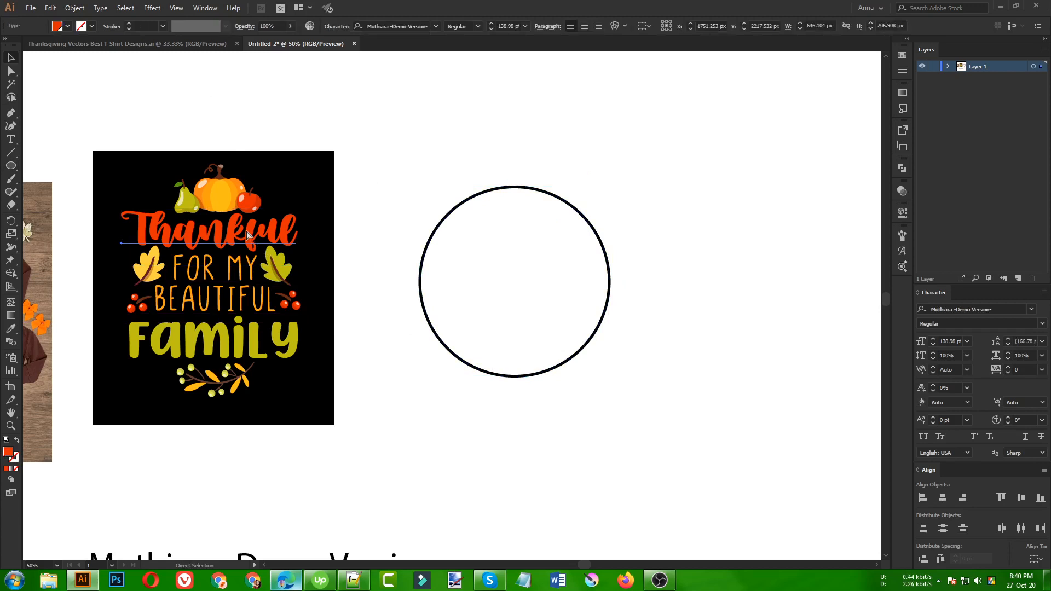
key("v")
left_click(409, 223)
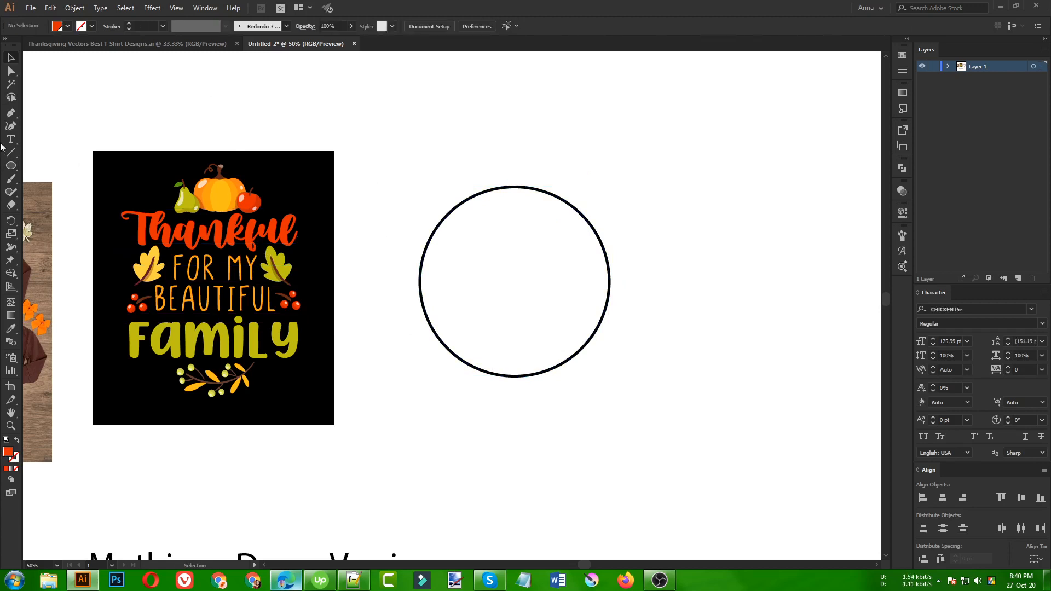
left_click(10, 139)
left_click(59, 165)
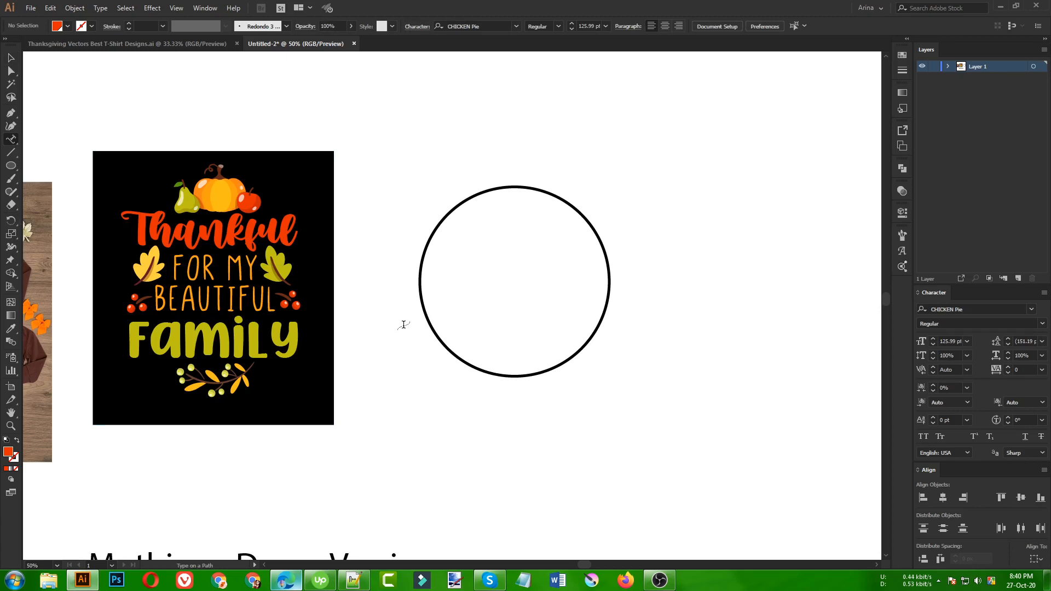
left_click(420, 280)
type("Thankful")
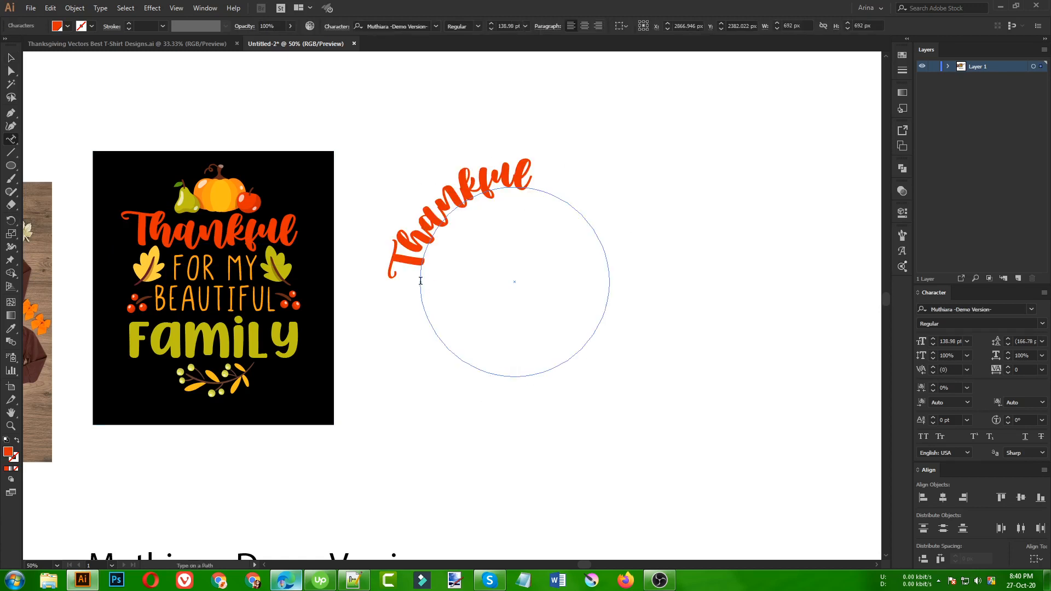
Change the font of the curved "Thankful" text to Explorer Condensed Regular.
left_click(11, 57)
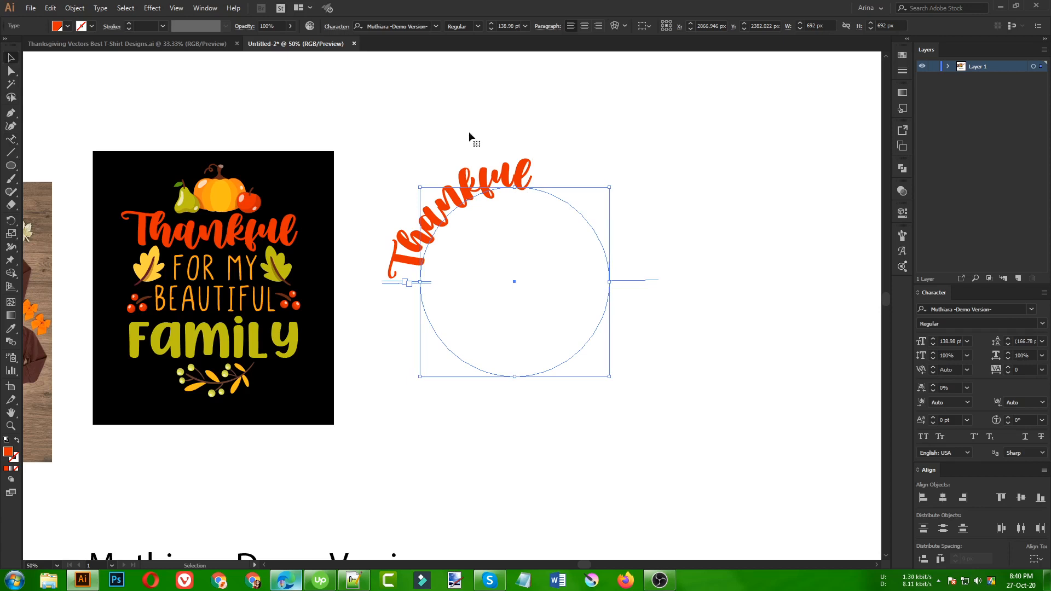
left_click(402, 26)
type("ex")
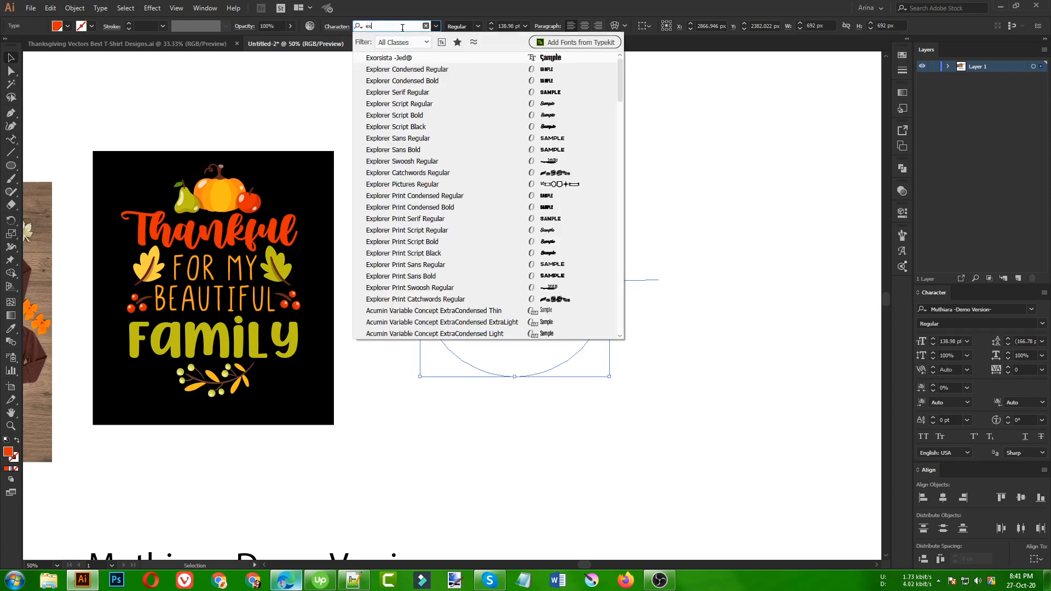
left_click(403, 70)
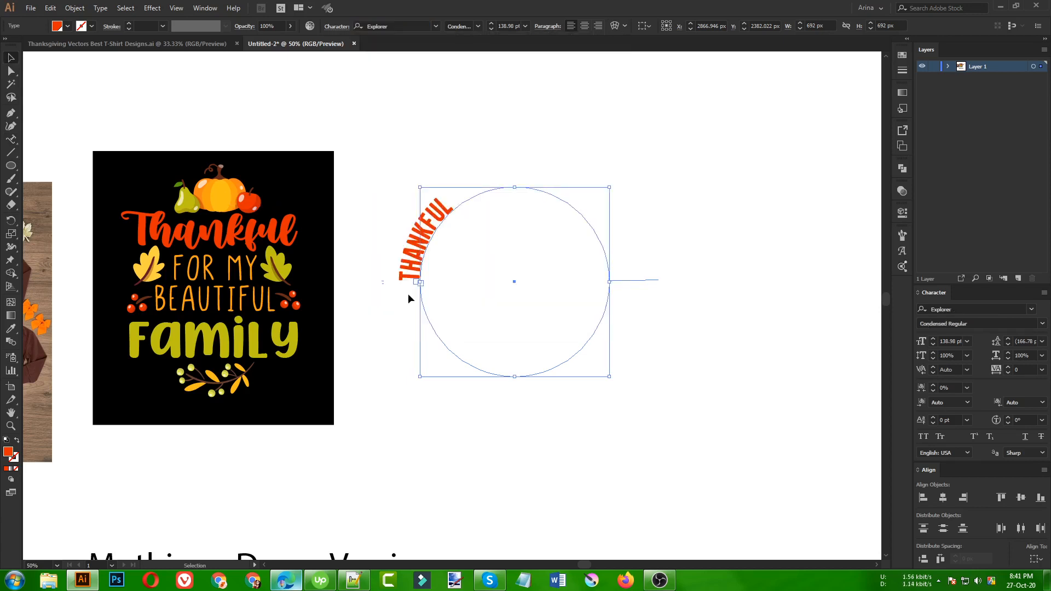
Centre the curved "THANKFUL" over the circle's upper half, at 240 pt with tracking of 50.
key("Left")
key("Right")
left_click_drag(399, 284, 650, 280)
left_click(583, 26)
scroll(513, 26, "up", 10)
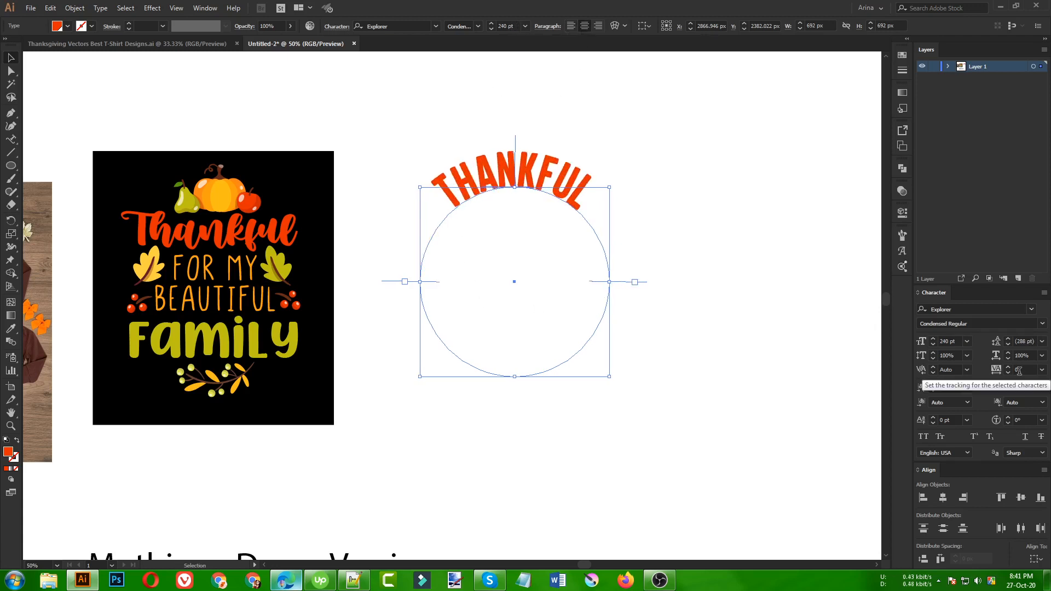
scroll(1020, 371, "up", 5)
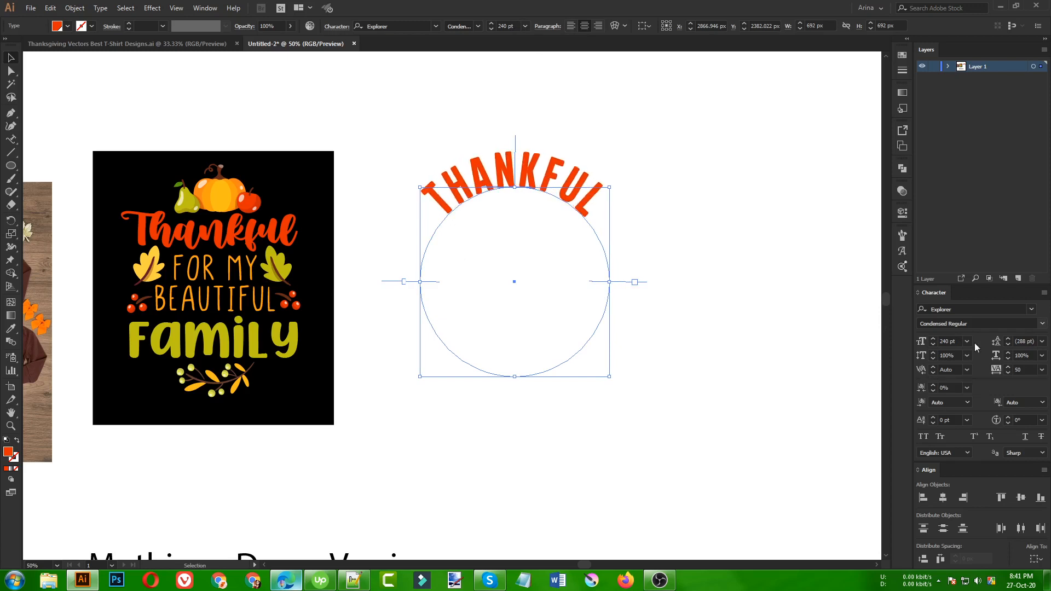
Duplicate the curved text in place, flip the copy inside the circle's lower half, and change its wording to "FAMILY".
key("ctrl")
left_click_drag(516, 124, 514, 344)
double_click(539, 355)
double_click(539, 355)
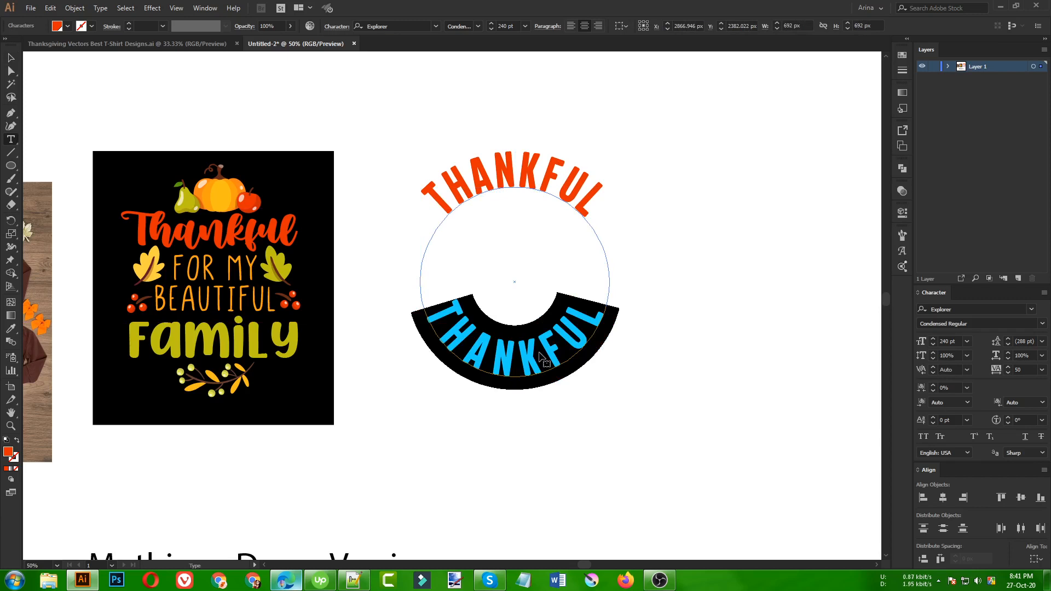
type("FAMILY")
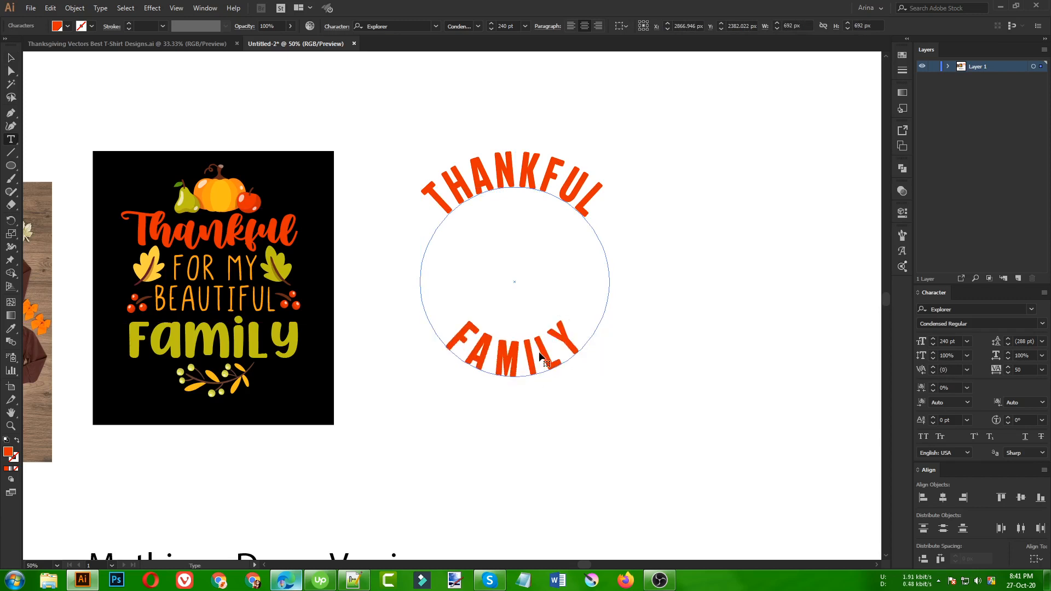
left_click(11, 57)
Set the baseline shift of the curved "FAMILY" to -130 pt to move it outside the circle.
mouse_move(412, 430)
left_mouse_down()
mouse_move(509, 406)
mouse_move(422, 413)
left_mouse_up()
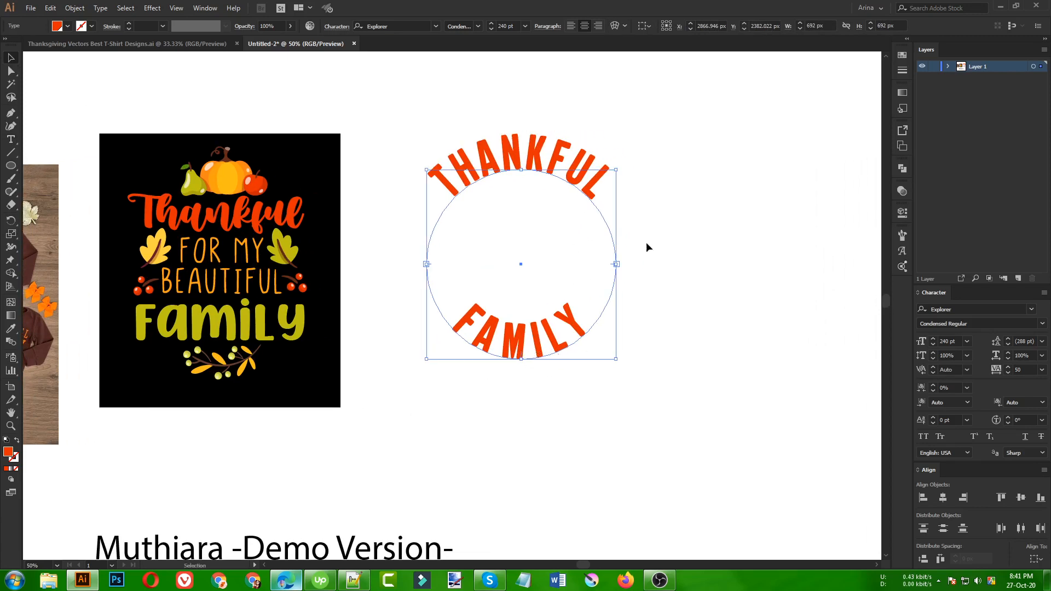
scroll(671, 214, "up", 1)
scroll(492, 340, "down", 1)
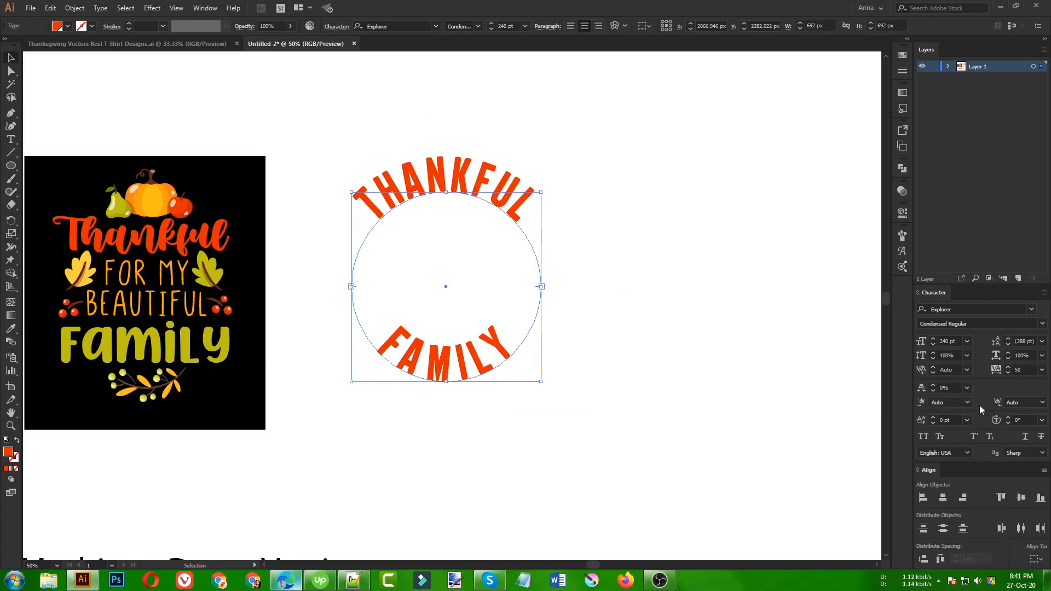
scroll(950, 420, "down", 13)
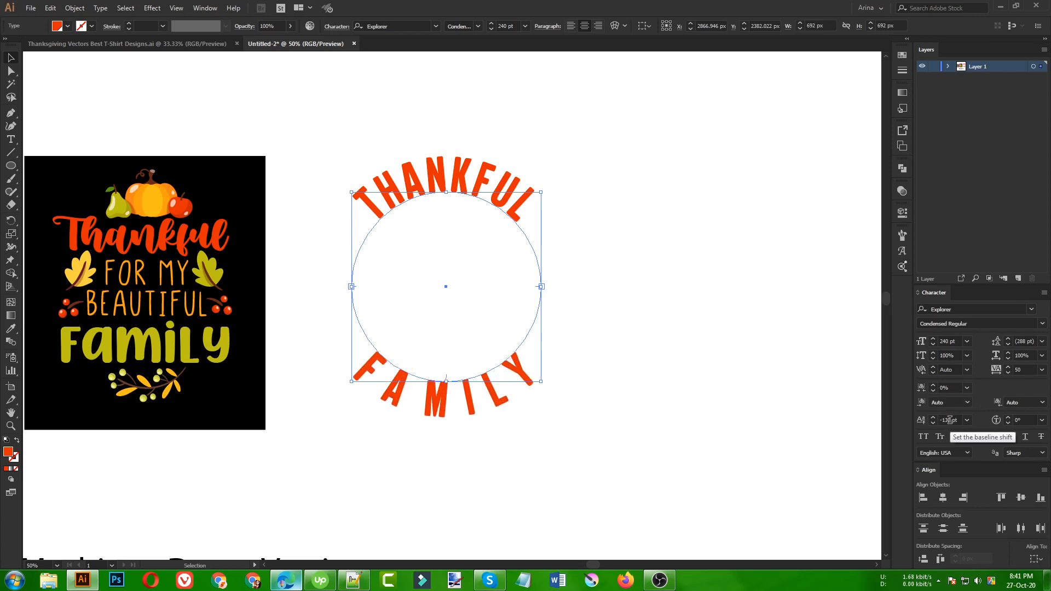
Replace the lower curved word with "BEAUTIFUL" and tighten its tracking to -40.
double_click(464, 399)
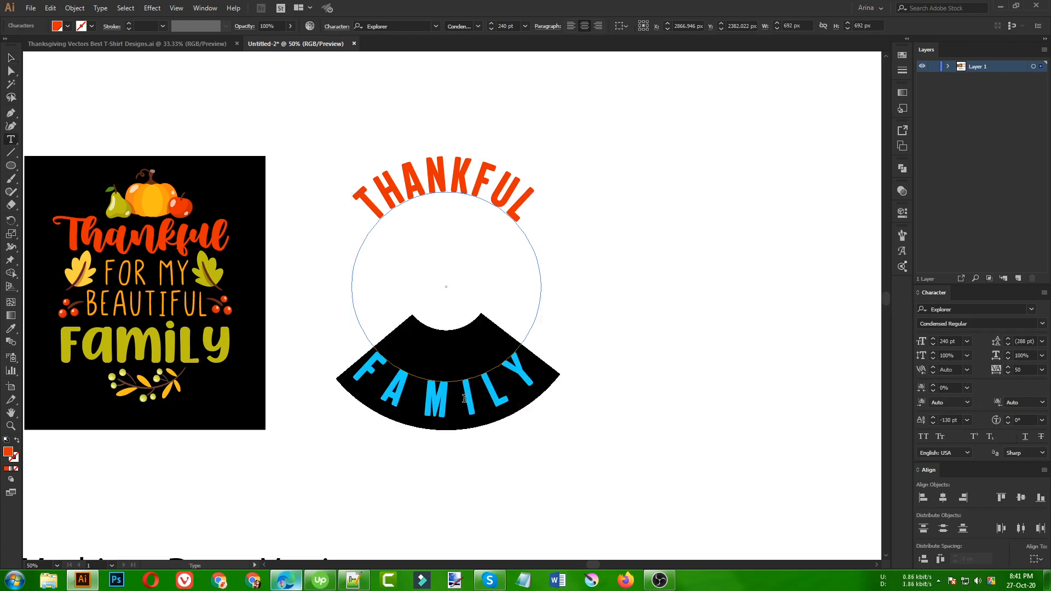
type("BEA")
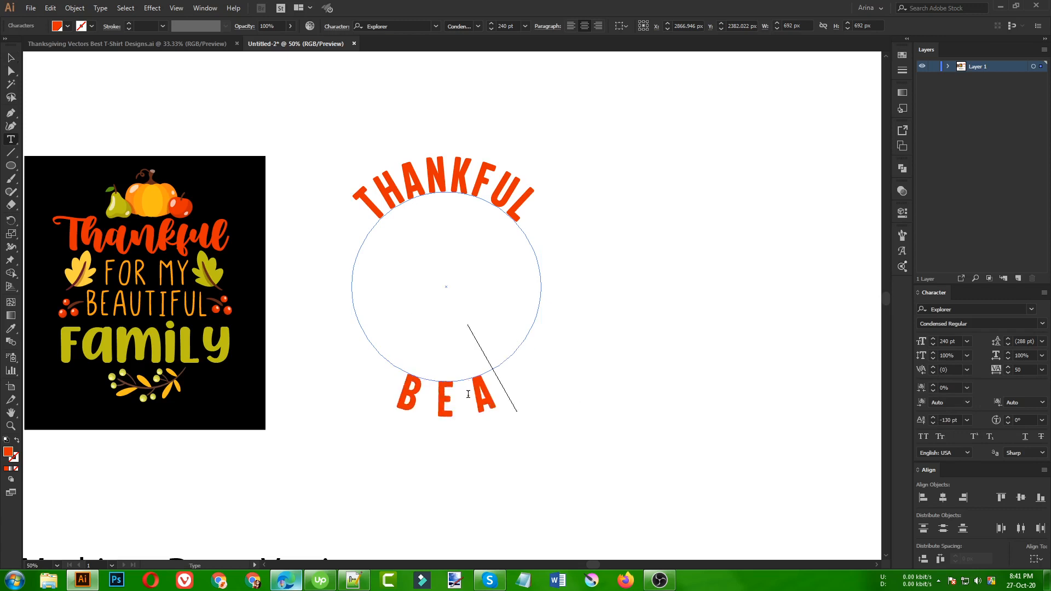
type("UTIFUL")
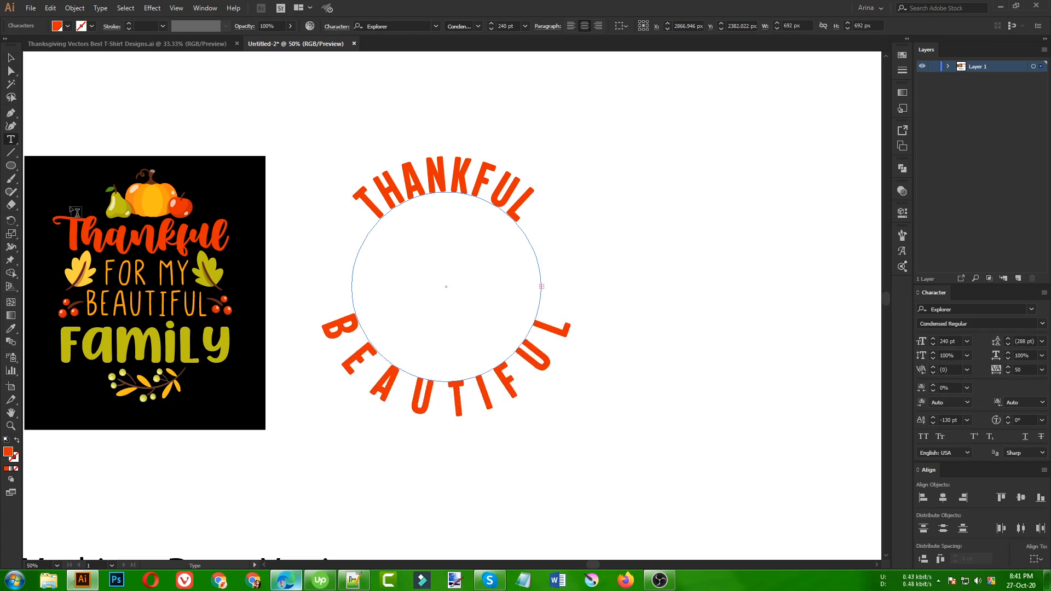
left_click(6, 57)
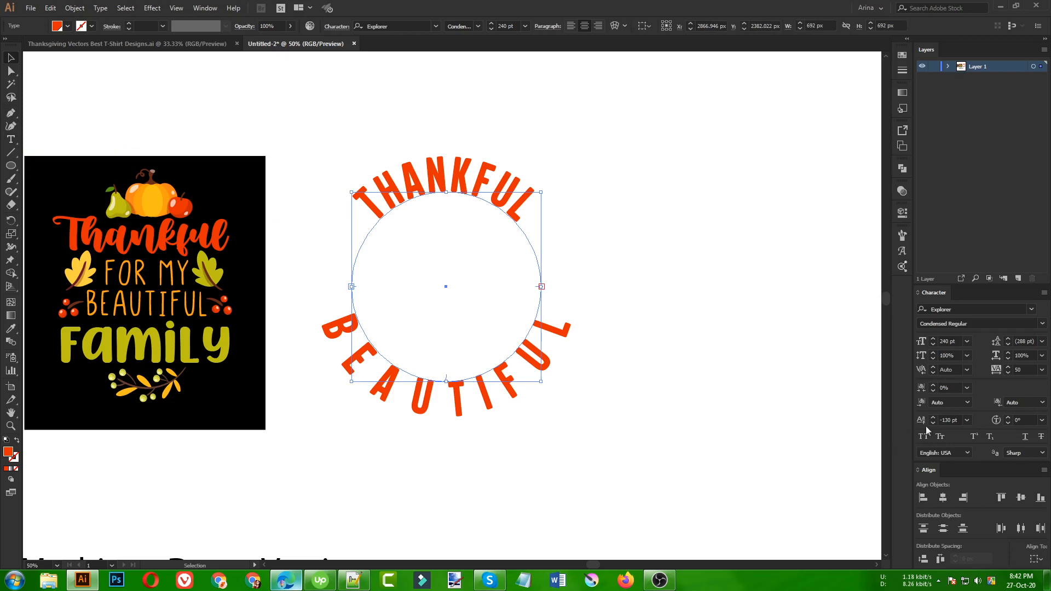
scroll(1028, 369, "down", 7)
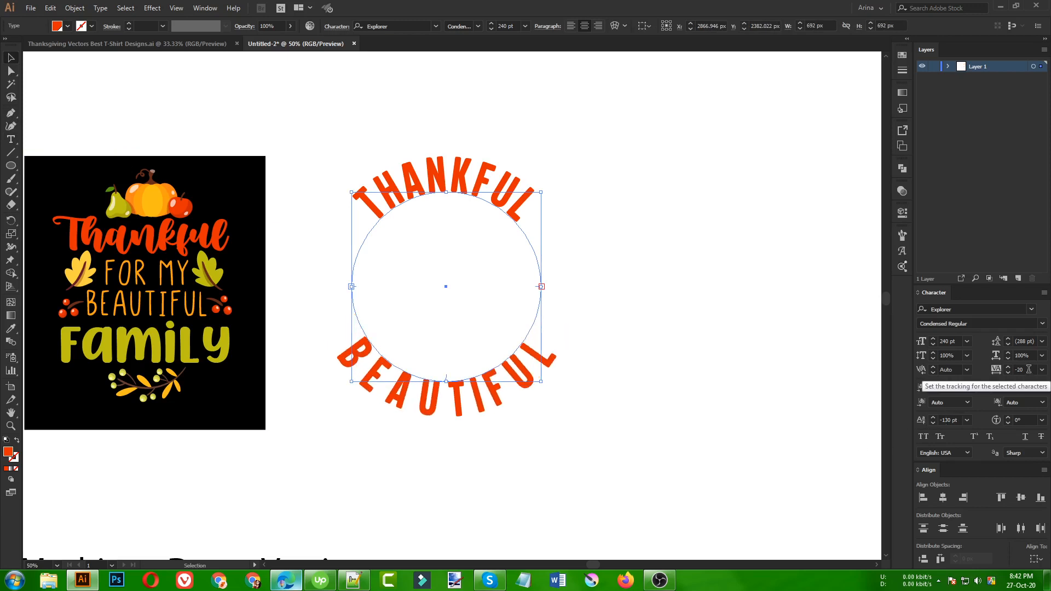
scroll(1028, 369, "down", 2)
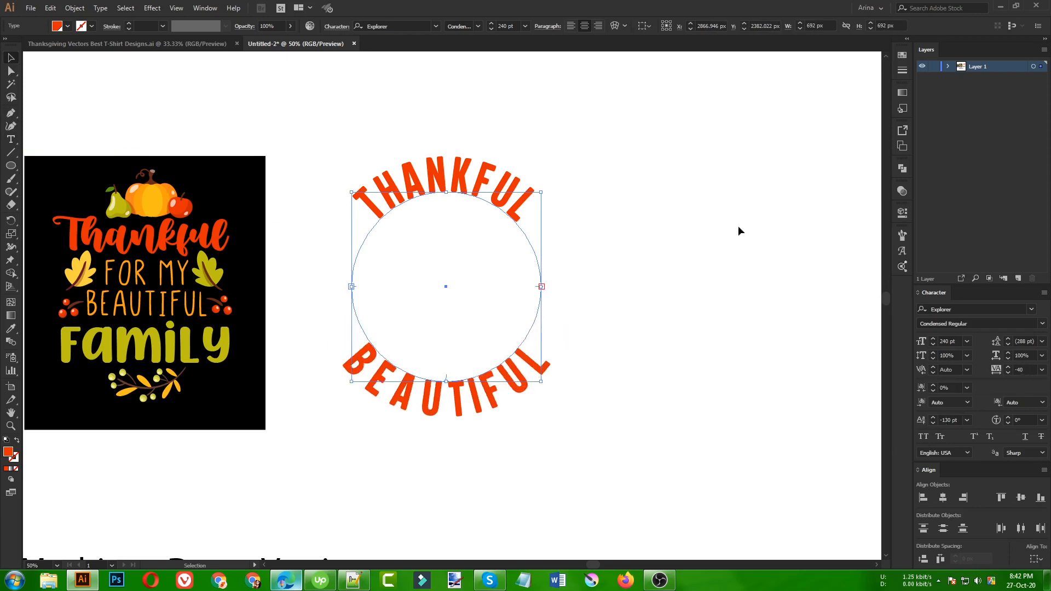
Extend the lower curved text to "BEAUTIFUL FAMILY", at 190 pt with a baseline shift of -100 pt.
scroll(508, 27, "down", 4)
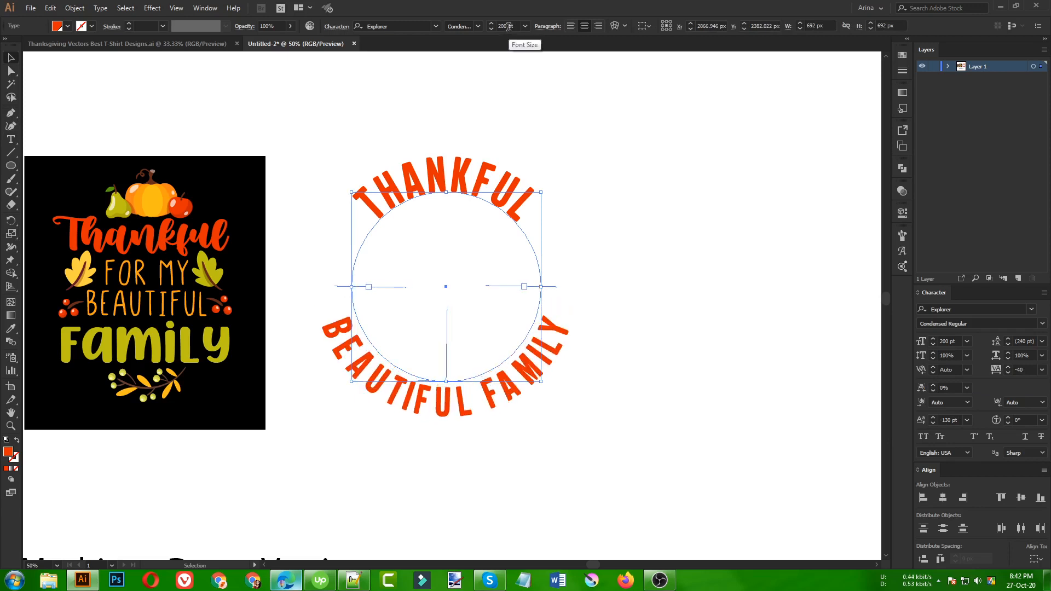
scroll(508, 27, "down", 1)
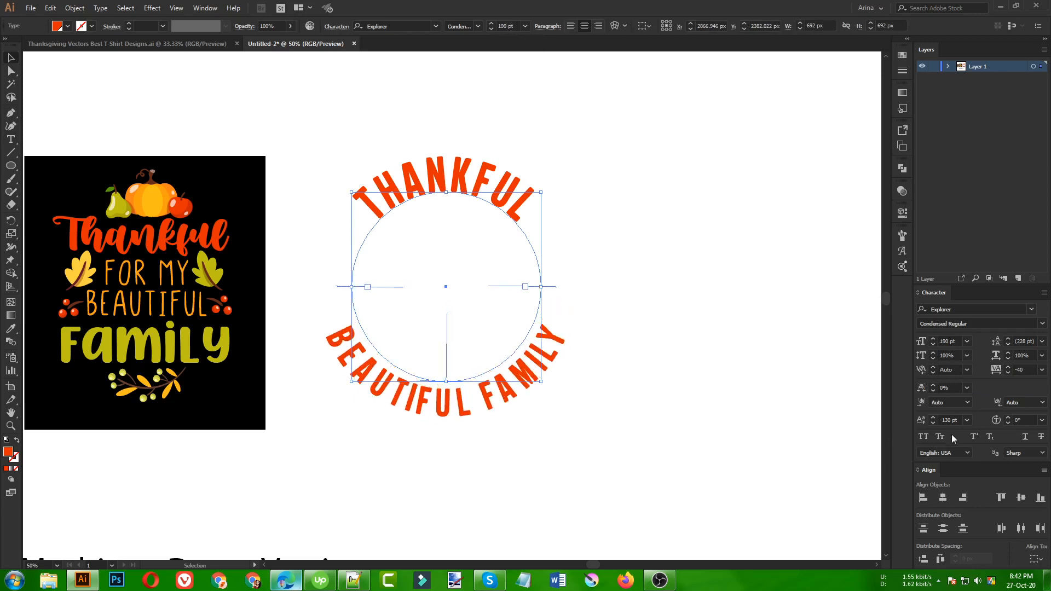
scroll(951, 420, "up", 3)
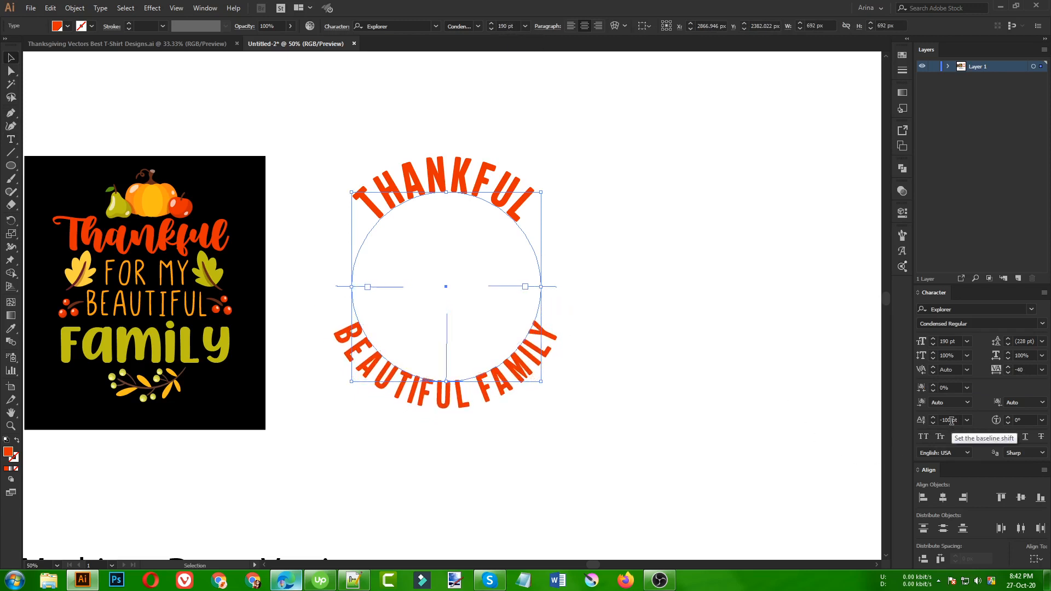
left_click(624, 401)
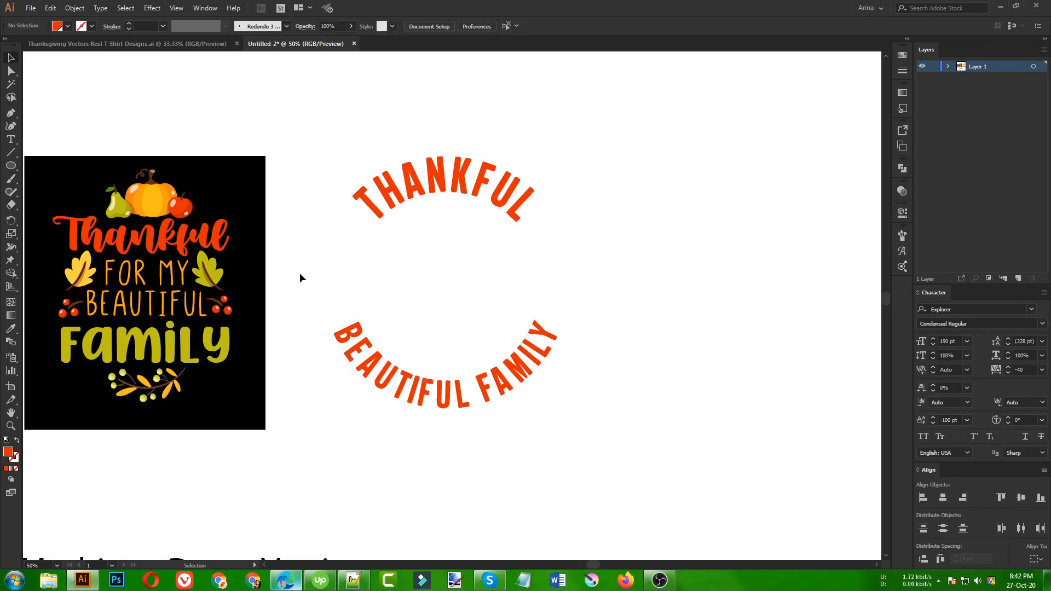
Move "FOR MY" from the black T-shirt design into the circle, just above the curved "BEAUTIFUL FAMILY".
left_click(158, 274)
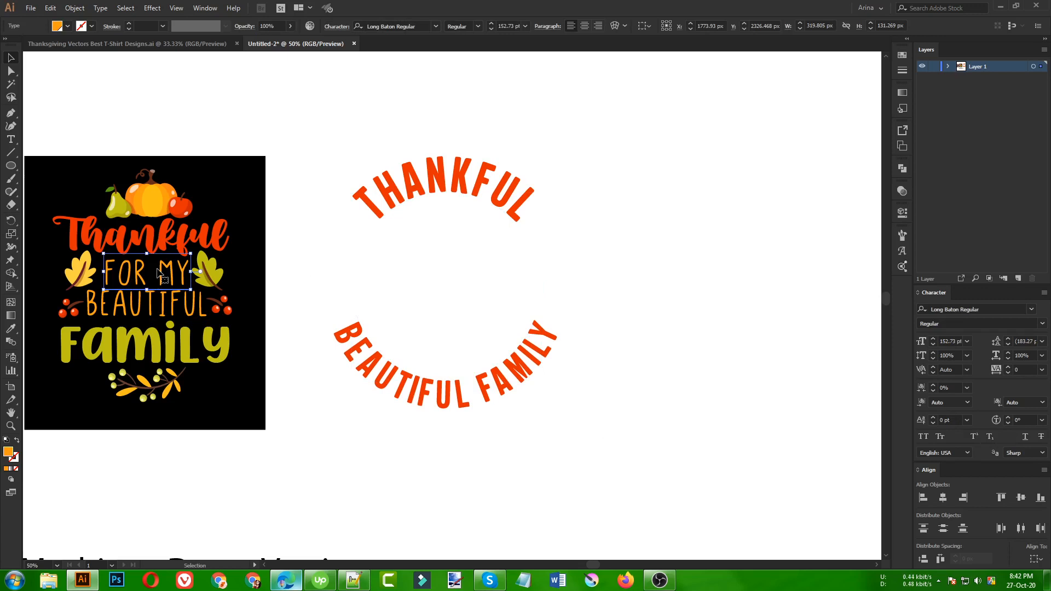
left_click_drag(158, 274, 459, 324)
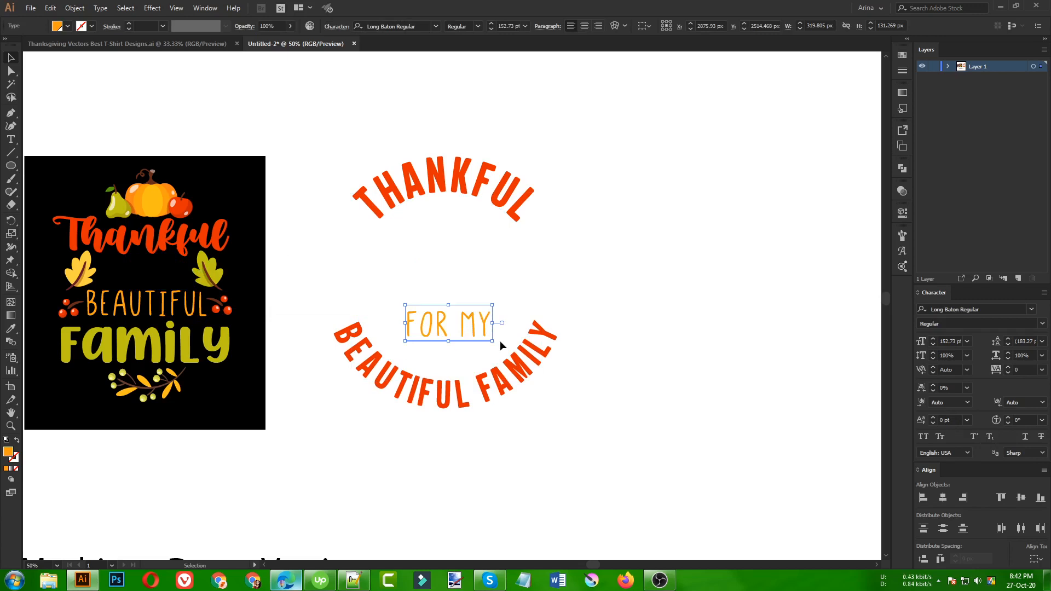
left_click(519, 367)
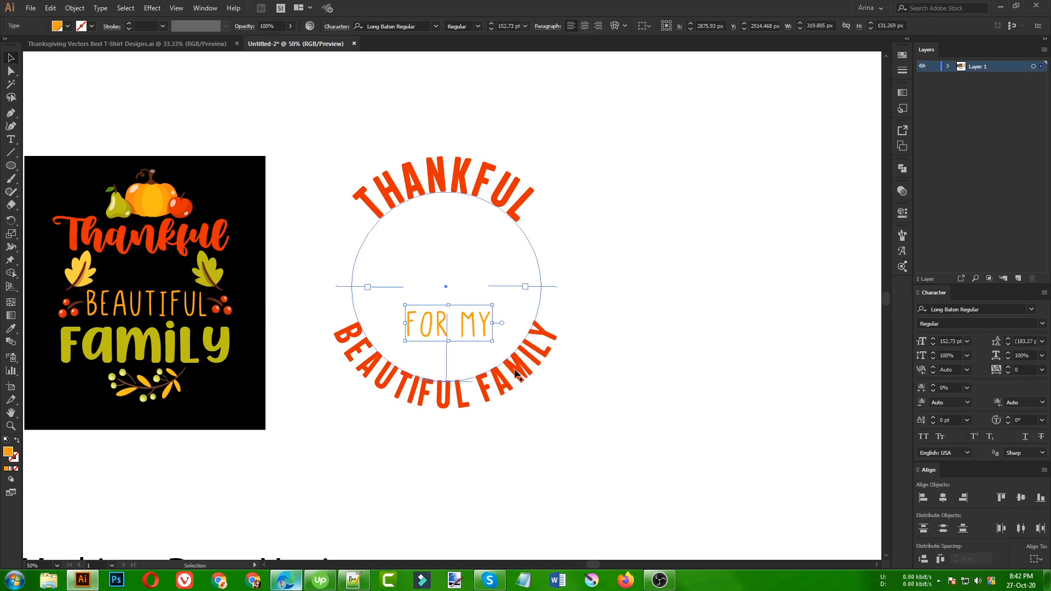
Set the baseline shift of the curved "BEAUTIFUL FAMILY" to -110 pt.
scroll(508, 26, "up", 1)
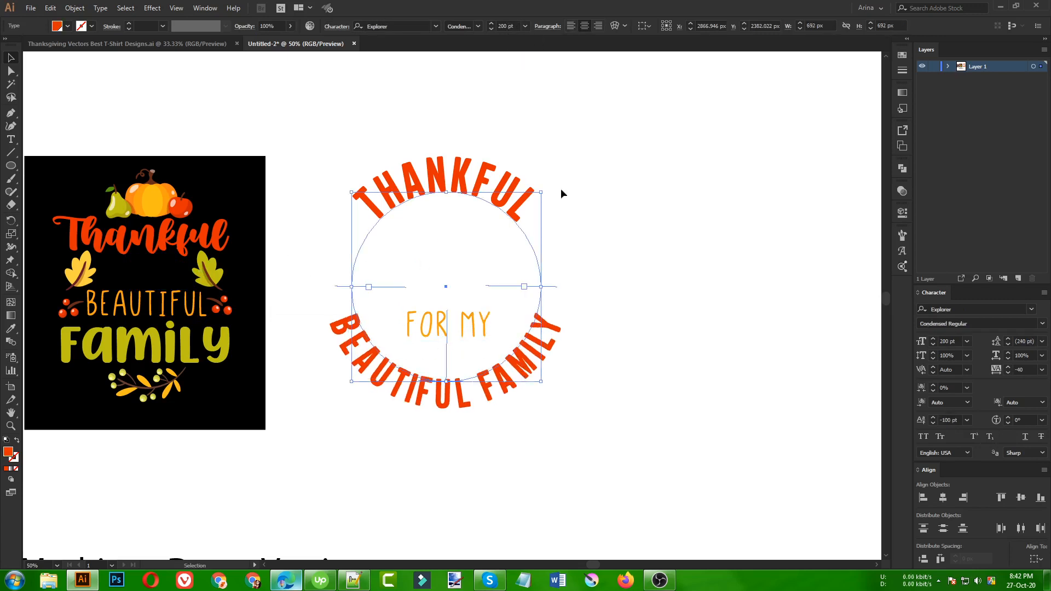
scroll(949, 419, "down", 2)
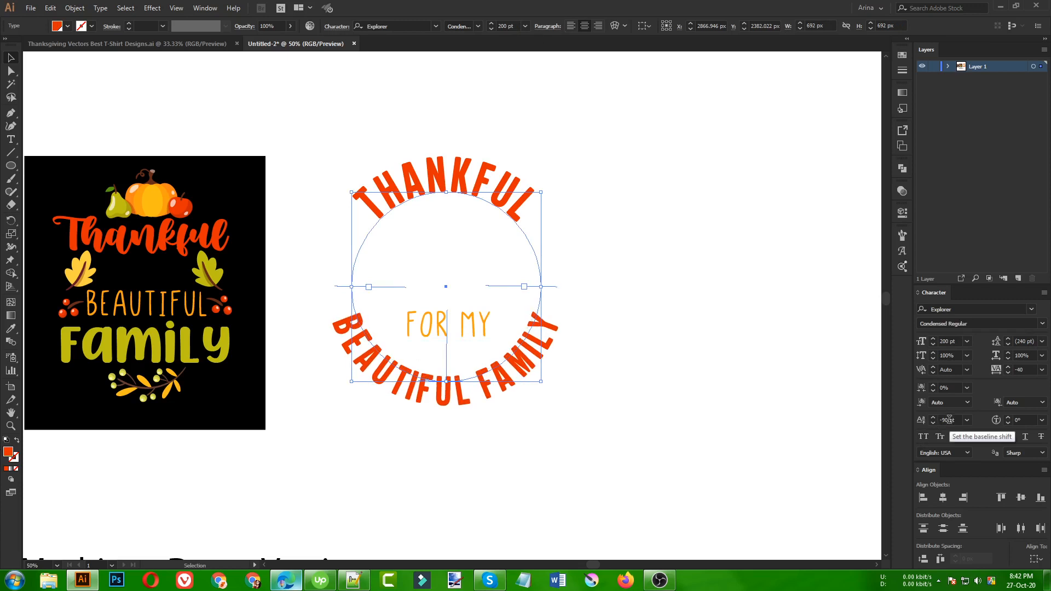
left_click(528, 321)
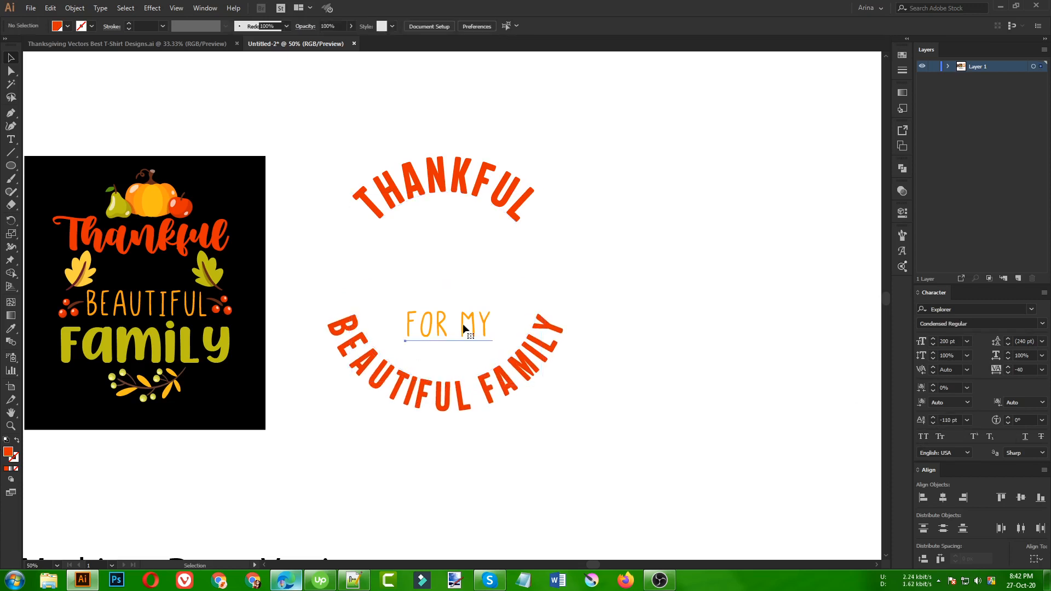
Set the font of "FOR MY" to Muthiara -Demo Version- and shift the text slightly inside the circle.
left_click(467, 329)
left_click(396, 27)
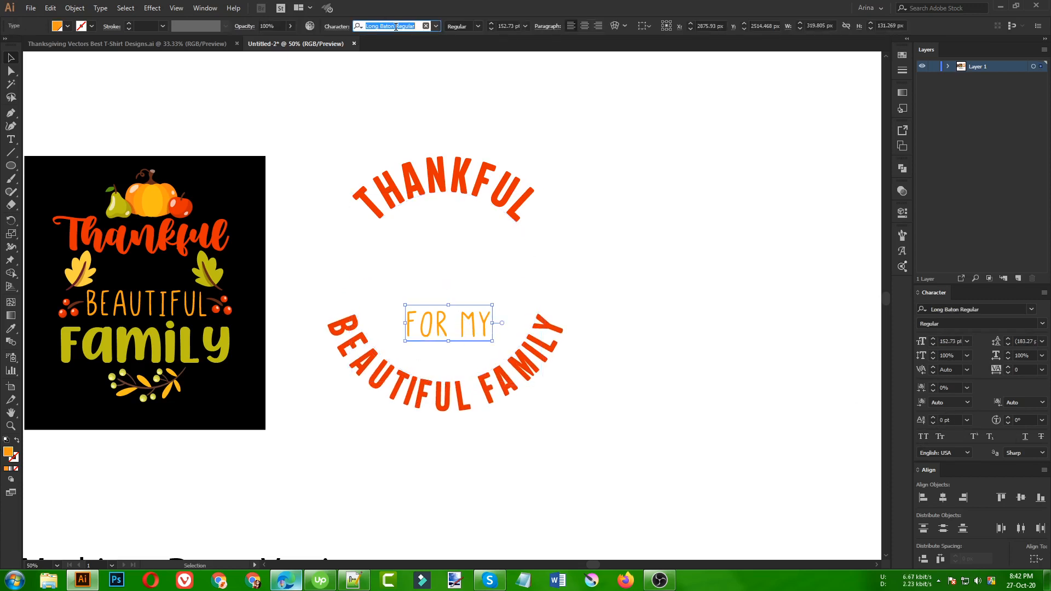
right_click(467, 315)
mouse_move(528, 363)
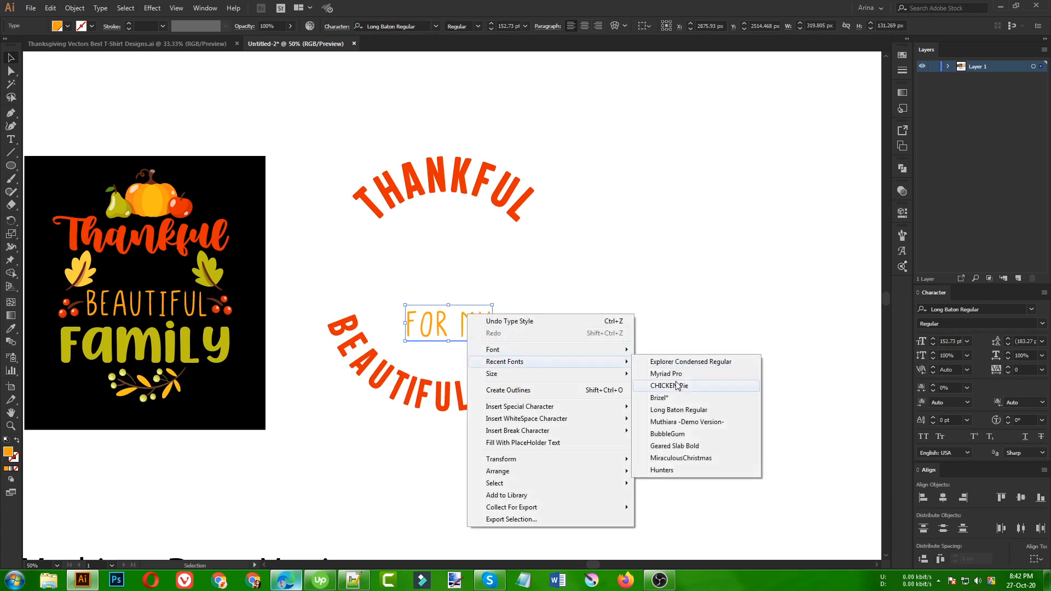
left_click(685, 421)
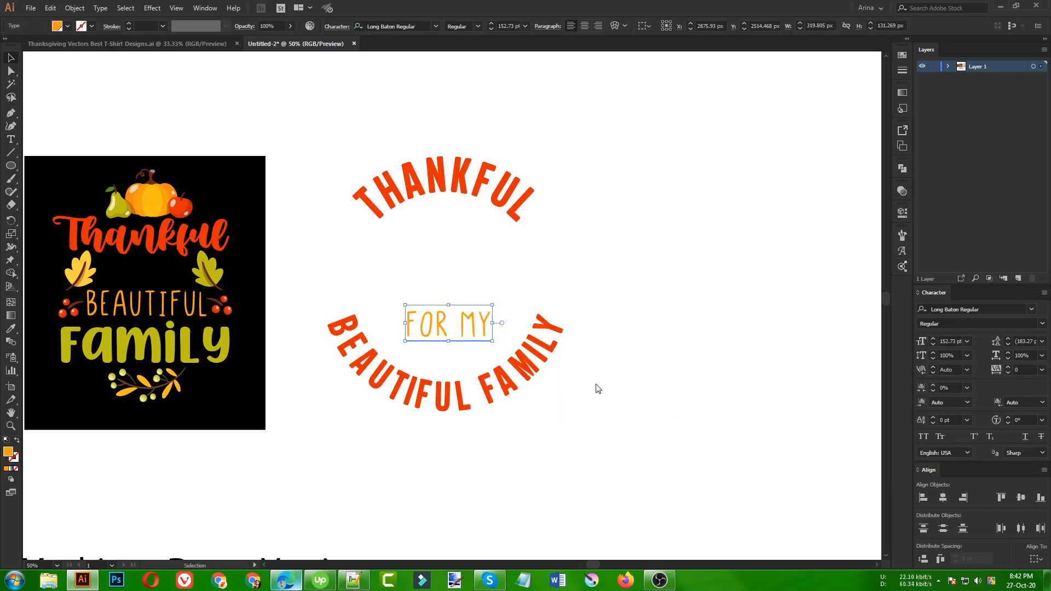
left_click_drag(477, 335, 461, 330)
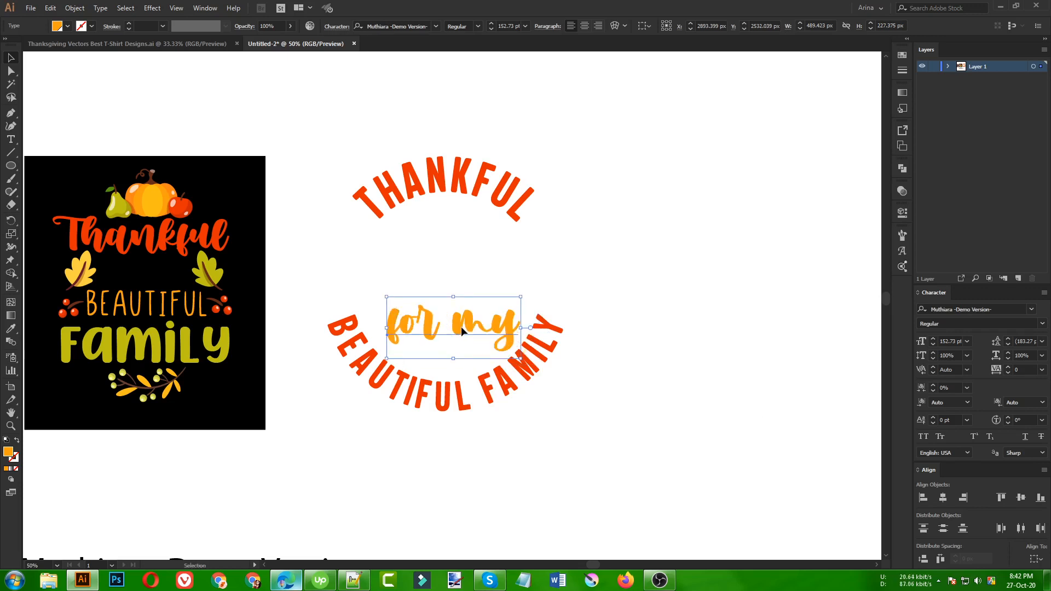
Set the font of "FOR MY" to Hashed Browns Regular and center it above the curved "BEAUTIFUL FAMILY".
left_click(424, 24)
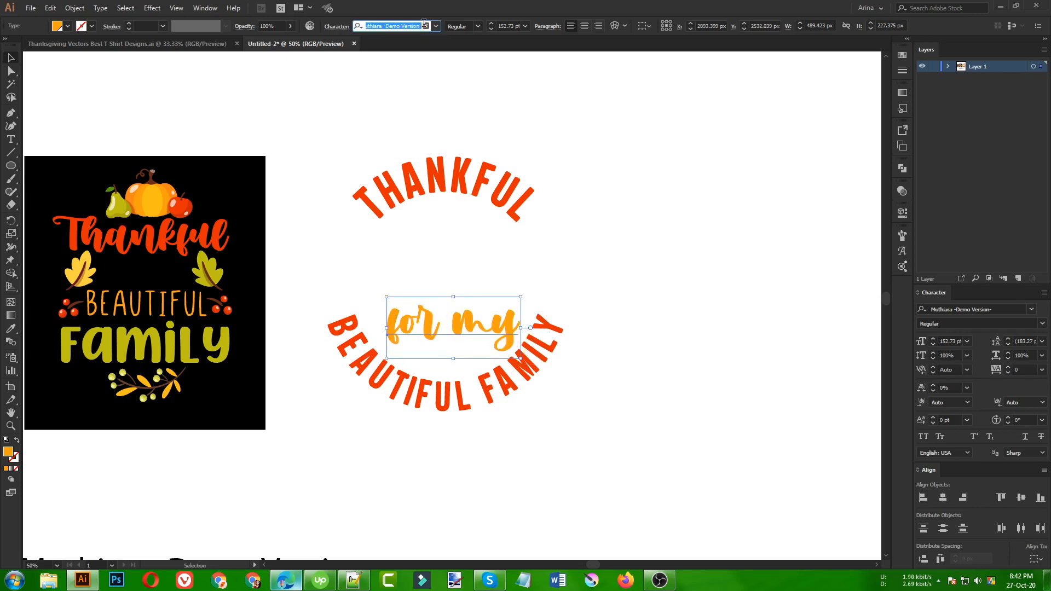
type("has")
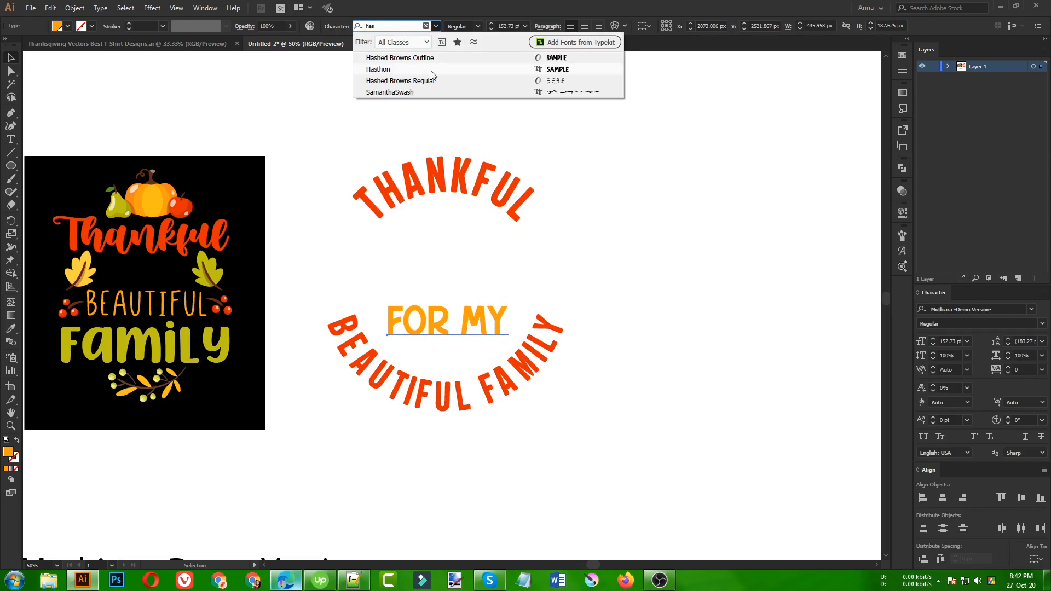
left_click(415, 81)
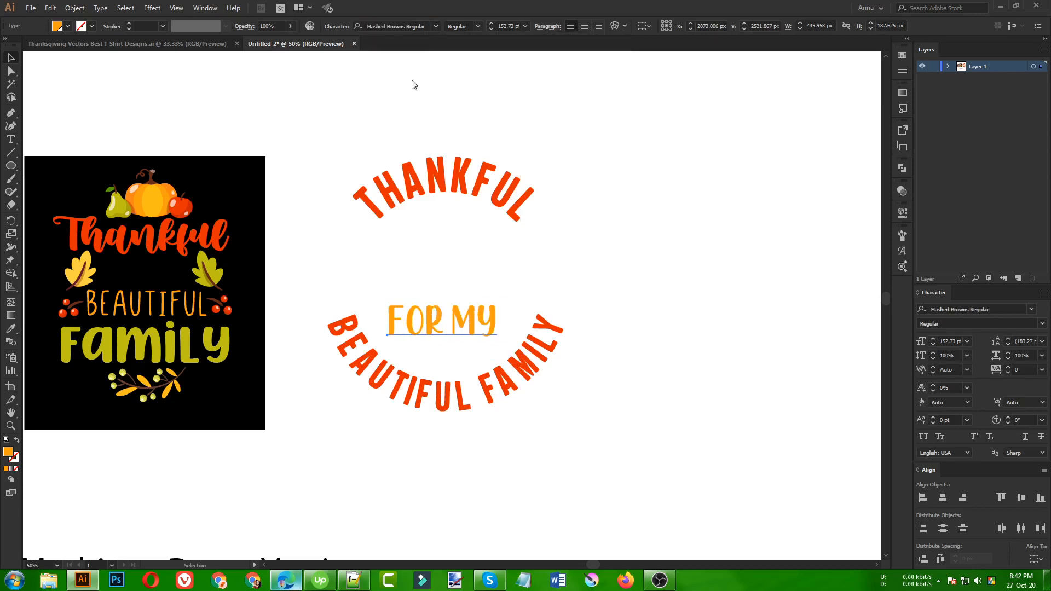
left_click_drag(462, 319, 470, 326)
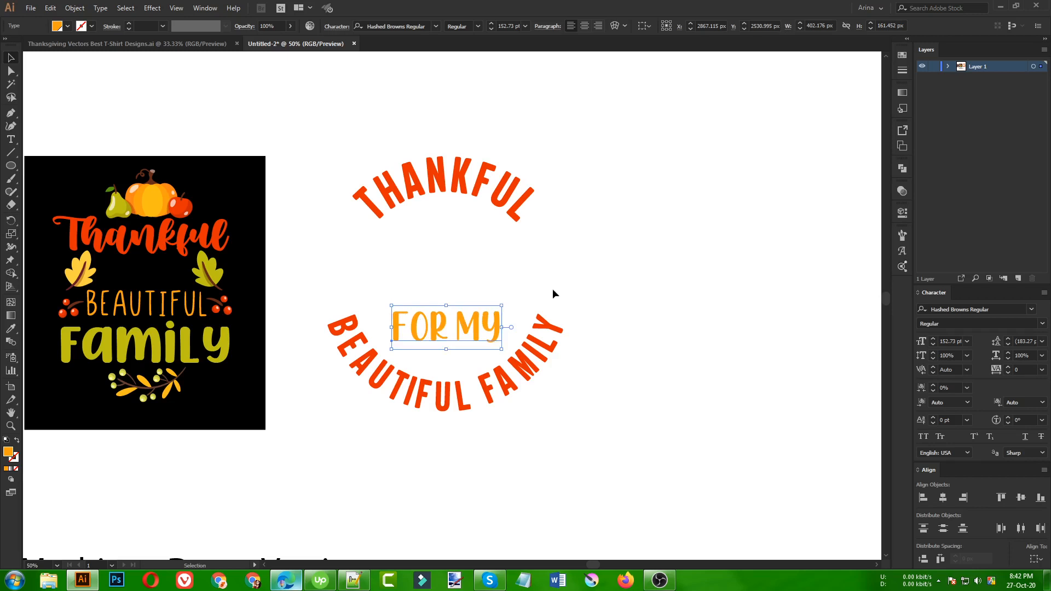
left_click(552, 294)
left_click_drag(300, 111, 660, 461)
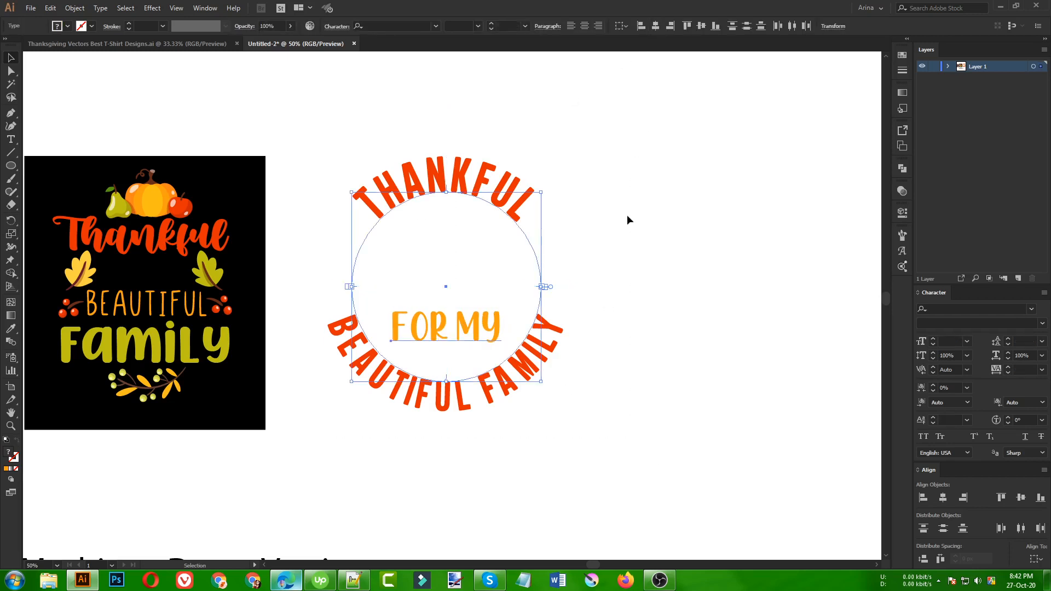
left_click(315, 127)
Copy the black outline roast turkey from the Thanksgiving vectors document into the circular layout above "FOR MY", about 518 px wide.
left_click(156, 43)
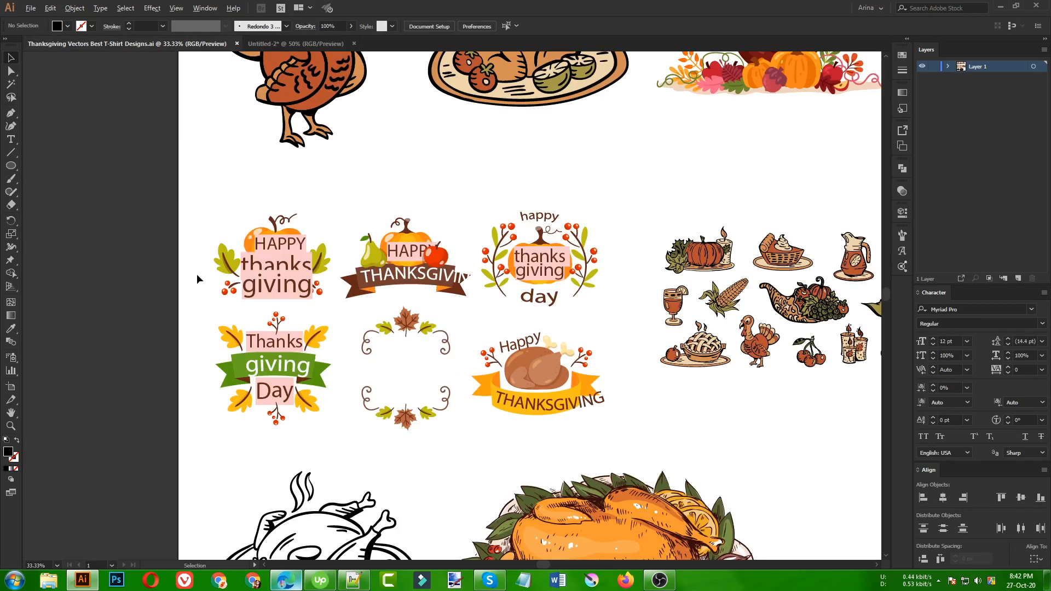
scroll(195, 273, "down", 1)
scroll(385, 404, "up", 2)
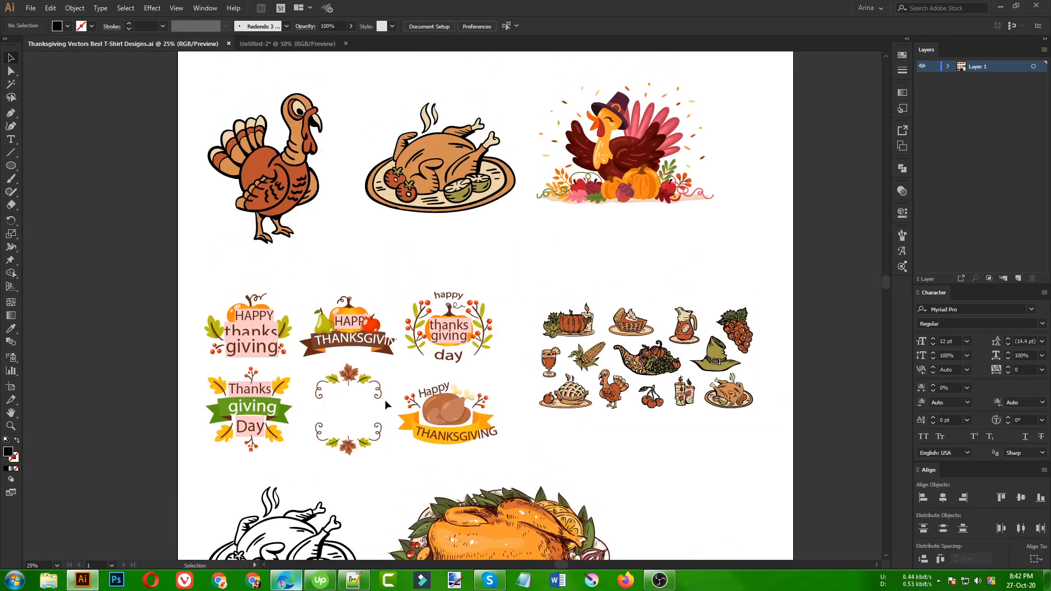
scroll(481, 262, "down", 5)
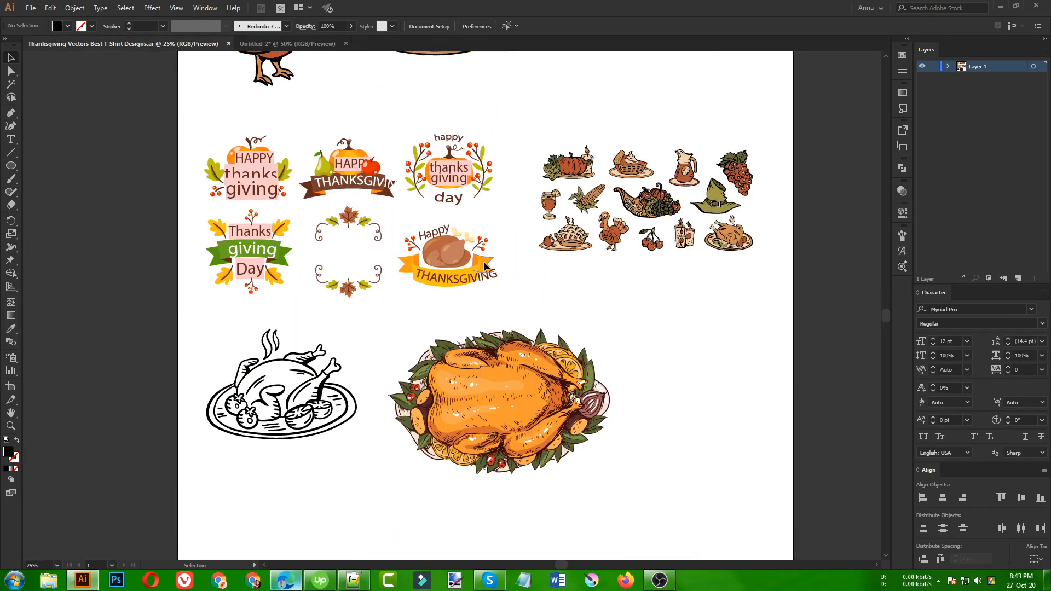
scroll(485, 269, "up", 1)
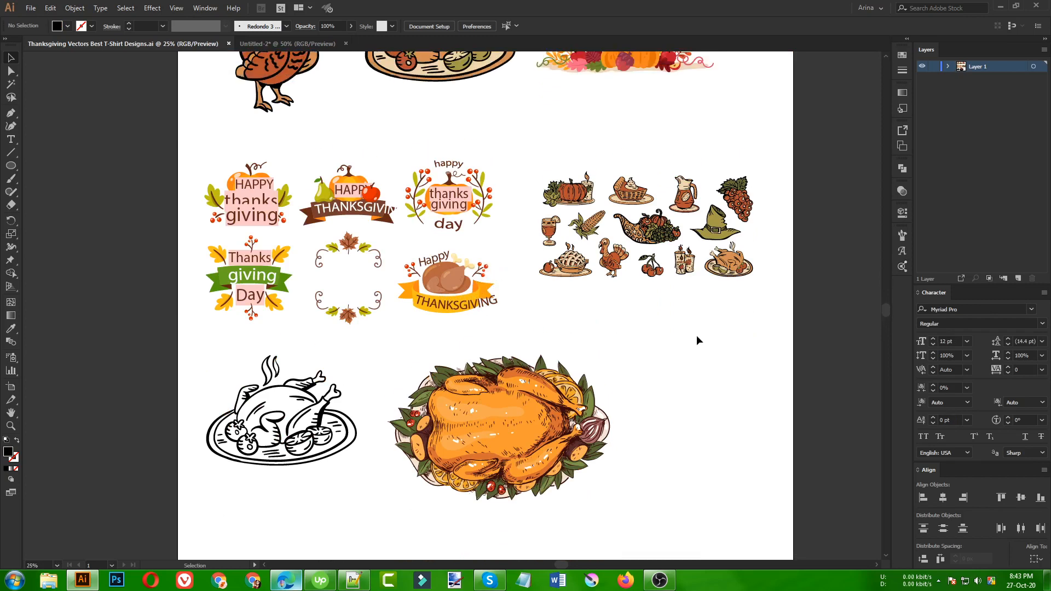
scroll(650, 305, "up", 1)
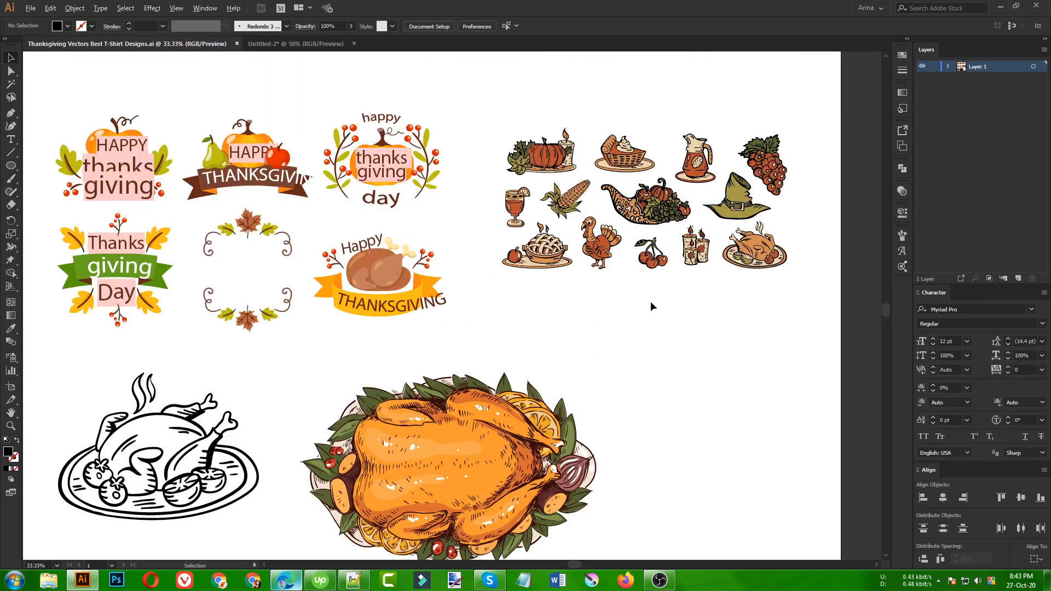
scroll(565, 304, "down", 1)
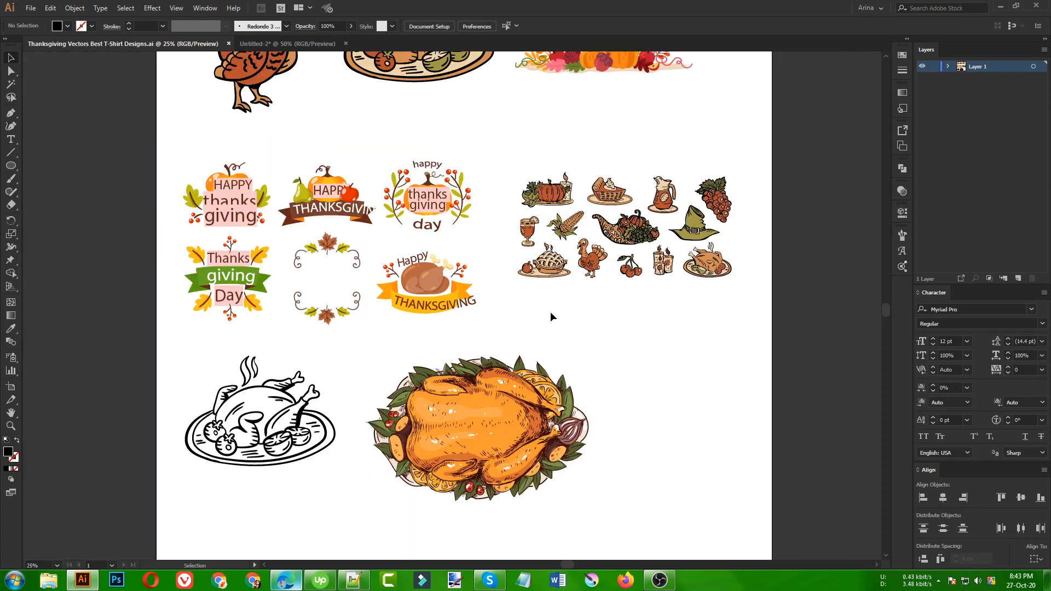
left_click(294, 421)
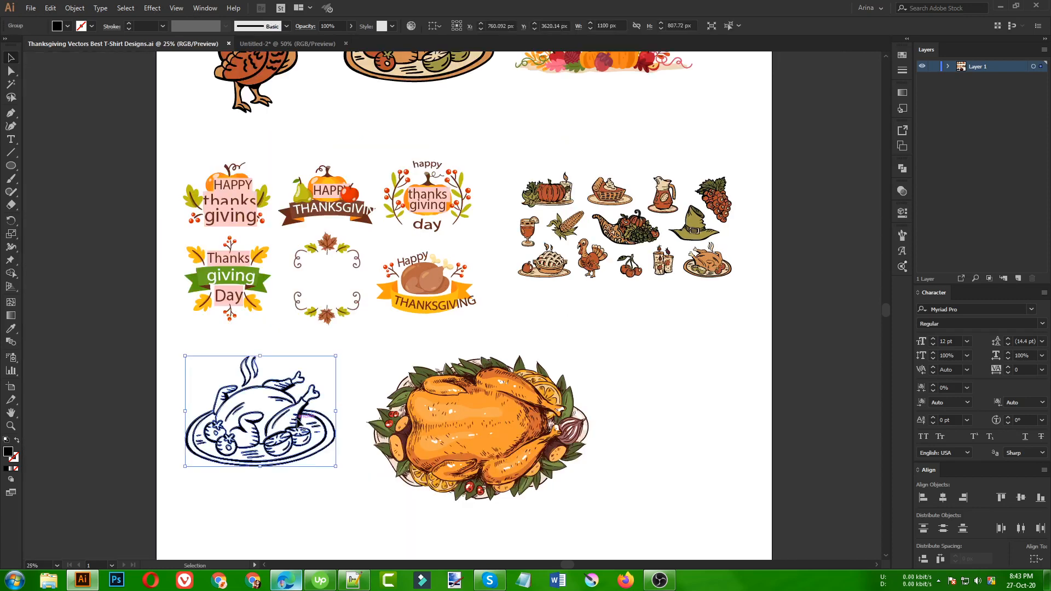
left_click(367, 390)
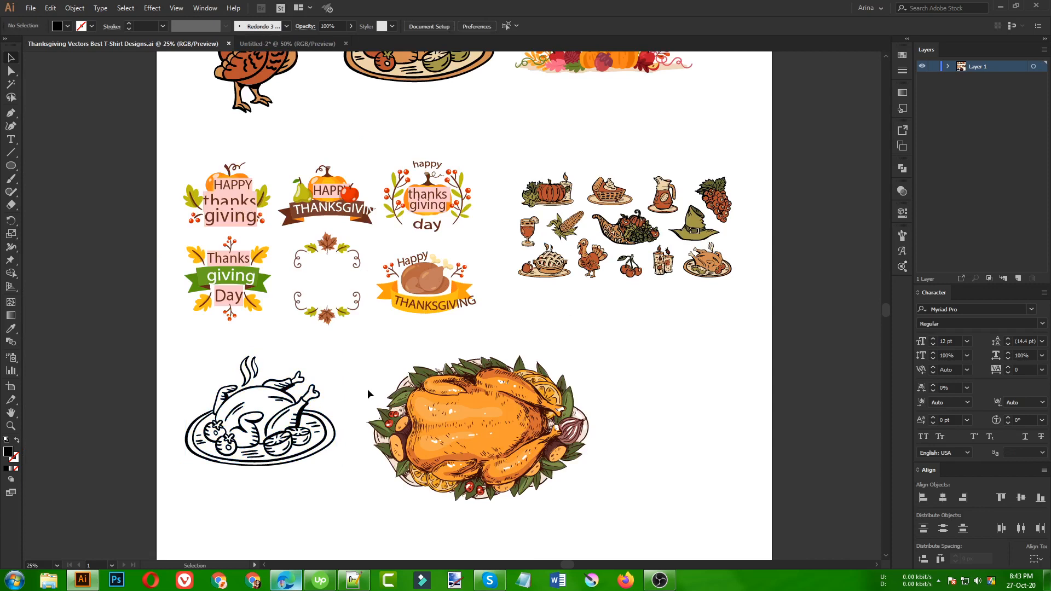
left_click(288, 44)
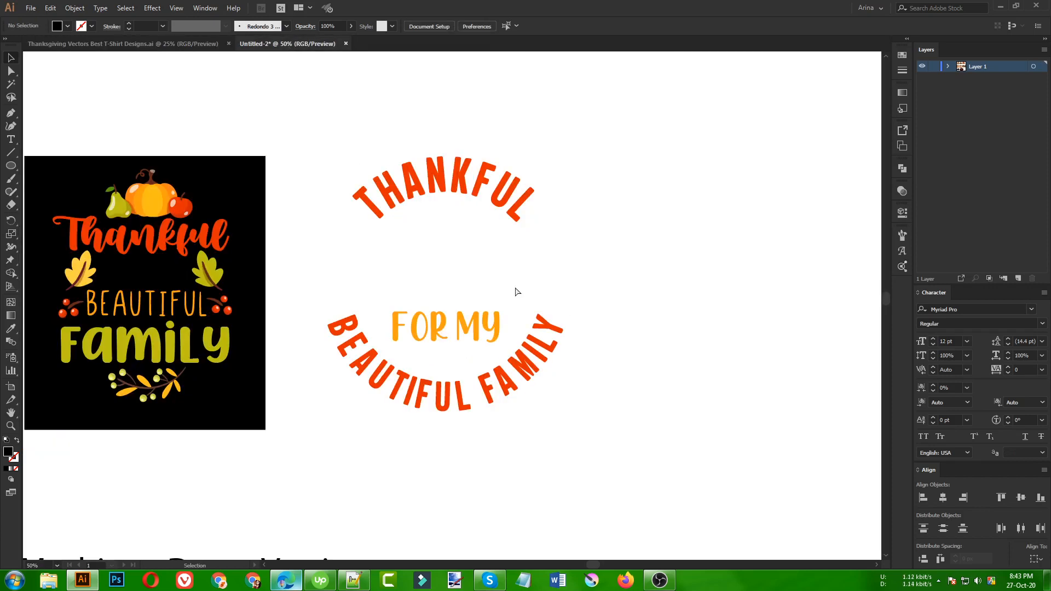
key("ctrl+v")
left_click_drag(600, 304, 491, 247)
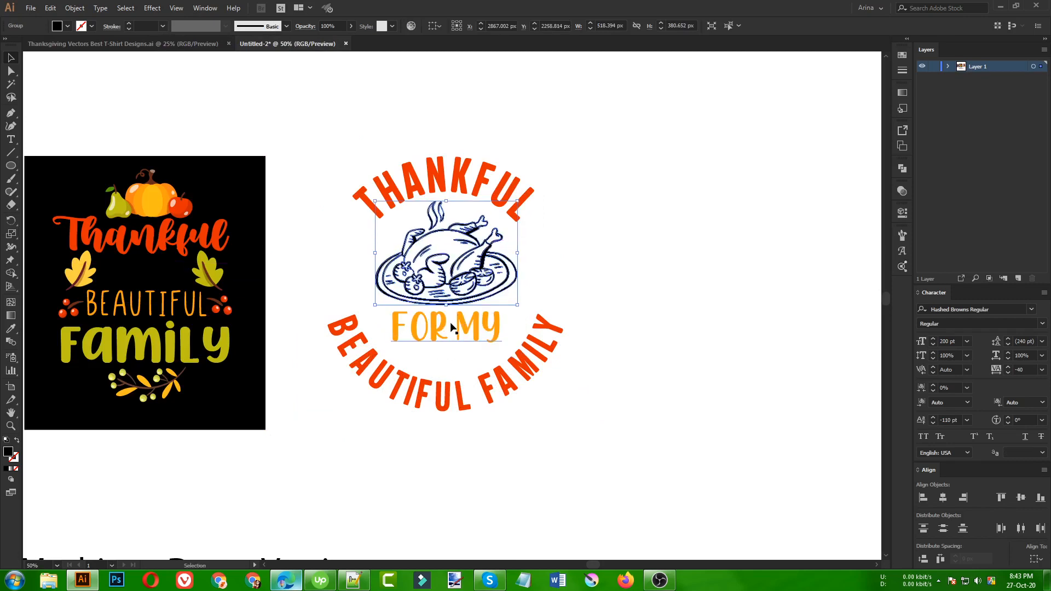
Nudge "FOR MY" slightly down, away from the turkey plate.
left_click(481, 338)
key("Down")
key("Down")
key("Down")
key("Down")
key("Down")
key("Down")
key("Down")
key("Down")
key("Down")
key("Down")
key("Down")
key("Down")
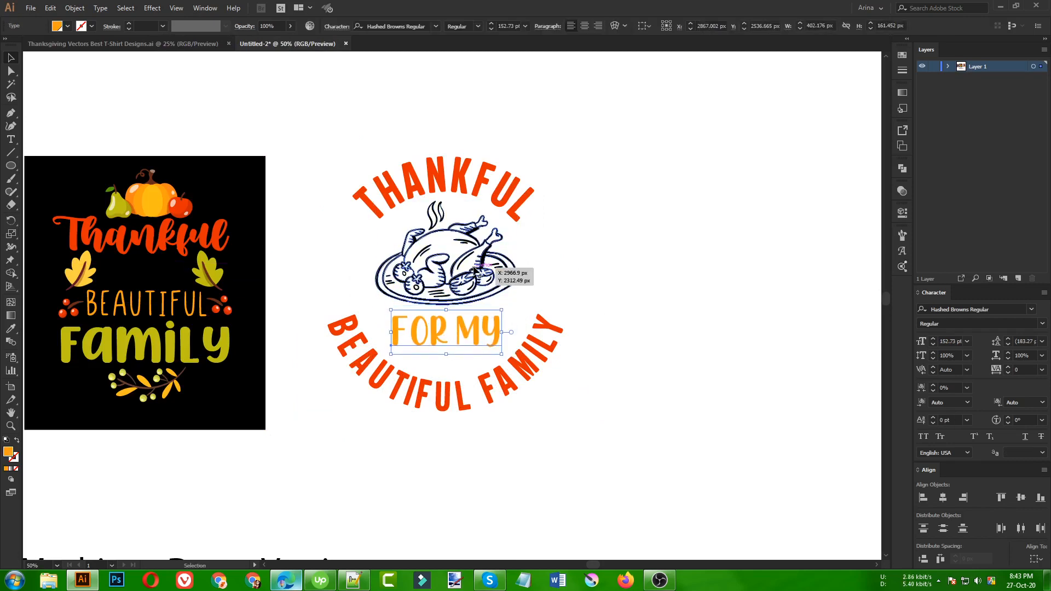
left_click(564, 310)
Enlarge the turkey illustration to about 568 × 417 px and nudge "FOR MY" further down below its plate.
left_click(482, 280)
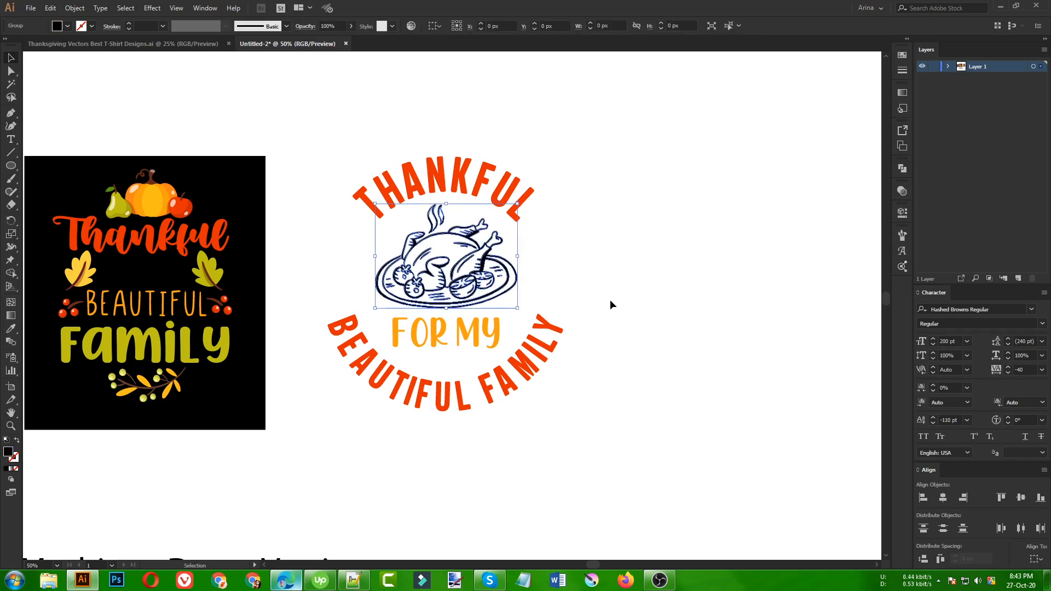
left_click_drag(520, 259, 526, 259)
left_click(480, 333)
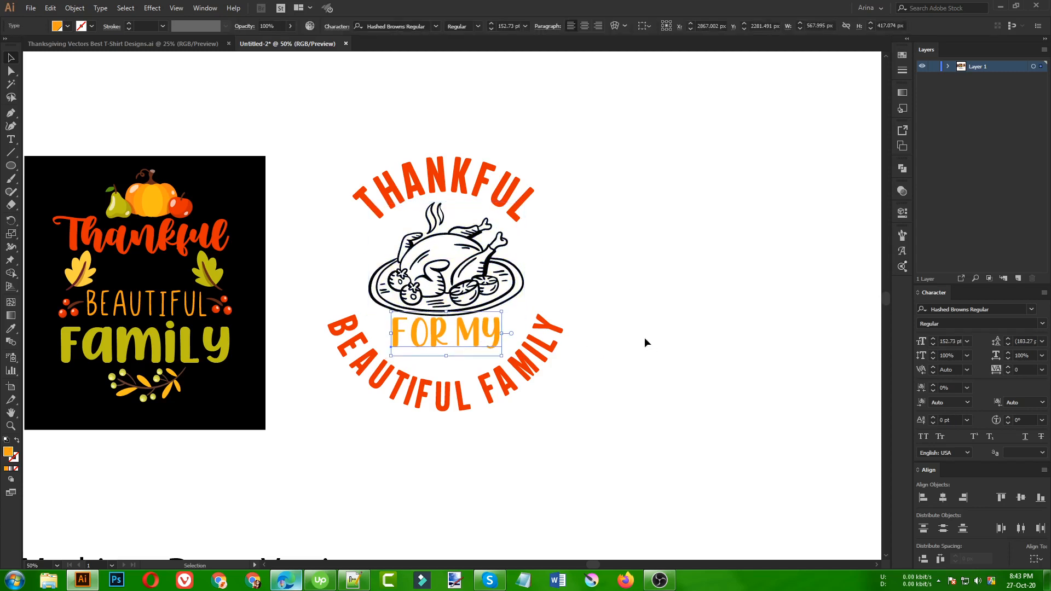
key("Down")
key("Down")
key("Down")
key("Down")
key("Down")
key("Down")
key("Down")
key("Down")
left_click(639, 319)
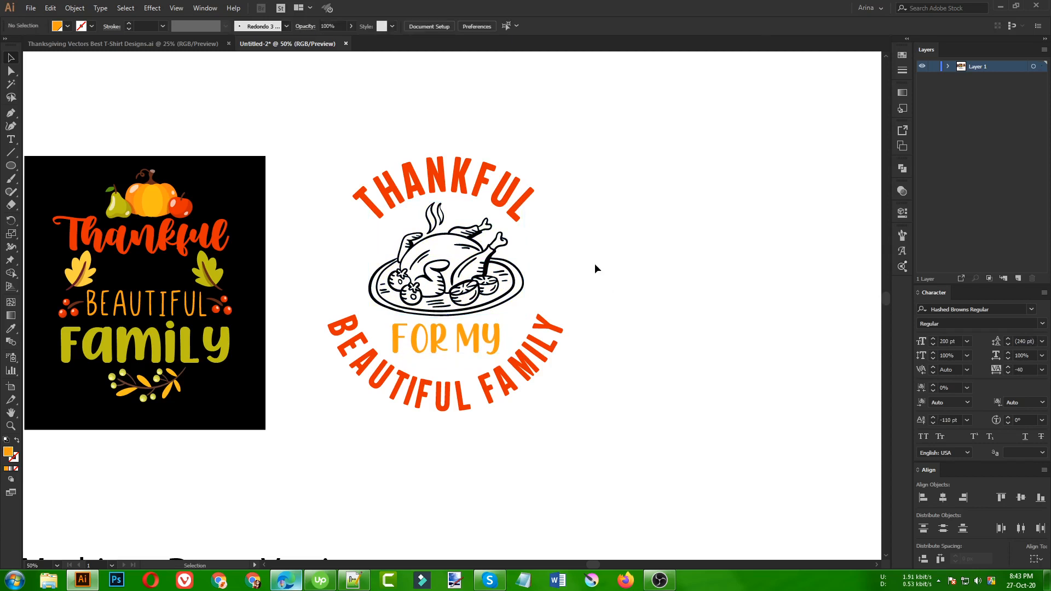
Add two orange dots about 43 px in diameter, one at each end of the curved "THANKFUL".
scroll(595, 264, "up", 1)
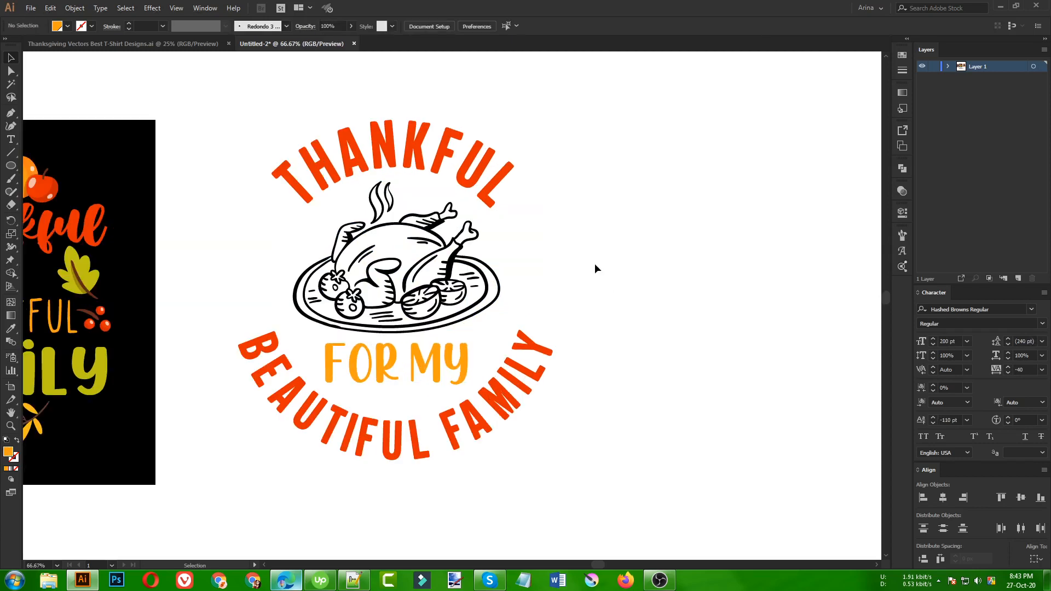
left_click(10, 165)
left_click_drag(260, 197, 518, 200)
key("v")
left_click(567, 226)
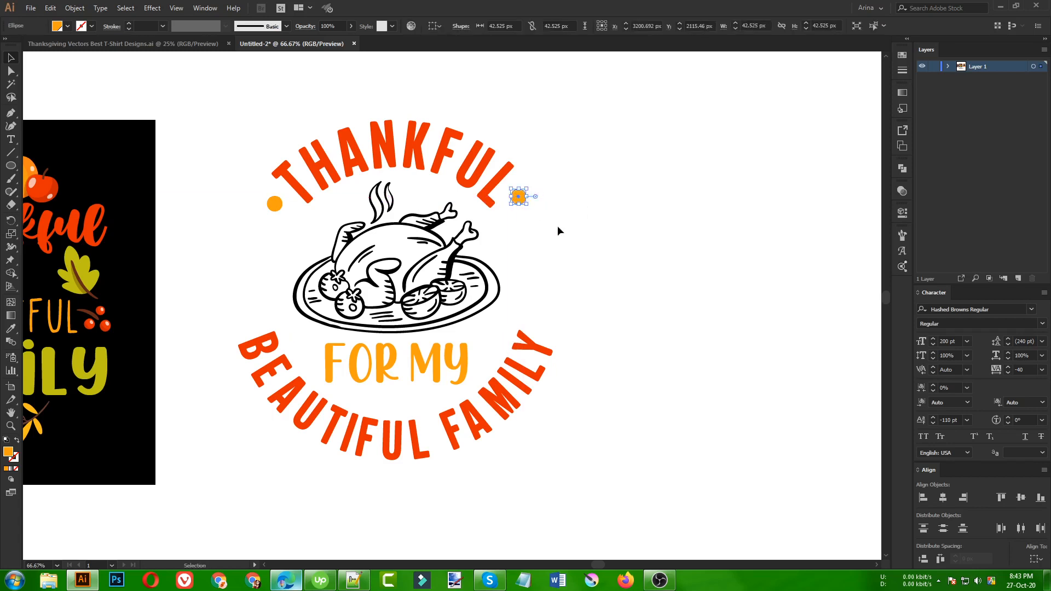
left_click(557, 226)
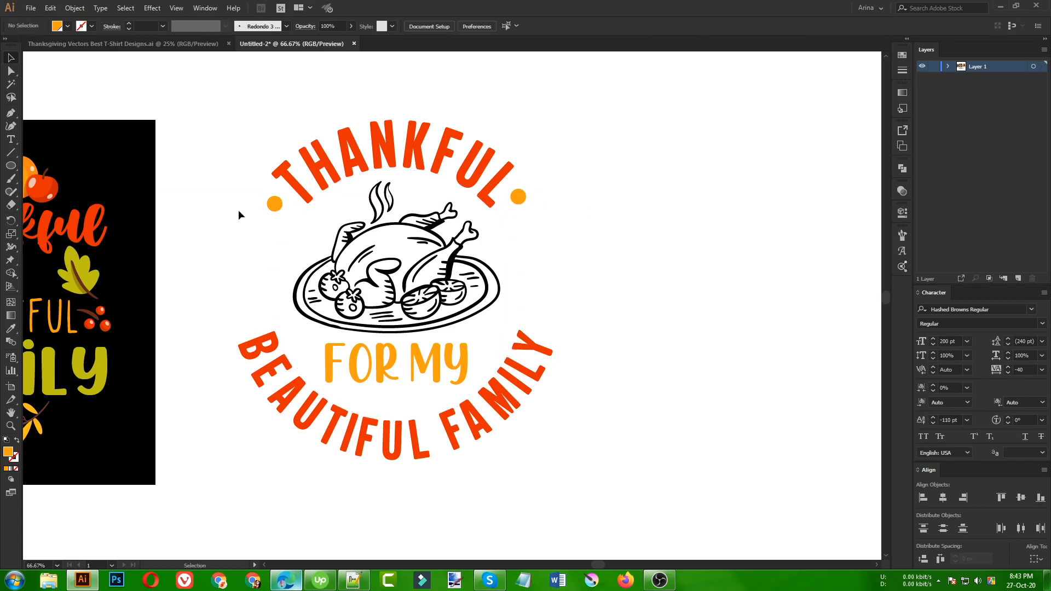
Open the Pathfinder options and draw a black rectangle about 717 × 569 px covering the whole turkey illustration.
left_click(411, 290)
left_click(548, 277)
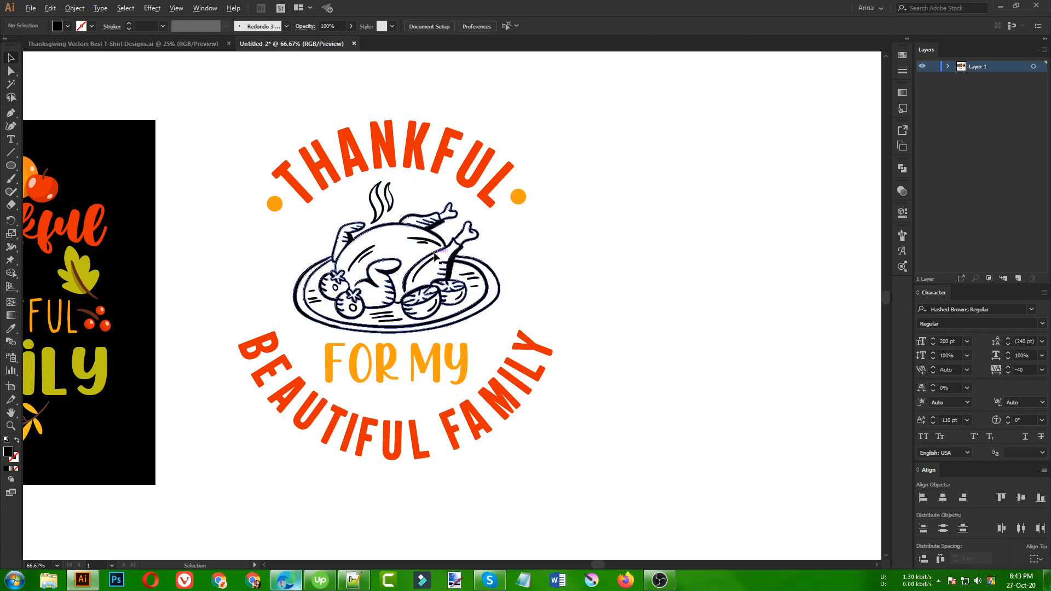
scroll(435, 256, "up", 1)
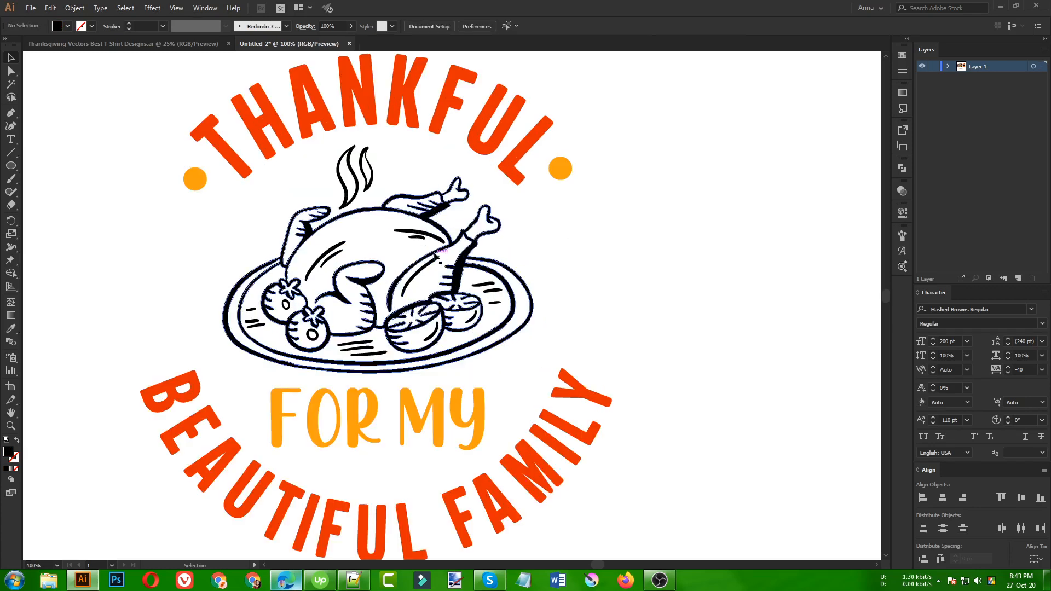
left_click(375, 281)
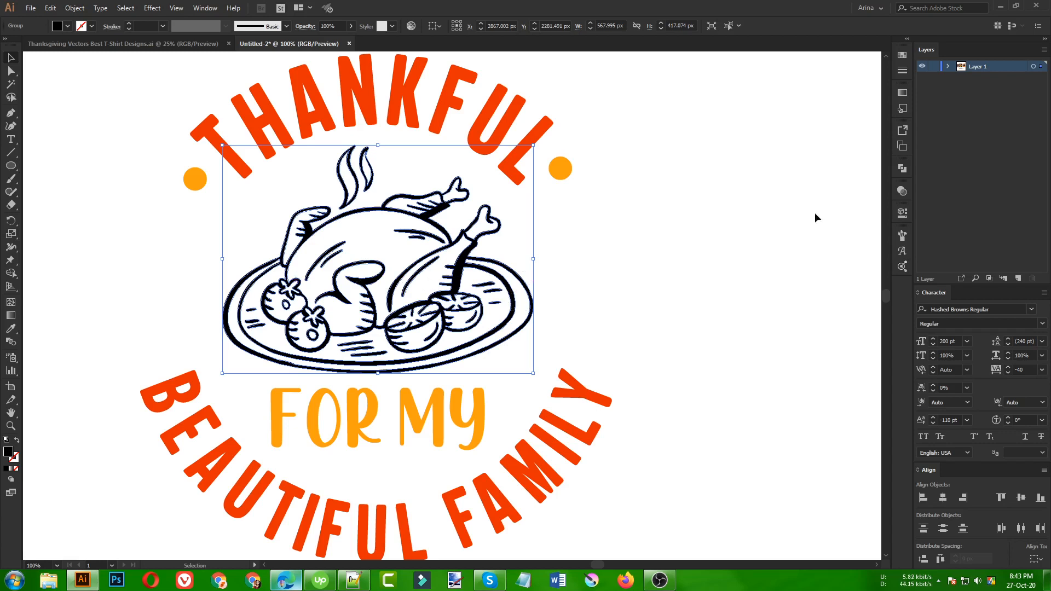
left_click(901, 170)
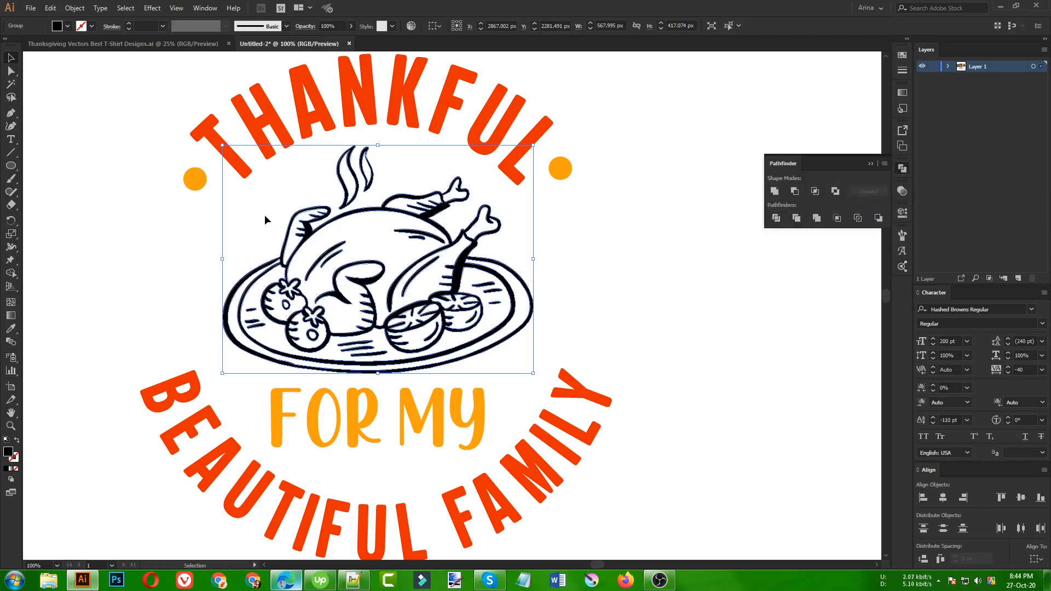
left_click(11, 165)
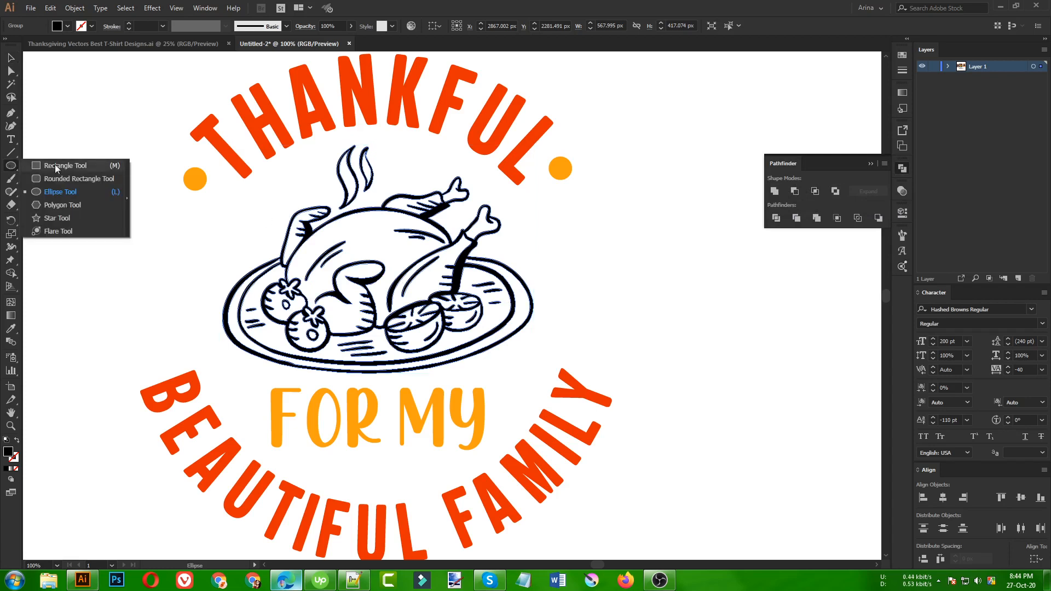
left_click(55, 165)
left_click_drag(193, 103, 585, 414)
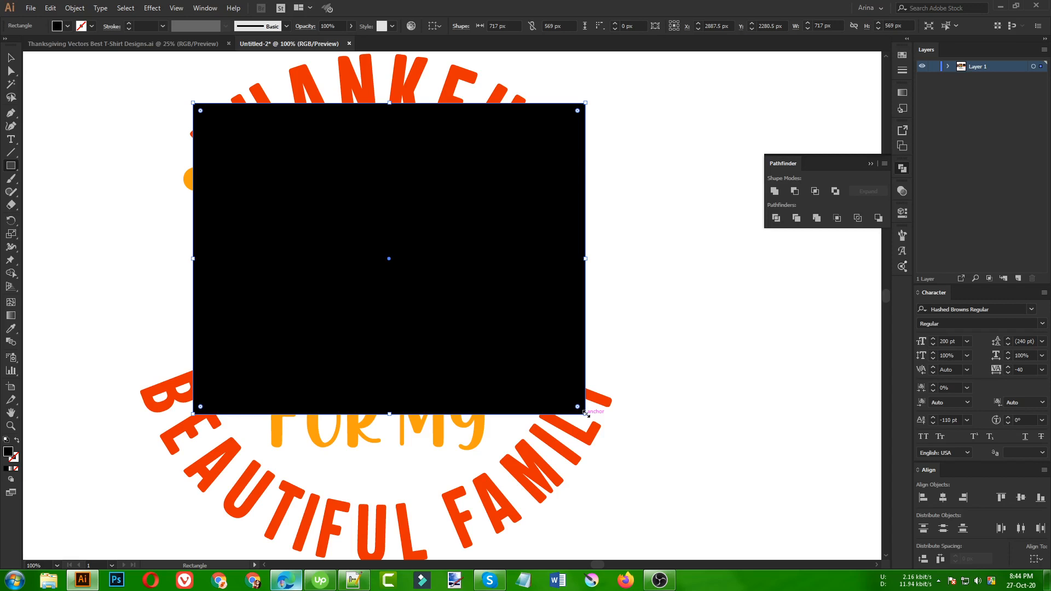
Fill the rectangle with the orange-red of the "BEAUTIFUL FAMILY" text and place it behind the turkey illustration.
key("i")
left_click(587, 438)
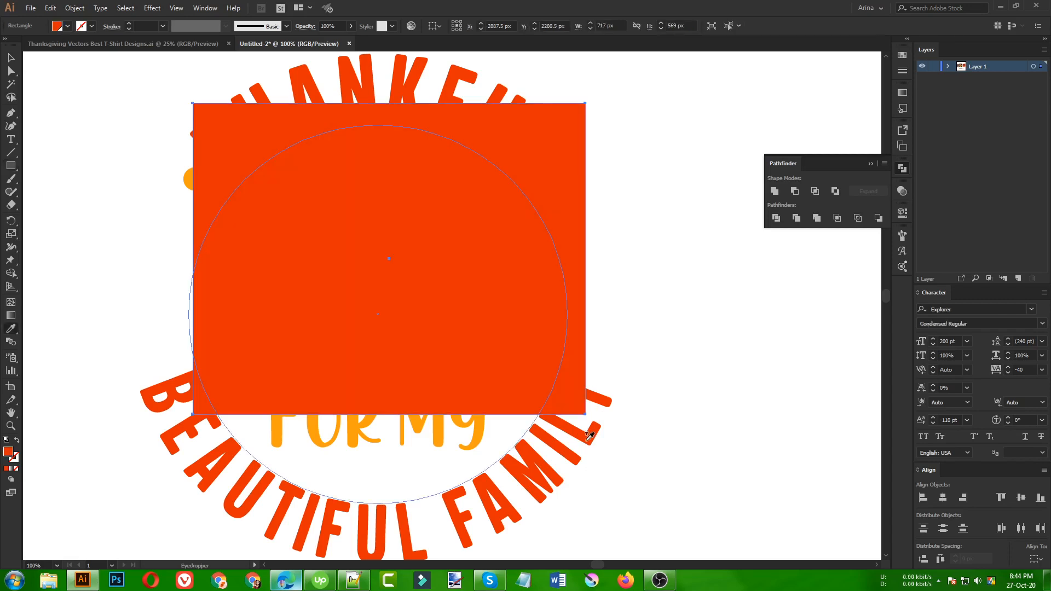
key("v")
key("Delete")
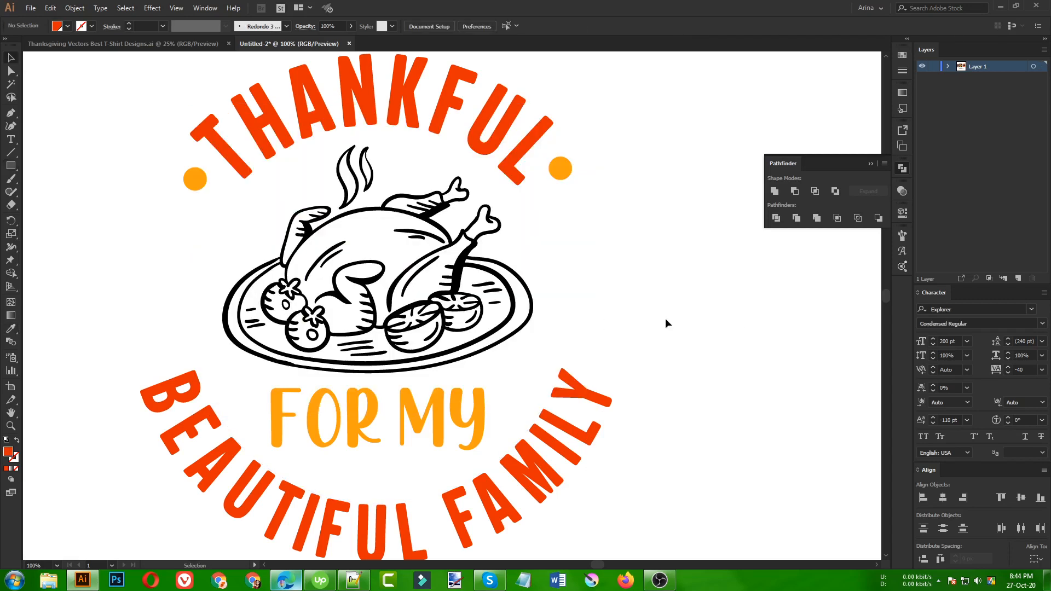
left_click(509, 286)
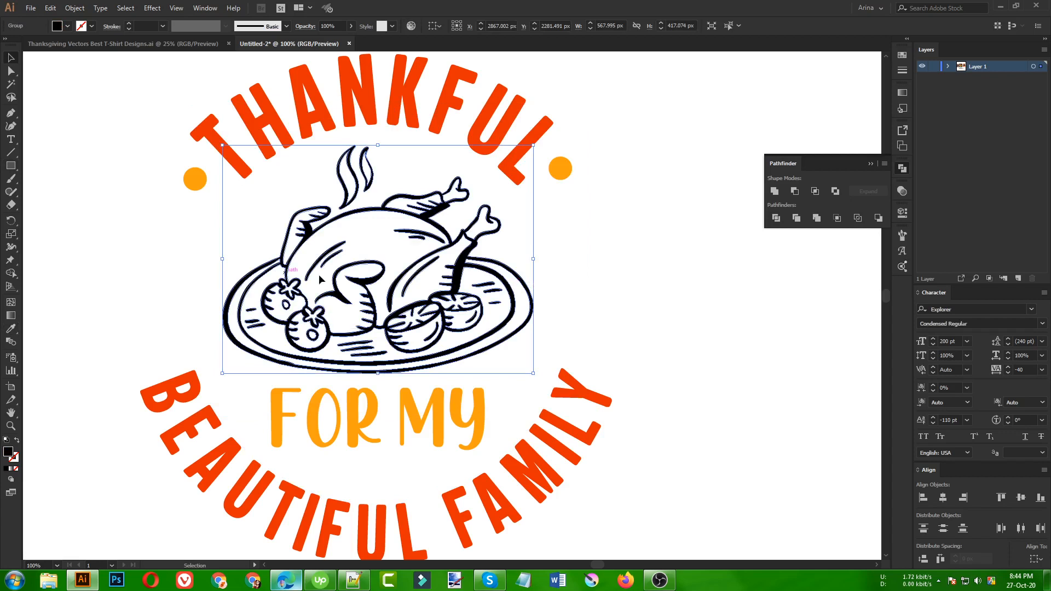
key("a")
key("ctrl+z")
key("v")
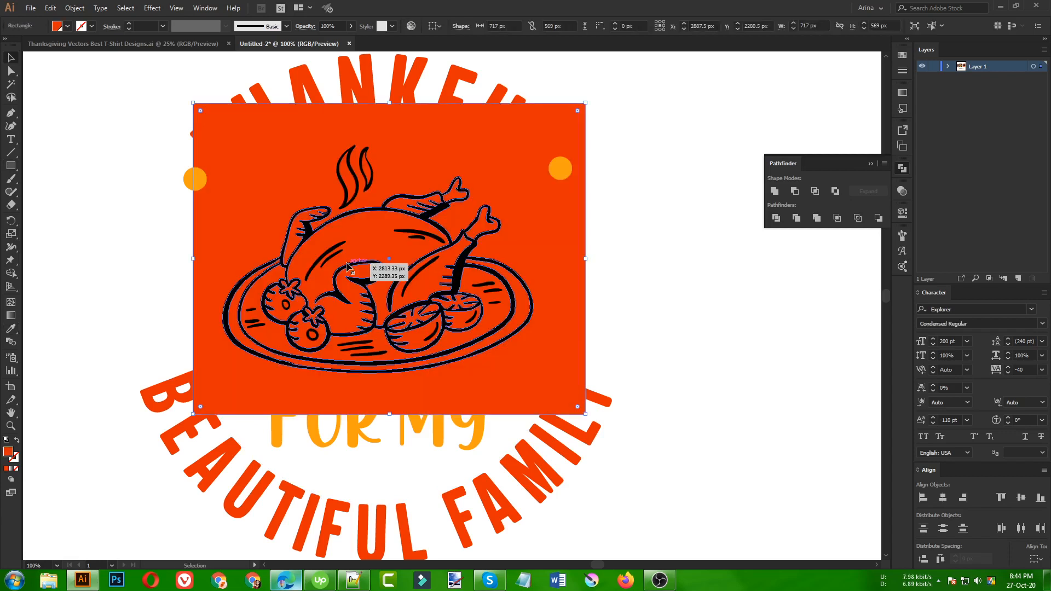
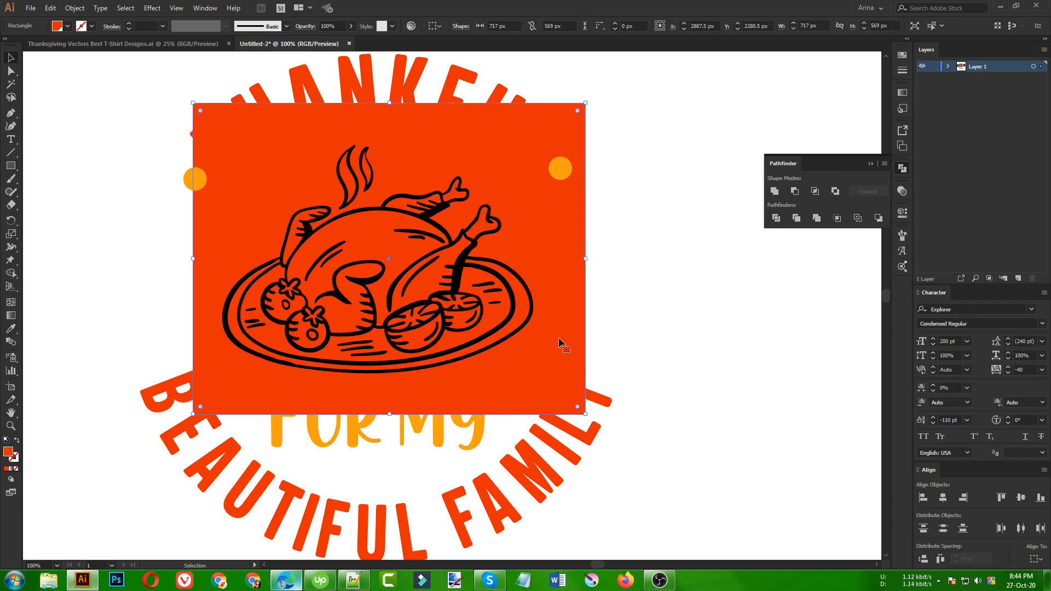
Divide the rectangle with the turkey illustration using Pathfinder and delete the orange-red area outside the turkey and plate.
left_click(516, 337, "shift")
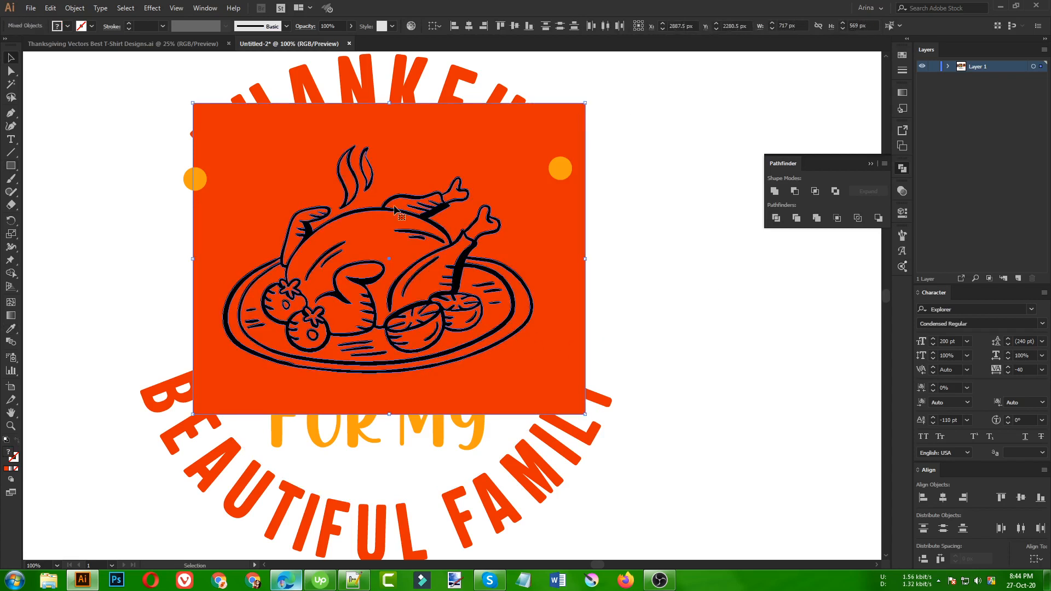
left_click(776, 218)
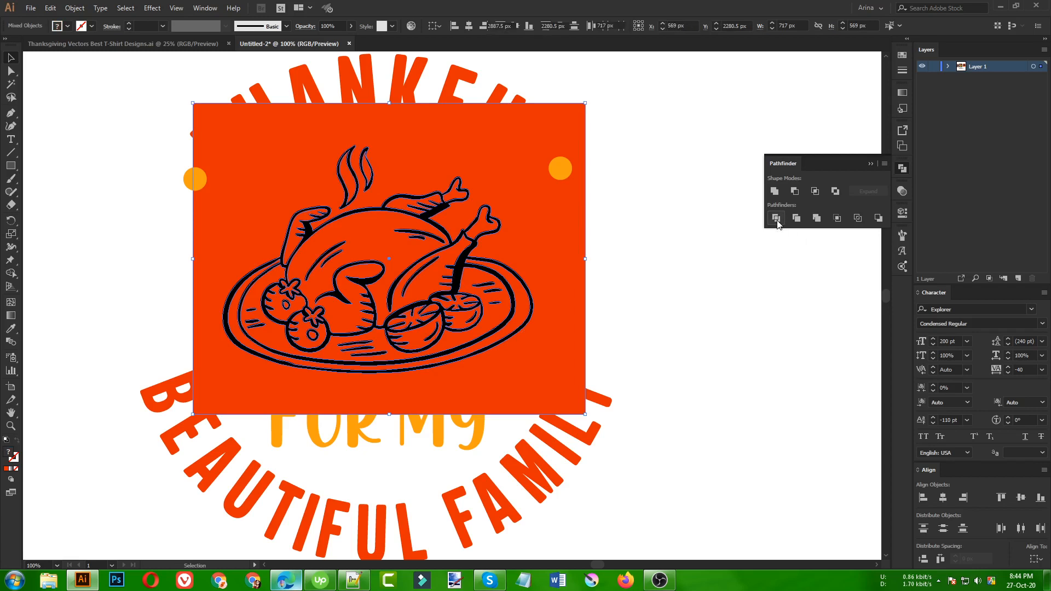
left_click(689, 271)
double_click(543, 215)
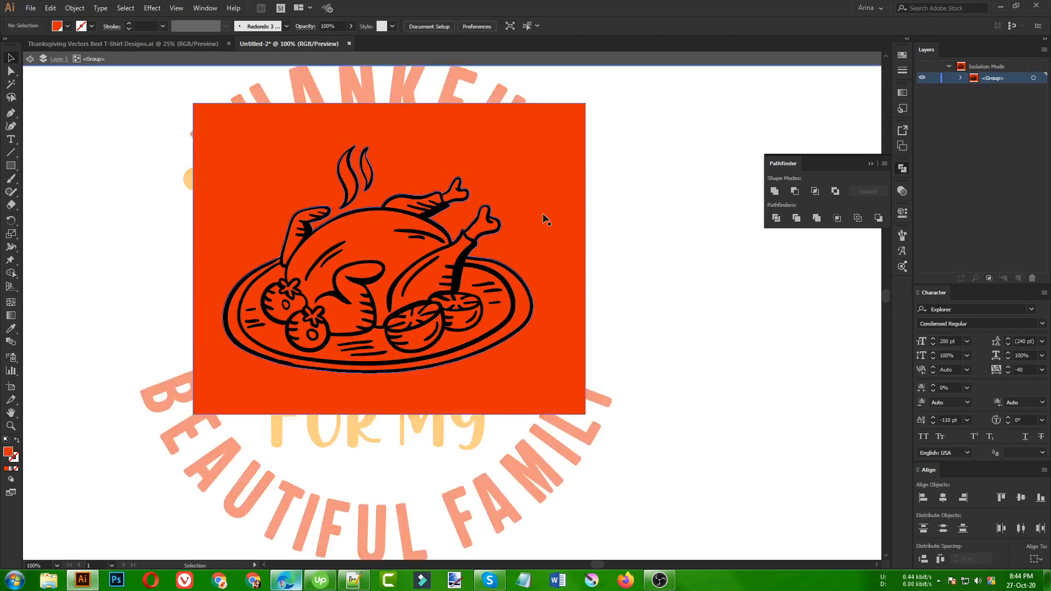
key("Delete")
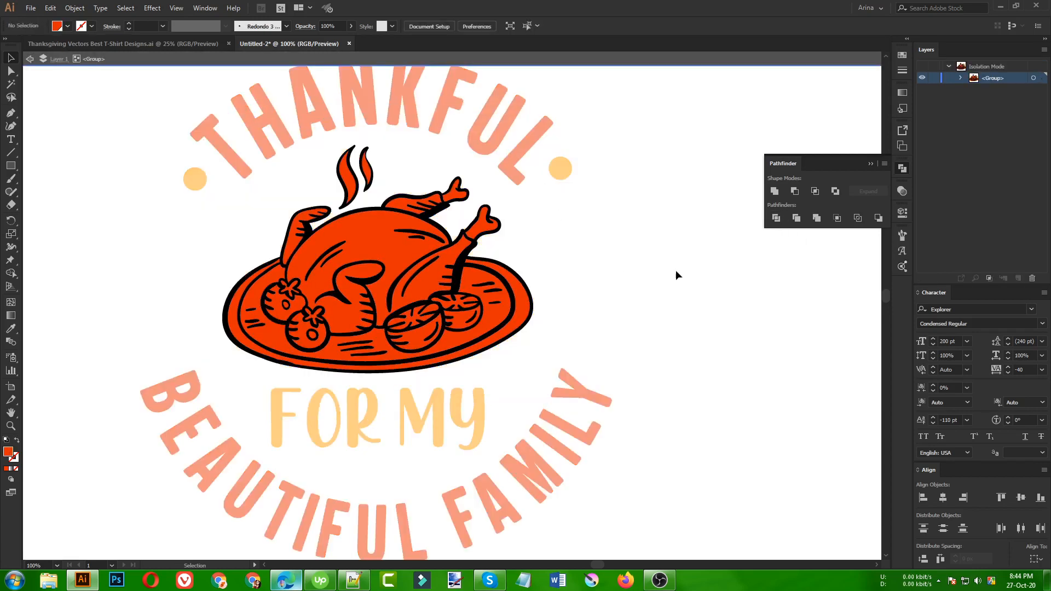
double_click(675, 270)
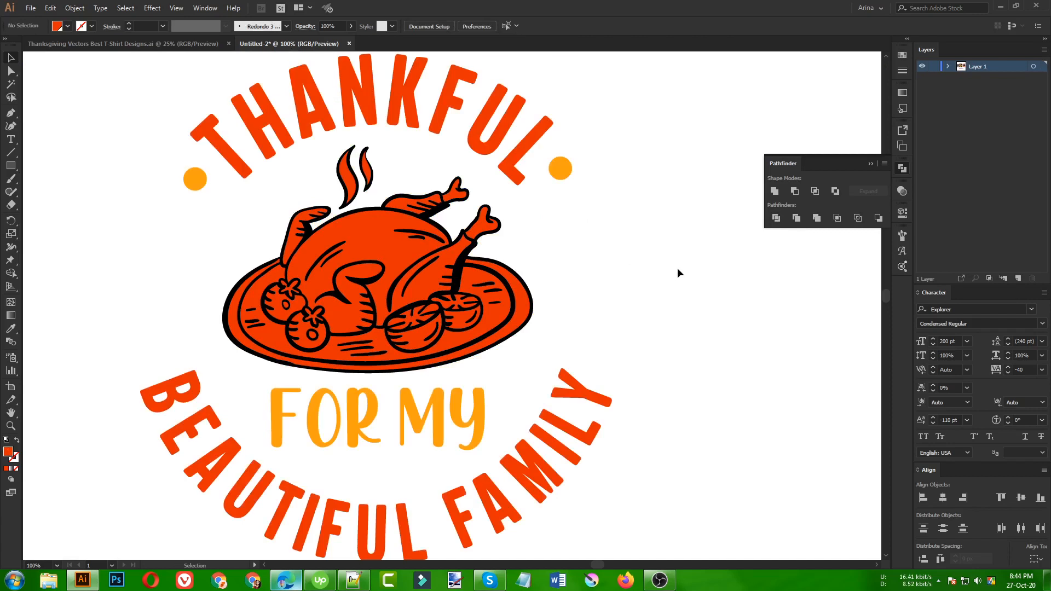
Inside the divided turkey group, change the fill of the turkey's body to light orange #ef9635.
double_click(387, 249)
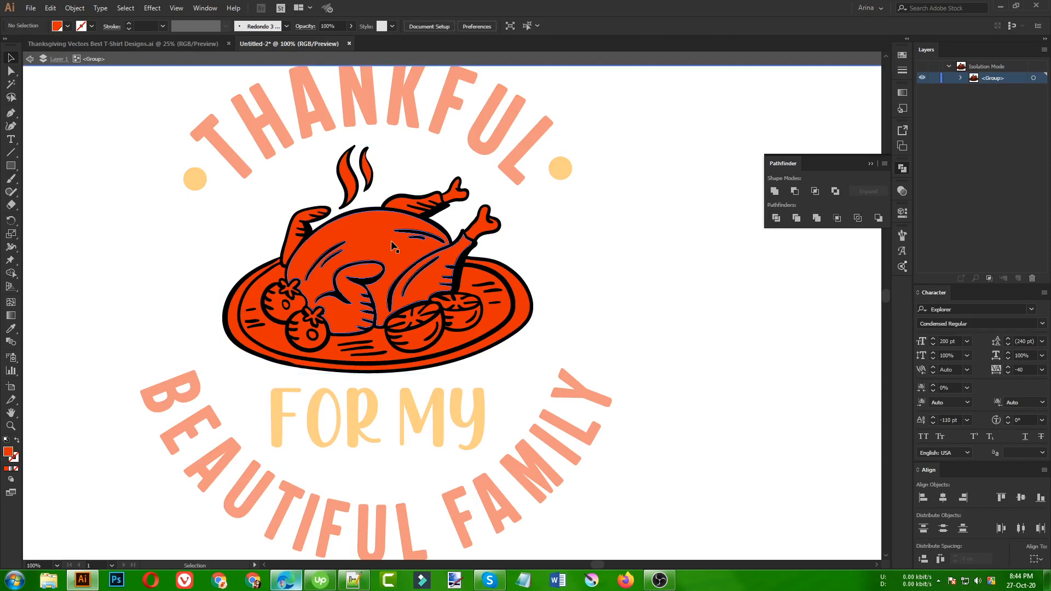
left_click(394, 248)
left_click(504, 318)
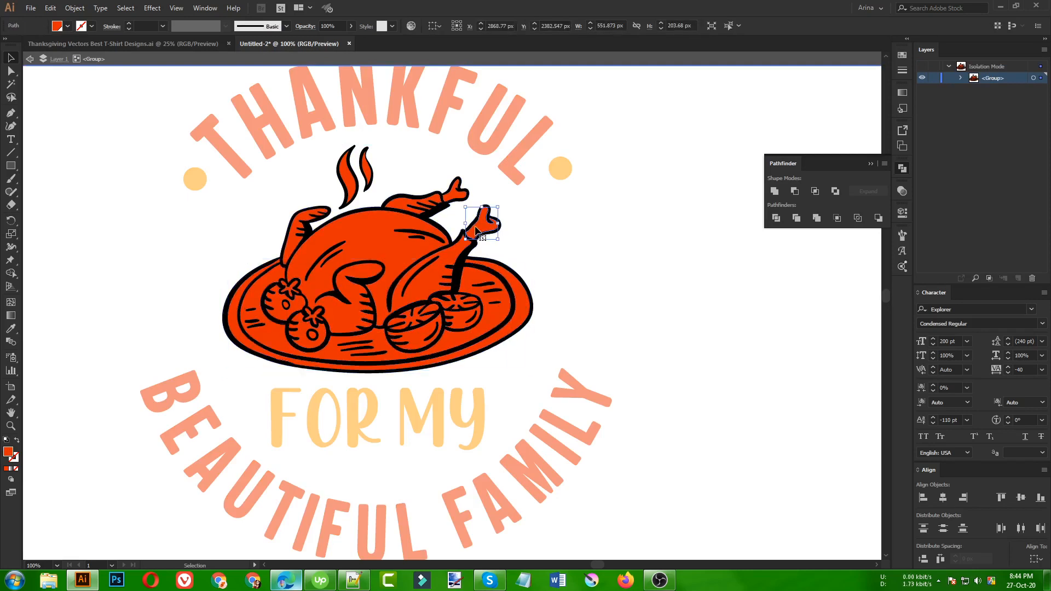
left_click(394, 245)
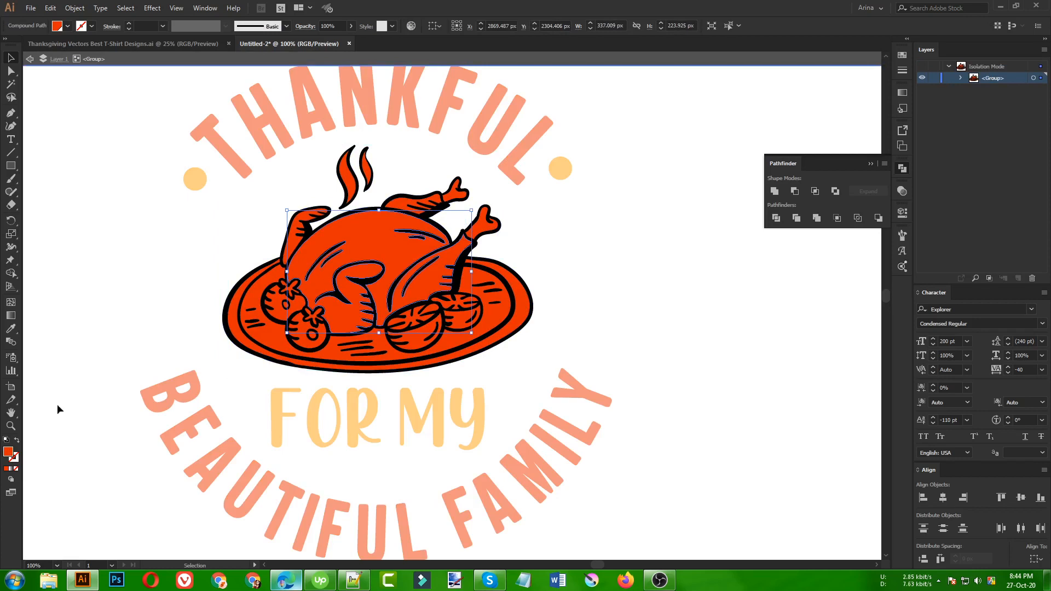
double_click(8, 452)
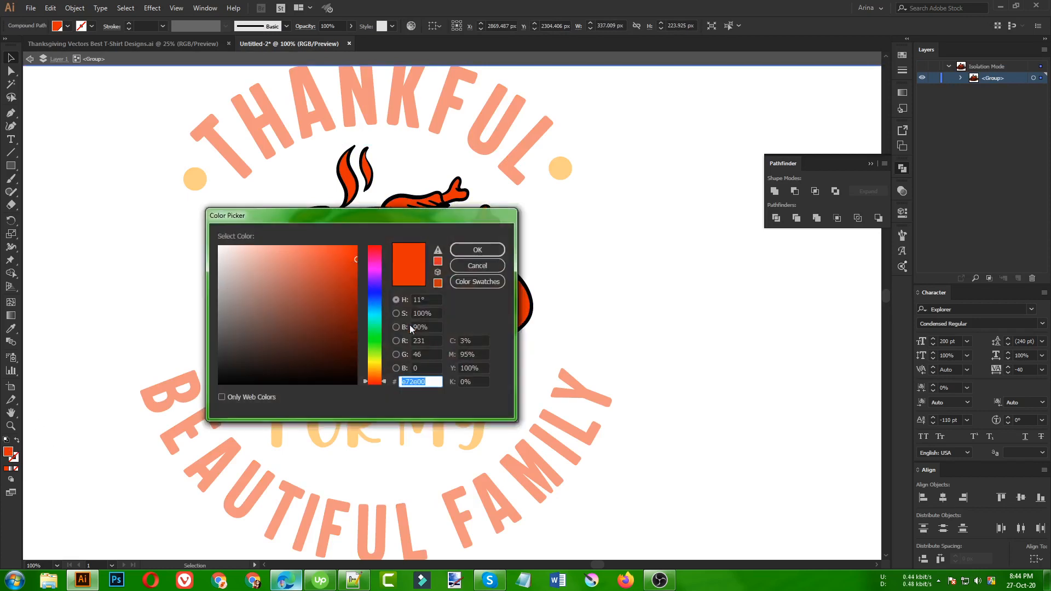
left_click_drag(382, 219, 674, 237)
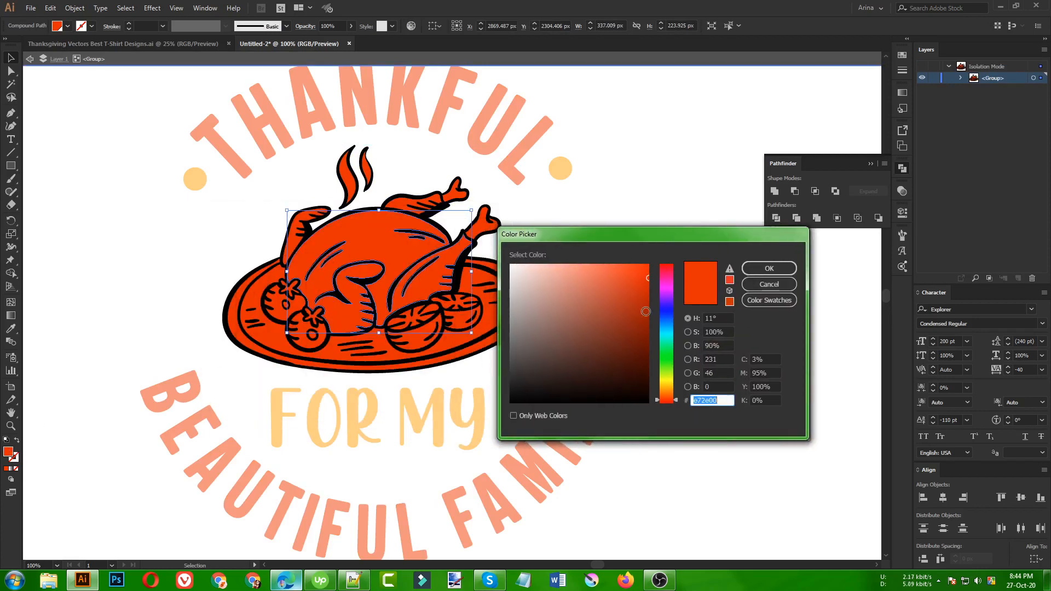
left_click(667, 391)
mouse_move(613, 266)
left_mouse_down()
mouse_move(605, 263)
mouse_move(619, 272)
left_mouse_up()
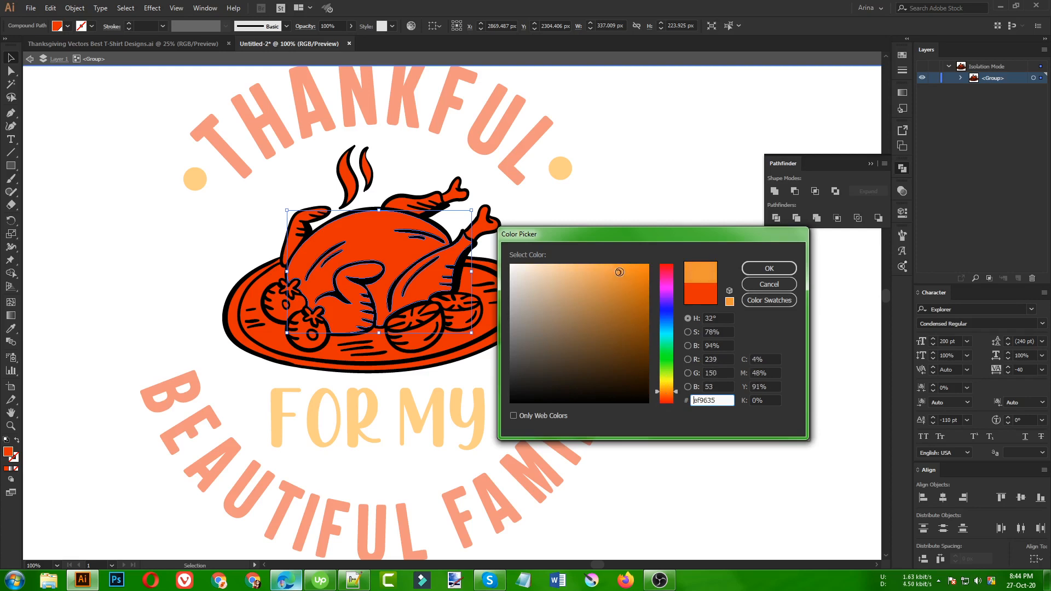
left_click(769, 268)
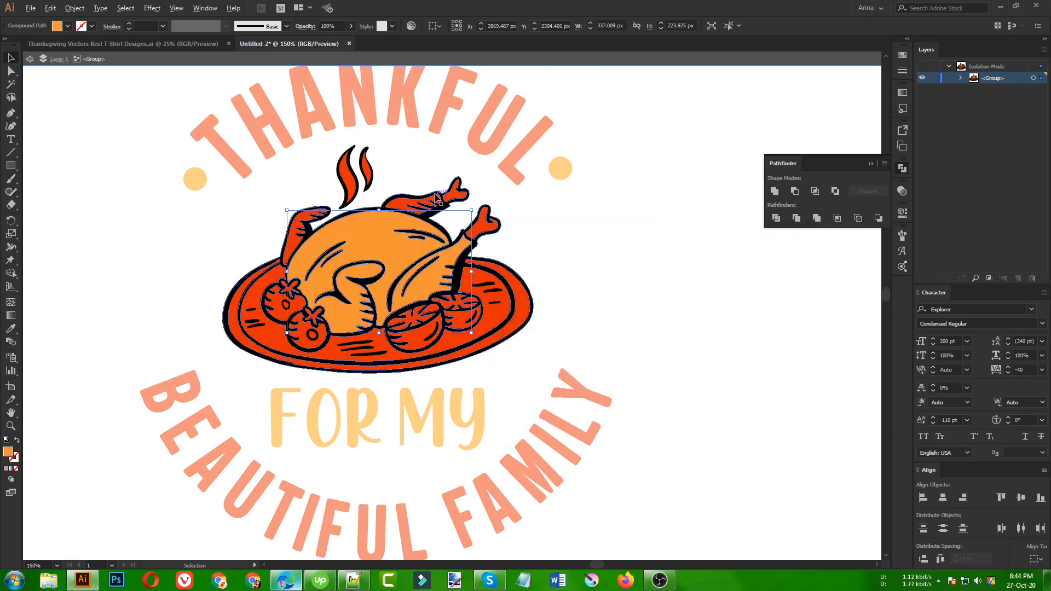
Recolor the turkey's wing and far leg with the light orange sampled from its body.
scroll(435, 193, "up", 2)
left_click(428, 164)
left_click(358, 220)
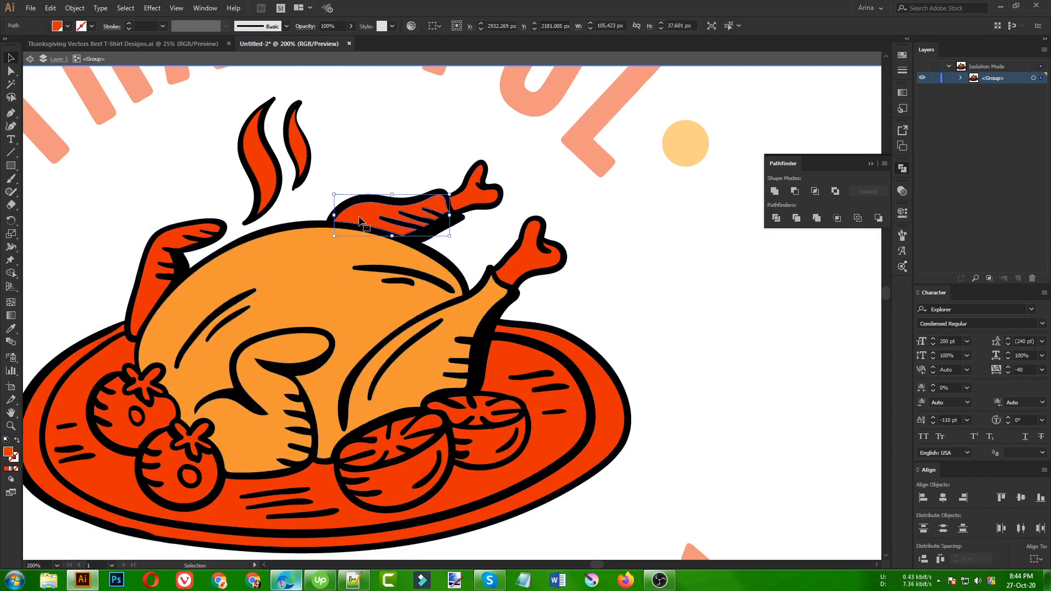
left_click(147, 291, "shift")
key("i")
left_click(343, 293)
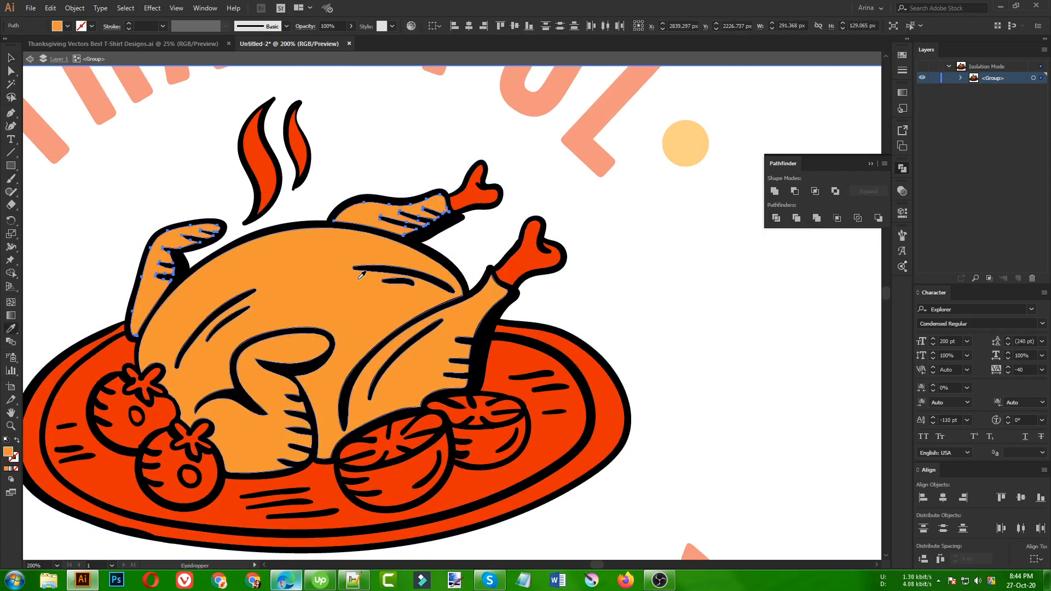
key("v")
Fill both leg bone ends of the turkey with pale pink #ffc2b6.
left_click(563, 281)
left_click(541, 263)
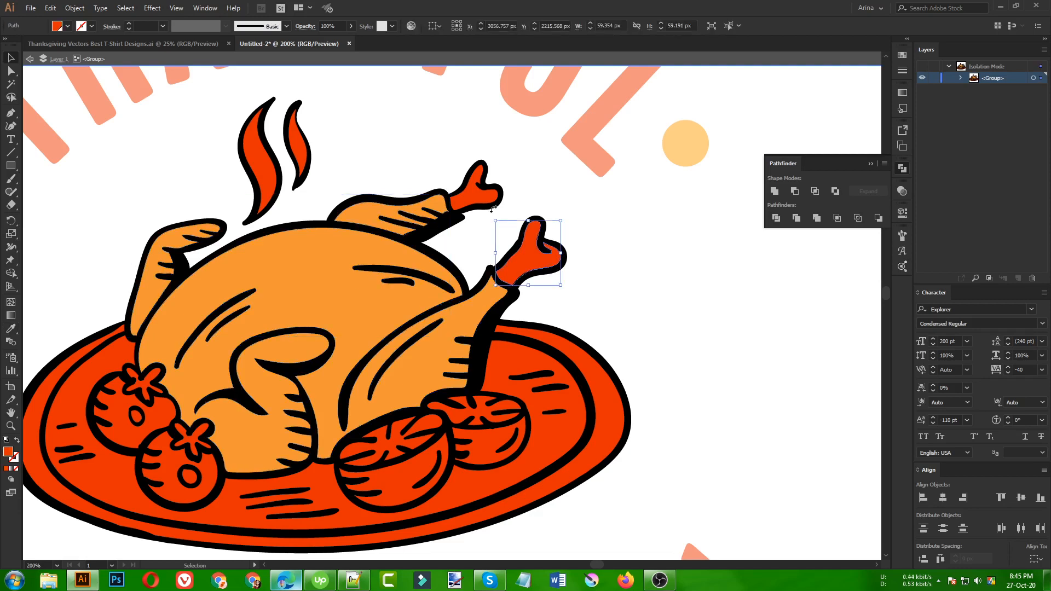
left_click(477, 189, "shift")
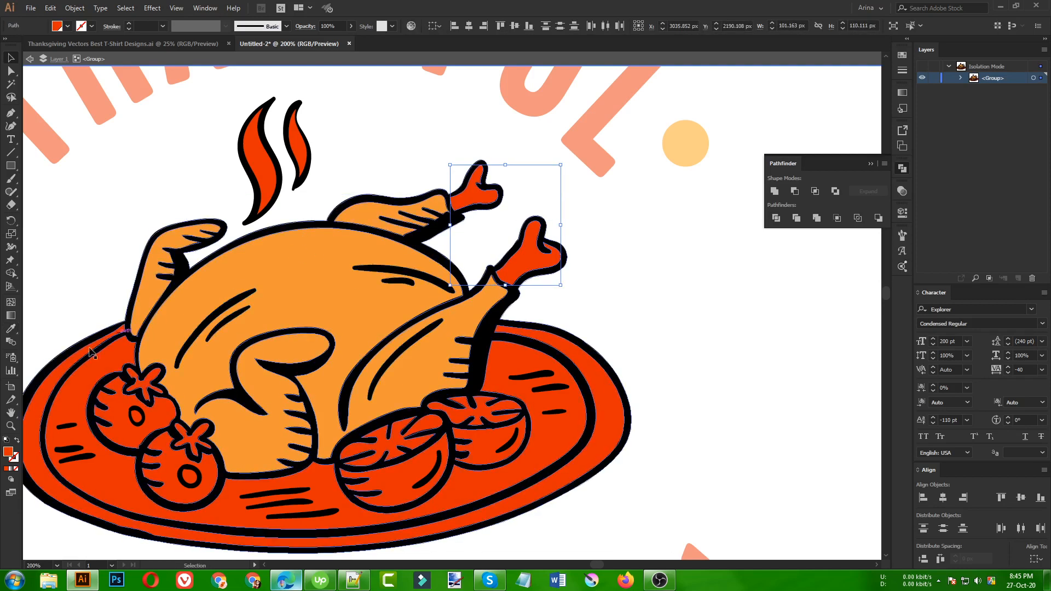
double_click(8, 452)
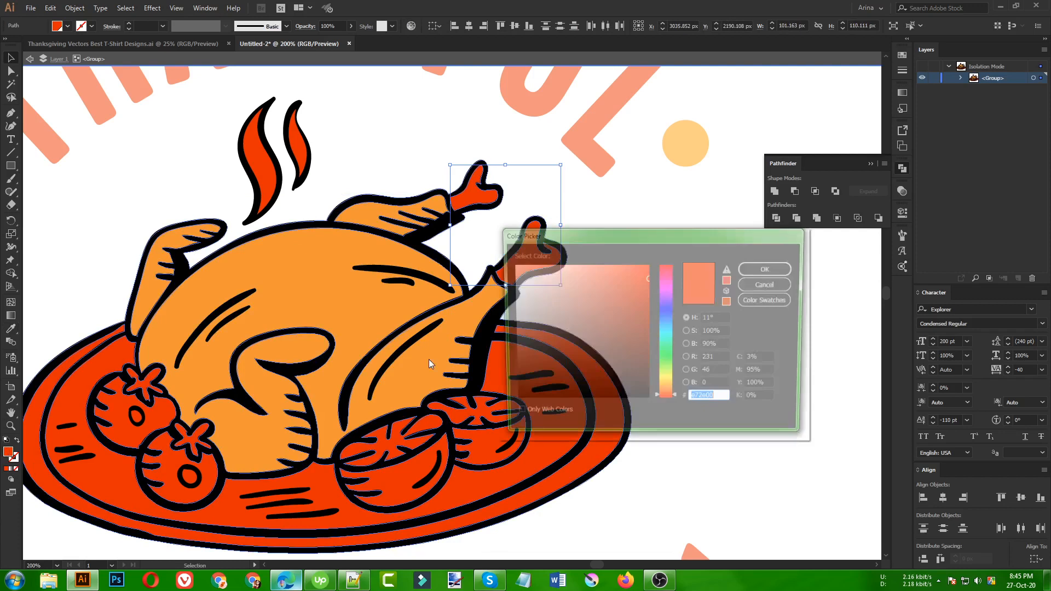
left_click_drag(564, 267, 540, 261)
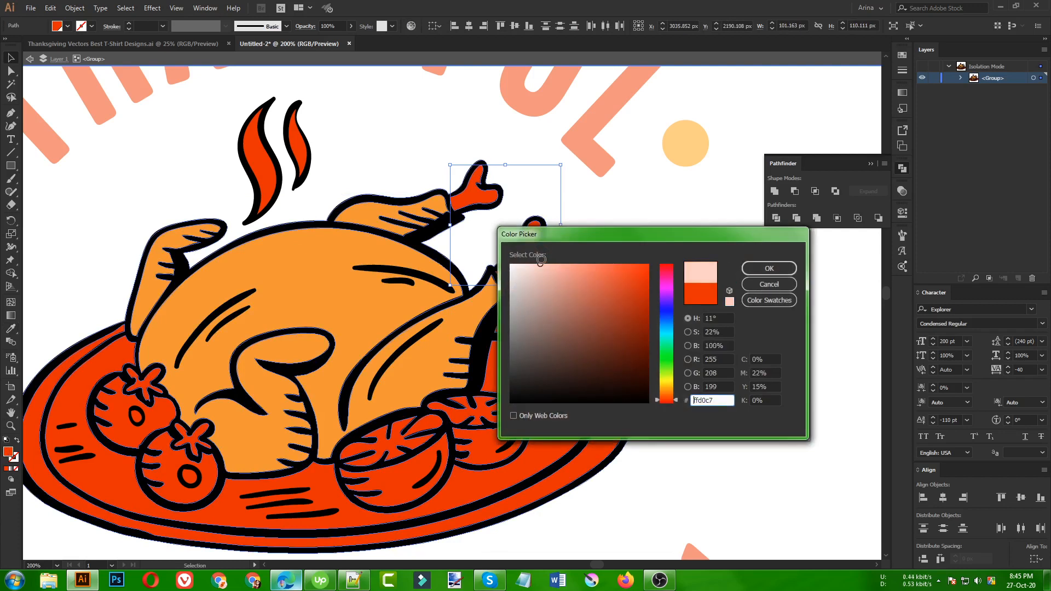
left_click(769, 268)
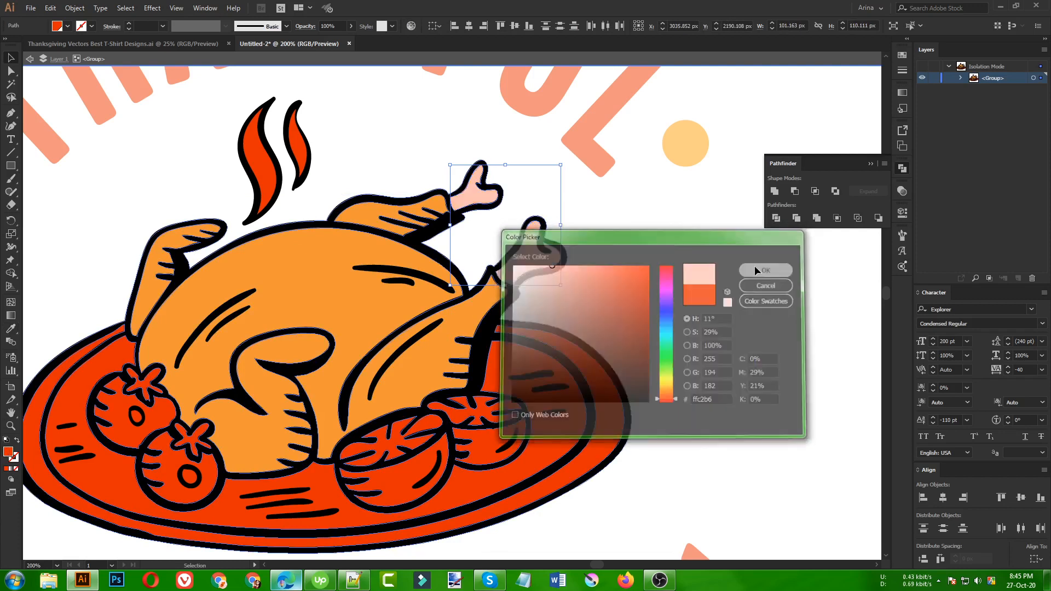
left_click(612, 218)
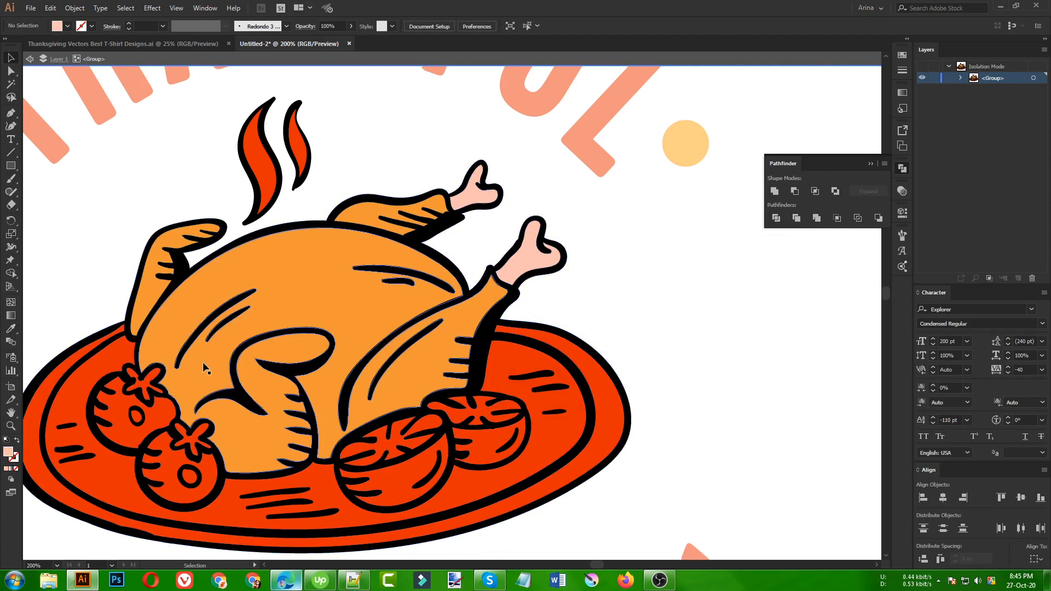
Recolor the inner area of the plate with the pale pink sampled from the leg bones.
left_click(116, 356)
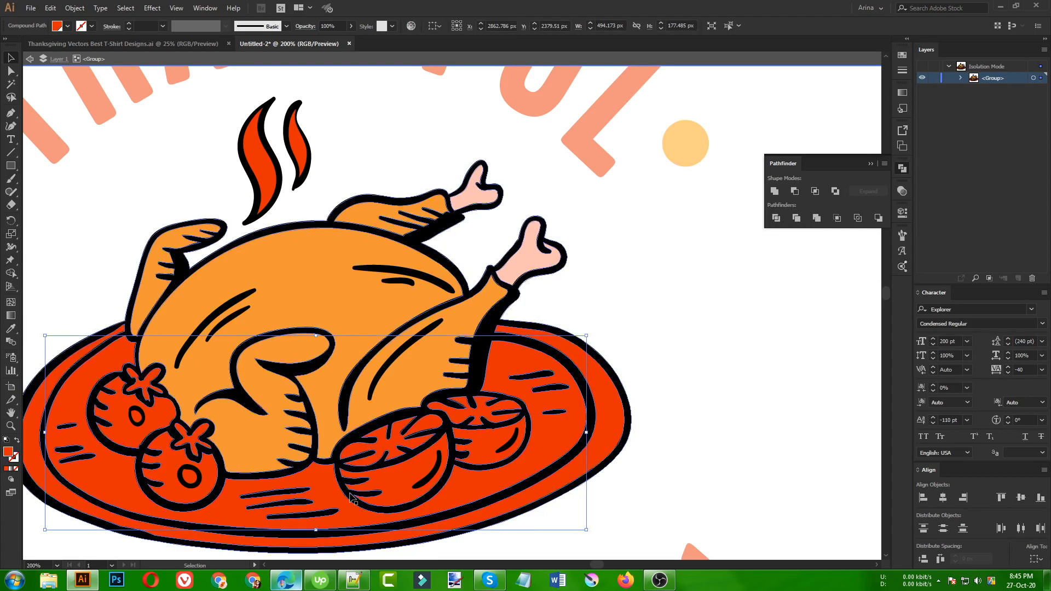
key("i")
left_click(549, 278)
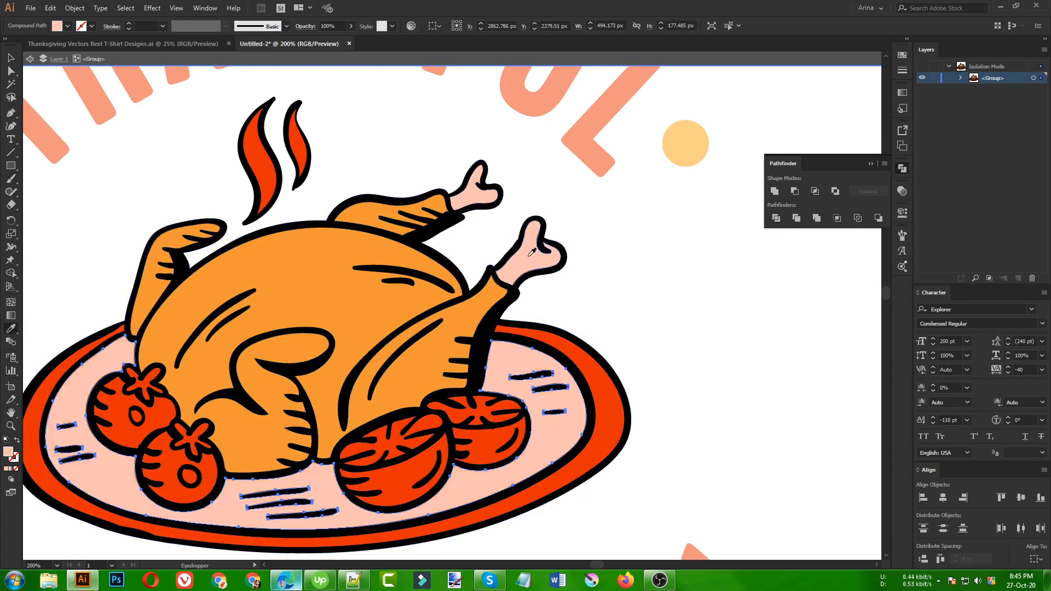
key("v")
Fill the plate's outer rim with a darker pink at hue 8°, saturation 40% and brightness 89%.
left_click(606, 389)
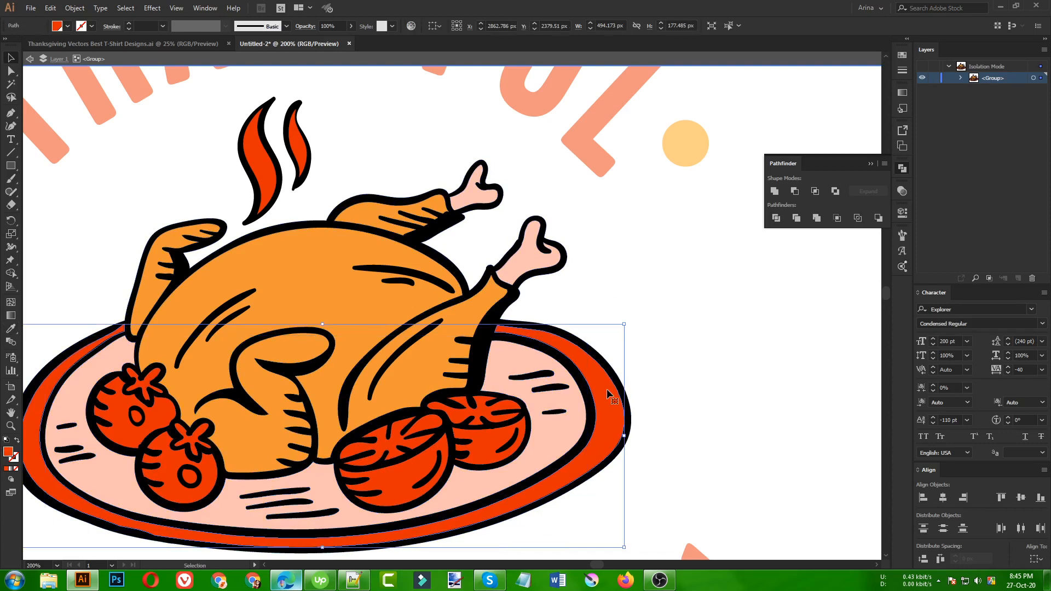
key("i")
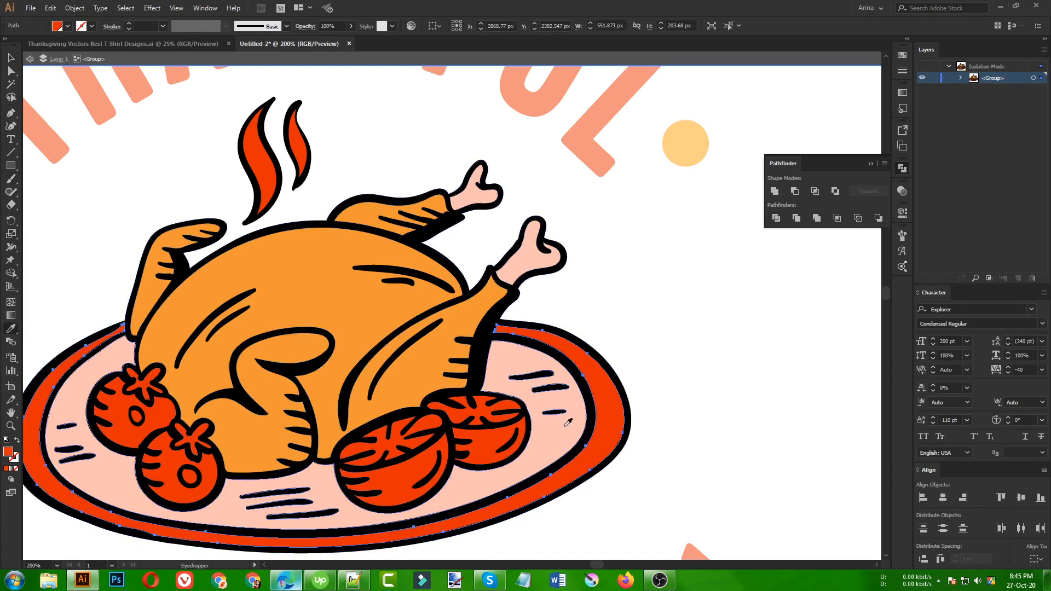
left_click(569, 430)
key("v")
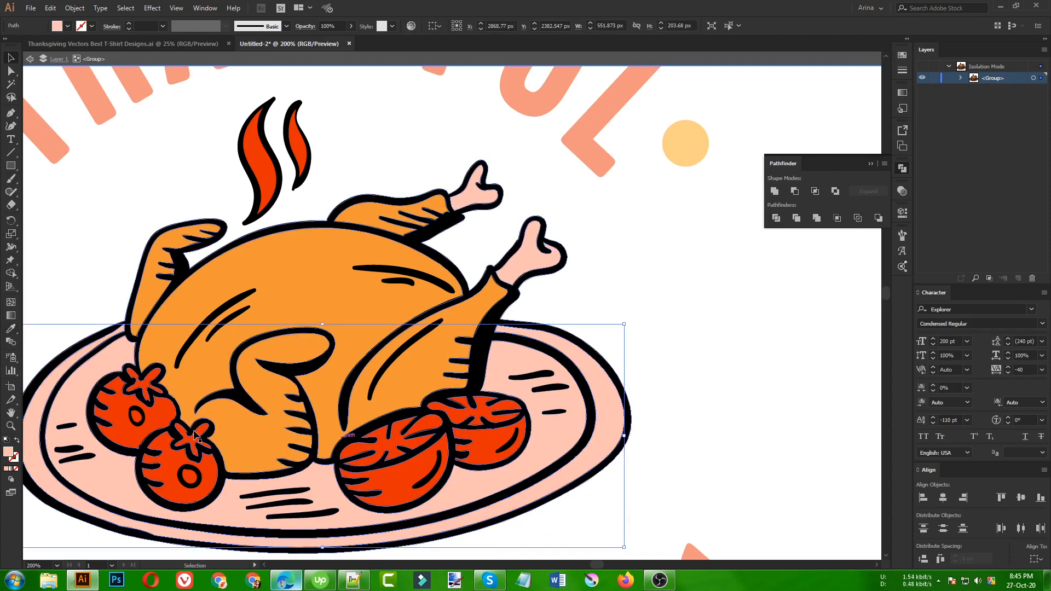
double_click(8, 452)
left_click(564, 279)
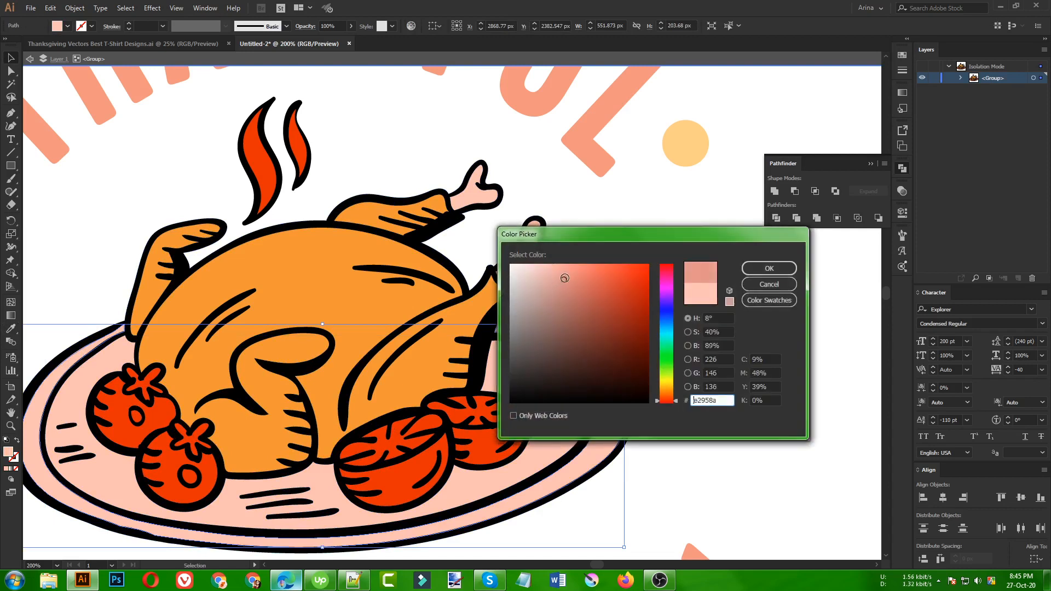
left_click(769, 269)
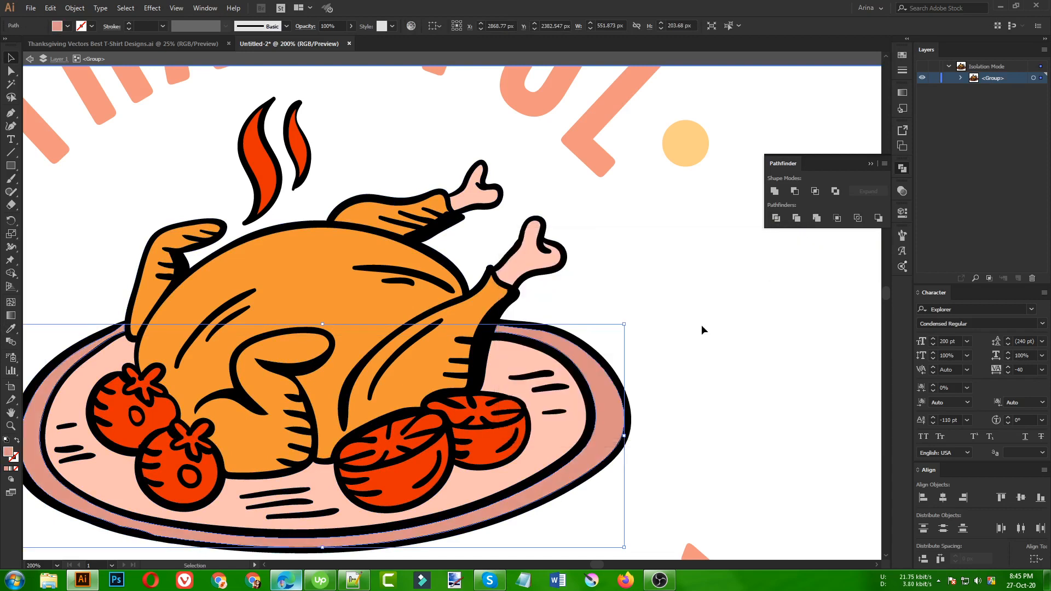
left_click(666, 355)
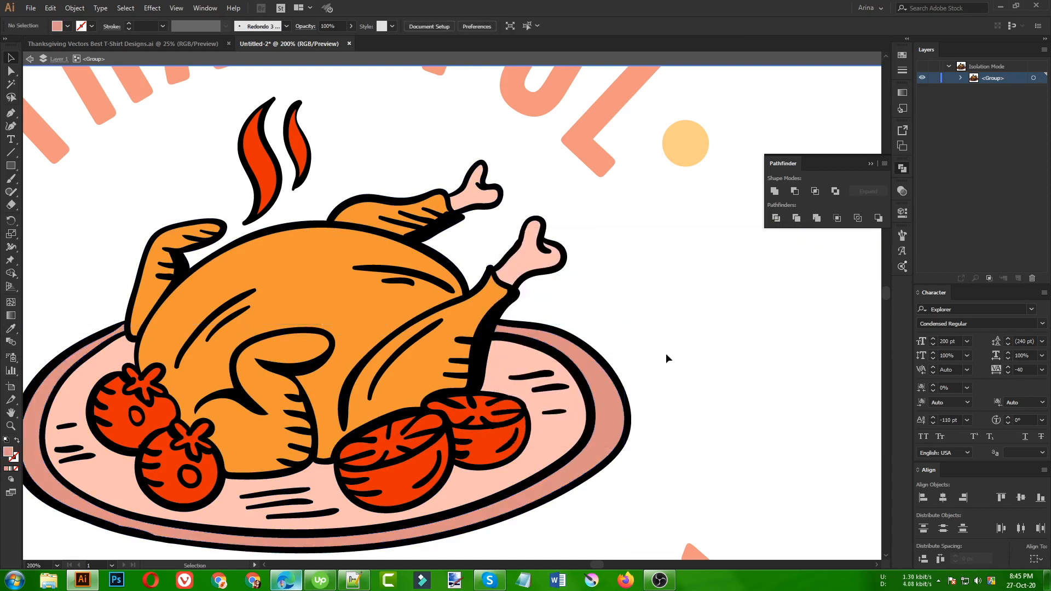
Fill the two steam wisps above the turkey with light blue #83edff.
left_click(298, 145)
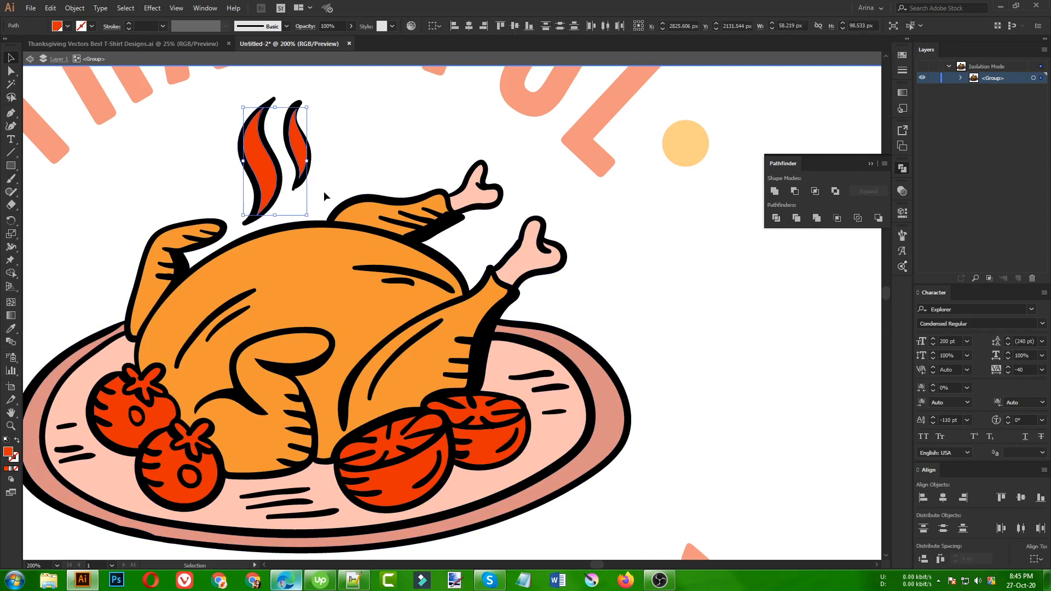
double_click(9, 452)
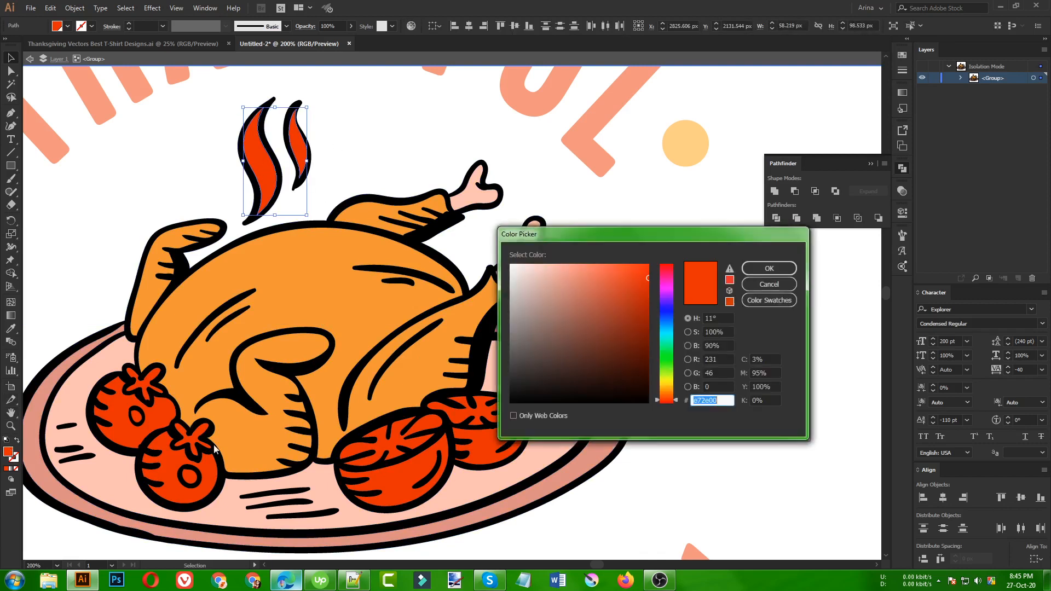
left_click_drag(672, 353, 671, 334)
left_click(580, 262)
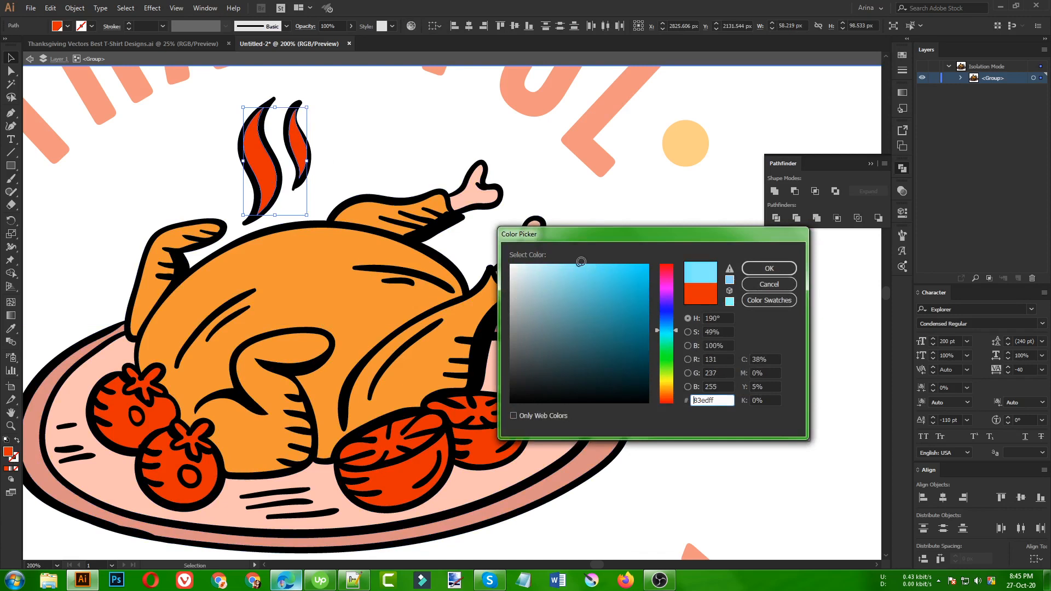
left_click(769, 268)
left_click(437, 135)
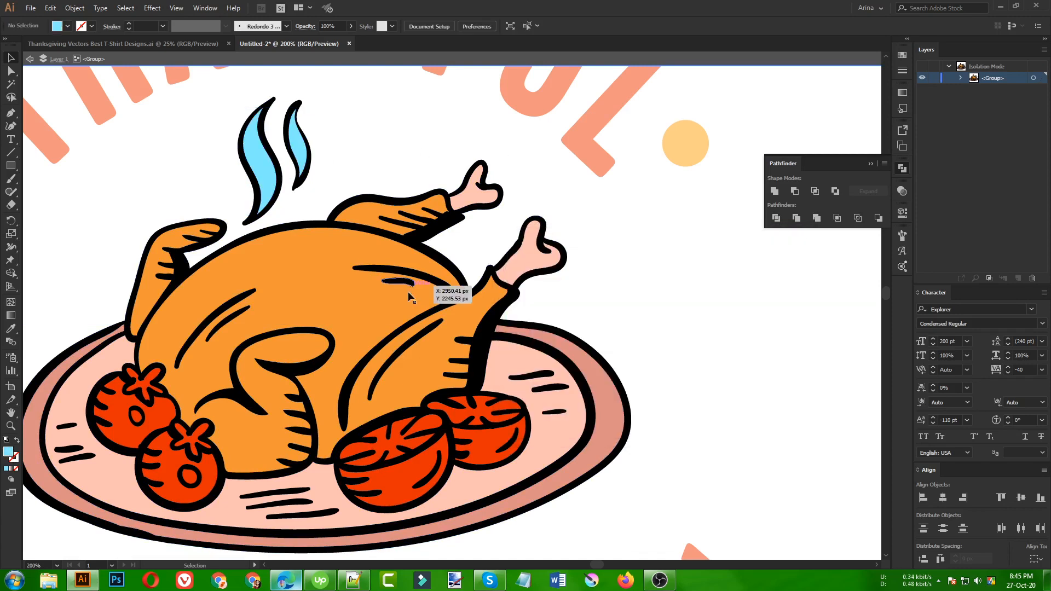
Examine the colored roast turkey illustrations in the Thanksgiving vectors document as a color reference, and return to the T-shirt design.
scroll(262, 407, "down", 1)
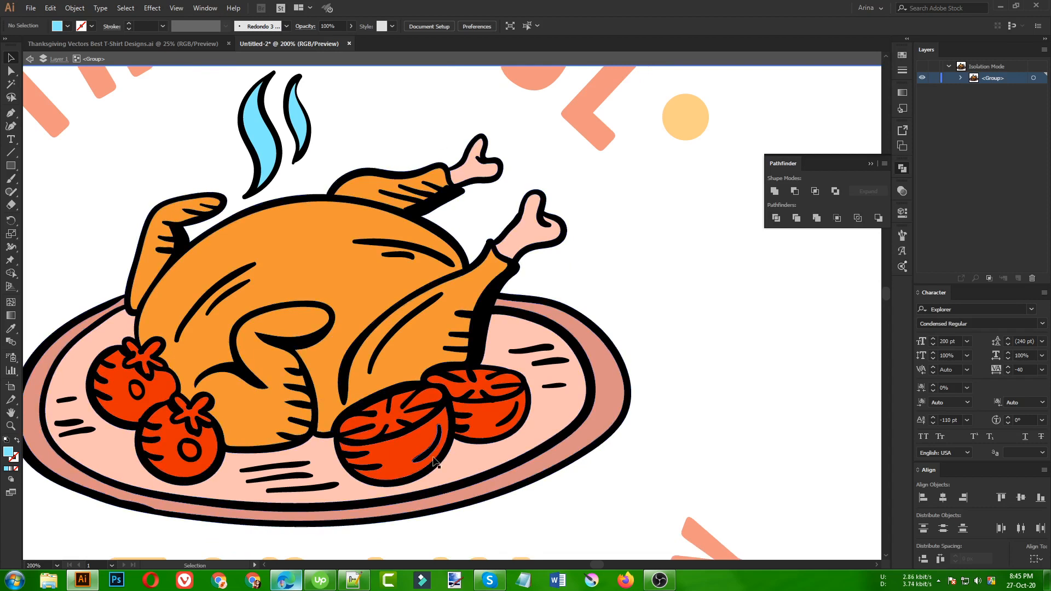
left_click(160, 46)
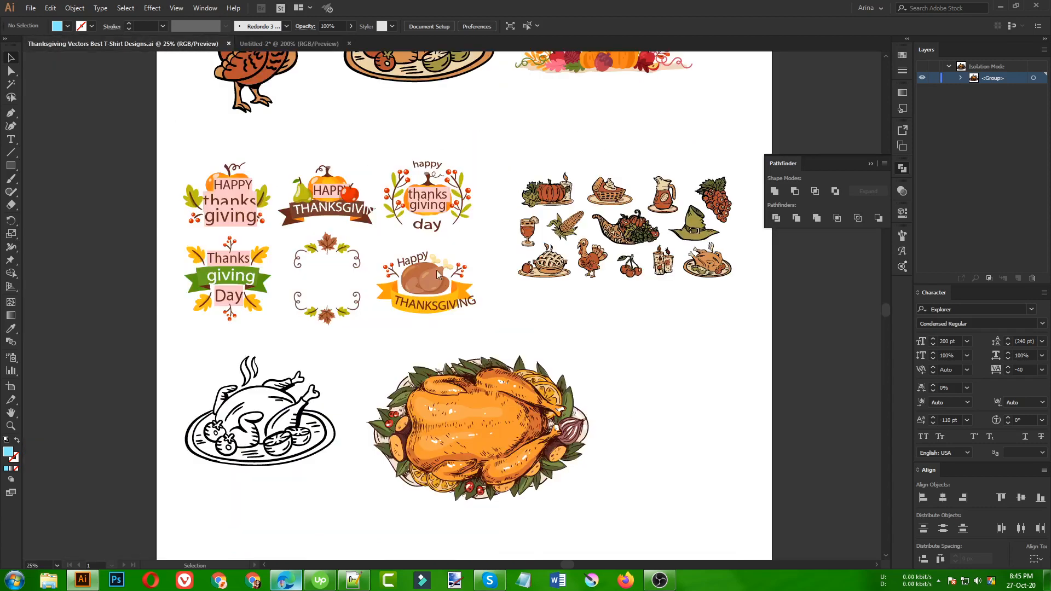
scroll(736, 260, "up", 6)
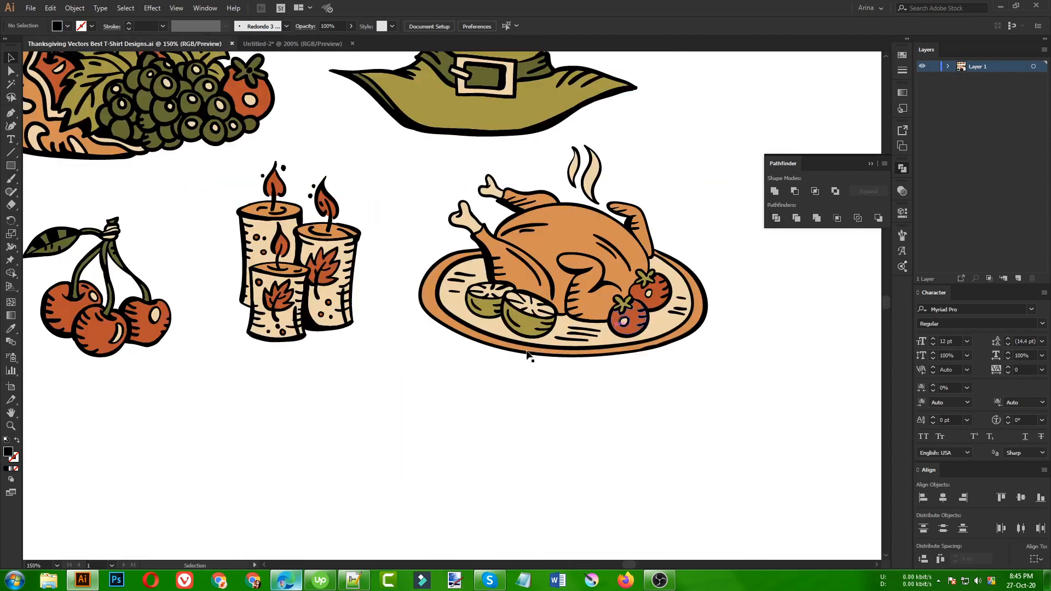
scroll(736, 261, "up", 2)
scroll(453, 373, "down", 4)
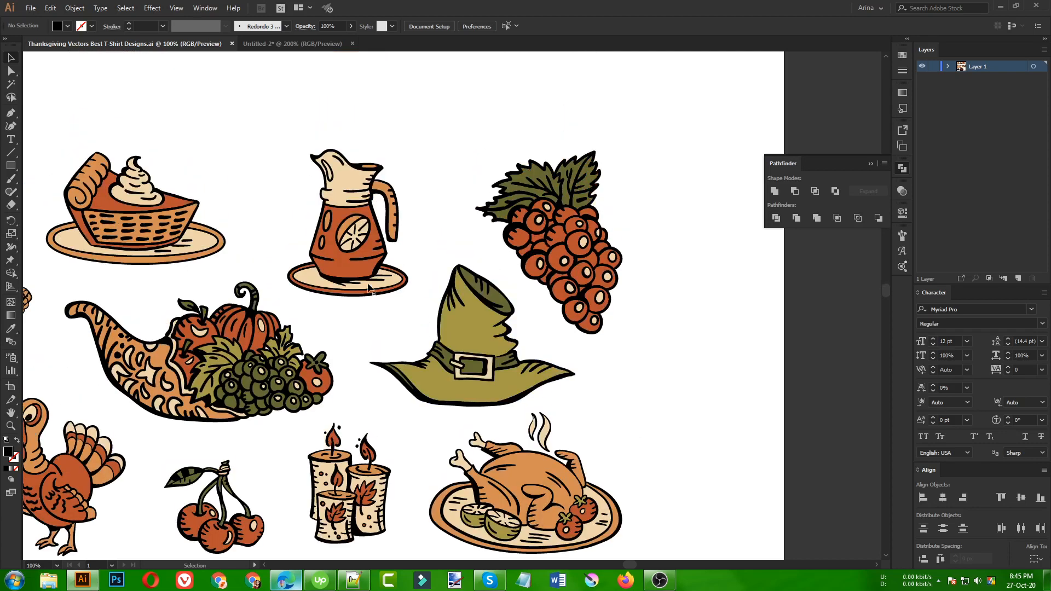
scroll(614, 335, "down", 1)
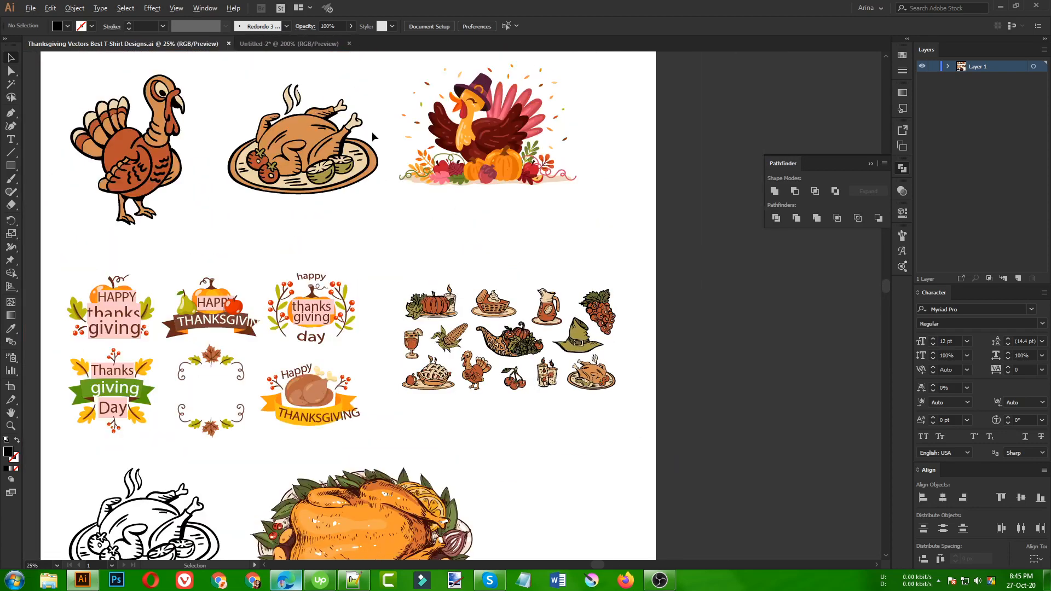
scroll(306, 104, "up", 3)
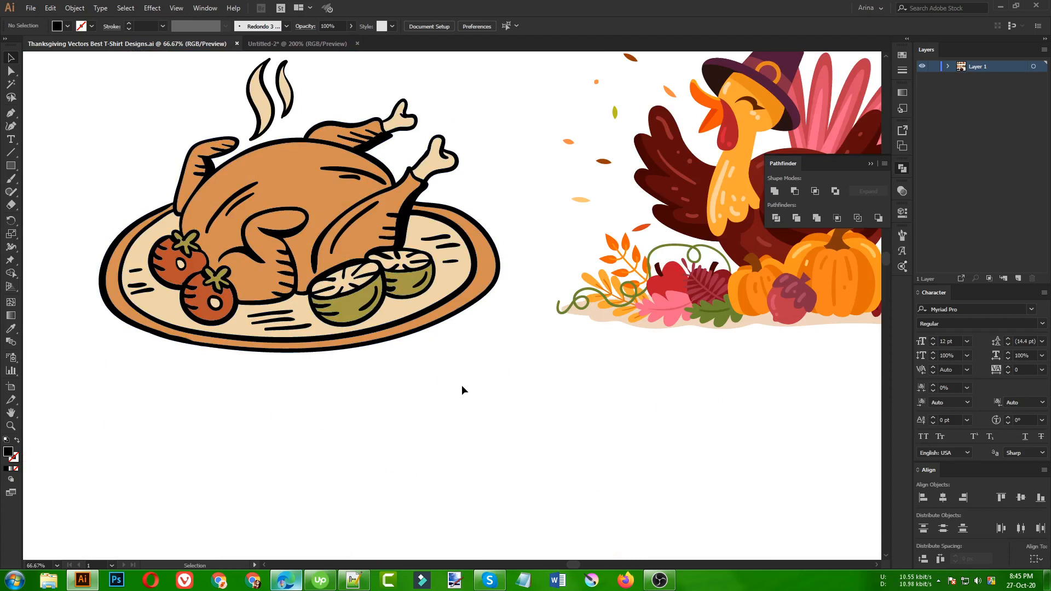
scroll(389, 100, "up", 1)
left_click(300, 44)
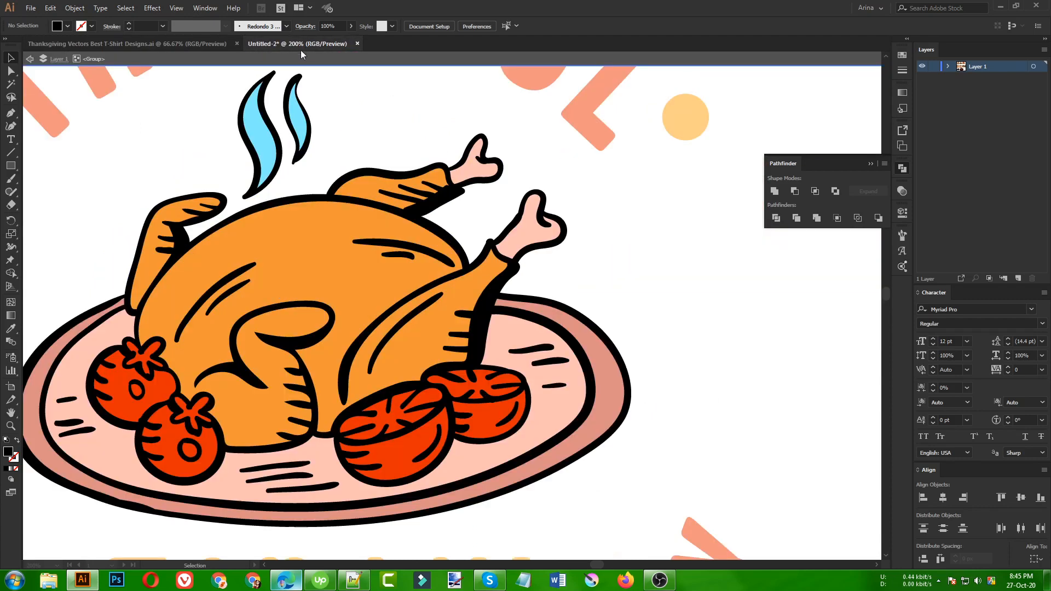
Recolor the skins of the two halved fruits and both tomato stems with the olive green sampled from the neighboring design's leaf.
left_click(386, 455)
left_click(465, 438, "shift")
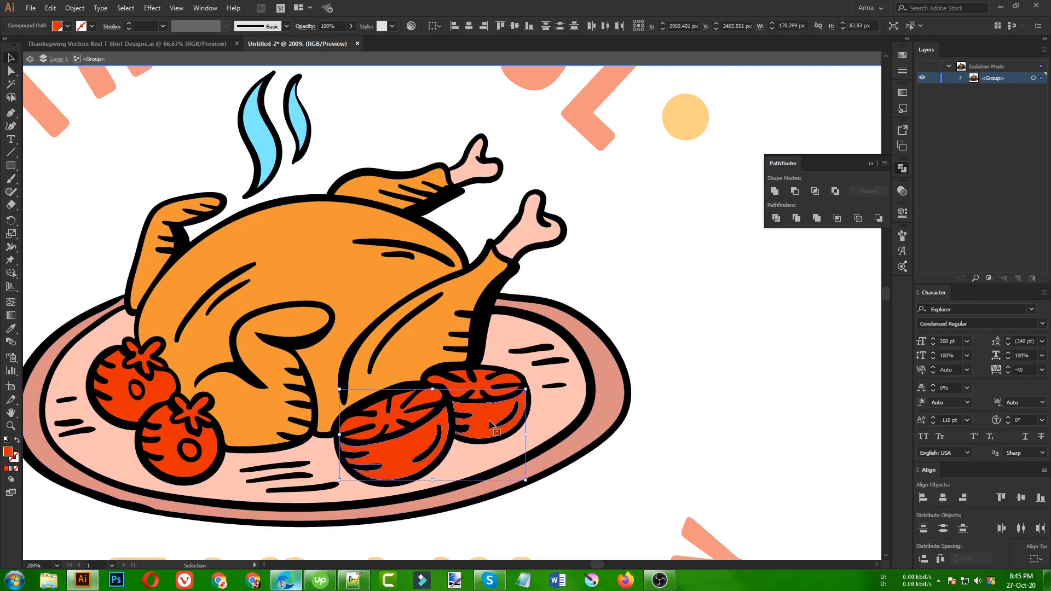
left_click(191, 420, "shift")
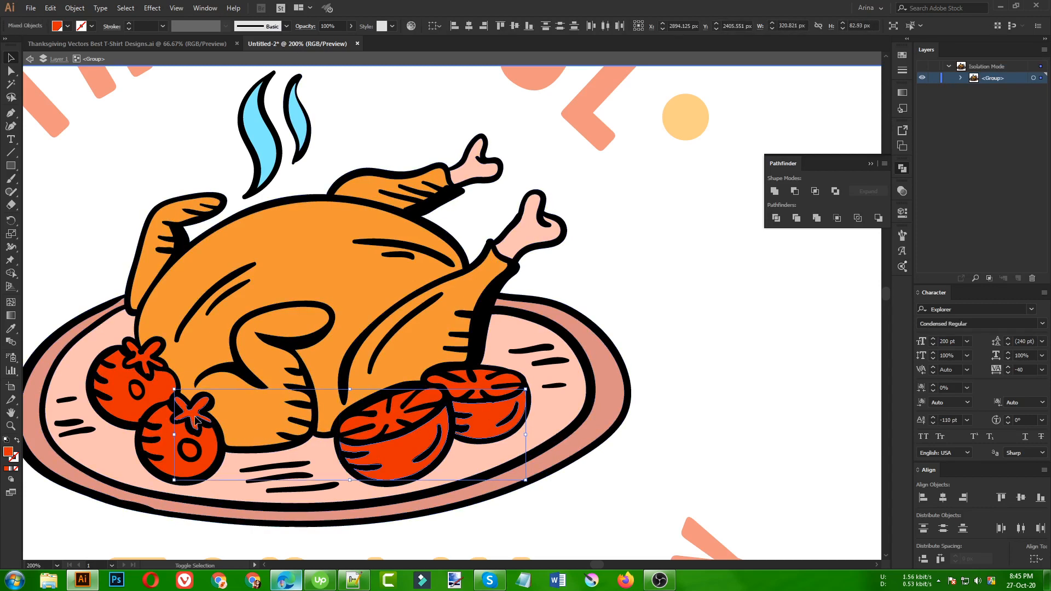
left_click(147, 358, "shift")
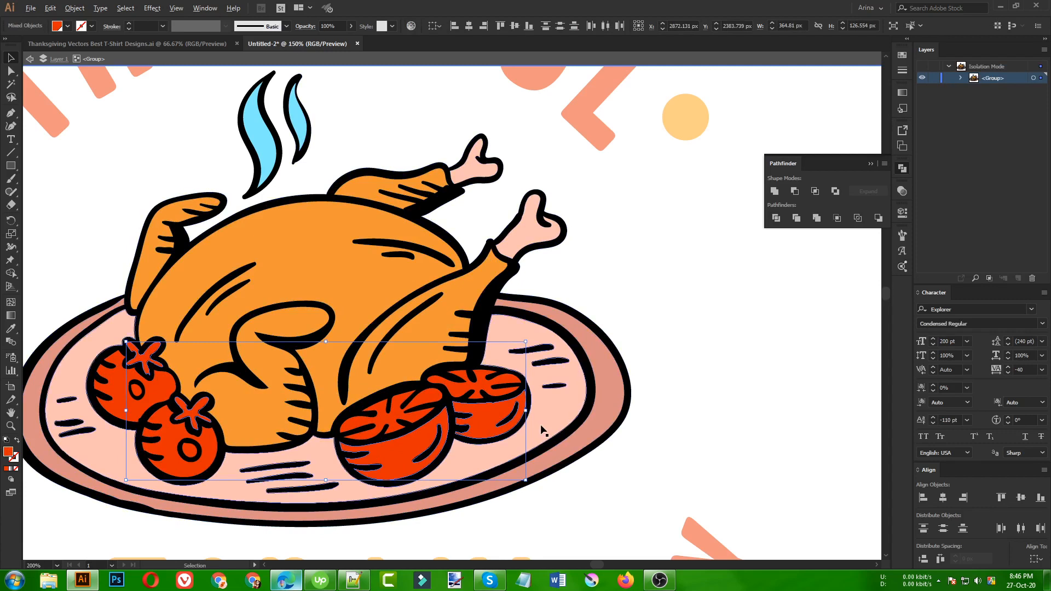
scroll(541, 425, "down", 3)
key("i")
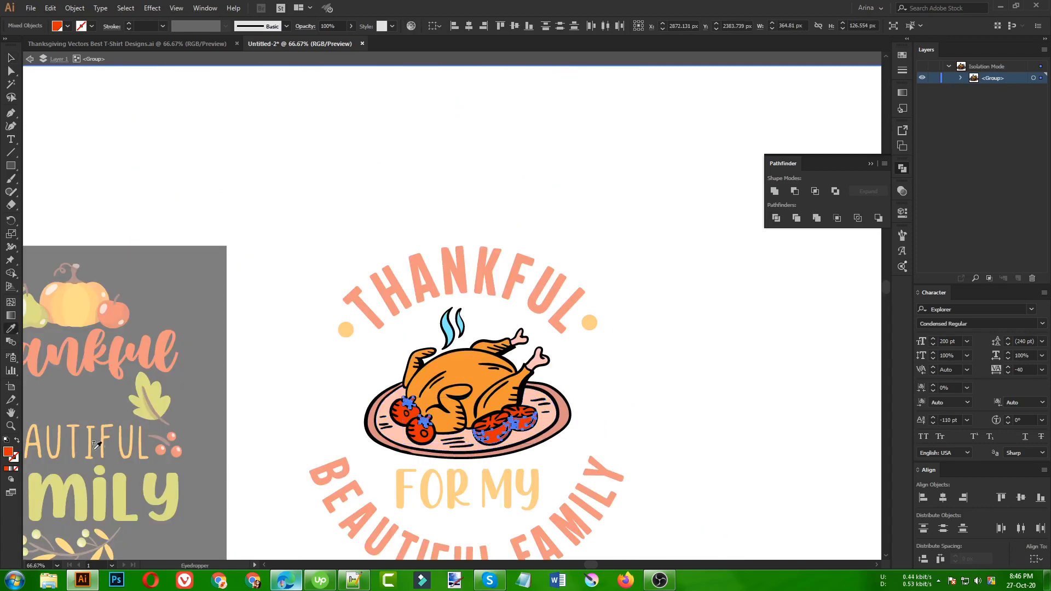
left_click(159, 392)
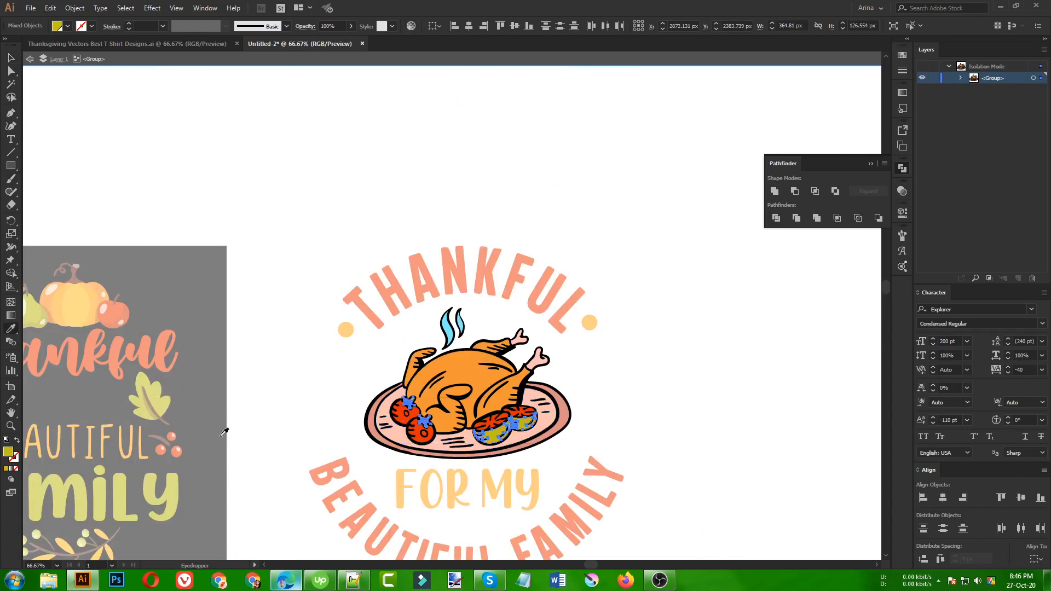
key("v")
left_click(297, 431)
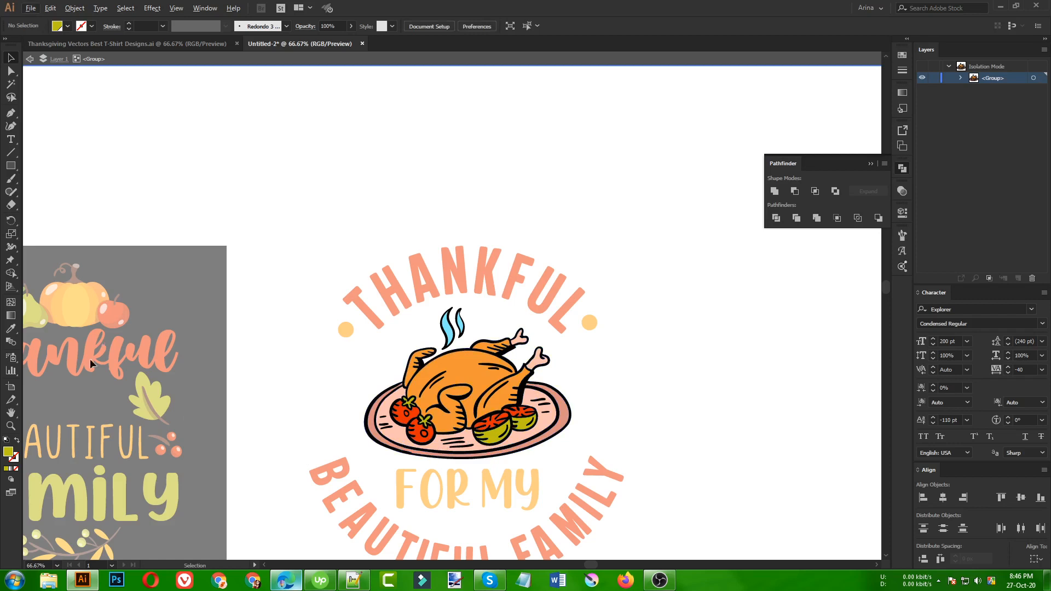
Fill both tomatoes and the cut faces of the two halved fruits with pale yellow #fff1a1.
scroll(396, 438, "up", 2)
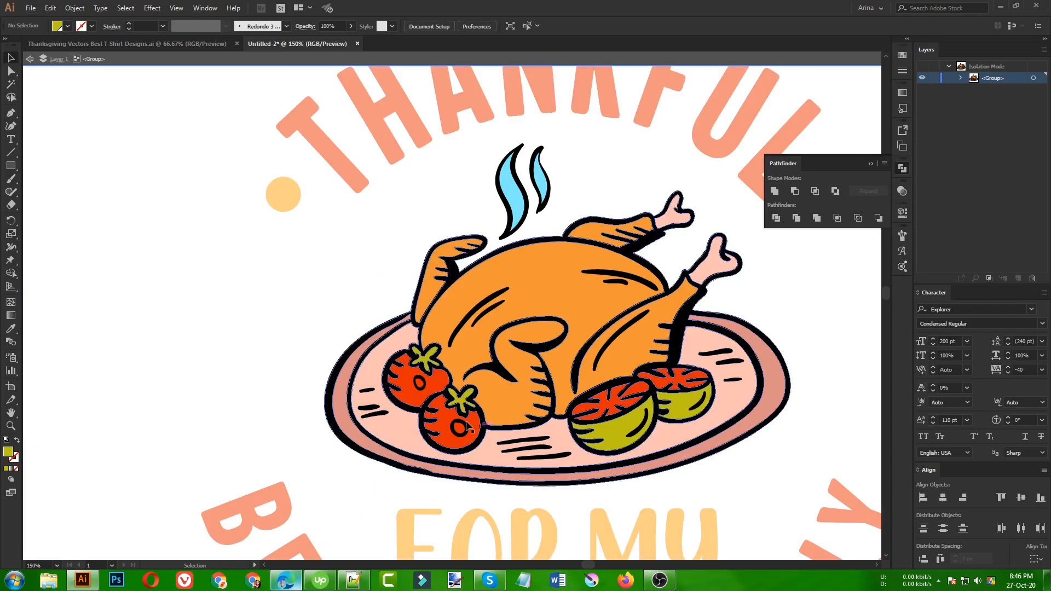
left_click(424, 377)
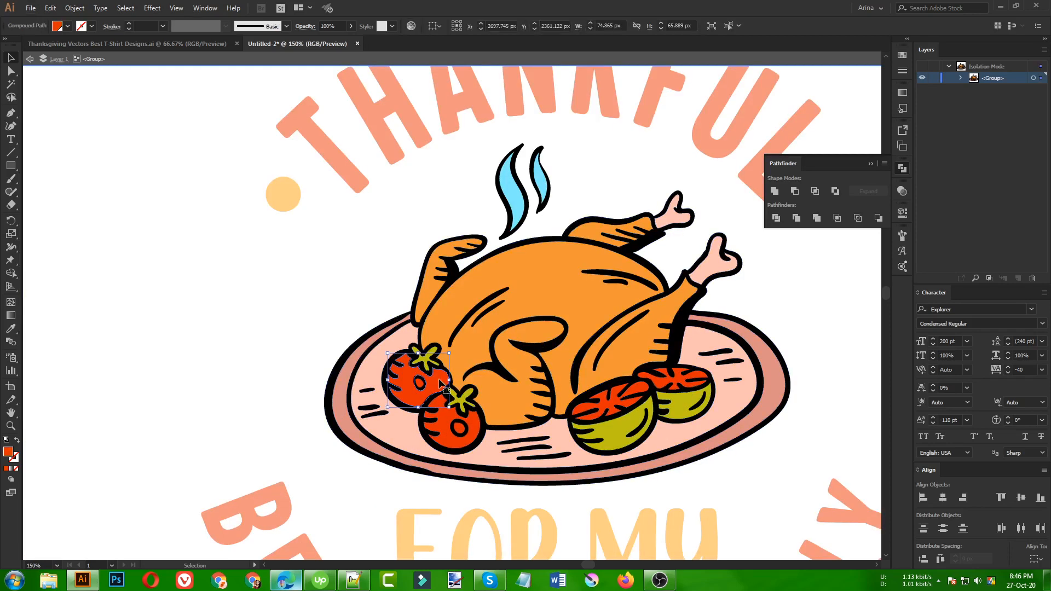
left_click(450, 426, "shift")
scroll(619, 403, "up", 2)
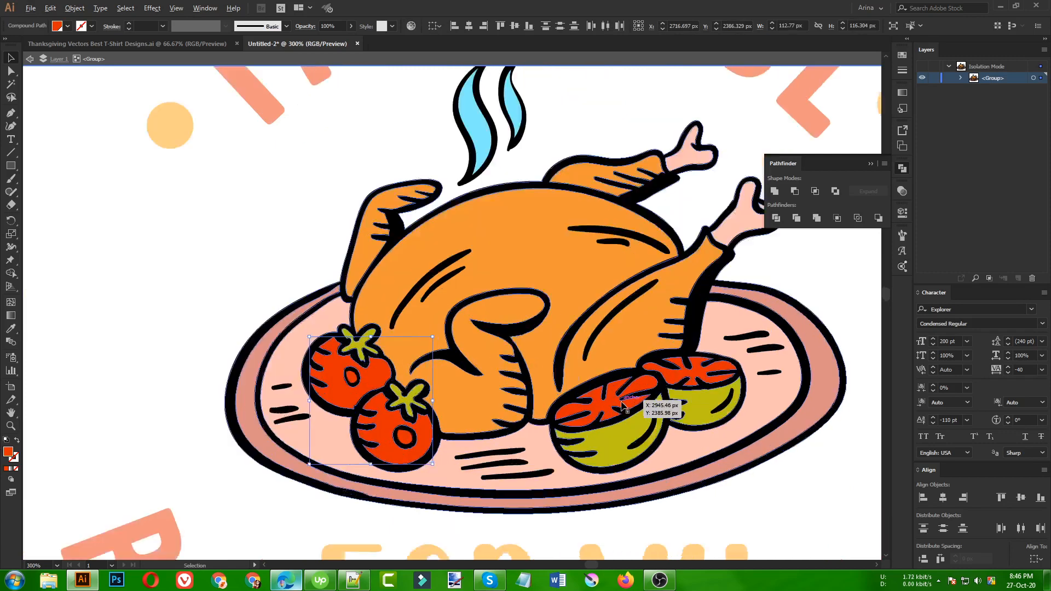
left_click(610, 404, "shift")
left_click(697, 365, "shift")
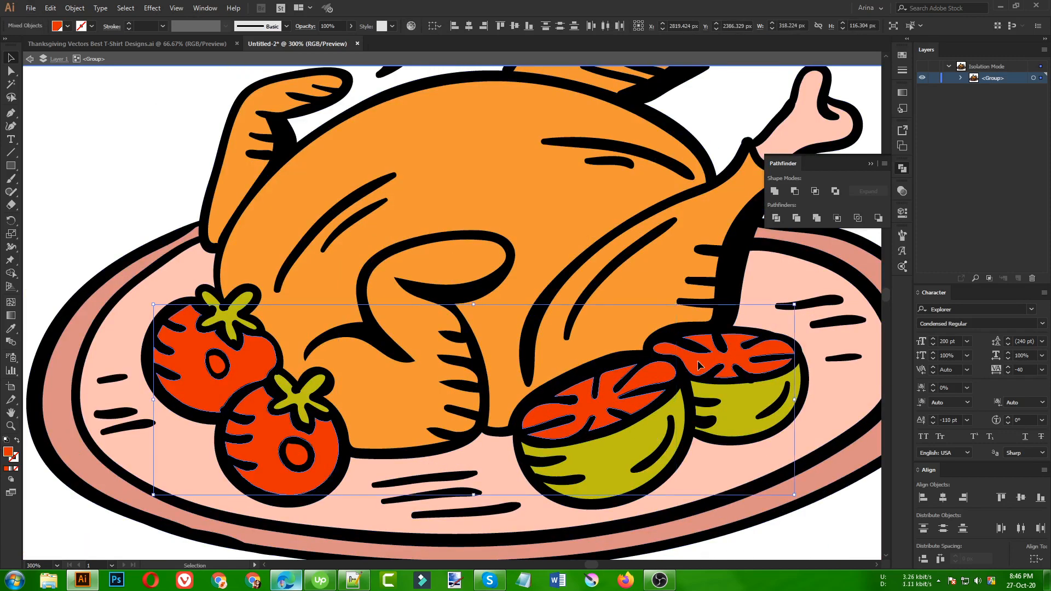
double_click(9, 454)
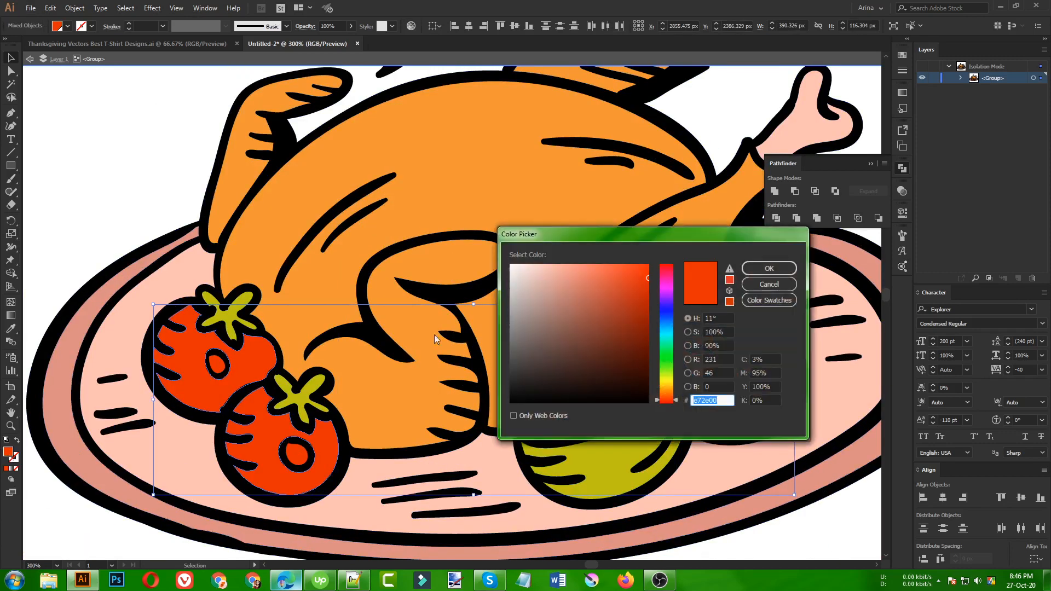
left_click(567, 265)
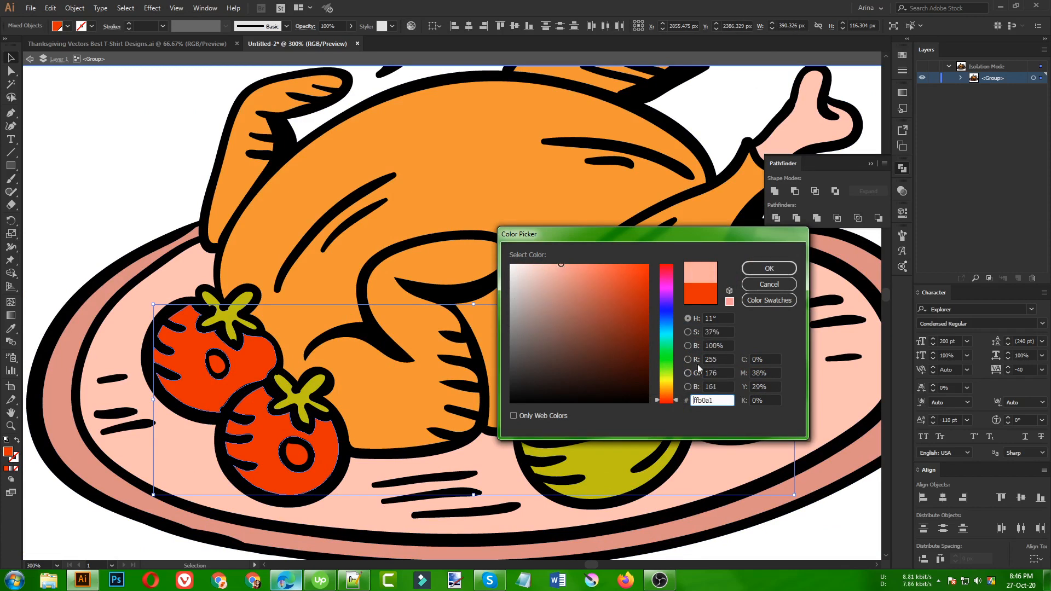
left_click_drag(677, 394, 672, 382)
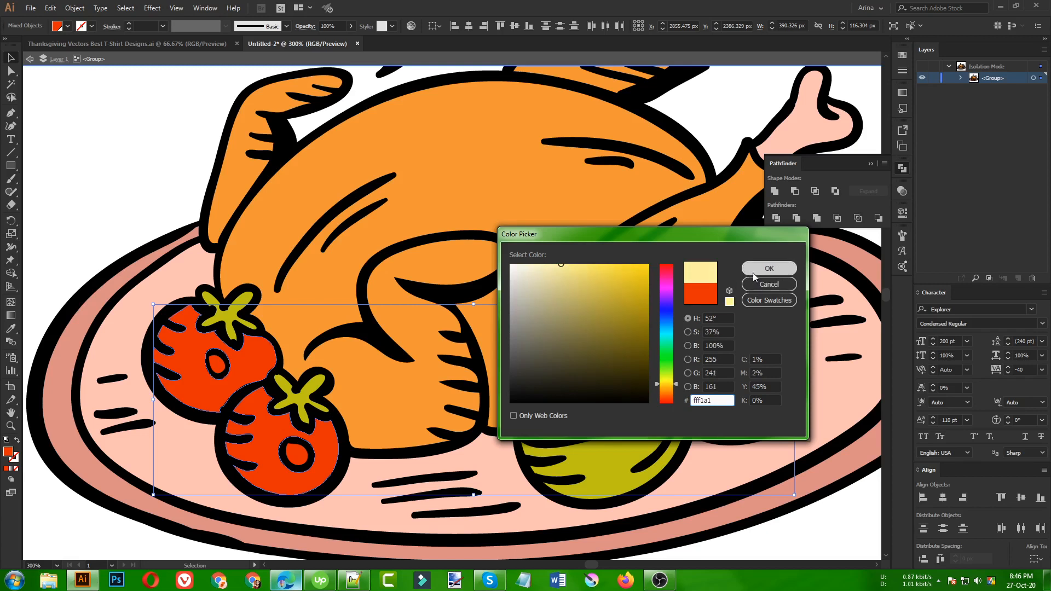
left_click(768, 268)
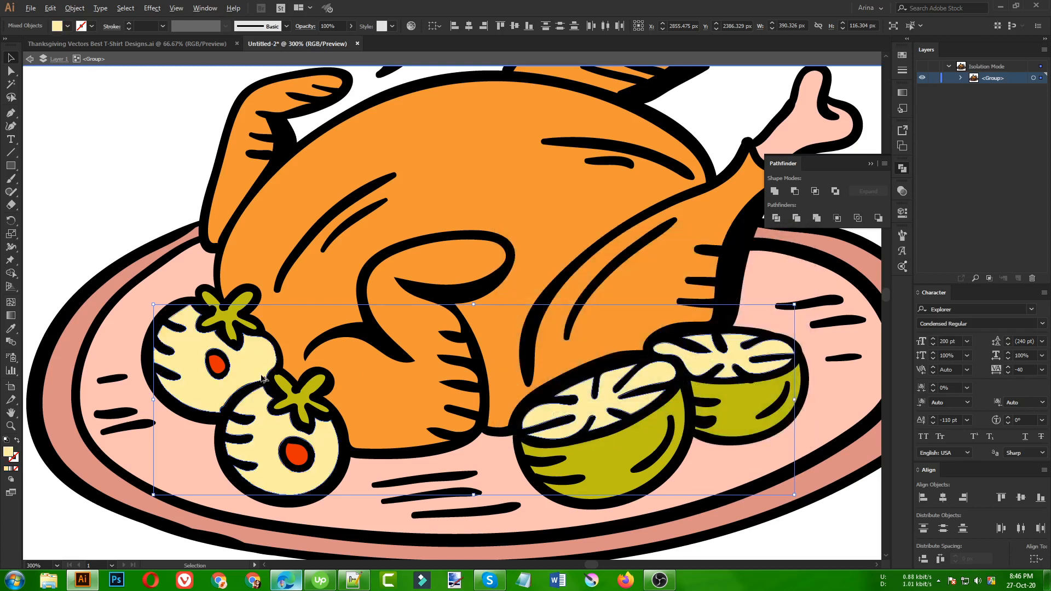
Change the fill of the tomatoes and the fruits' cut faces to olive brown #ad9831.
scroll(261, 378, "down", 1, "alt")
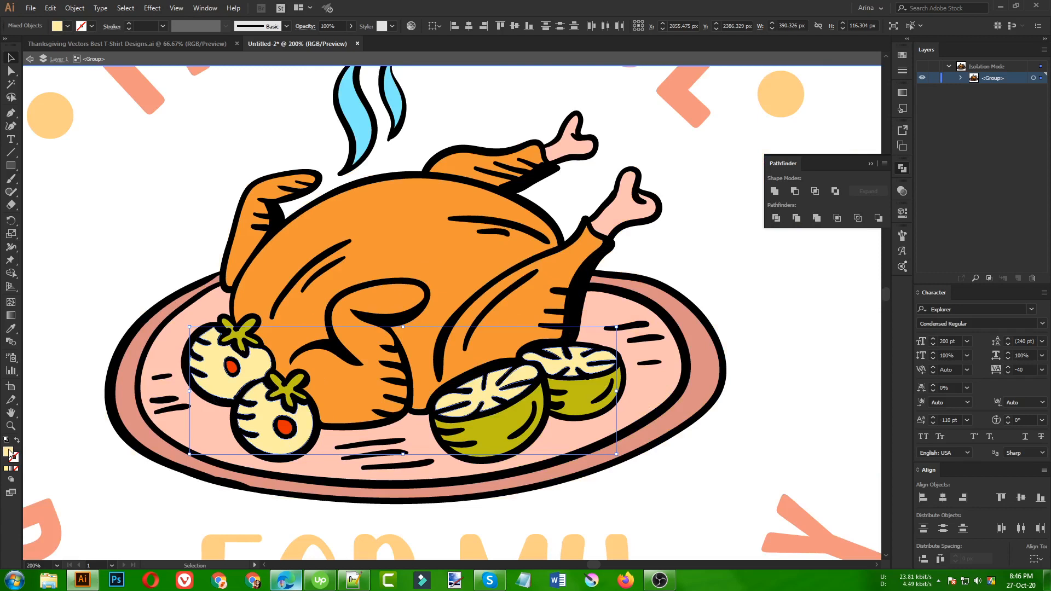
double_click(9, 452)
left_click(611, 307)
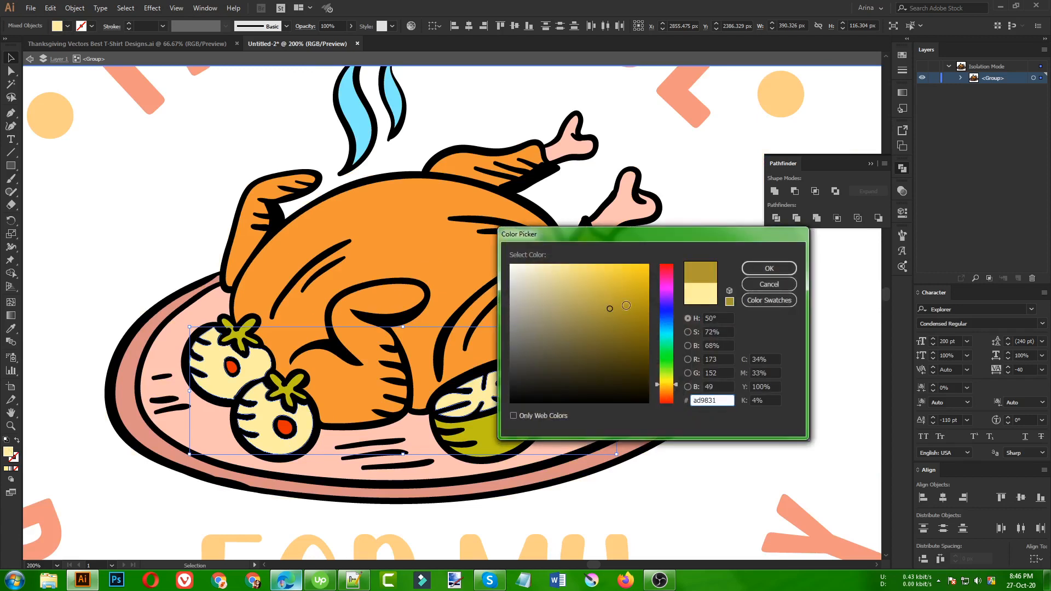
left_click(768, 268)
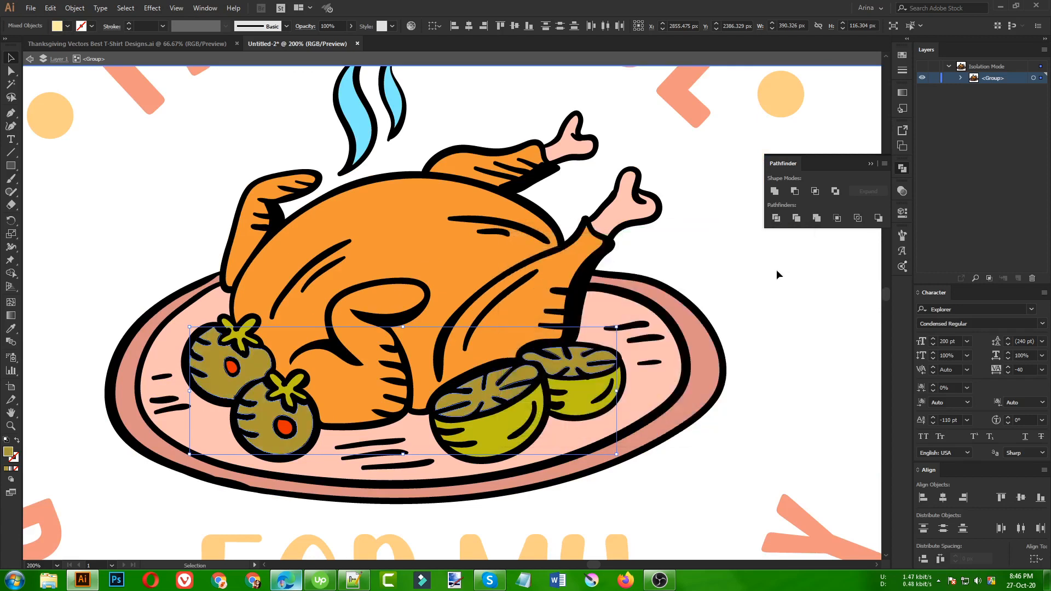
left_click(84, 429)
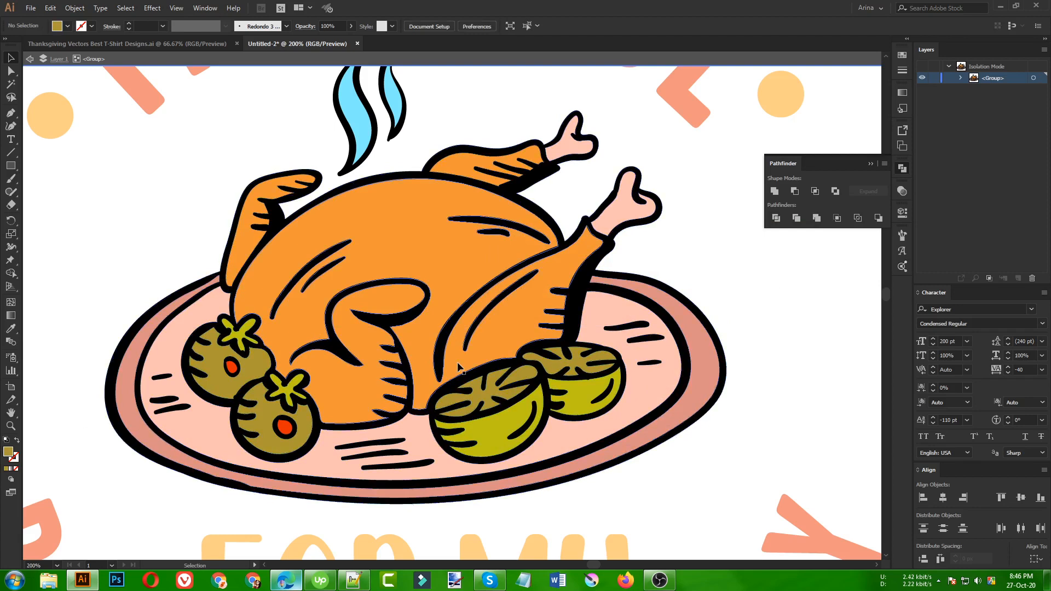
Recolor the two steam wisps with the pale pink sampled from the plate's inner area, and exit the turkey group's isolation.
scroll(459, 367, "up", 1)
left_click(358, 142)
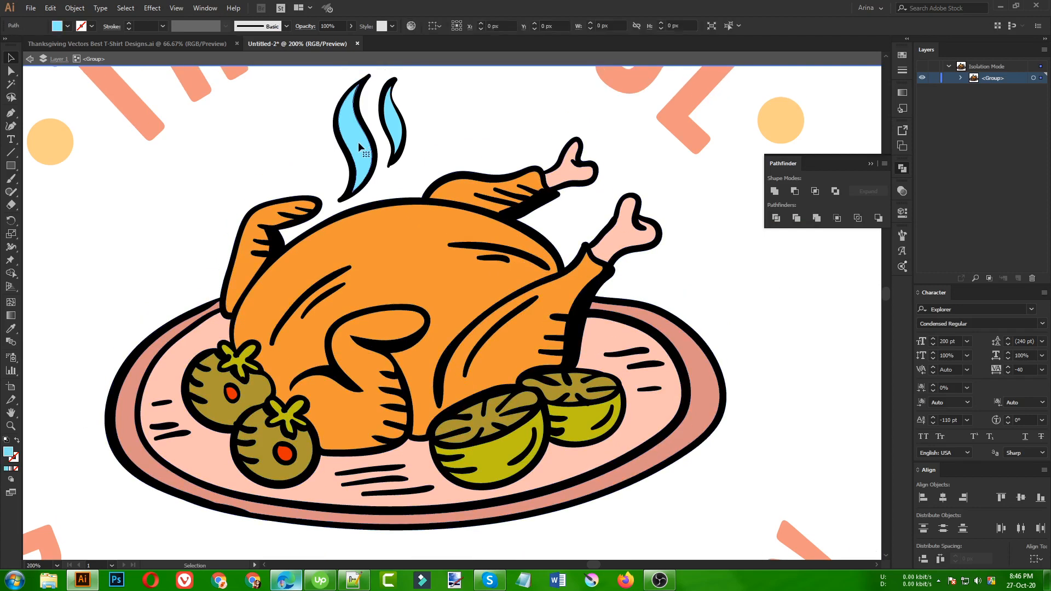
left_click(392, 130, "shift")
key("i")
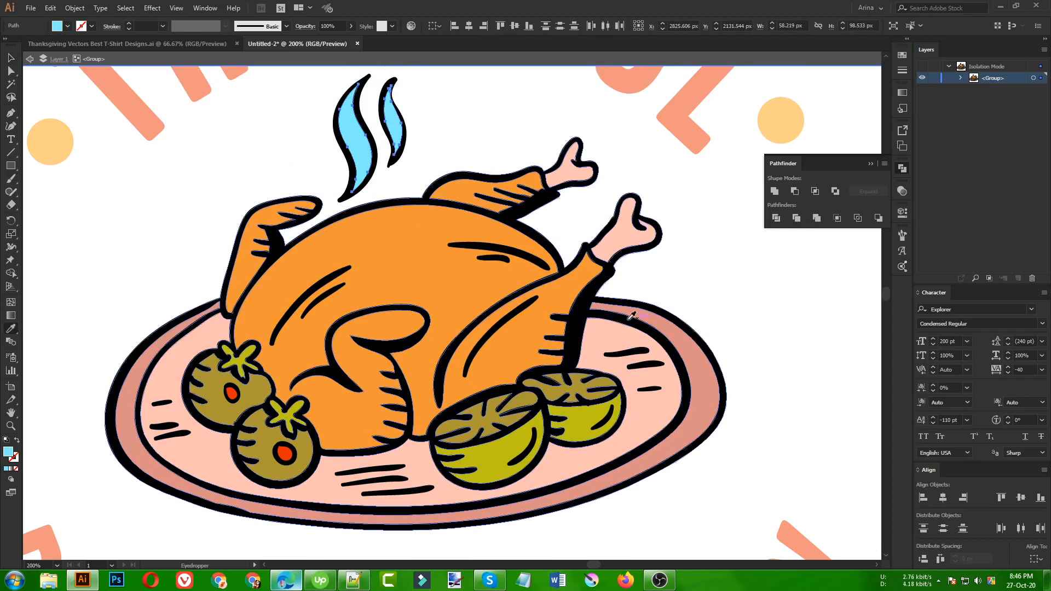
left_click(617, 321)
left_click(617, 330)
key("v")
double_click(671, 261)
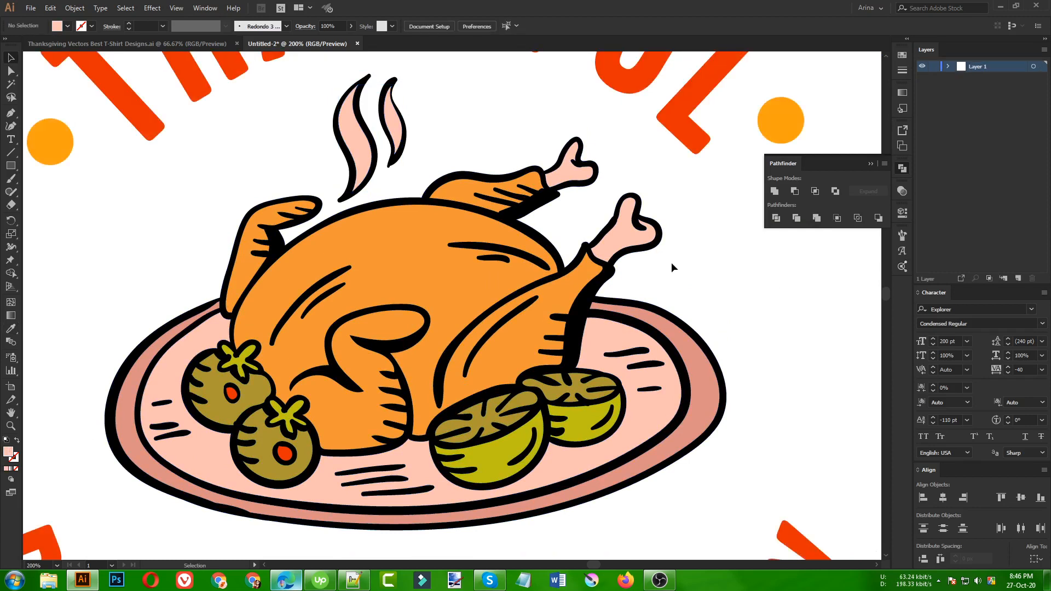
scroll(285, 273, "down", 3)
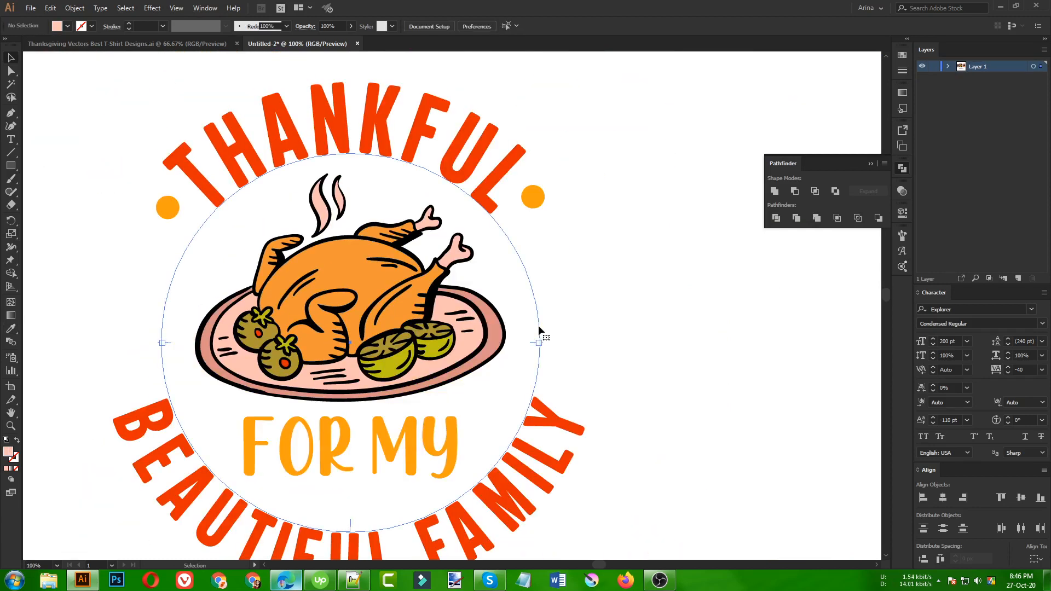
left_click(537, 325)
left_click(596, 323)
key("ctrl+minus")
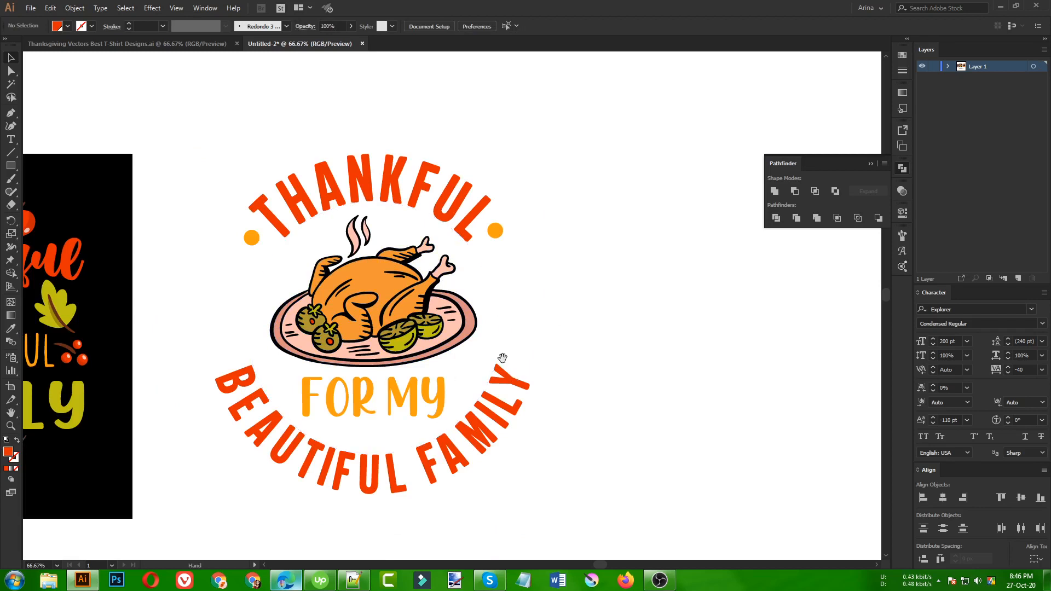
left_click_drag(501, 356, 643, 333)
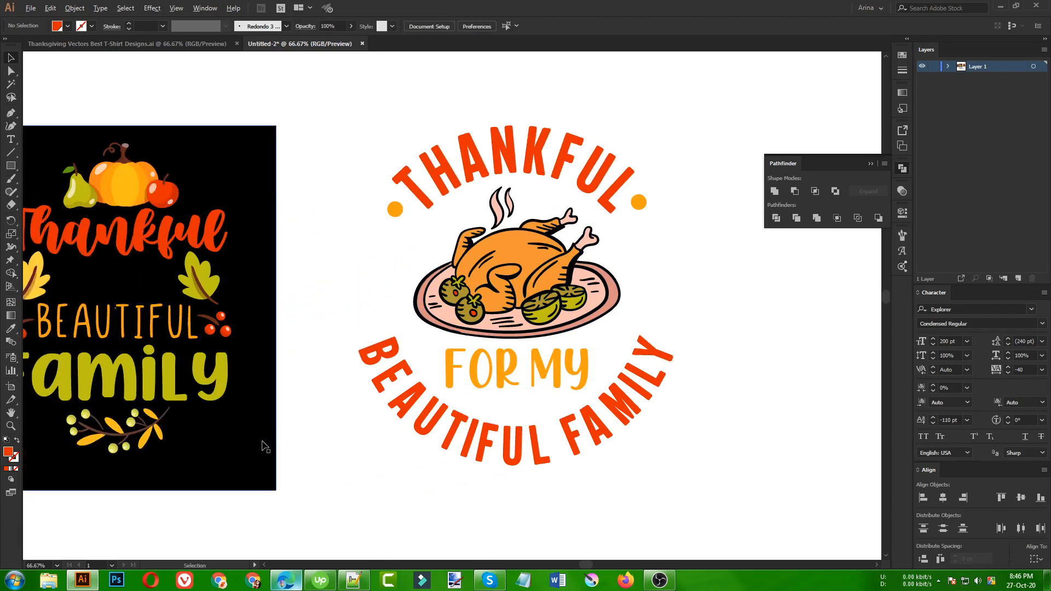
Place a black rectangular background behind the whole circular turkey design.
key("ctrl+minus")
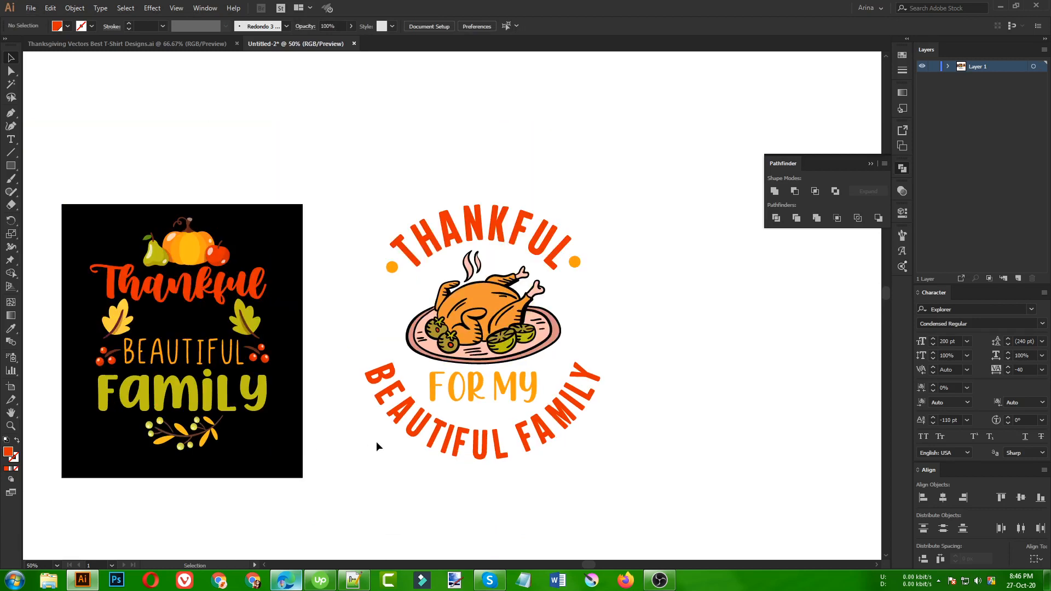
left_click_drag(293, 450, 647, 488)
left_click(704, 462)
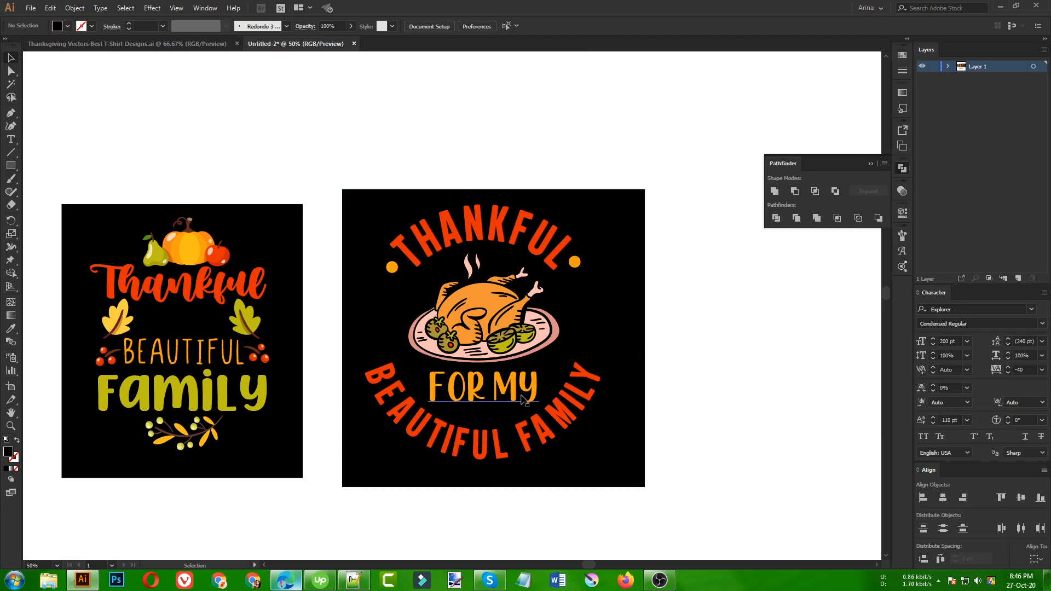
Copy the "FOR MY" text into the gap above "BEAUTIFUL" in the pumpkin design and match it to the "BEAUTIFUL" lettering style.
left_click(522, 398)
left_click_drag(519, 398, 230, 330)
key("i")
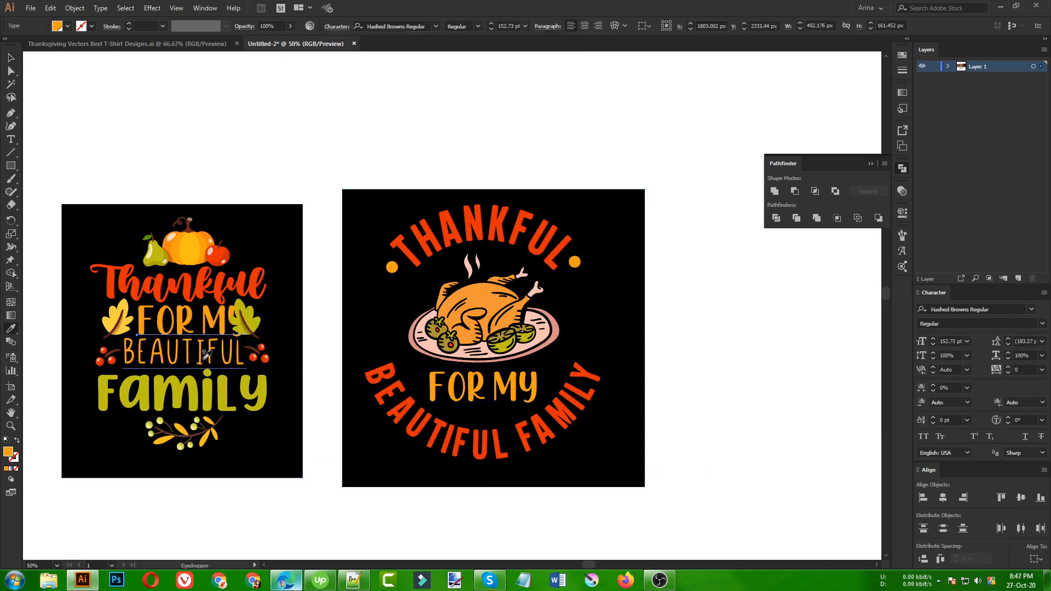
left_click(201, 359)
key("v")
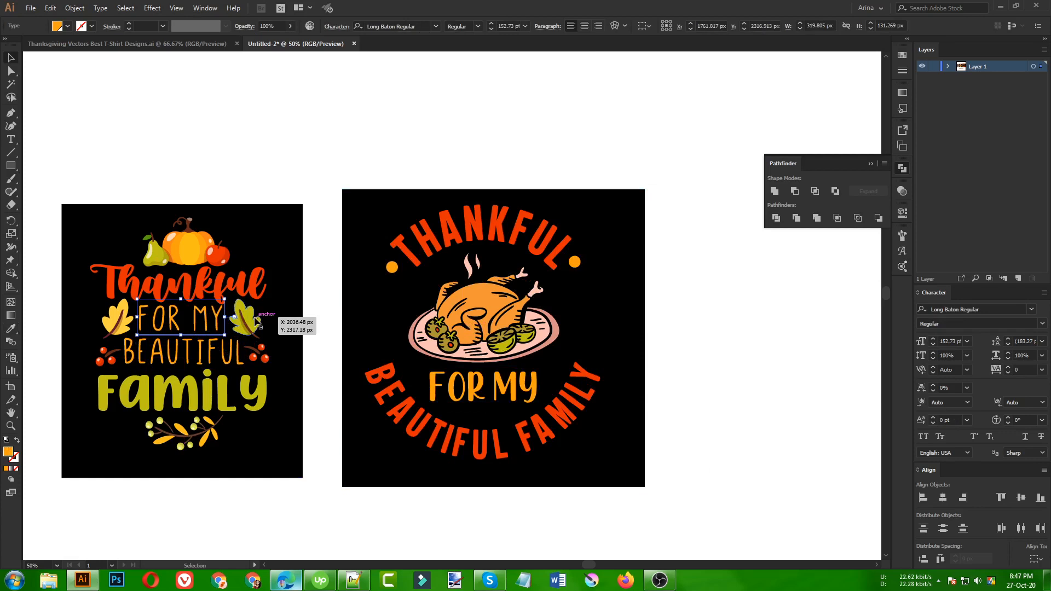
key("Down")
key("Right")
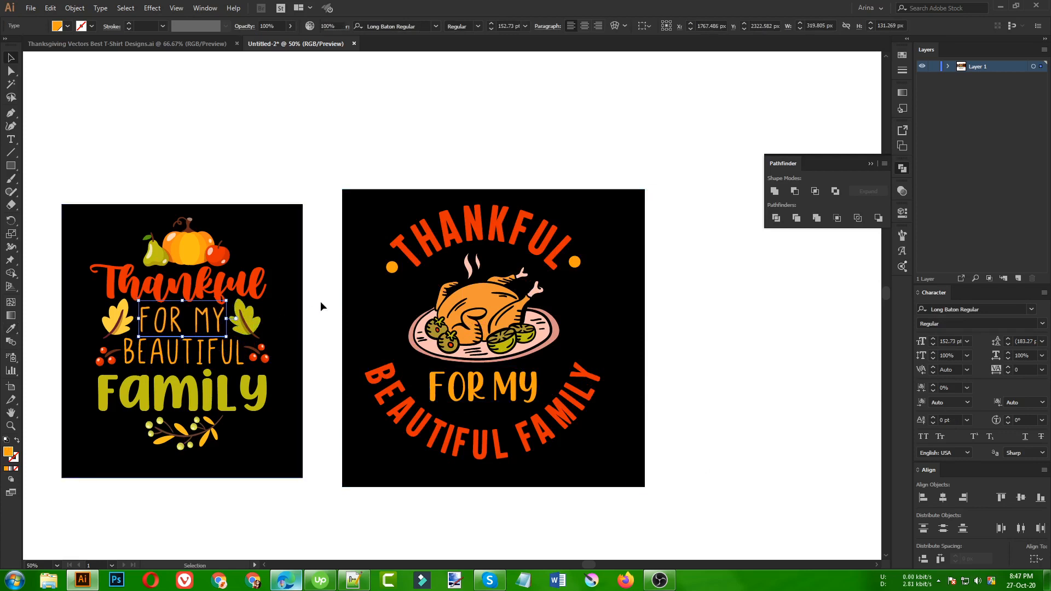
left_click(321, 303)
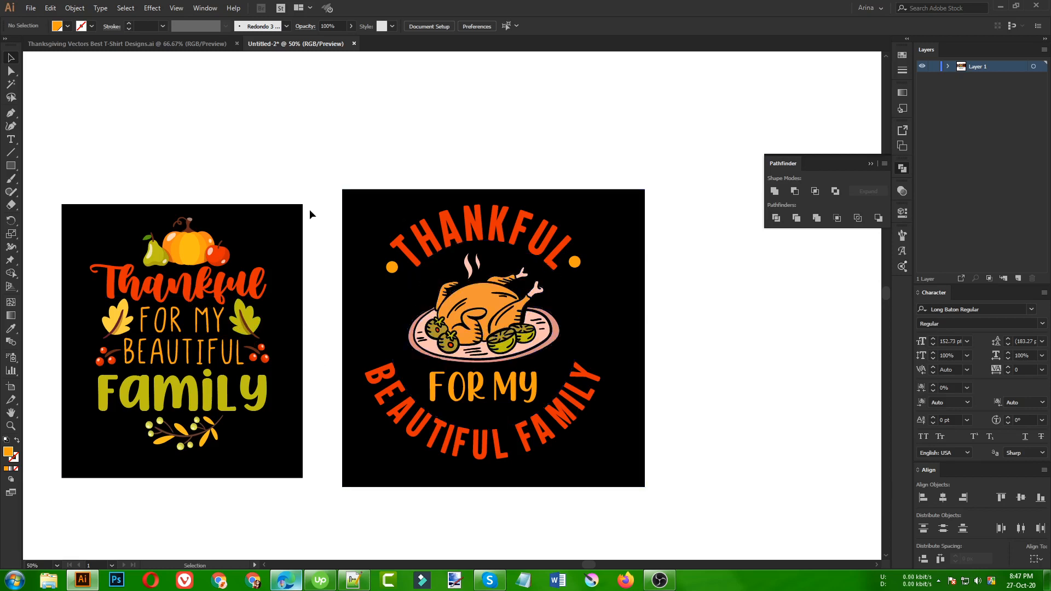
Switch to the Thanksgiving Vectors document and isolate the colorful turkey illustration's group with the pumpkins and leaves.
left_click(129, 44)
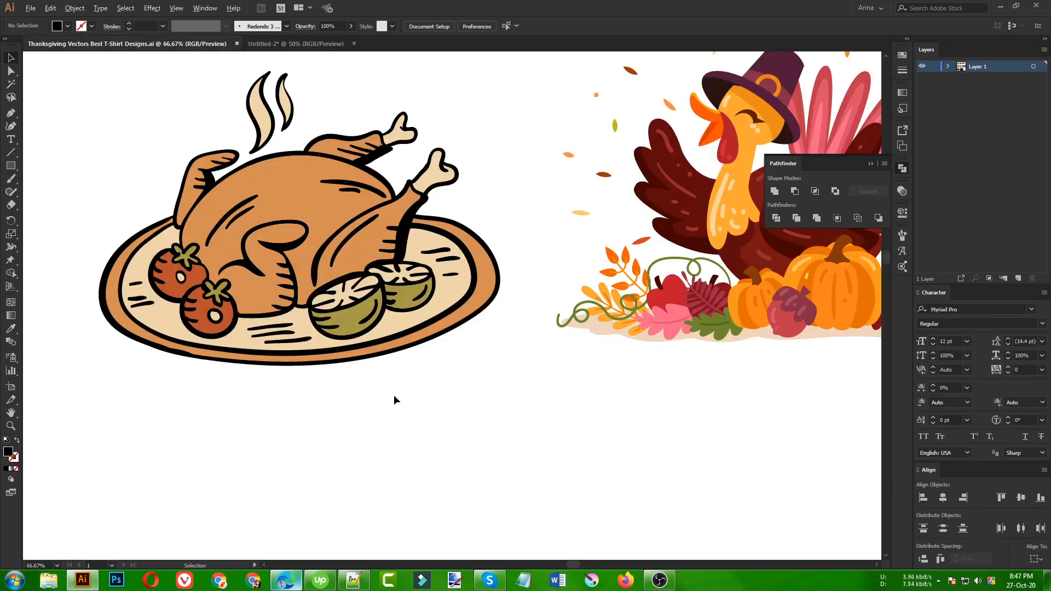
scroll(396, 400, "down", 3)
scroll(559, 361, "up", 4)
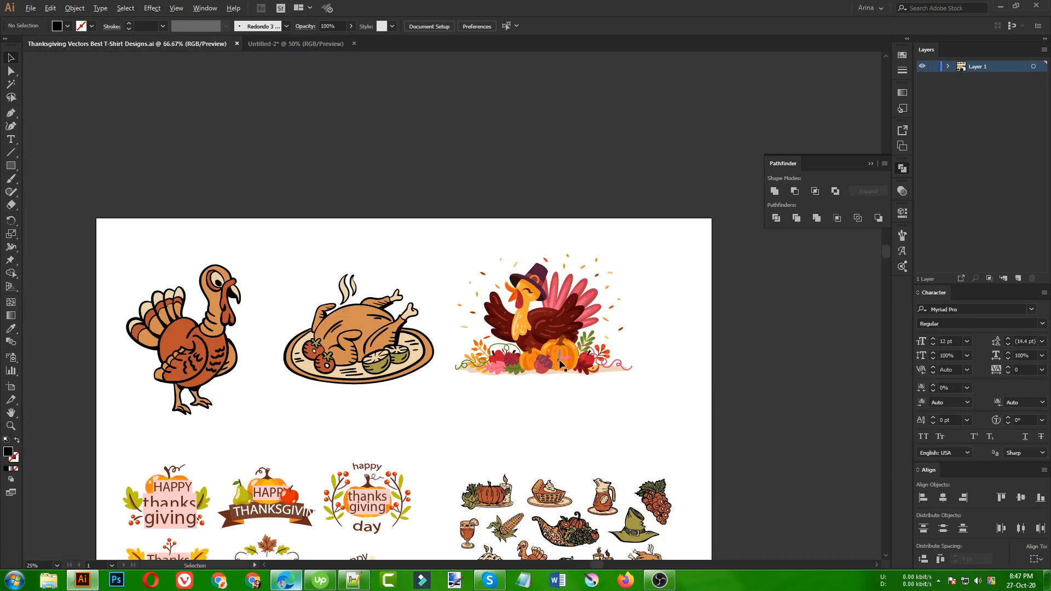
left_click(679, 298)
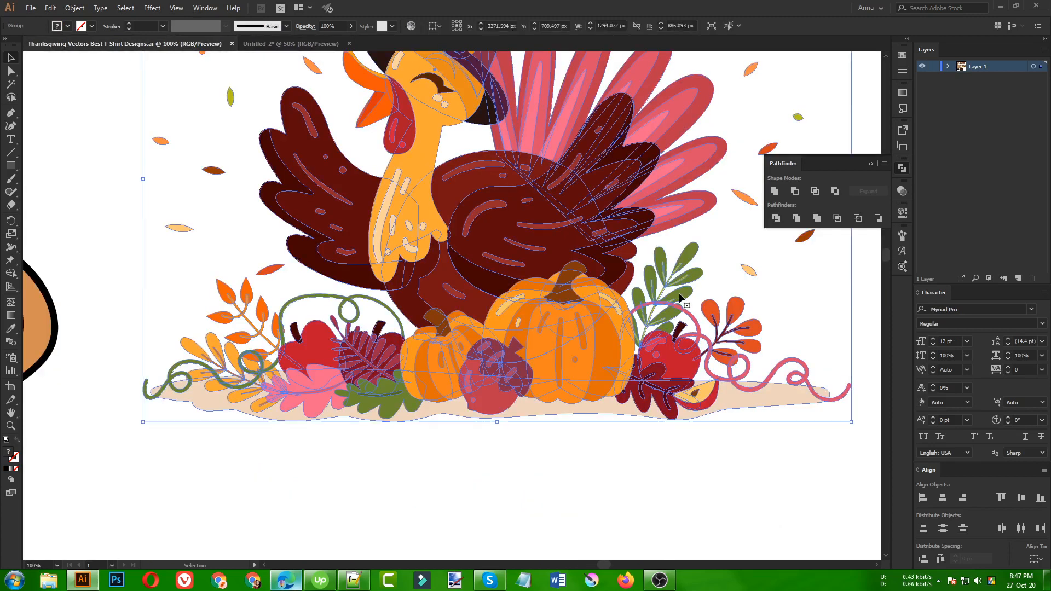
double_click(679, 298)
left_click(677, 300)
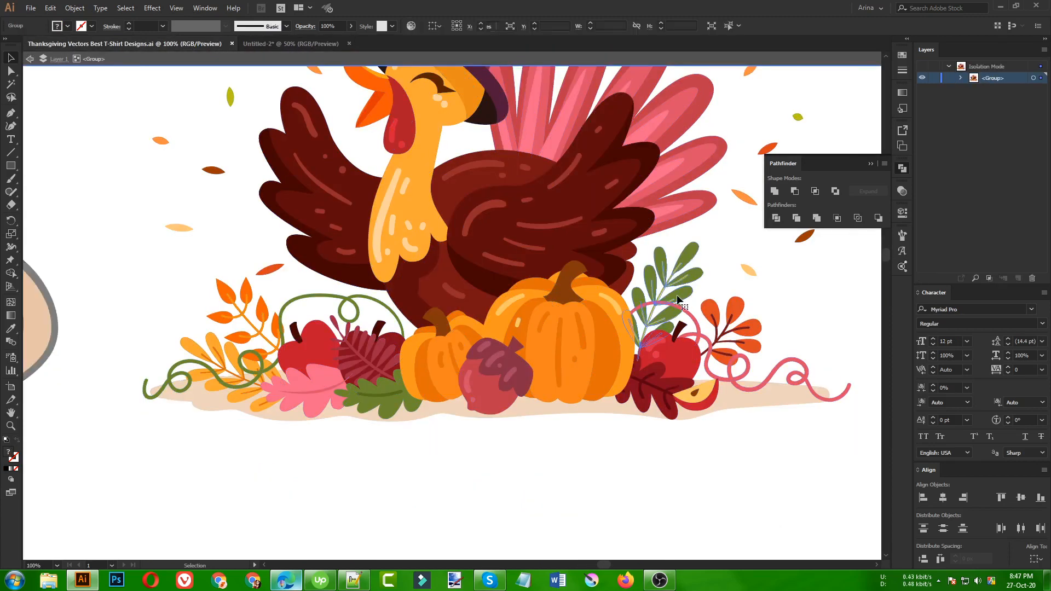
Try the green leaf from the turkey illustration as an ornament beside the roast turkey in the circular design.
key("a")
left_click(362, 407)
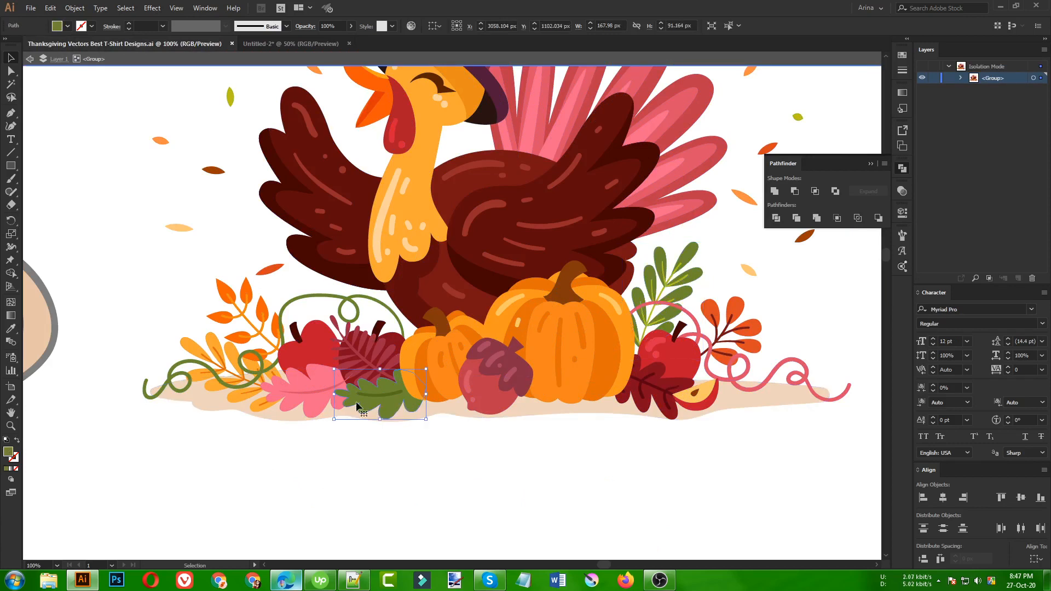
key("v")
left_click(281, 47)
key("ctrl+v")
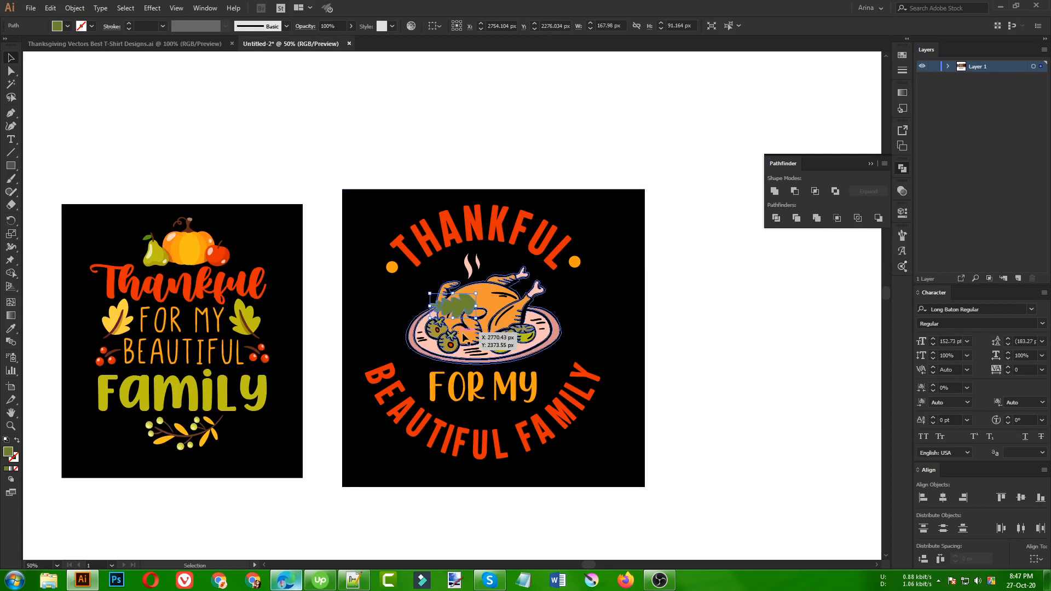
left_click_drag(479, 292, 376, 324)
Copy the yellow-orange leaf sprig from the turkey illustration into the circular design and set it upright to the left of the roast turkey.
left_click(184, 47)
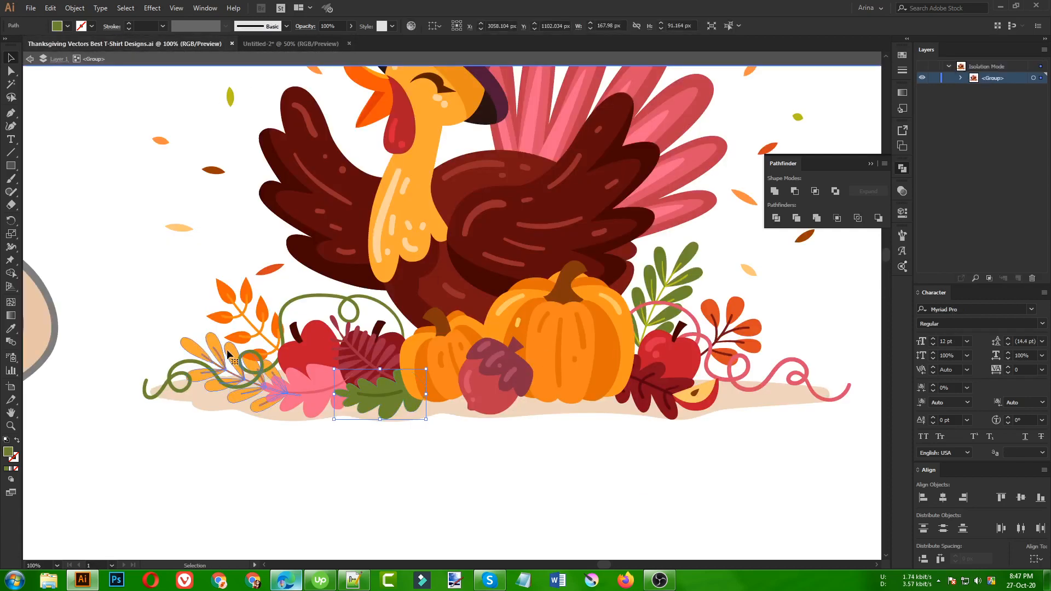
left_click(235, 359)
key("ctrl+c")
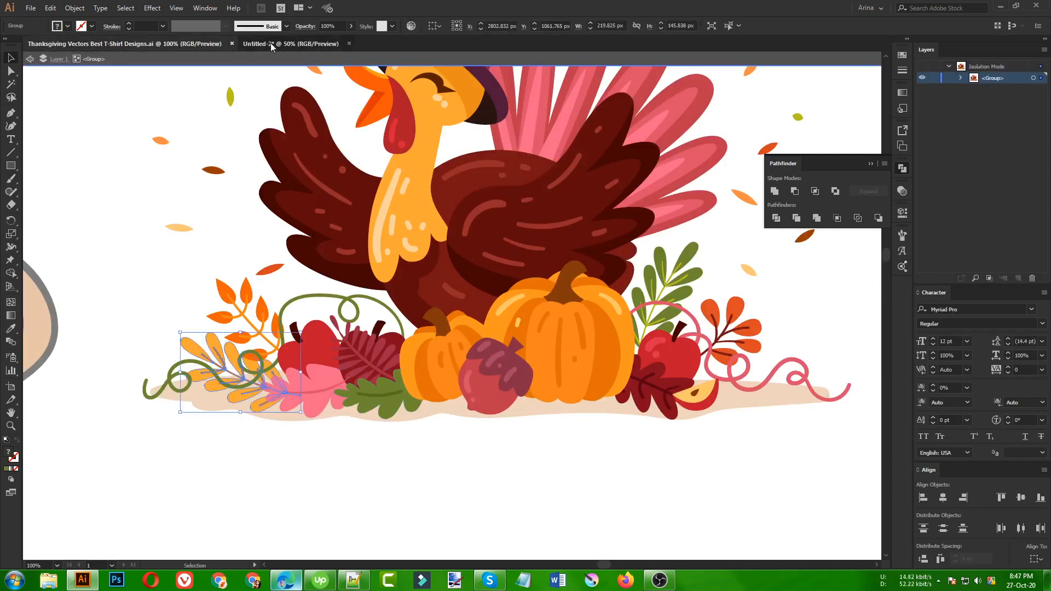
left_click(270, 43)
key("ctrl+v")
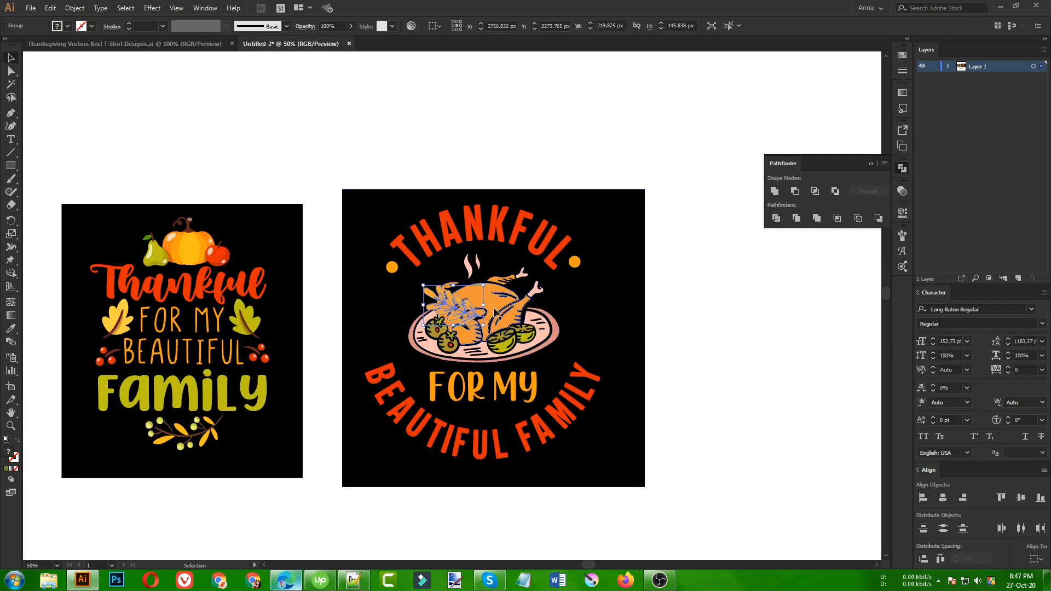
left_click_drag(489, 305, 399, 333)
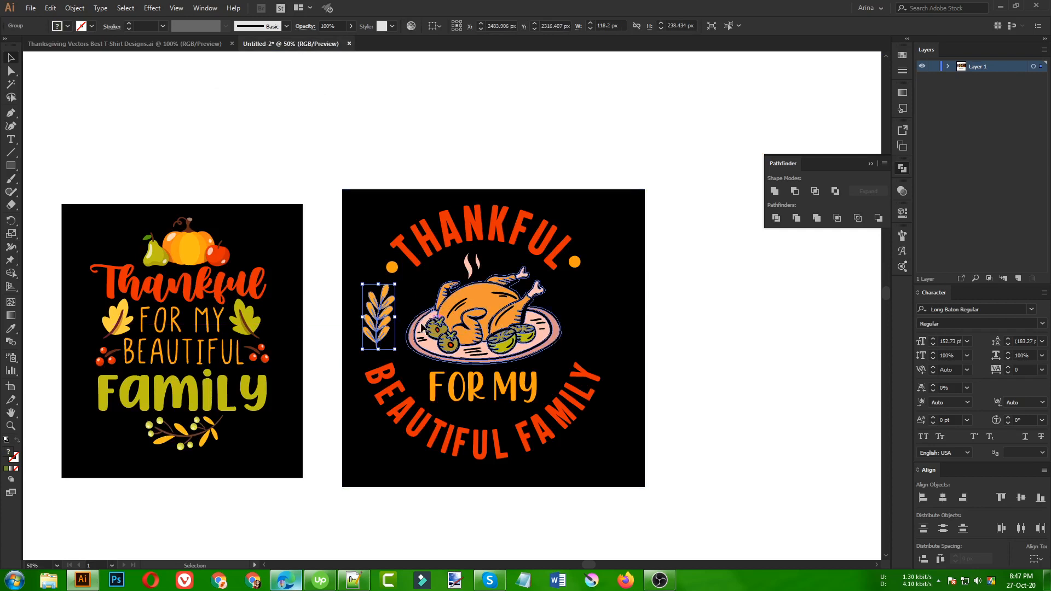
left_click(740, 324)
Duplicate the leaf sprig to the right side of the roast turkey, reflect the copy, and adjust both sprigs' positions.
scroll(708, 402, "up", 1, "alt")
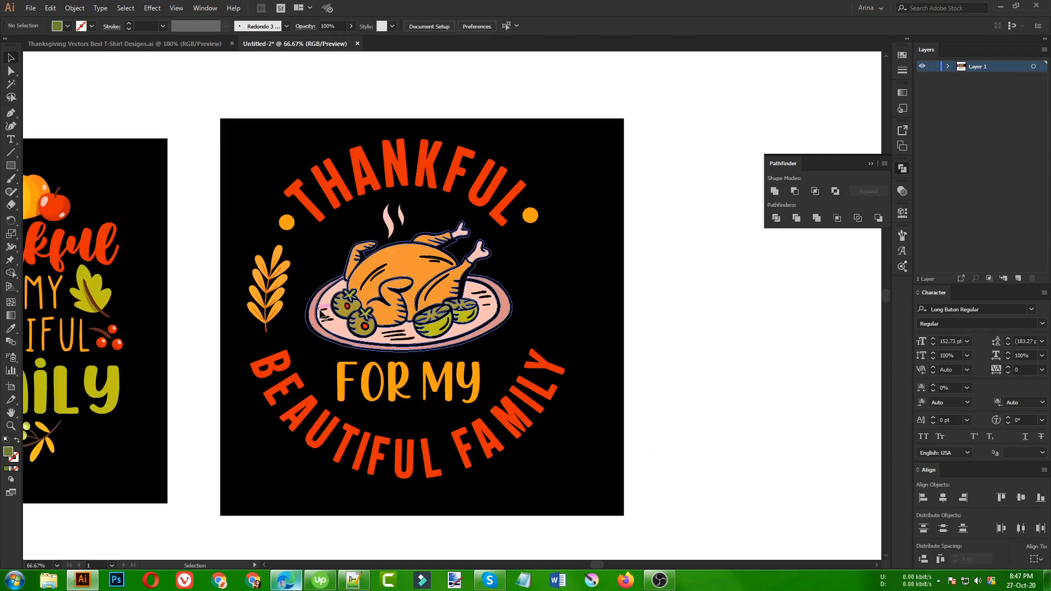
left_click_drag(270, 293, 548, 295, "alt")
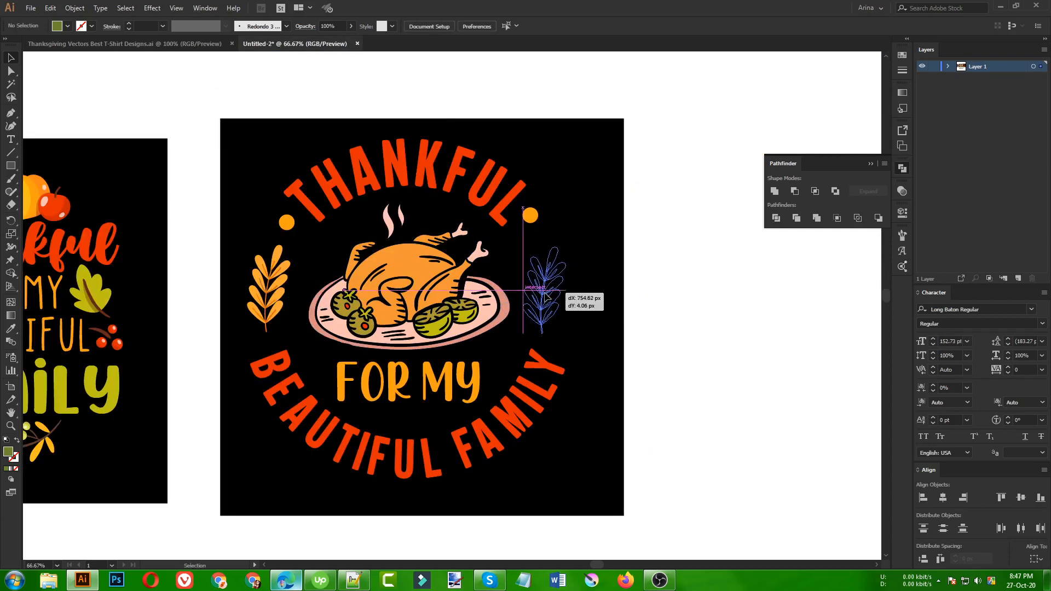
right_click(545, 293)
mouse_move(602, 402)
left_click(678, 438)
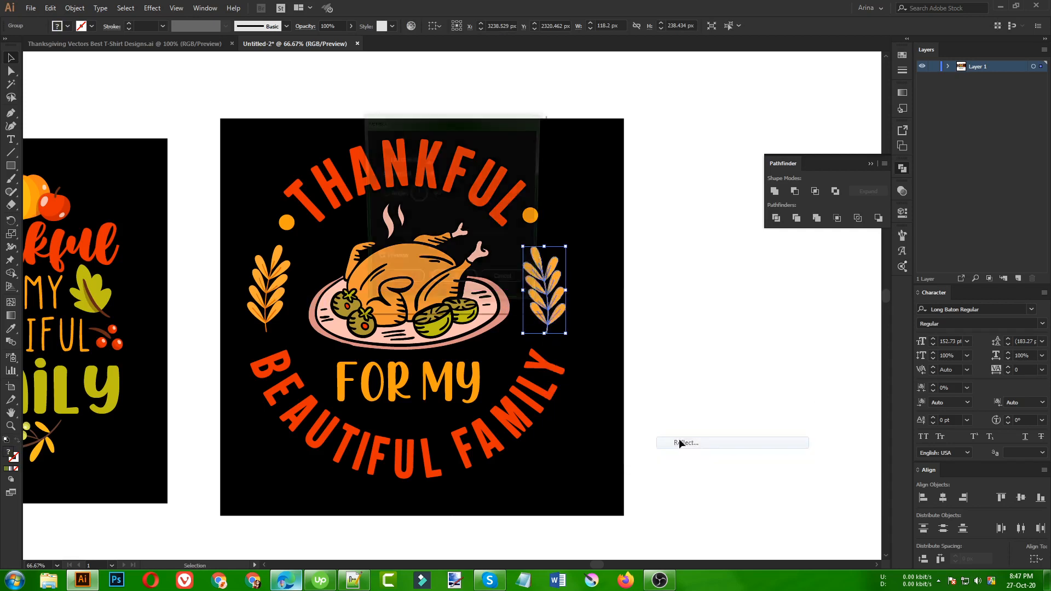
left_click(462, 287)
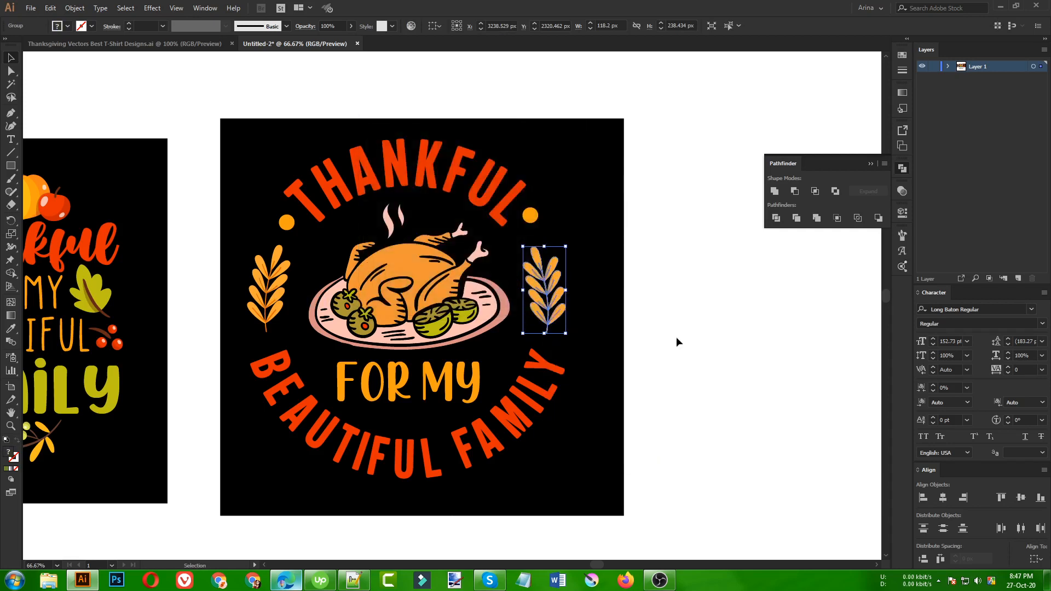
left_click_drag(556, 302, 561, 303)
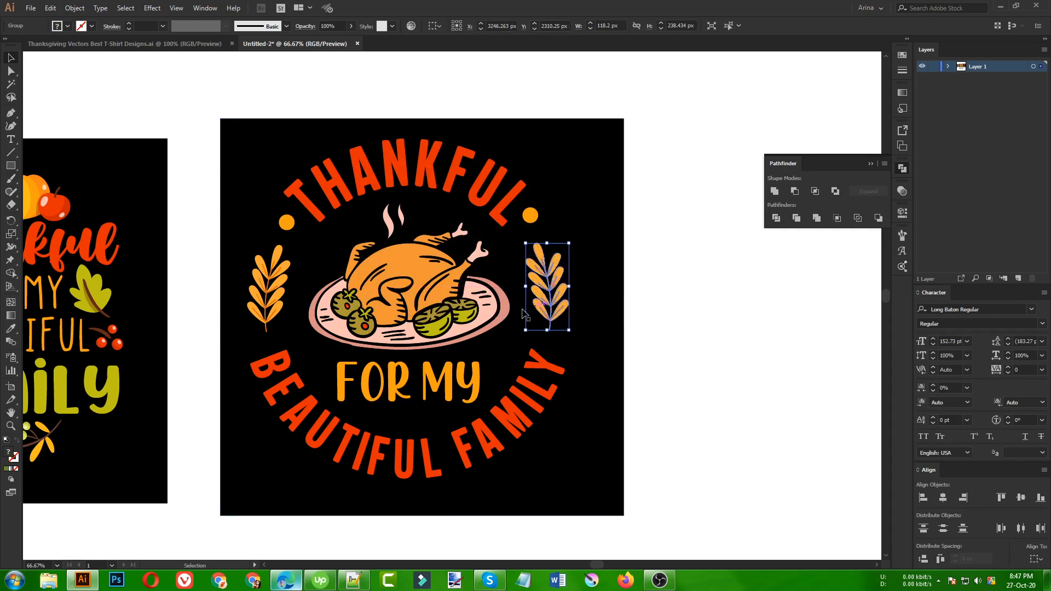
left_click(277, 298)
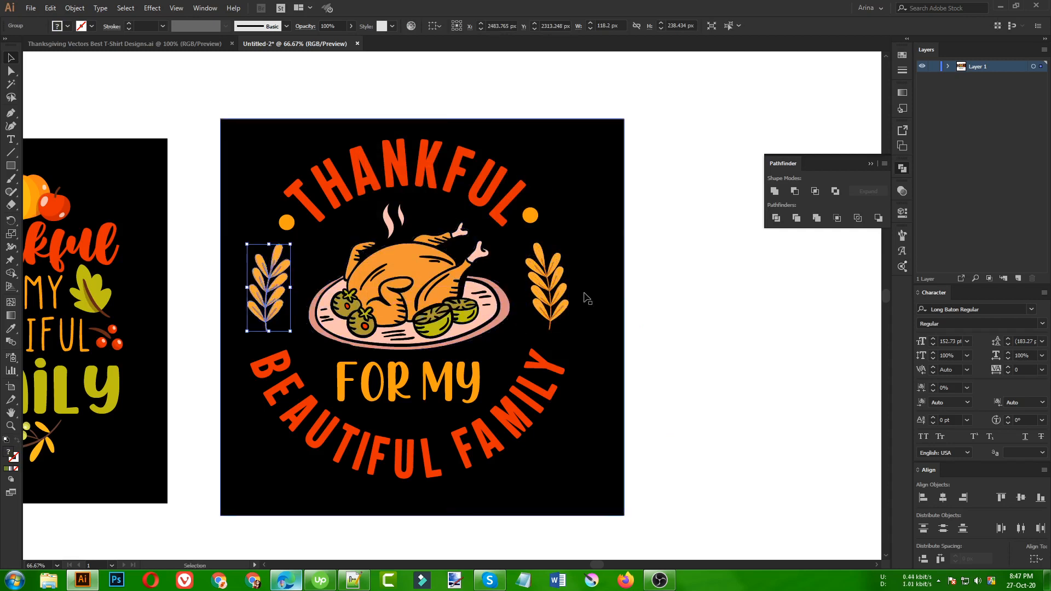
Try the olive green sampled from the halved fruit on the right leaf sprig, and undo it.
left_click(563, 295)
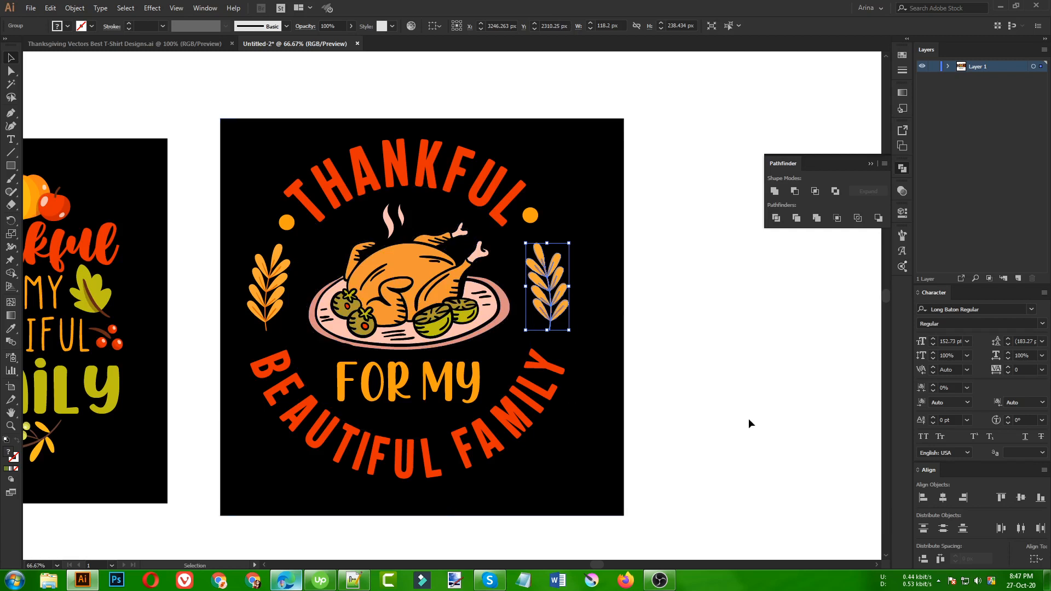
key("i")
left_click(439, 322)
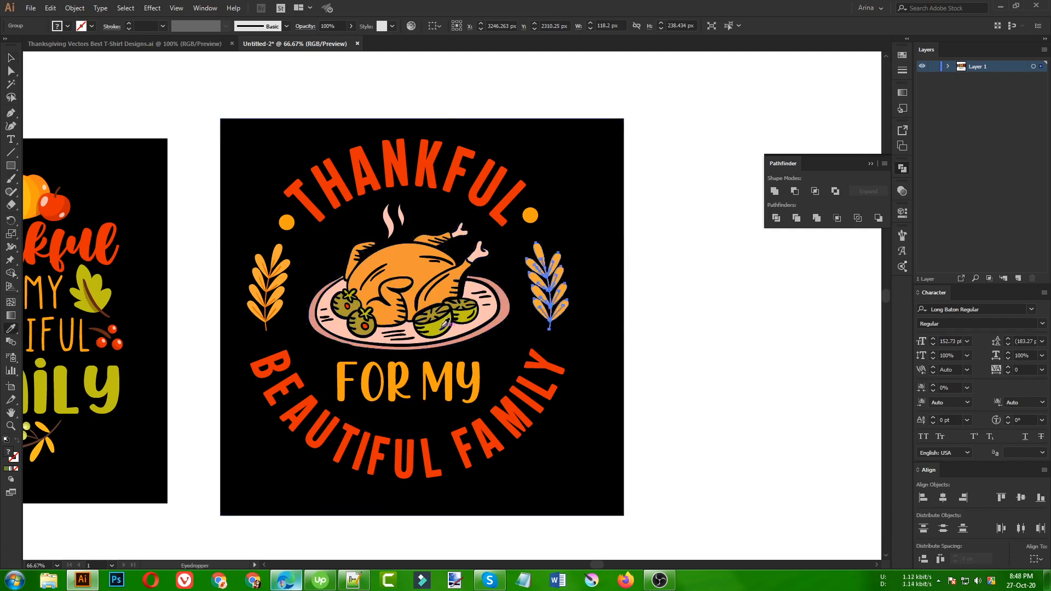
key("v")
left_click(667, 342)
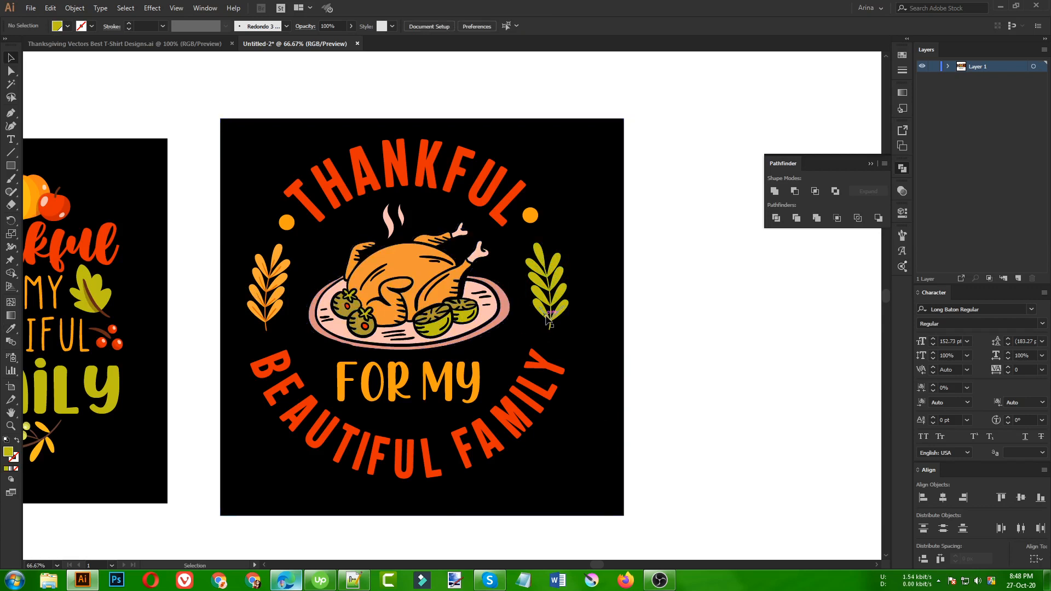
key("ctrl+z")
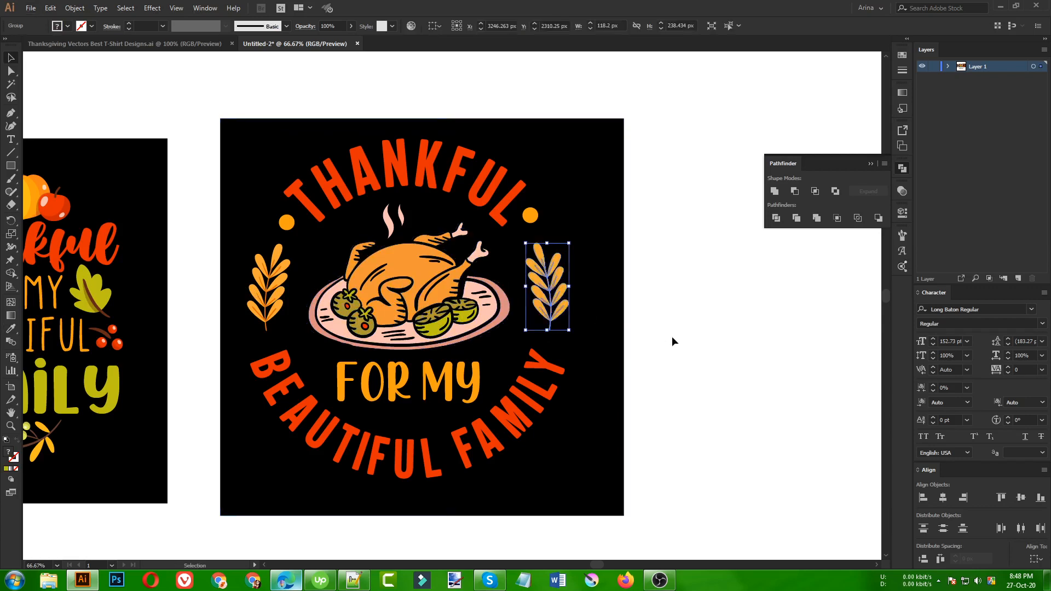
Try recoloring the right sprig green with linked harmony colors in Recolor Artwork (H 81.22°, S 76%, B 62%), and undo it.
left_click(410, 26)
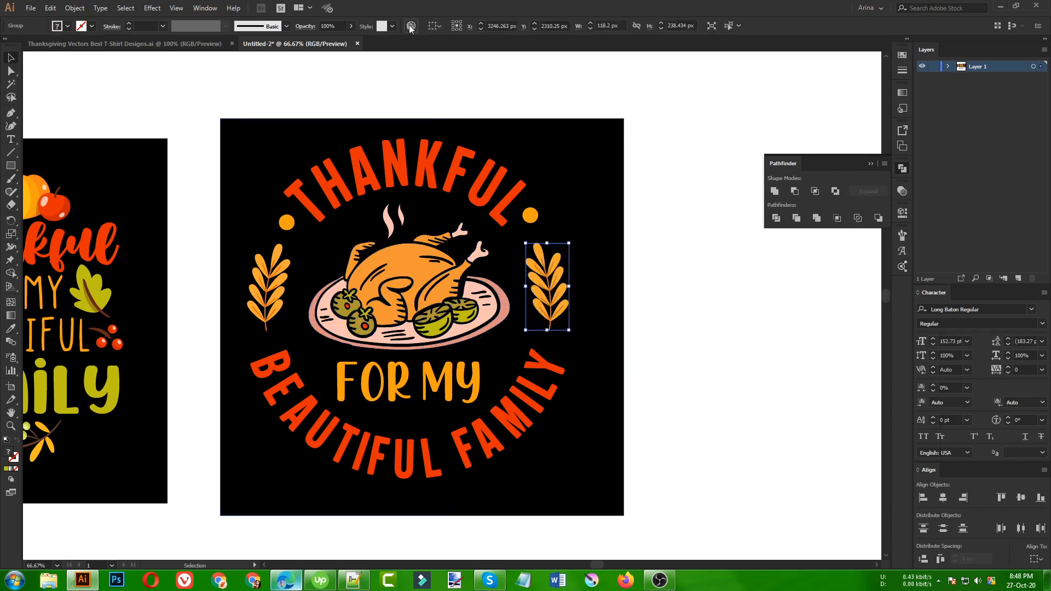
left_click(664, 181)
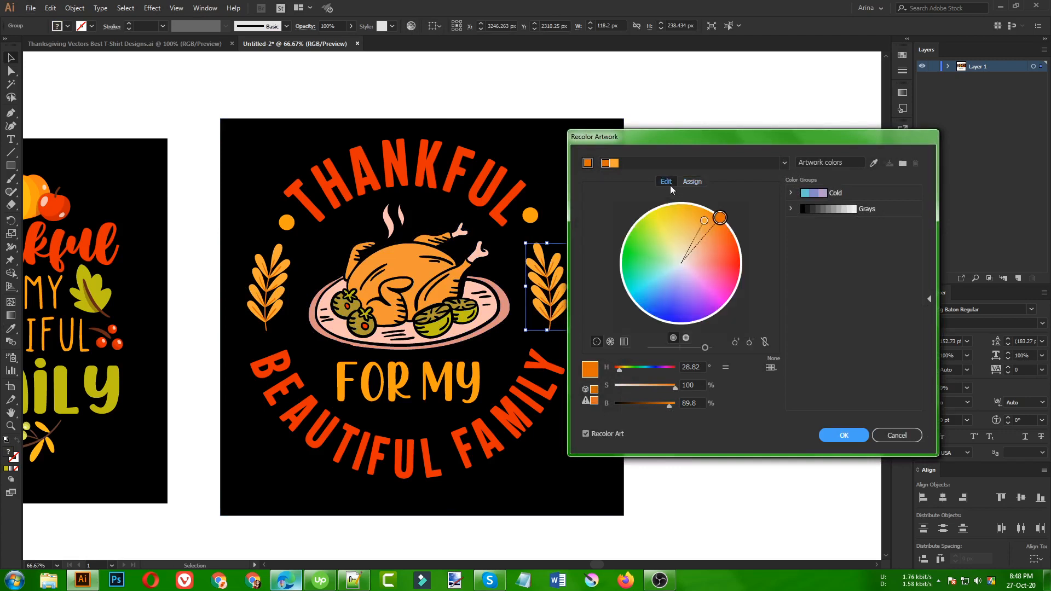
left_click(764, 341)
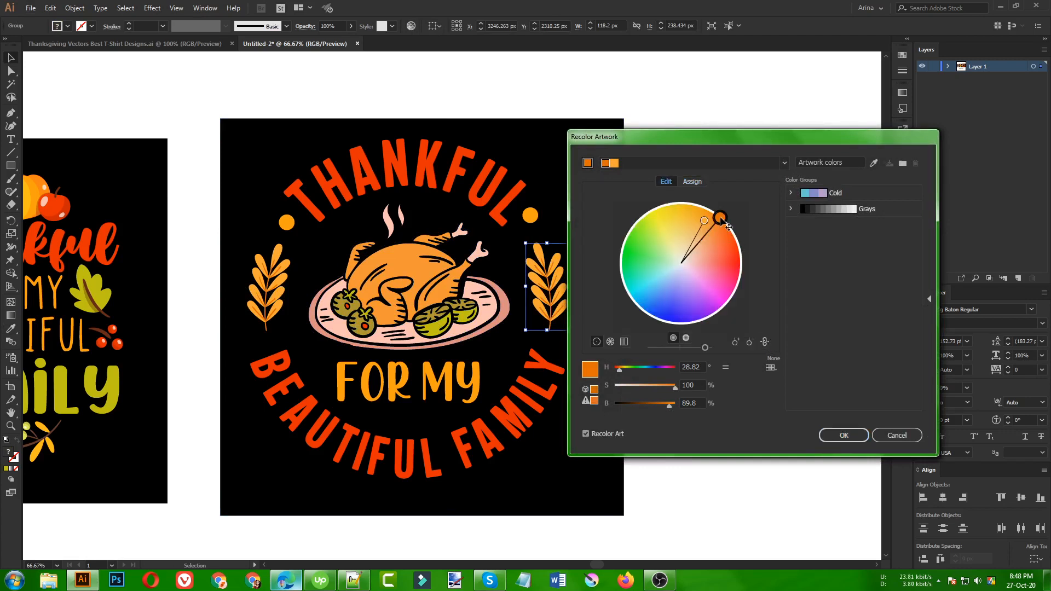
mouse_move(719, 218)
left_mouse_down()
mouse_move(652, 222)
mouse_move(662, 251)
left_mouse_up()
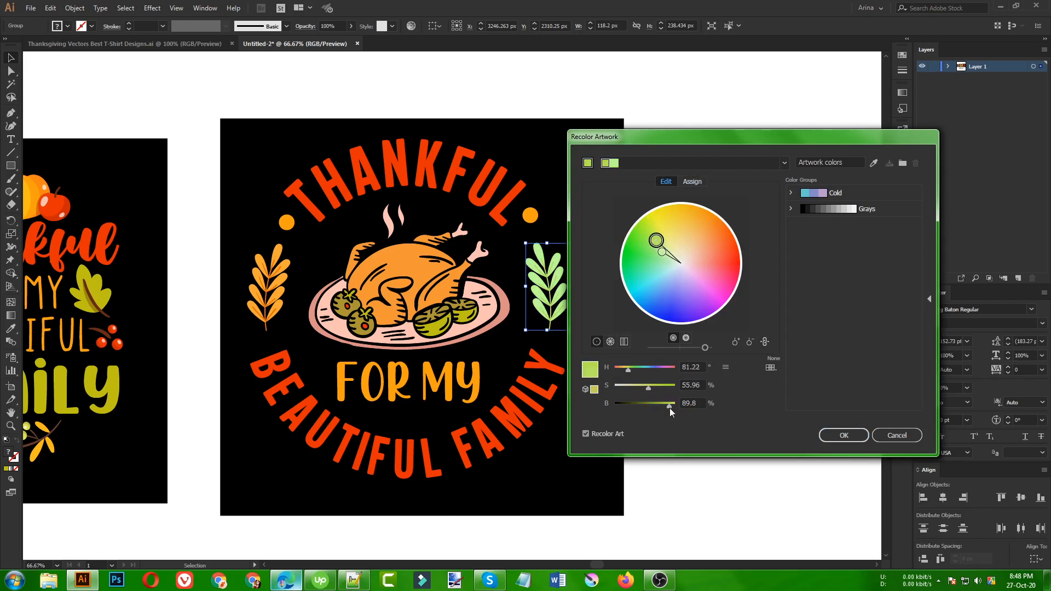
mouse_move(669, 407)
left_mouse_down()
mouse_move(656, 407)
mouse_move(665, 387)
mouse_move(654, 406)
left_mouse_up()
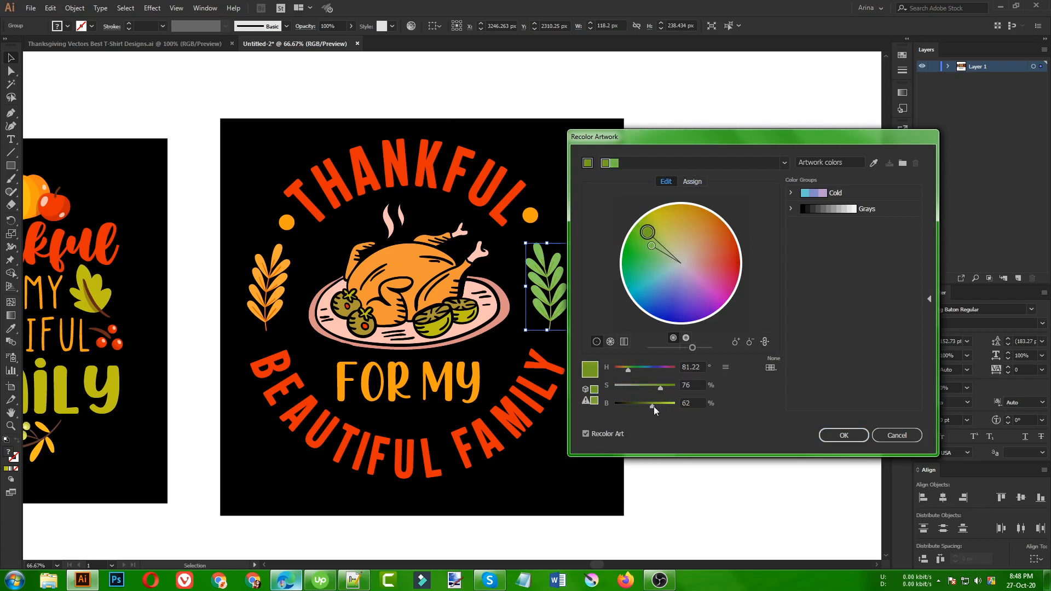
left_click(855, 433)
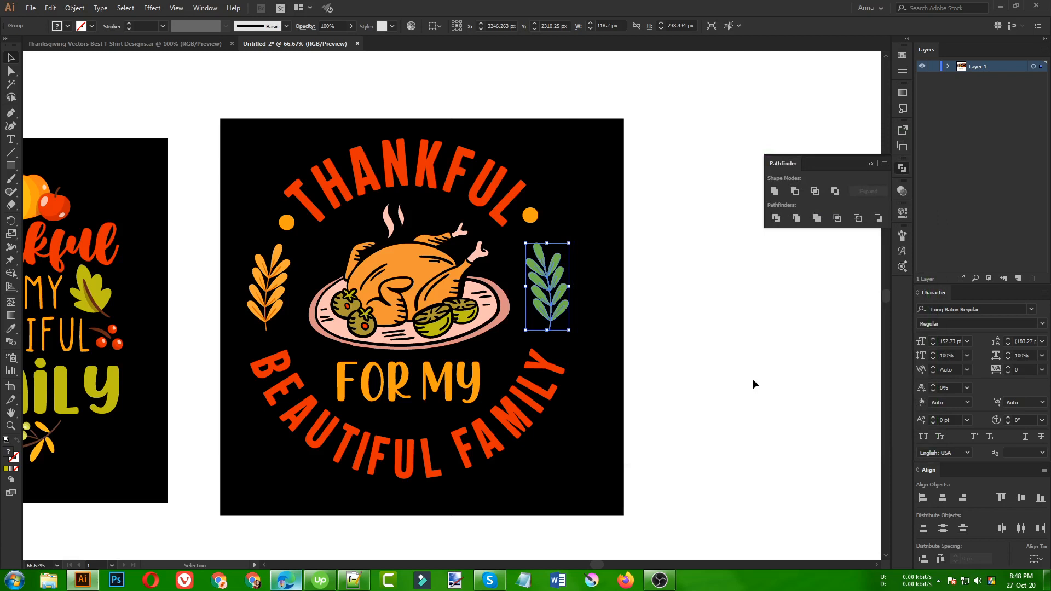
key("ctrl+z")
left_click(753, 379)
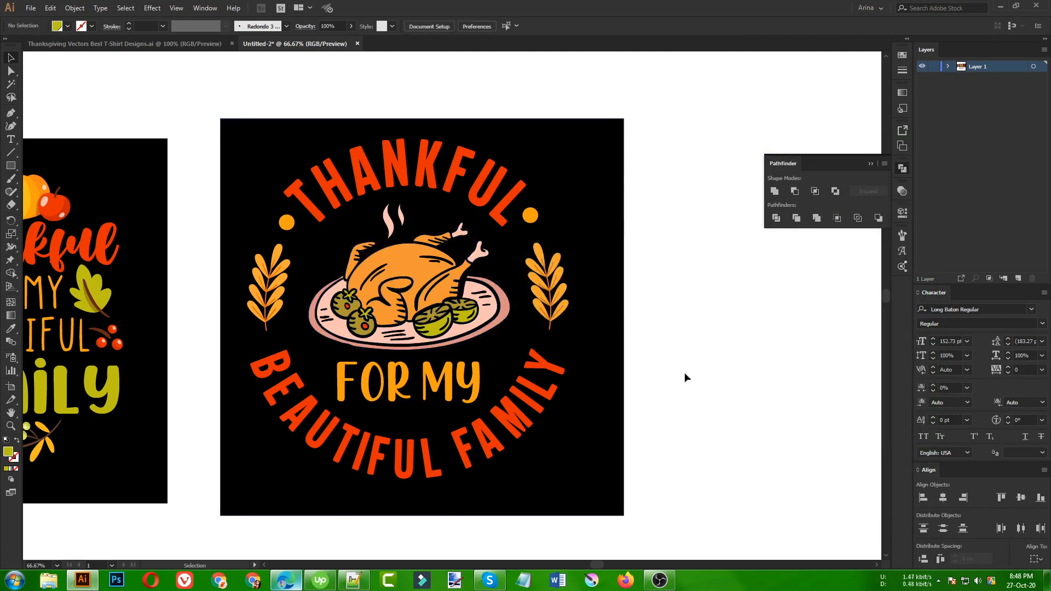
Move the circular design with its black background left until it overlaps the pumpkin design's background, and frame both designs in view.
scroll(686, 372, "down", 1)
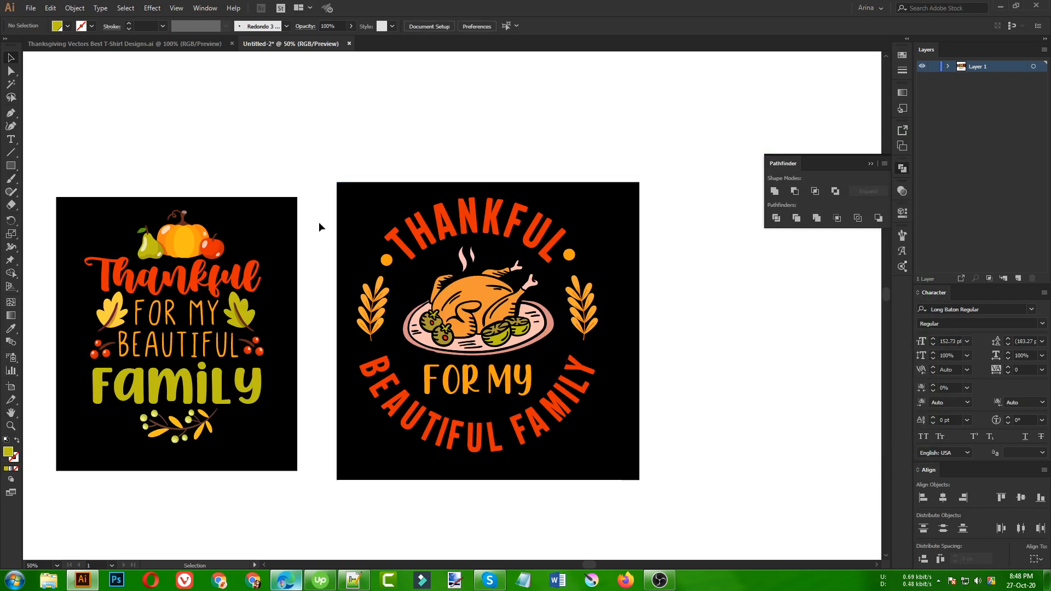
left_click_drag(330, 184, 699, 494)
left_click_drag(621, 380, 558, 387)
left_click(330, 520)
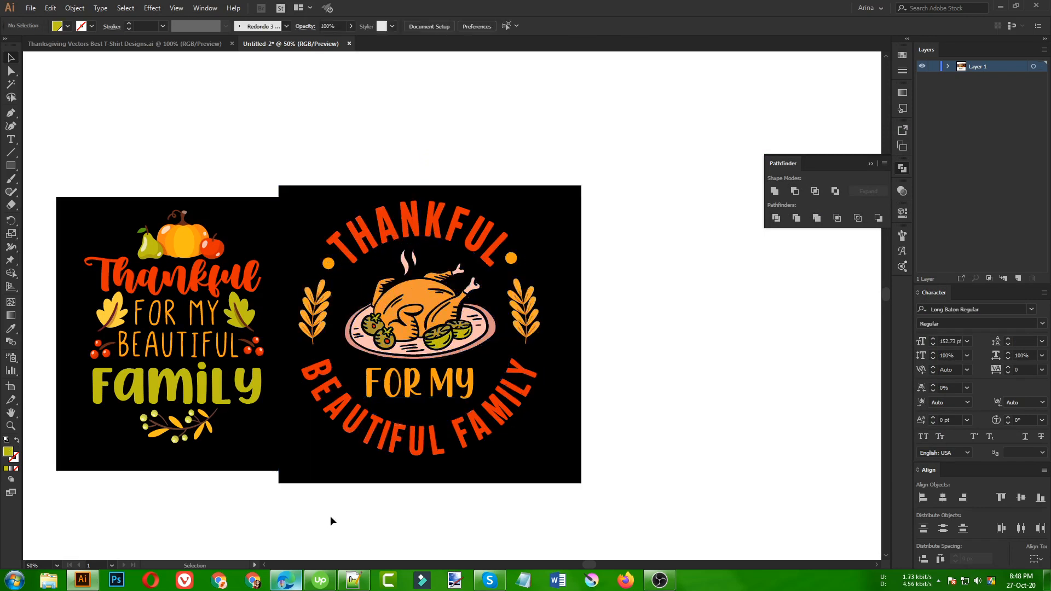
scroll(110, 475, "up", 1)
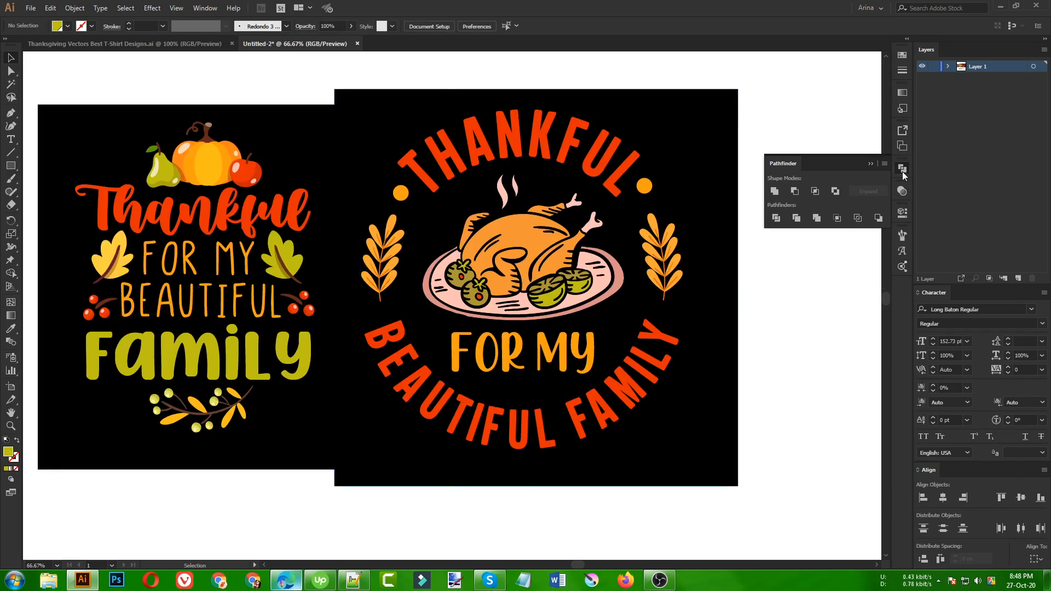
left_click(10, 426)
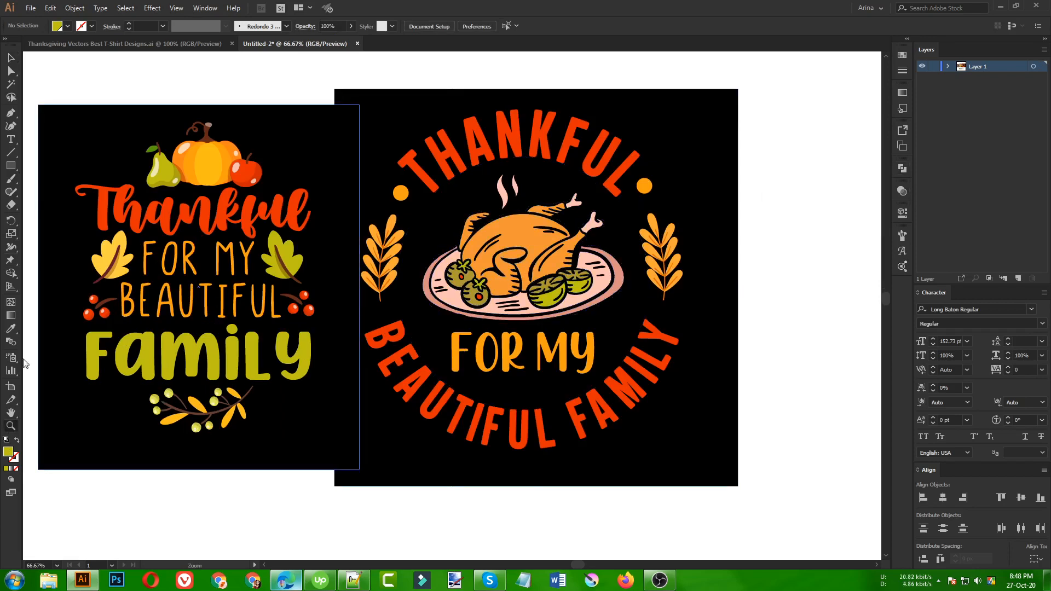
left_click_drag(47, 112, 710, 463)
key("v")
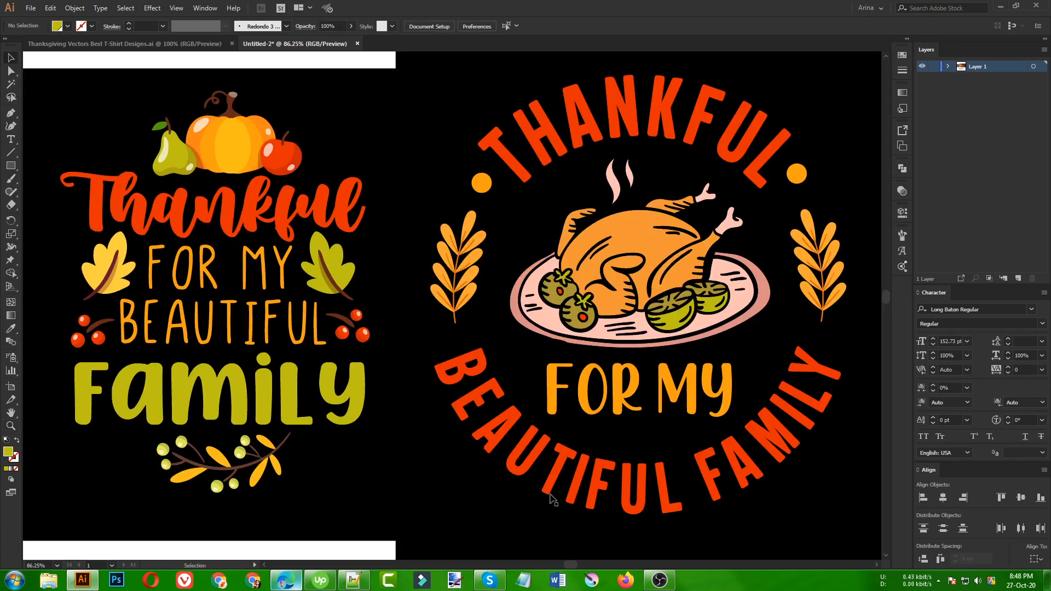